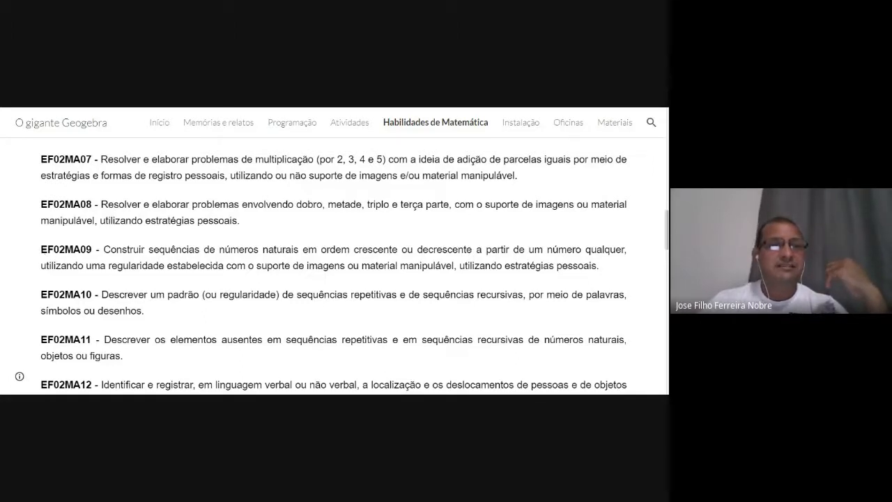
# Step: Highlight the descriptions of skills EF02MA09 to EF02MA11 on the Habilidades de Matemática page
pyautogui.moveTo(40, 249); pyautogui.dragTo(137, 362)
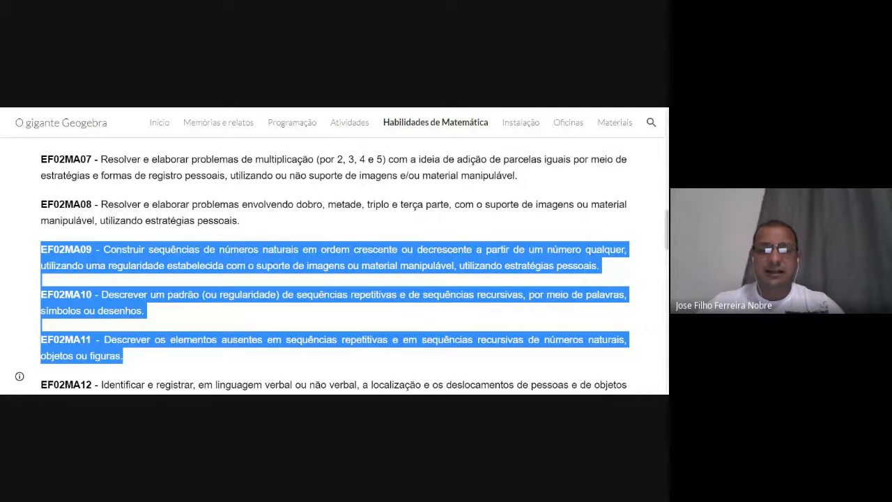
pyautogui.click(304, 109)
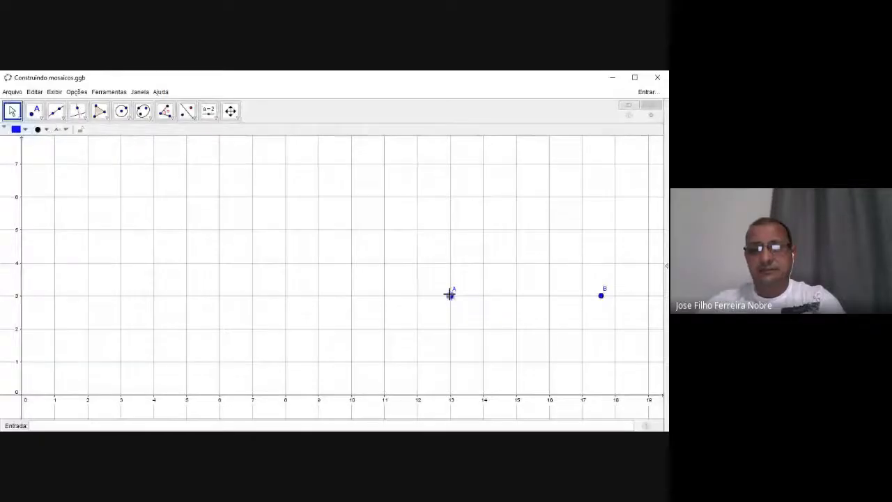
# Step: Delete points A and B from the graphics view of Construindo mosaicos.ggb
pyautogui.press('Delete')
pyautogui.click(601, 296)
pyautogui.press('Delete')
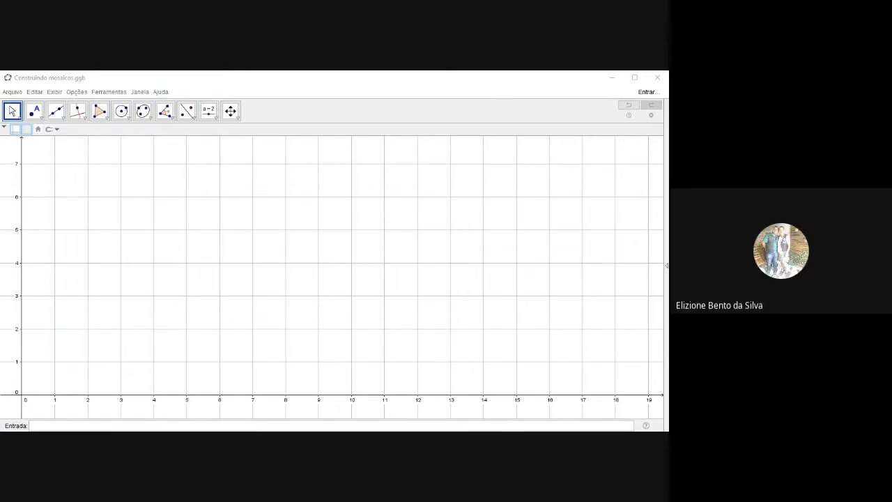
# Step: Maximize the Construindo mosaicos.ggb window
pyautogui.hotkey('alt', 'Tab')
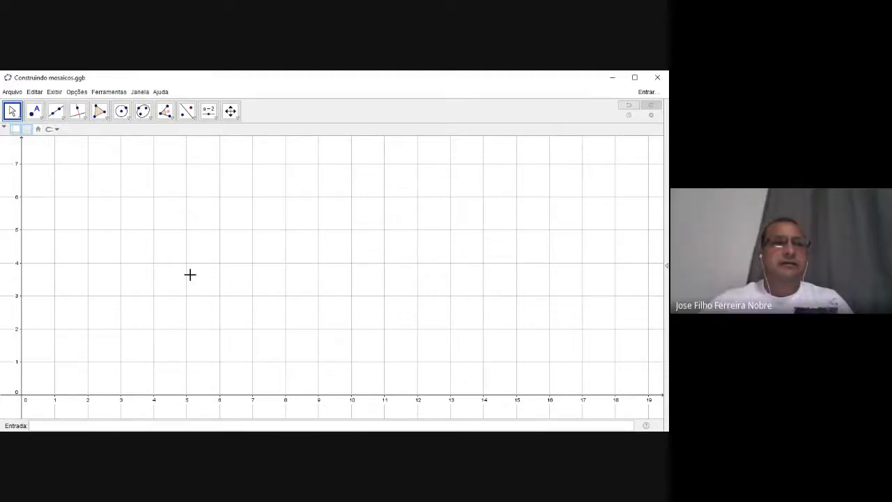
pyautogui.moveTo(190, 275); pyautogui.dragTo(252, 255)
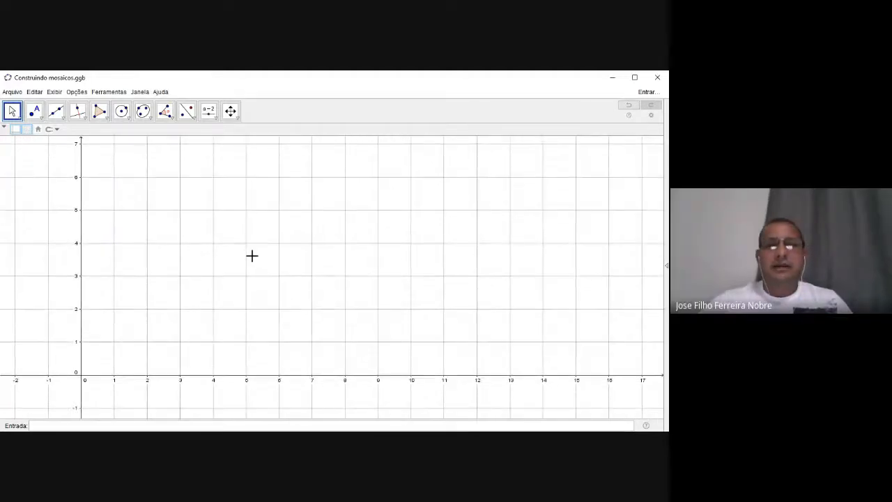
pyautogui.scroll(-2, 267, 255)
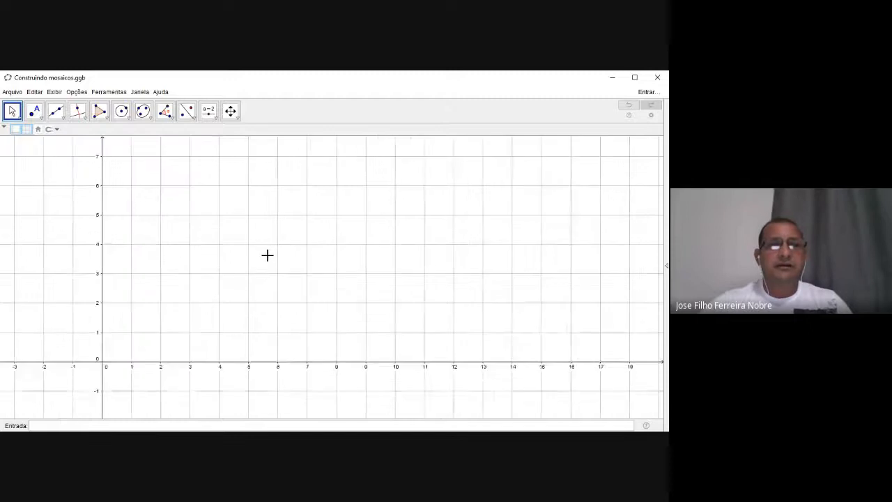
pyautogui.scroll(1, 267, 255)
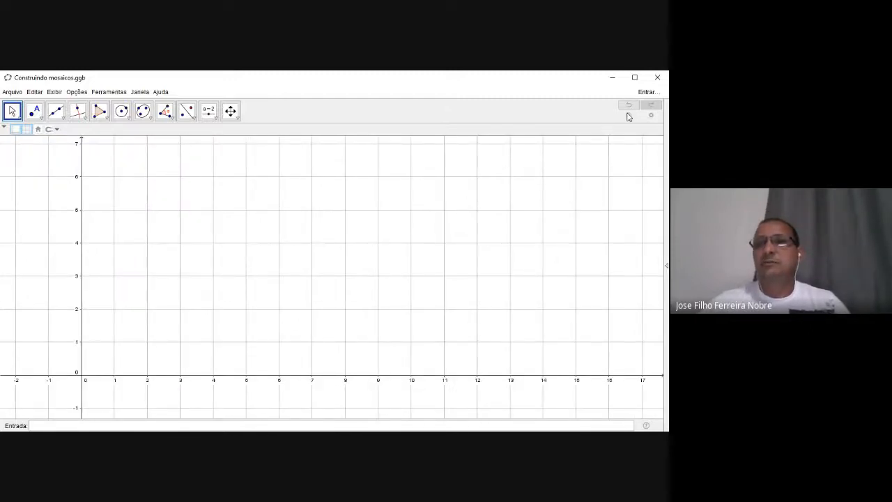
pyautogui.click(634, 77)
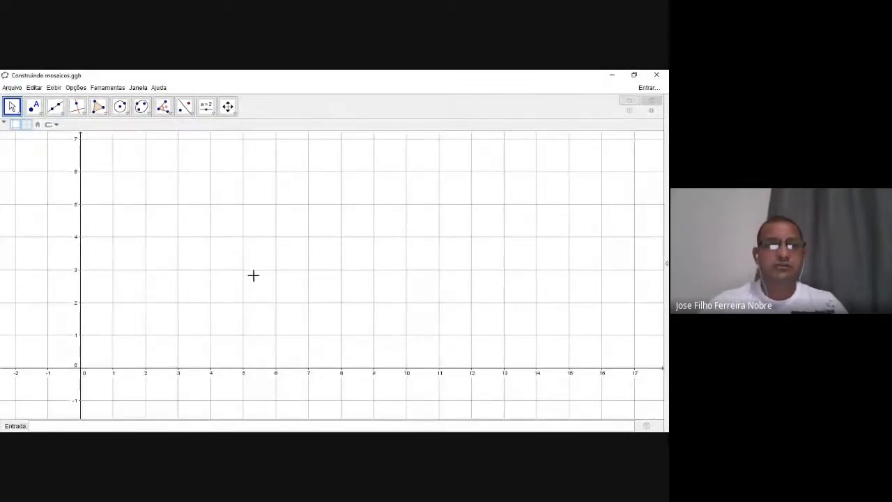
pyautogui.moveTo(231, 257); pyautogui.dragTo(201, 275)
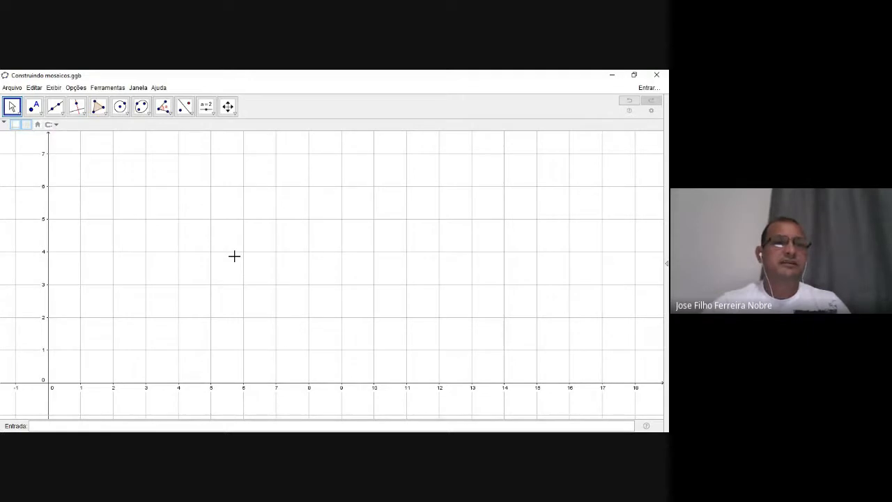
# Step: Show the Algebra view (Janela de Álgebra) beside the graphics view
pyautogui.click(59, 88)
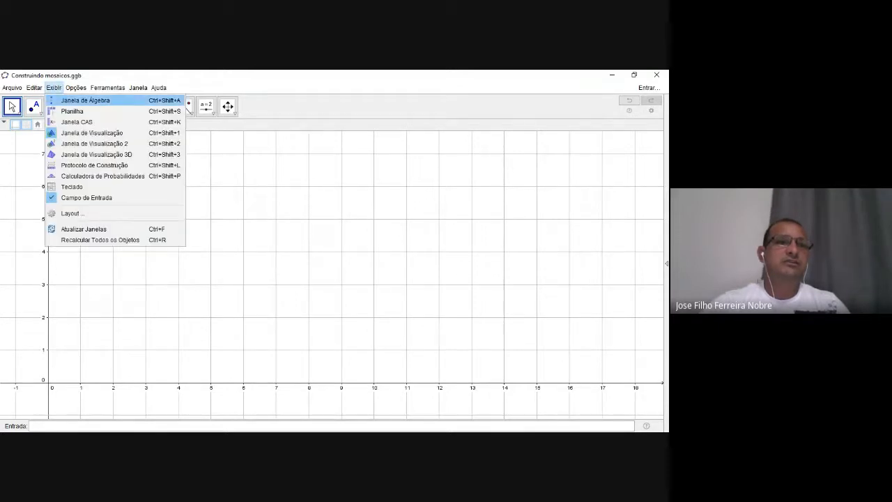
pyautogui.click(85, 101)
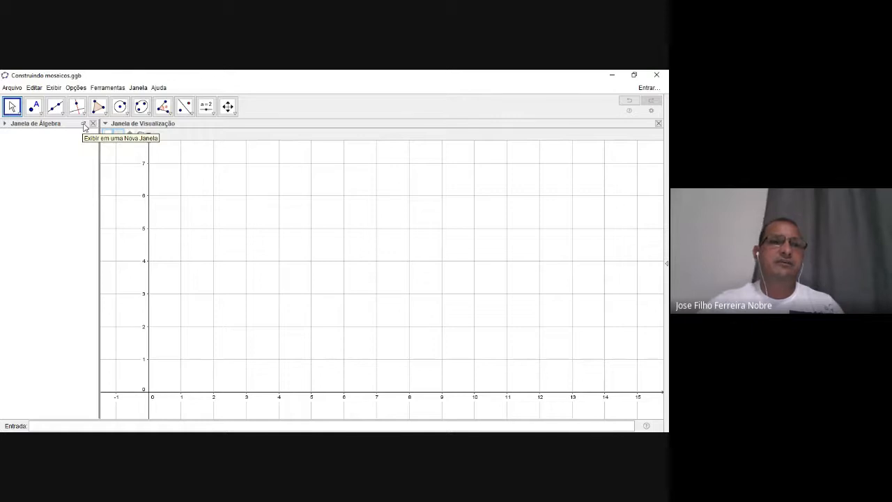
# Step: Detach the Algebra view into its own window and dock it back beside the graphics view
pyautogui.click(84, 125)
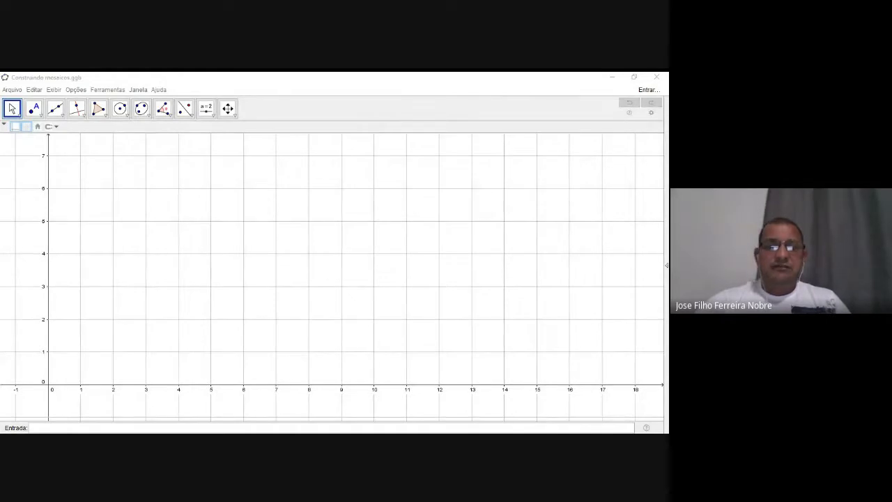
pyautogui.click(237, 404)
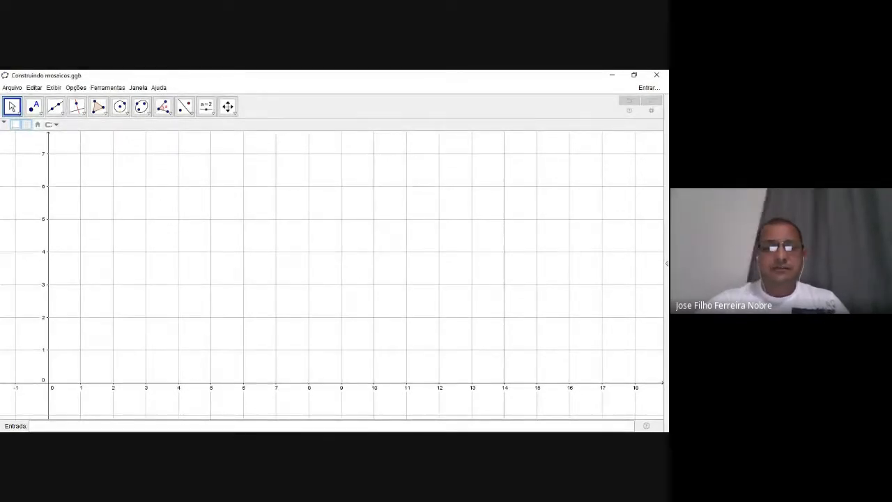
pyautogui.click(227, 431)
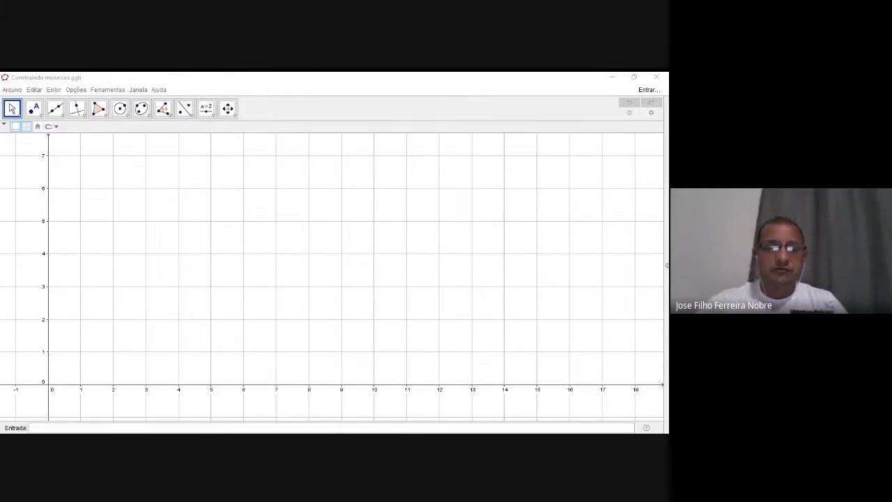
pyautogui.click(257, 407)
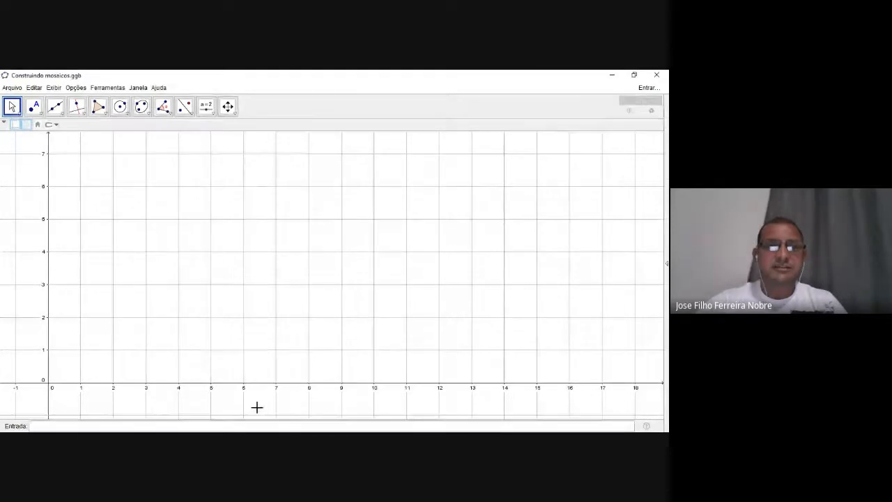
pyautogui.click(57, 90)
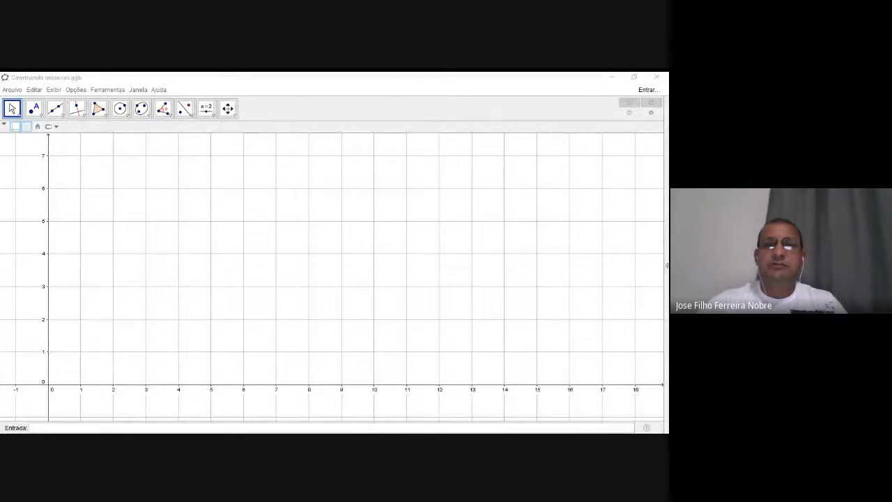
pyautogui.click(425, 174)
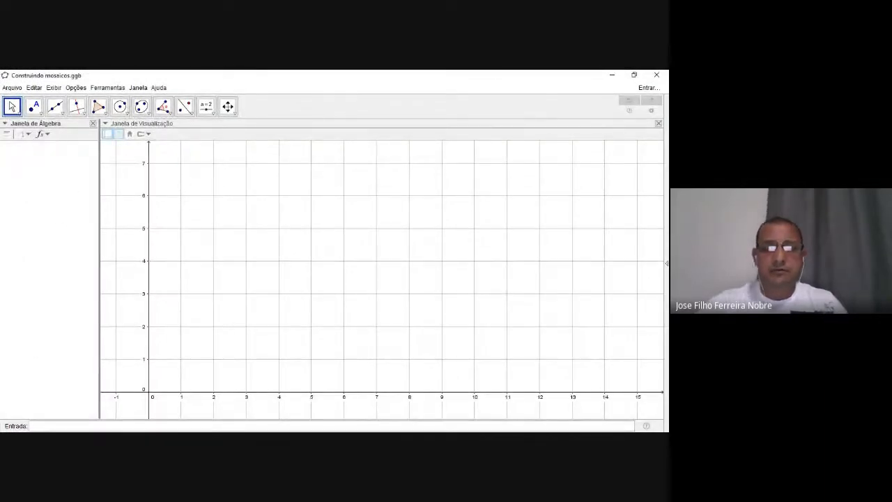
# Step: Create an integer slider named Primeiro near (2.4, 6.7), ranging from 1 to 30 with increment 1
pyautogui.moveTo(188, 231)
pyautogui.mouseDown()
pyautogui.moveTo(215, 235)
pyautogui.moveTo(179, 230)
pyautogui.mouseUp()
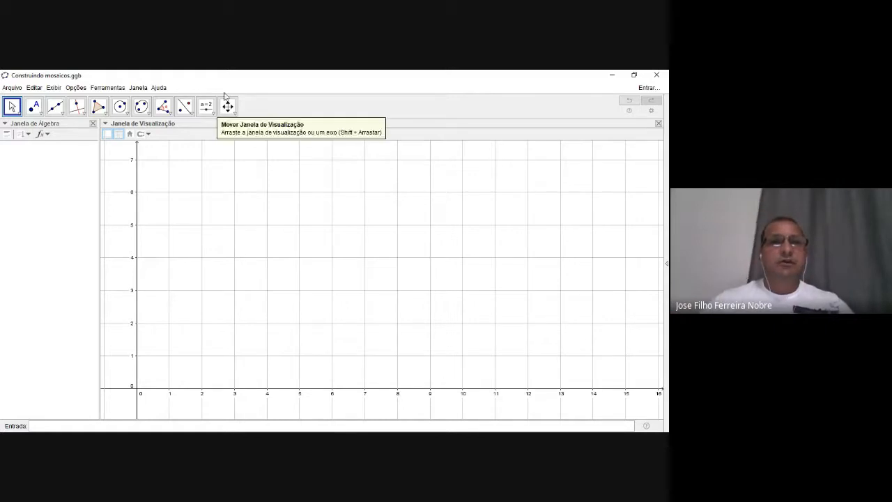
pyautogui.click(213, 116)
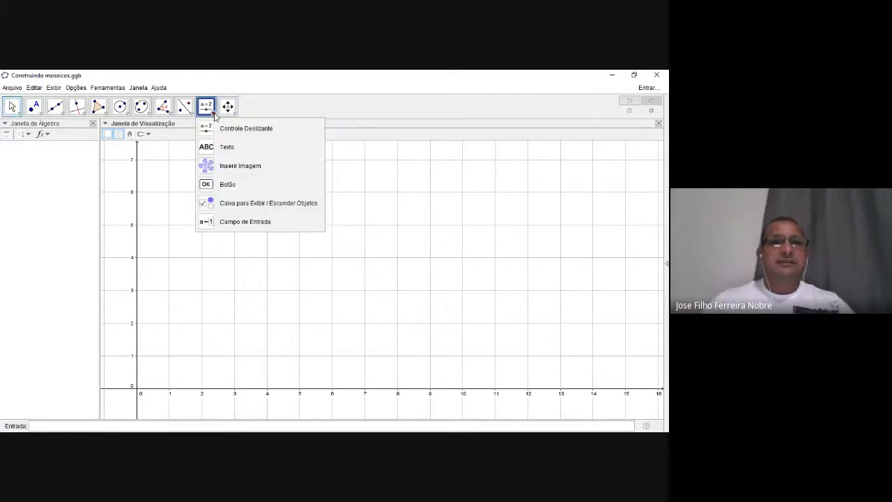
pyautogui.click(207, 129)
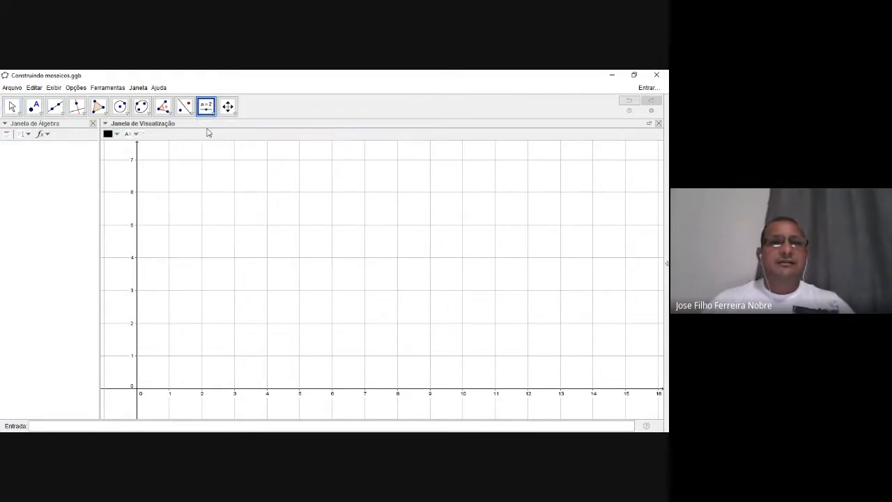
pyautogui.click(216, 175)
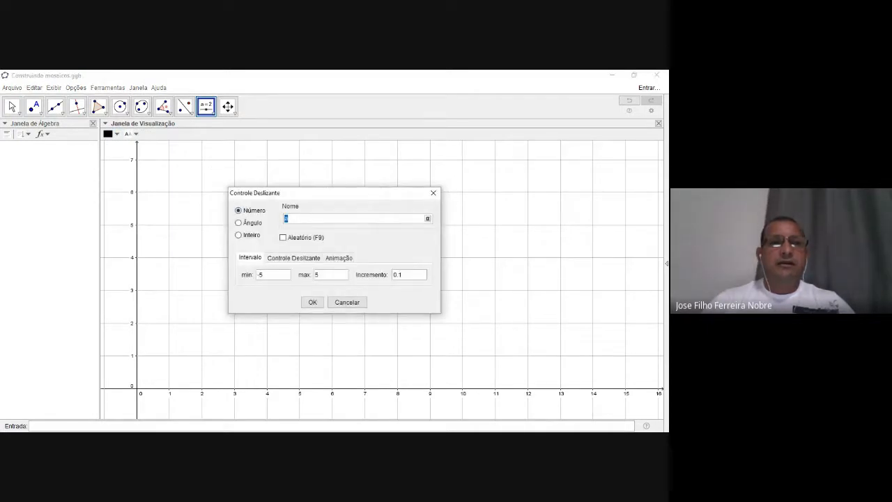
pyautogui.click(239, 234)
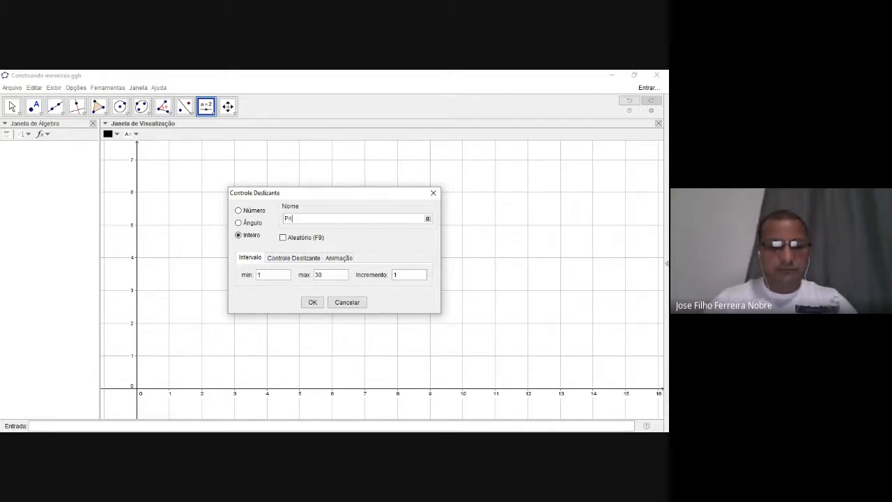
pyautogui.write('iro')
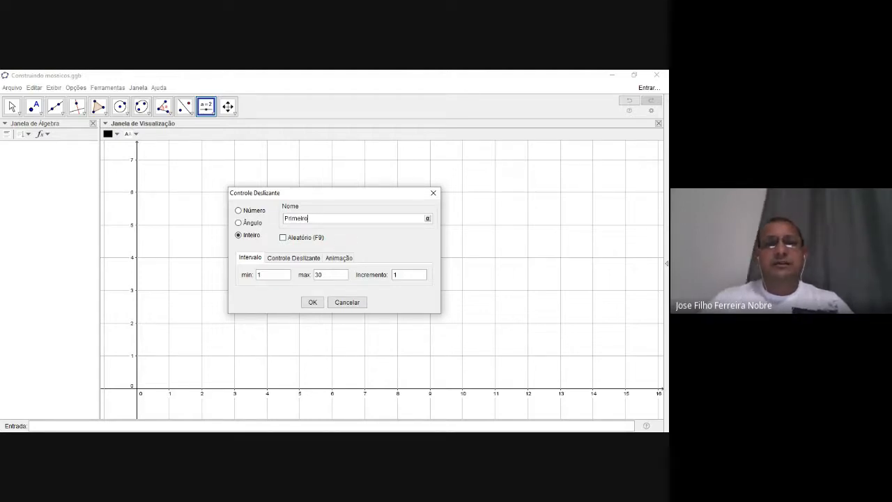
pyautogui.click(312, 302)
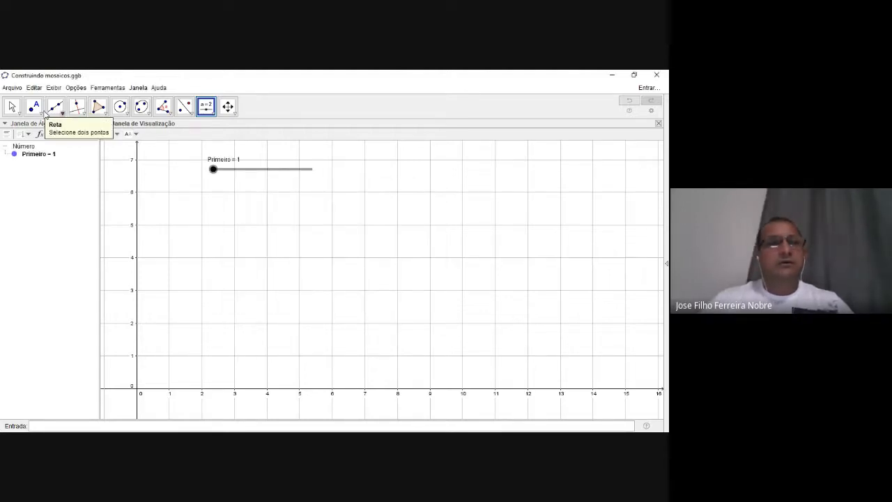
pyautogui.click(18, 111)
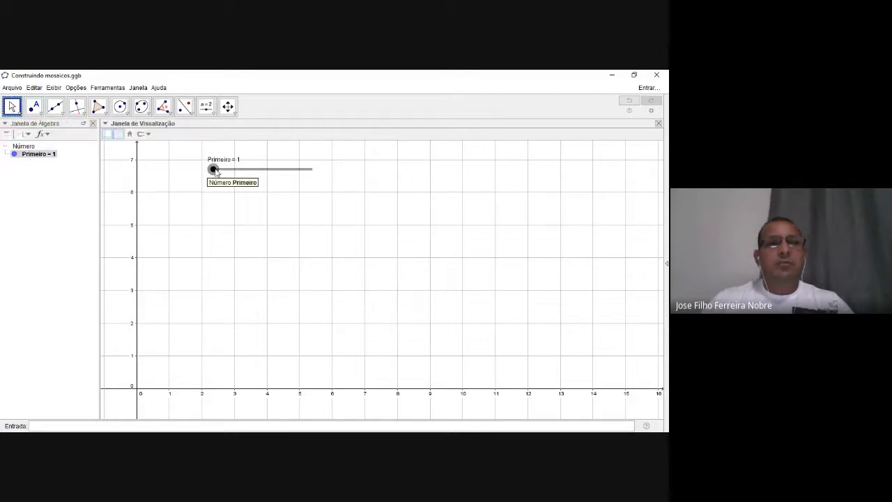
pyautogui.moveTo(214, 172)
pyautogui.mouseDown()
pyautogui.moveTo(314, 177)
pyautogui.moveTo(212, 174)
pyautogui.mouseUp()
# Step: Create an integer slider named Razão just below the Primeiro slider, with minimum -10, maximum 10 and increment 1
pyautogui.click(207, 107)
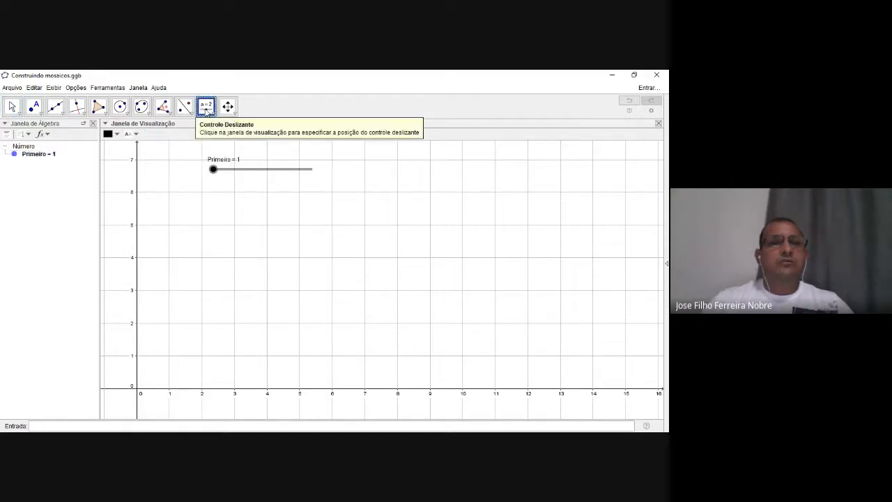
pyautogui.click(207, 107)
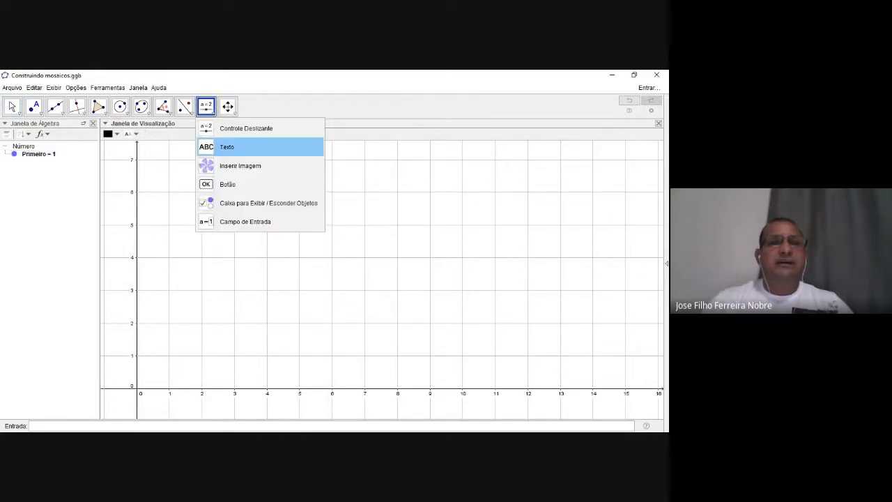
pyautogui.click(209, 129)
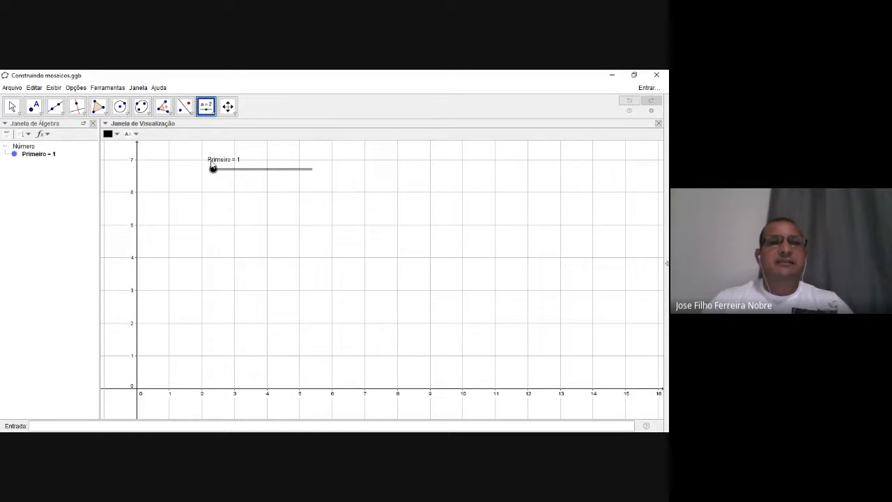
pyautogui.click(215, 205)
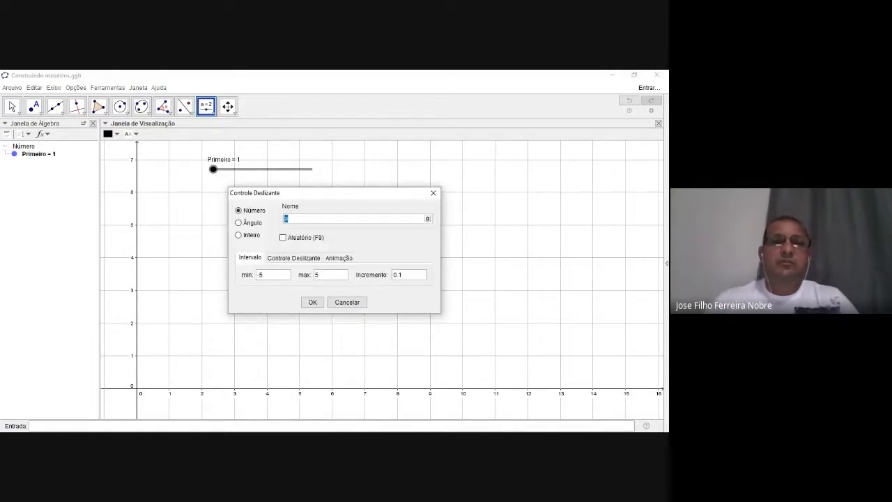
pyautogui.click(248, 235)
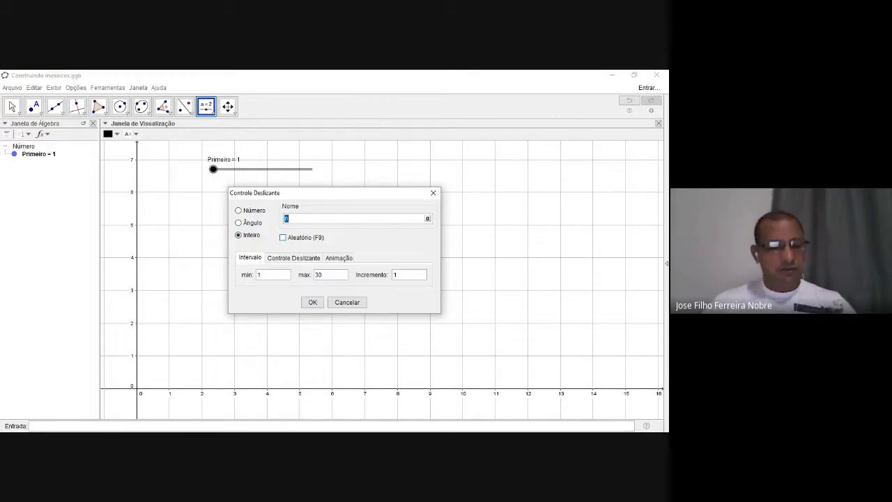
pyautogui.write('Razão')
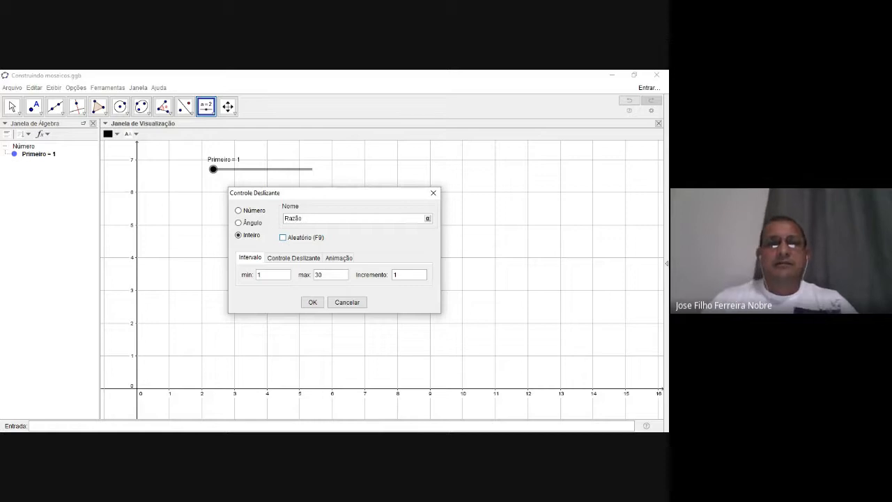
pyautogui.click(272, 275)
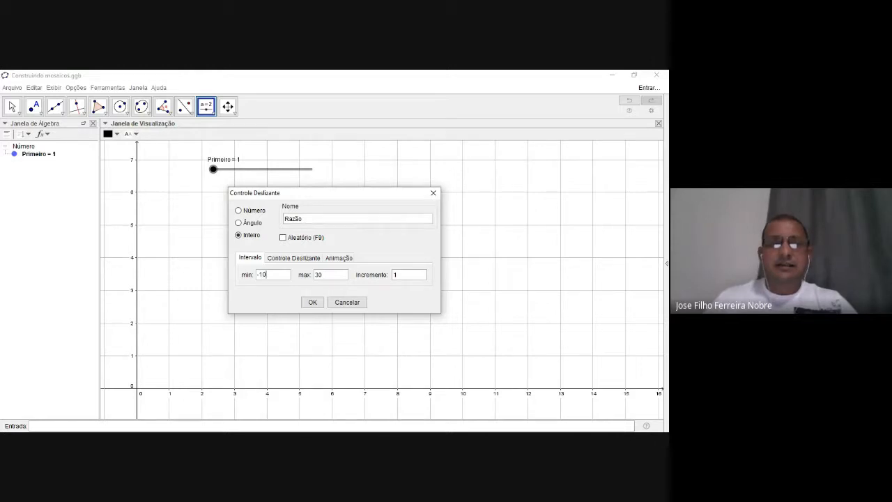
pyautogui.click(319, 274)
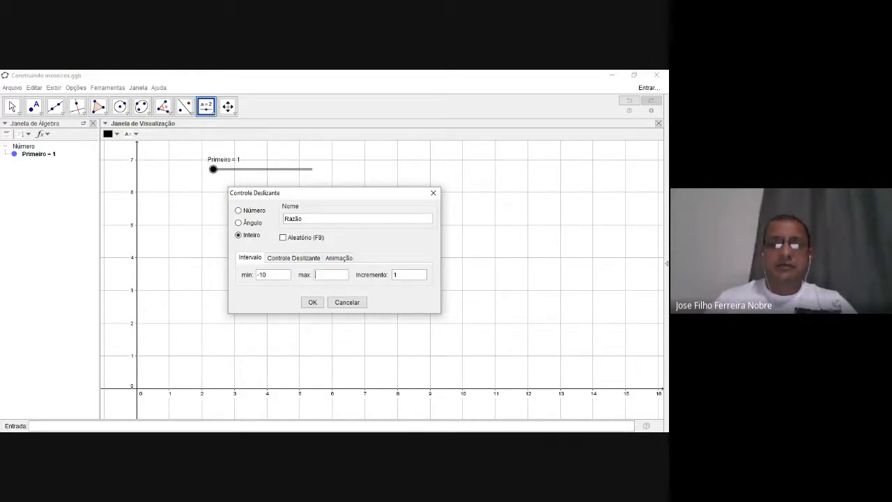
pyautogui.write('10')
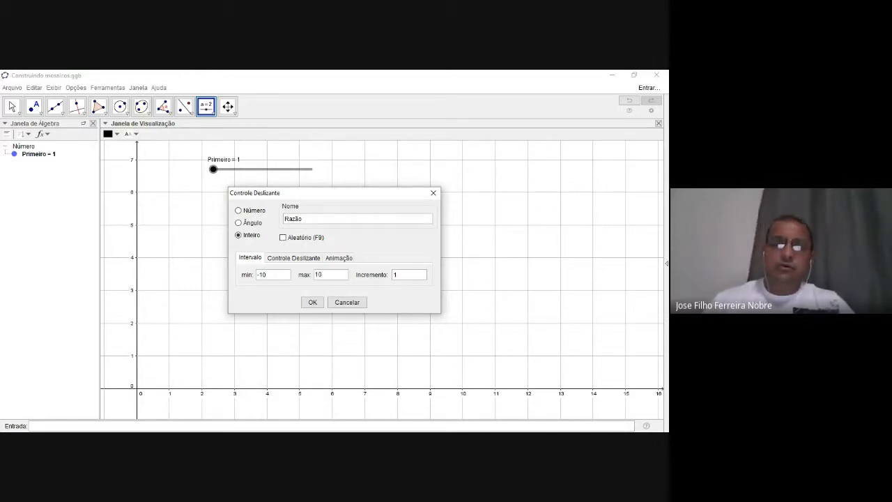
pyautogui.click(312, 302)
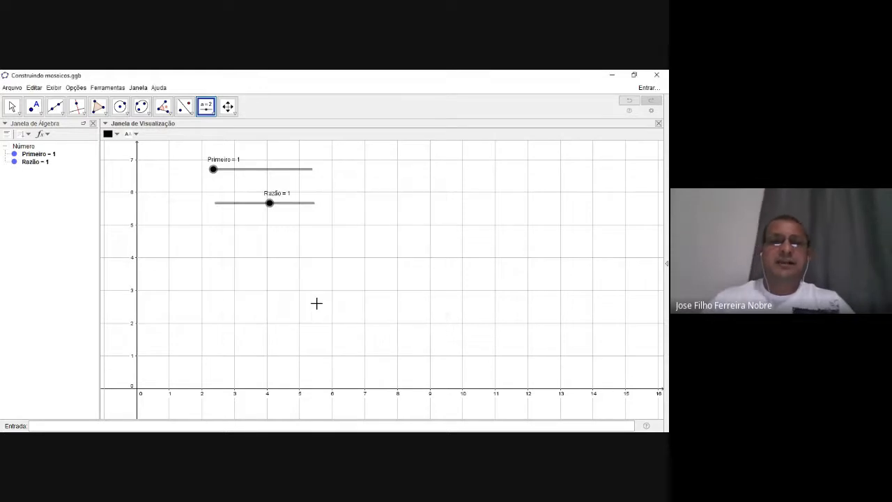
# Step: Try out the Razão slider by moving it to 7
pyautogui.click(12, 106)
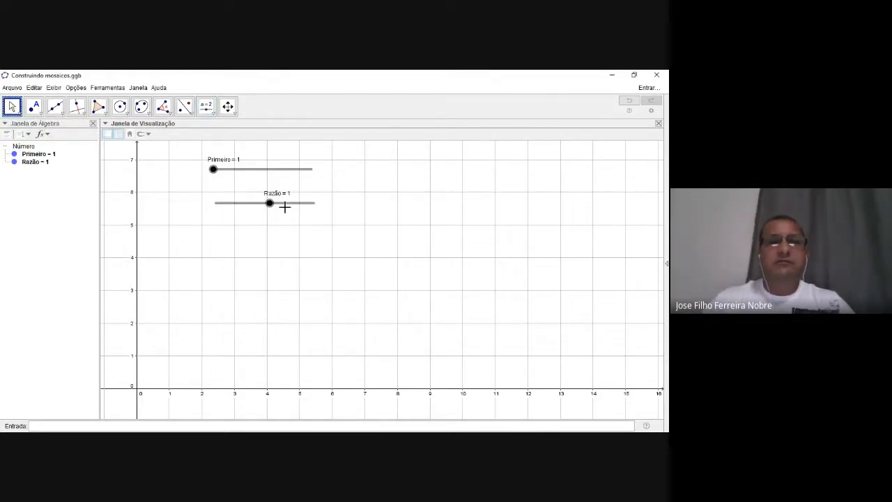
pyautogui.moveTo(269, 203); pyautogui.dragTo(299, 203)
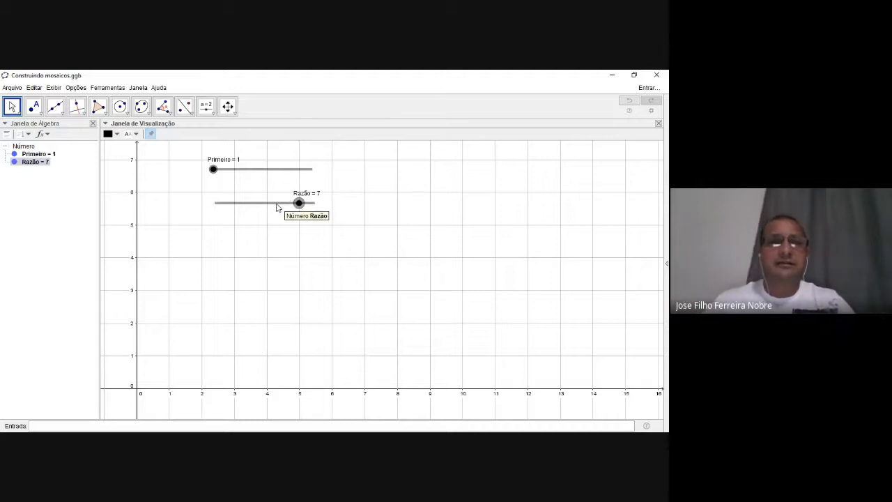
pyautogui.moveTo(299, 202)
pyautogui.mouseDown()
pyautogui.moveTo(213, 204)
pyautogui.moveTo(299, 204)
pyautogui.mouseUp()
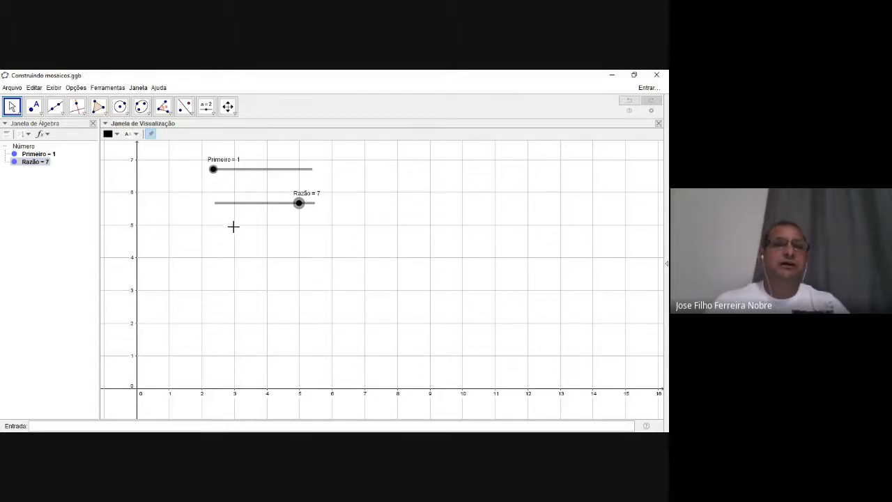
# Step: Create an integer slider named Termos just below the Razão slider, ranging from 1 to 30 with increment 1
pyautogui.click(207, 106)
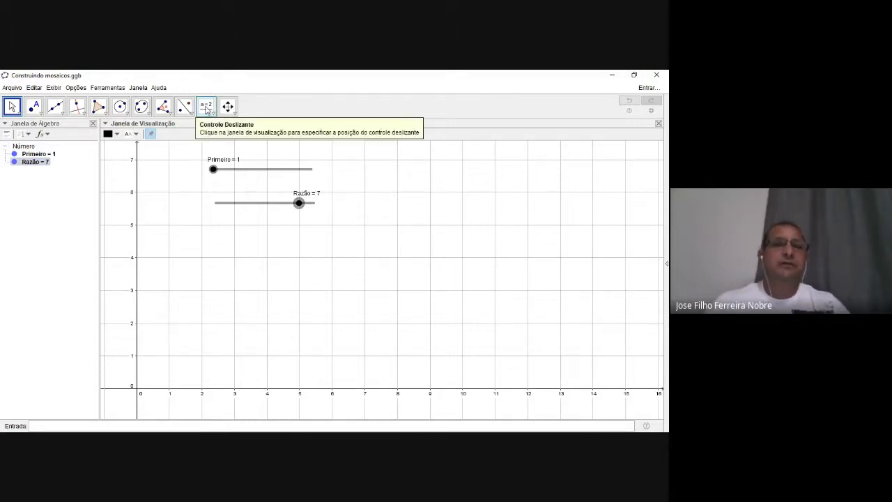
pyautogui.click(219, 237)
pyautogui.click(239, 235)
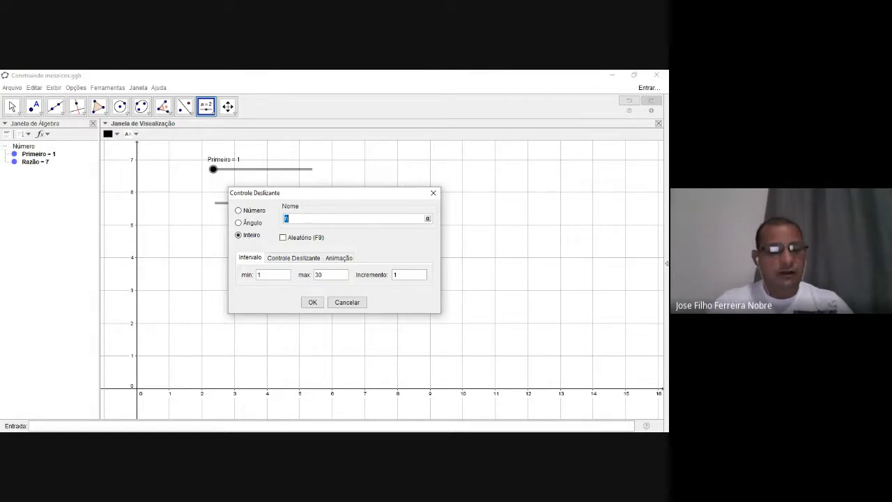
pyautogui.write('Termos')
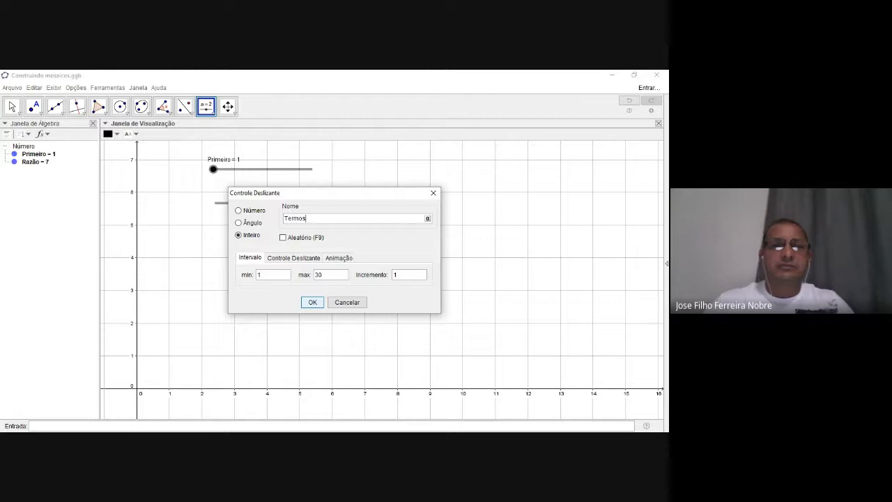
pyautogui.press('Return')
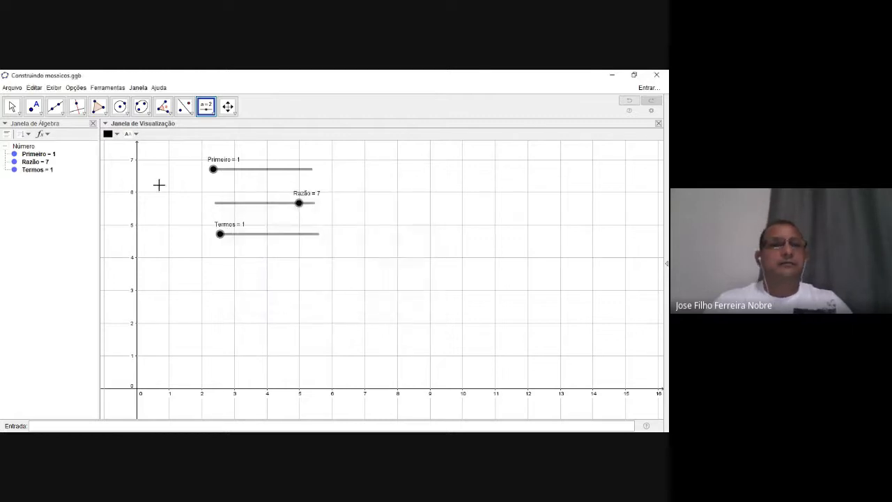
# Step: Try out the three sliders, moving Primeiro to 7, Razão to -6 and Termos to 4
pyautogui.click(12, 106)
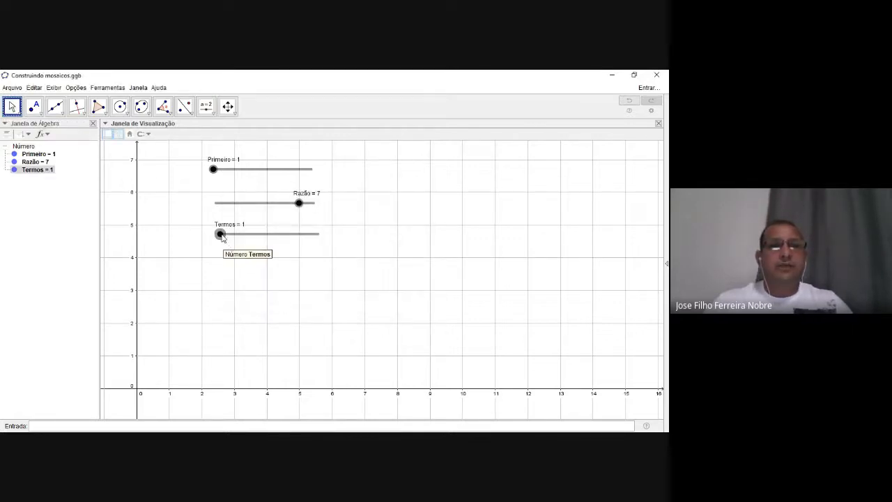
pyautogui.moveTo(222, 237)
pyautogui.mouseDown()
pyautogui.moveTo(305, 235)
pyautogui.moveTo(239, 235)
pyautogui.mouseUp()
pyautogui.moveTo(214, 170); pyautogui.dragTo(233, 173)
pyautogui.moveTo(299, 203); pyautogui.dragTo(235, 203)
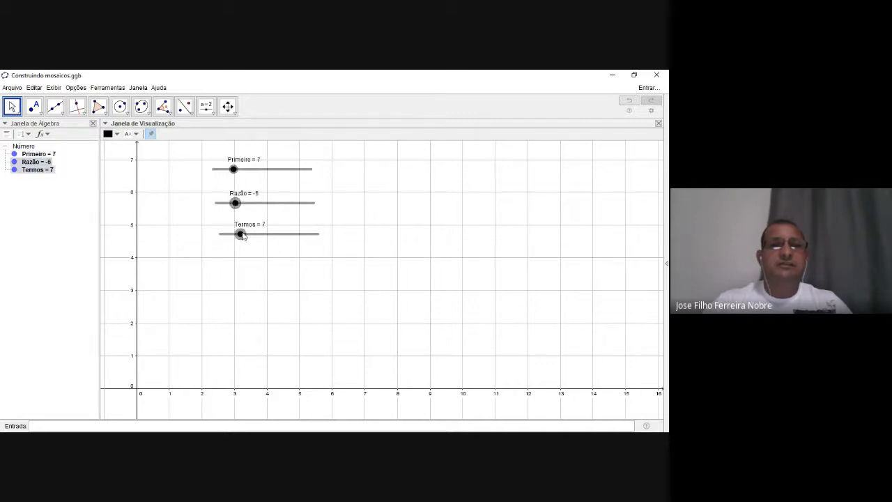
pyautogui.moveTo(242, 235); pyautogui.dragTo(230, 235)
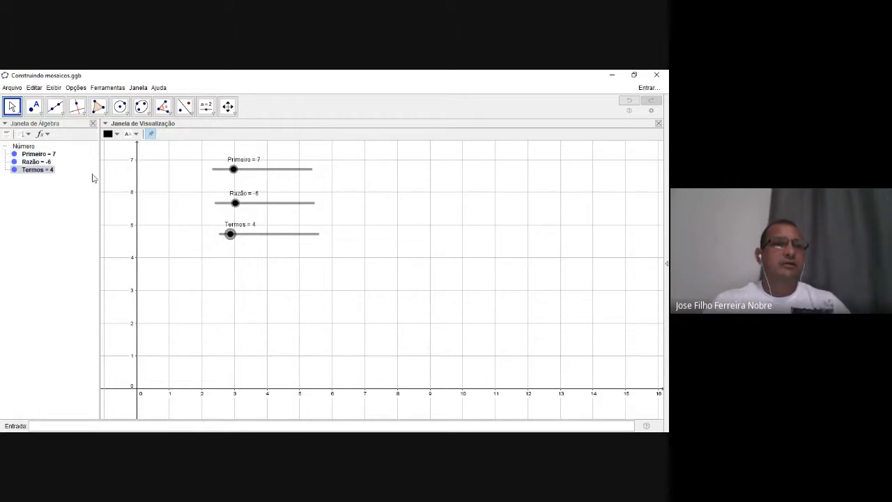
# Step: Narrow the Algebra view and move the sliders to their minimums: Termos 1, Razão -10 and Primeiro 1
pyautogui.moveTo(100, 178); pyautogui.dragTo(69, 178)
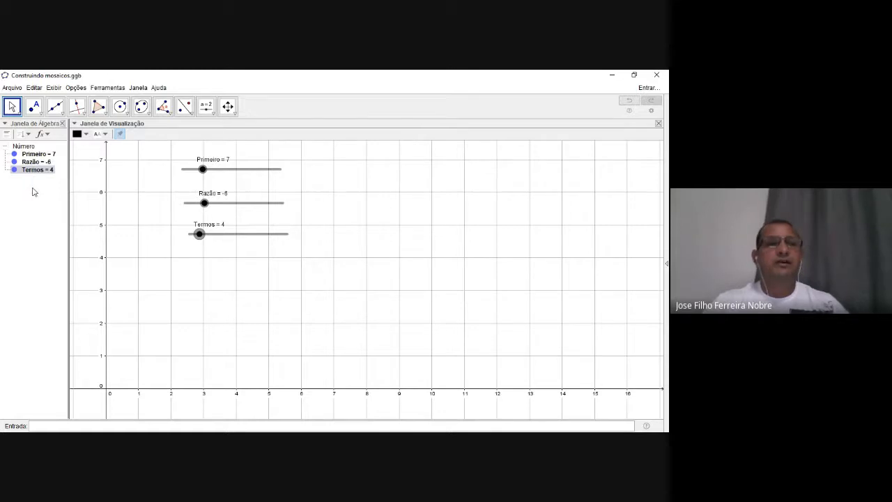
pyautogui.click(35, 181)
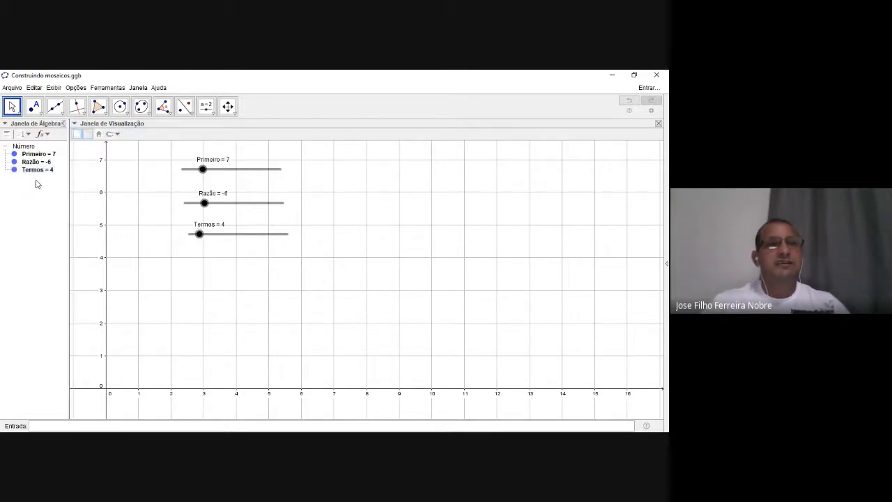
pyautogui.moveTo(199, 235)
pyautogui.mouseDown()
pyautogui.moveTo(257, 235)
pyautogui.moveTo(187, 235)
pyautogui.mouseUp()
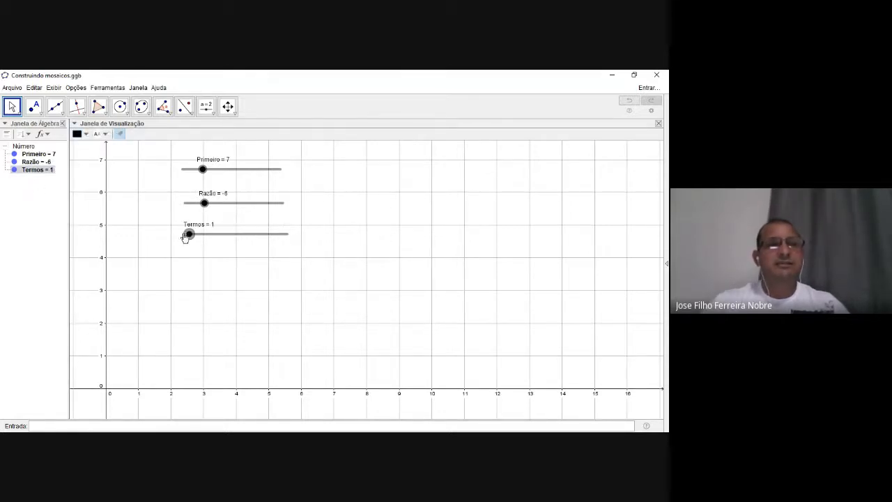
pyautogui.moveTo(204, 203); pyautogui.dragTo(177, 205)
pyautogui.moveTo(202, 169); pyautogui.dragTo(183, 172)
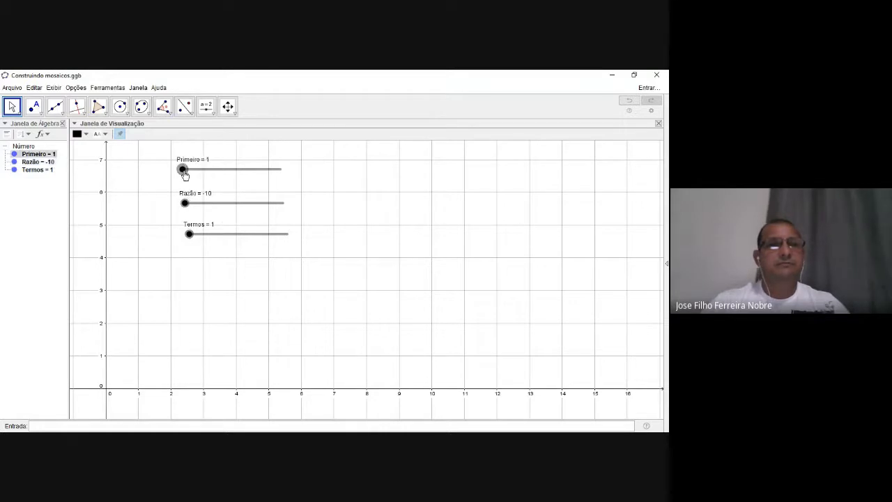
# Step: Reset the graphics view to its standard view
pyautogui.click(25, 147)
pyautogui.press('Escape')
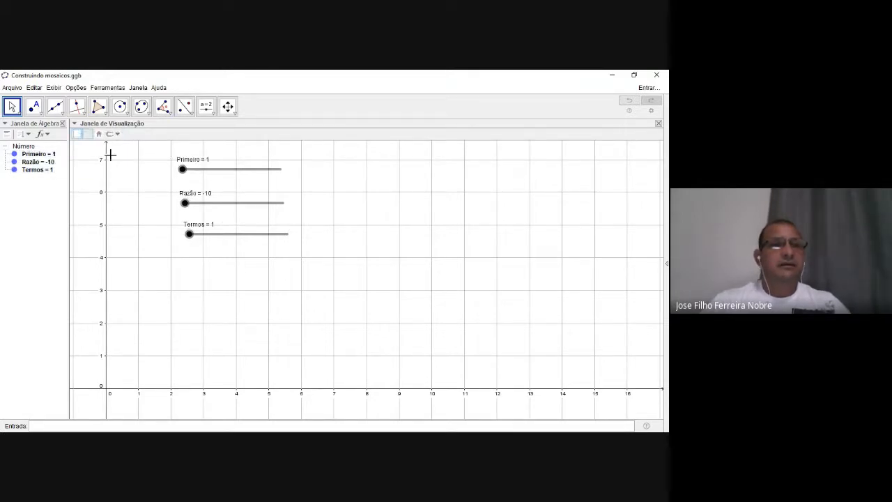
pyautogui.click(99, 134)
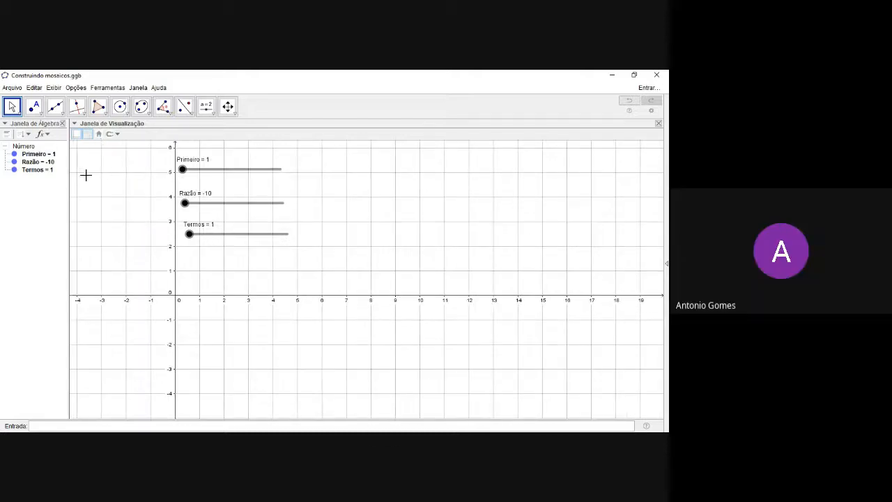
# Step: Unfix the three sliders and move them together so that they start near x = -4 in the graphics view
pyautogui.click(29, 147)
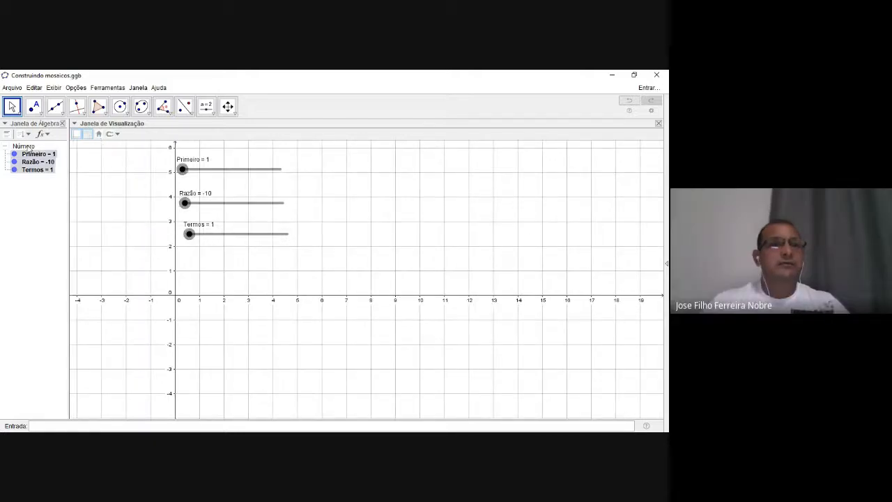
pyautogui.rightClick(39, 157)
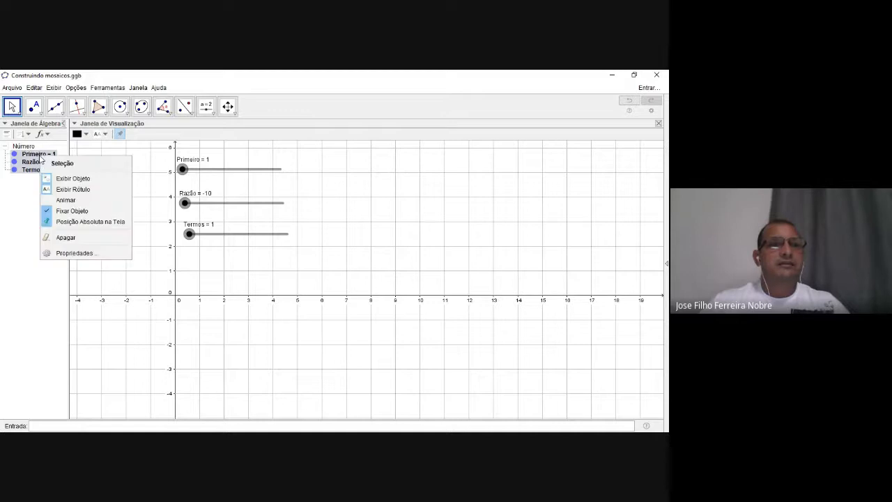
pyautogui.click(77, 254)
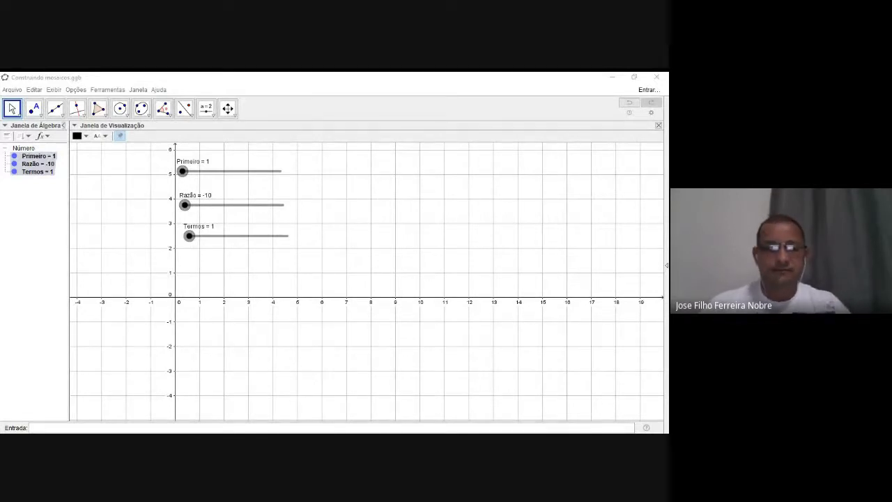
pyautogui.hotkey('alt', 'Tab')
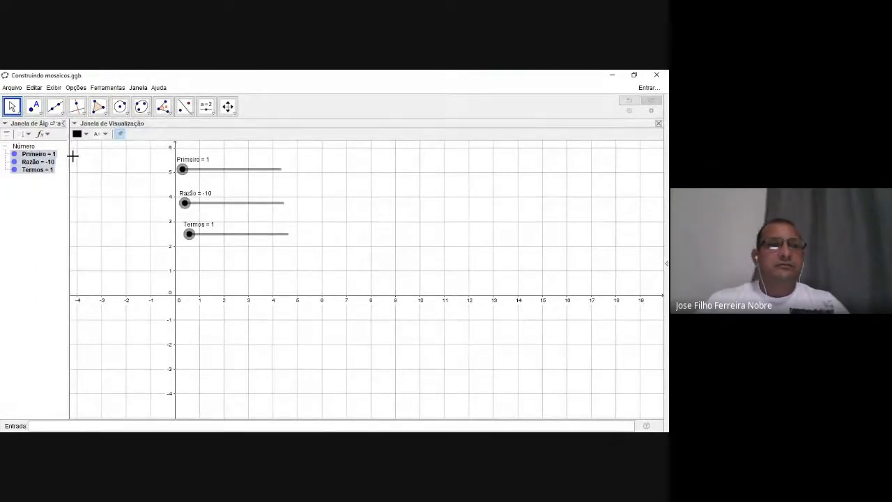
pyautogui.moveTo(199, 207); pyautogui.dragTo(98, 196)
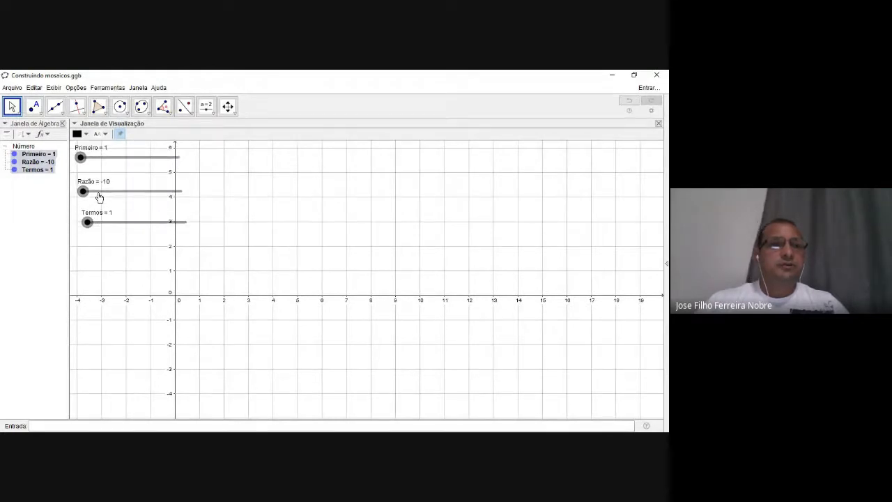
# Step: Set the width (Largura) of all three sliders to 50 px in their properties
pyautogui.rightClick(37, 162)
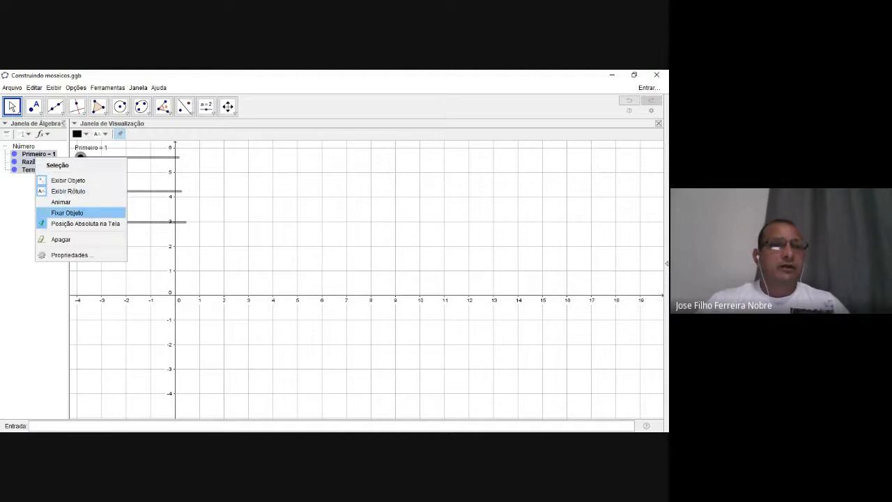
pyautogui.click(70, 255)
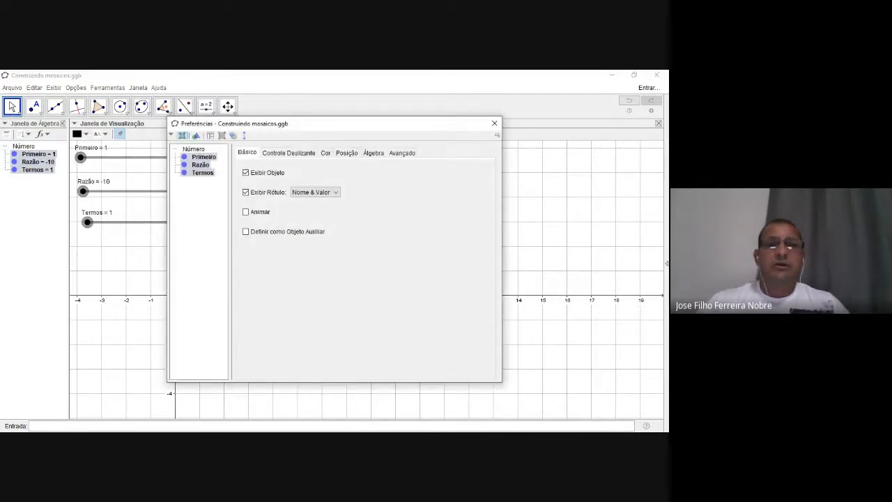
pyautogui.click(289, 153)
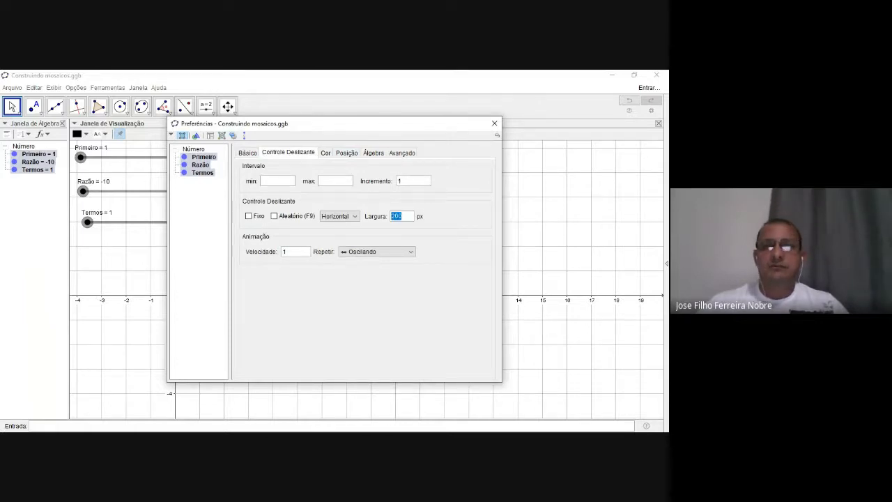
pyautogui.write('50')
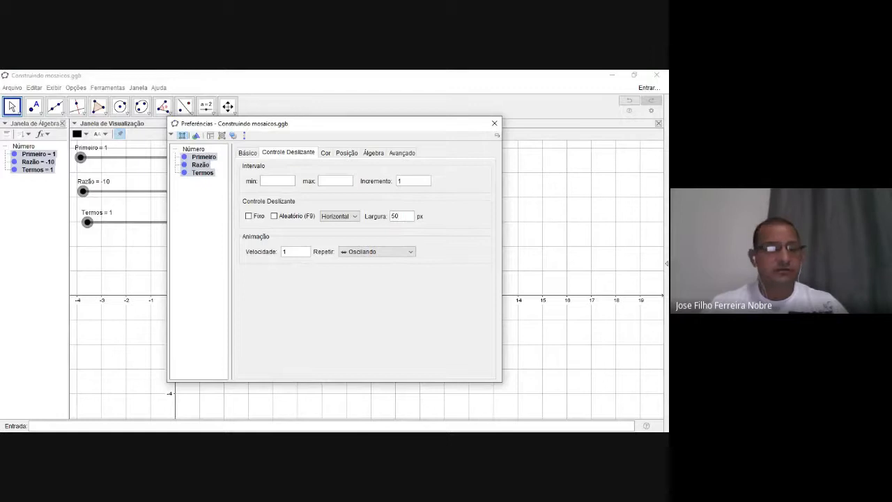
pyautogui.press('Tab')
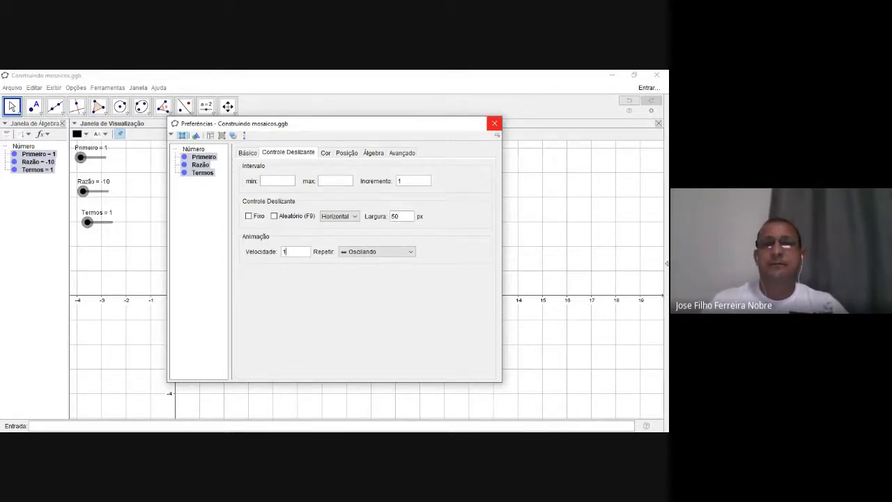
pyautogui.click(494, 123)
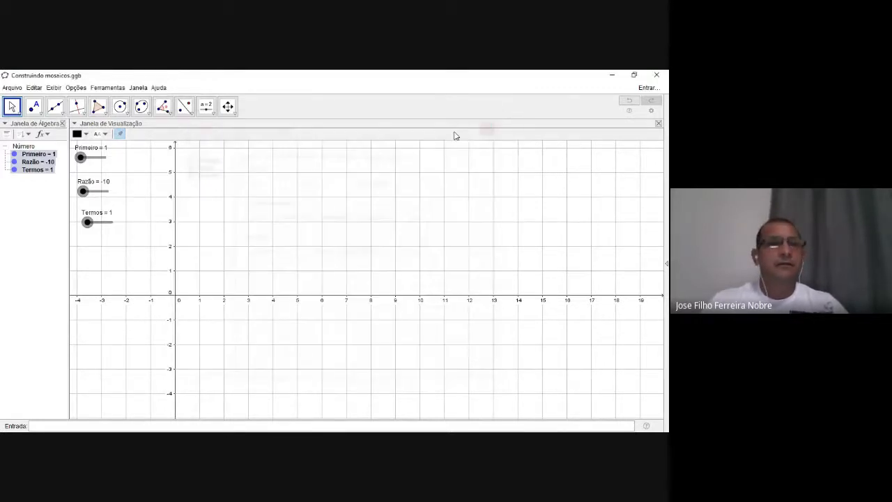
# Step: Align the sliders in an evenly spaced column starting at x = -4, with Primeiro at y = 5, Razão at 4 and Termos at 3
pyautogui.click(119, 166)
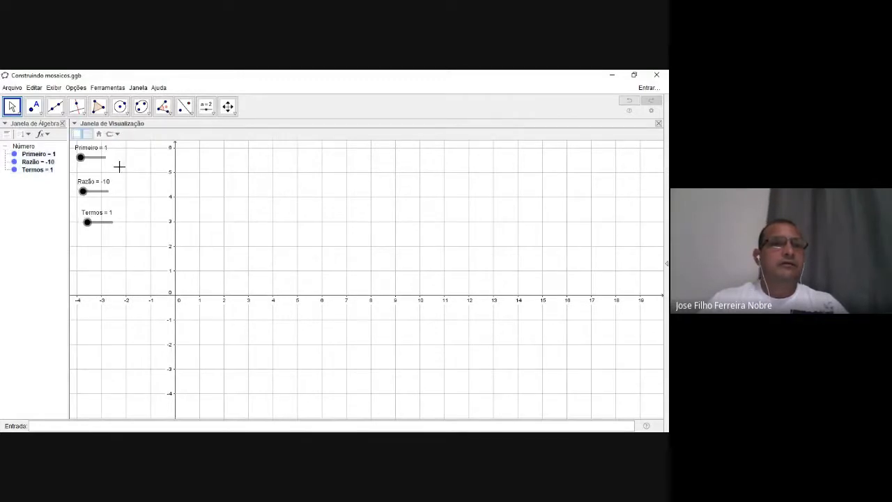
pyautogui.moveTo(92, 194)
pyautogui.mouseDown()
pyautogui.moveTo(90, 154)
pyautogui.moveTo(82, 176)
pyautogui.moveTo(88, 193)
pyautogui.moveTo(97, 179)
pyautogui.moveTo(92, 198)
pyautogui.mouseUp()
pyautogui.moveTo(93, 148); pyautogui.dragTo(96, 176)
pyautogui.moveTo(102, 222); pyautogui.dragTo(88, 226)
pyautogui.click(128, 209)
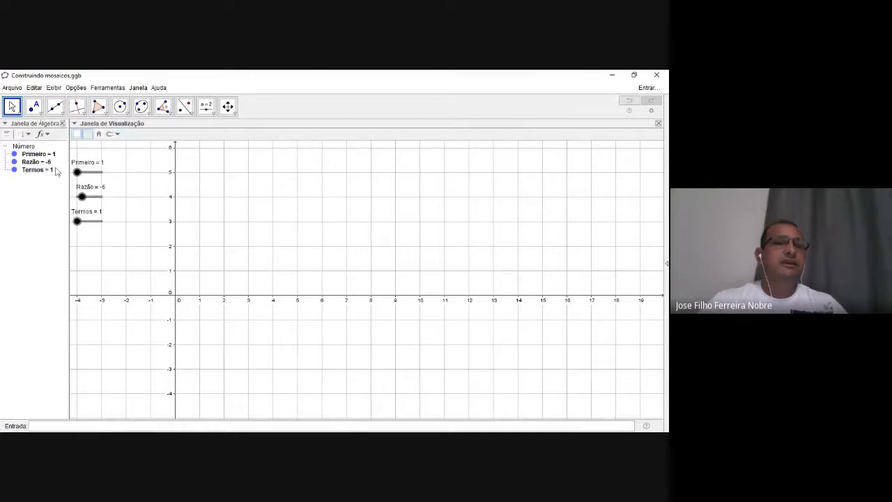
# Step: Fix all three sliders in place with Fixar Objeto
pyautogui.click(29, 147)
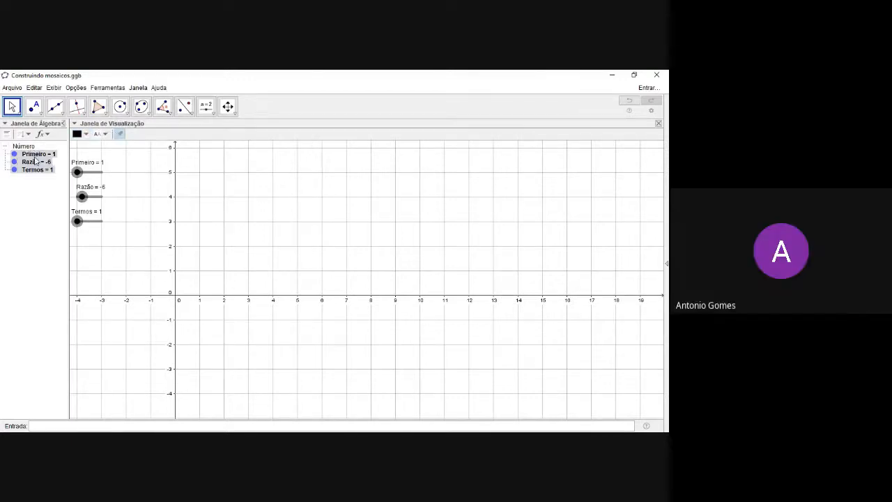
pyautogui.rightClick(34, 157)
pyautogui.click(72, 213)
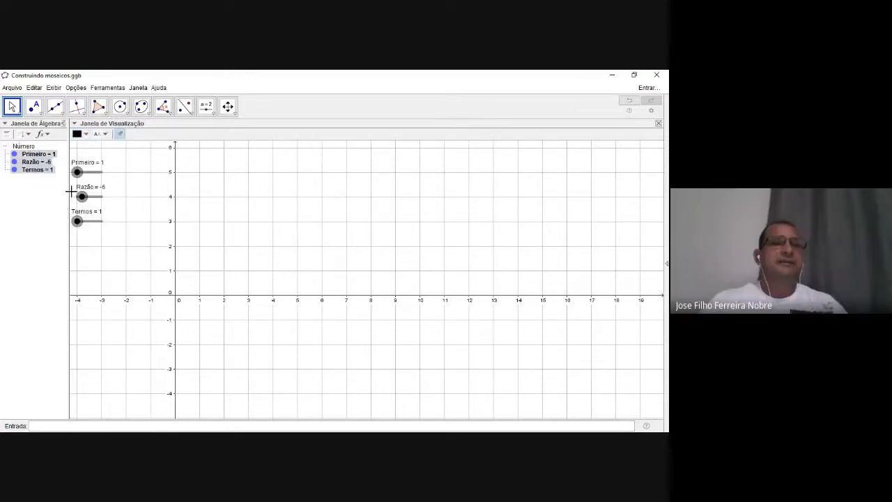
# Step: Set the Razão slider to -10 and the Termos slider to 10, leaving Primeiro at 1
pyautogui.click(141, 189)
pyautogui.click(79, 174)
pyautogui.moveTo(80, 177)
pyautogui.mouseDown()
pyautogui.moveTo(99, 174)
pyautogui.moveTo(77, 174)
pyautogui.mouseUp()
pyautogui.moveTo(82, 196); pyautogui.dragTo(85, 221)
pyautogui.click(244, 202)
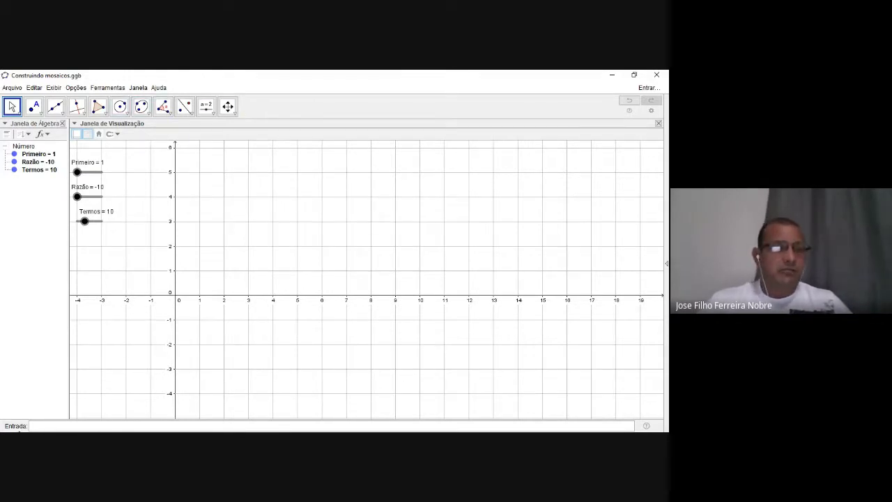
# Step: Change the layout preferences so the input field (Campo de Entrada) is displayed above the views
pyautogui.rightClick(262, 204)
pyautogui.click(306, 314)
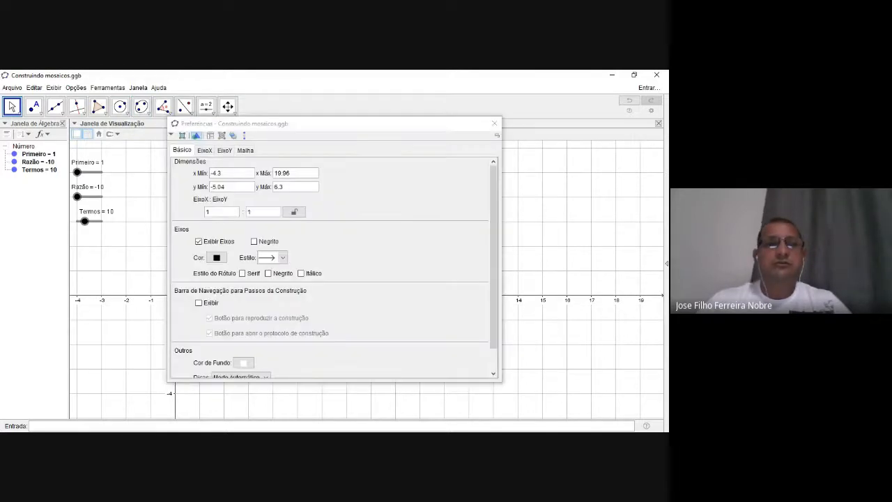
pyautogui.click(209, 136)
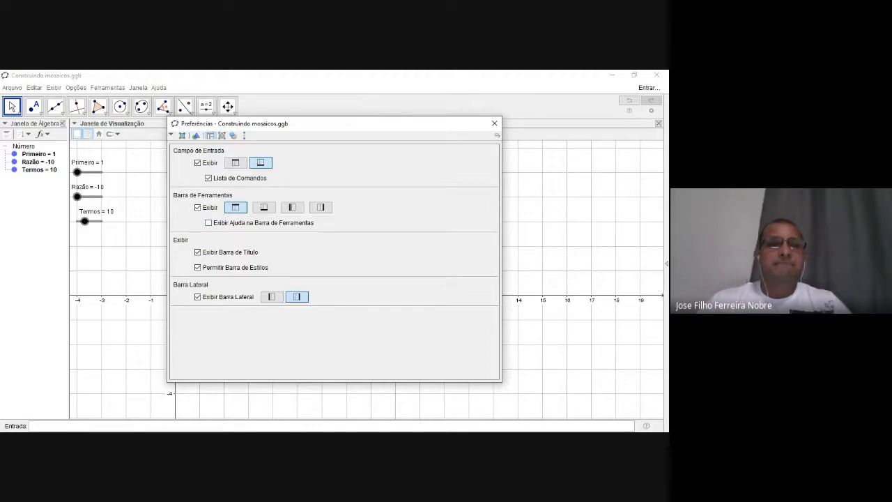
pyautogui.click(236, 163)
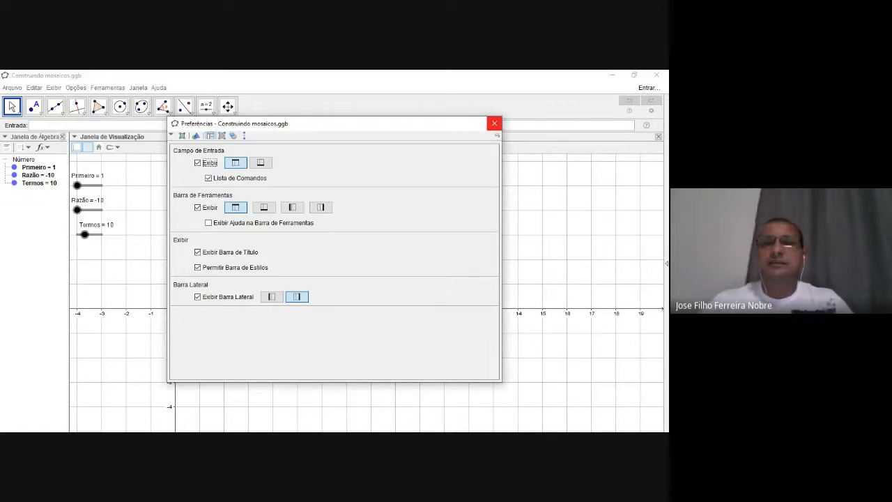
# Step: Create a Sequência list with expression 2i, variable i, initial value Primeiro and final value Termos
pyautogui.click(495, 123)
pyautogui.click(84, 125)
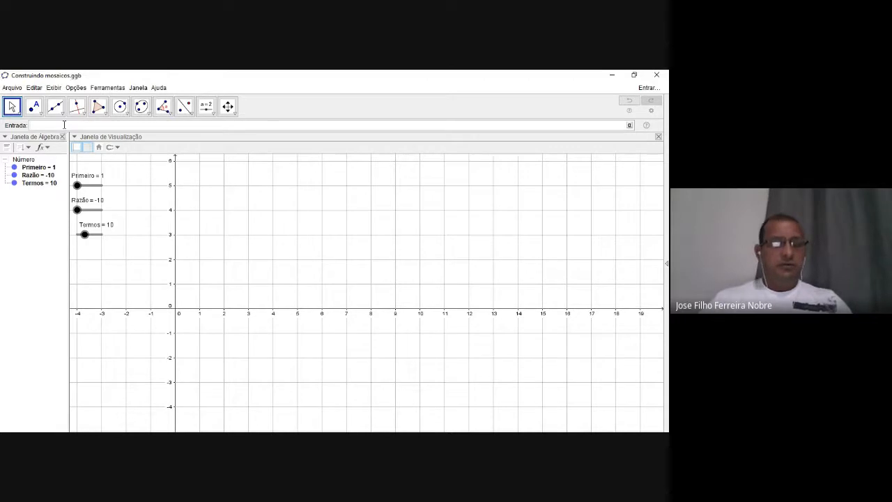
pyautogui.write('seq')
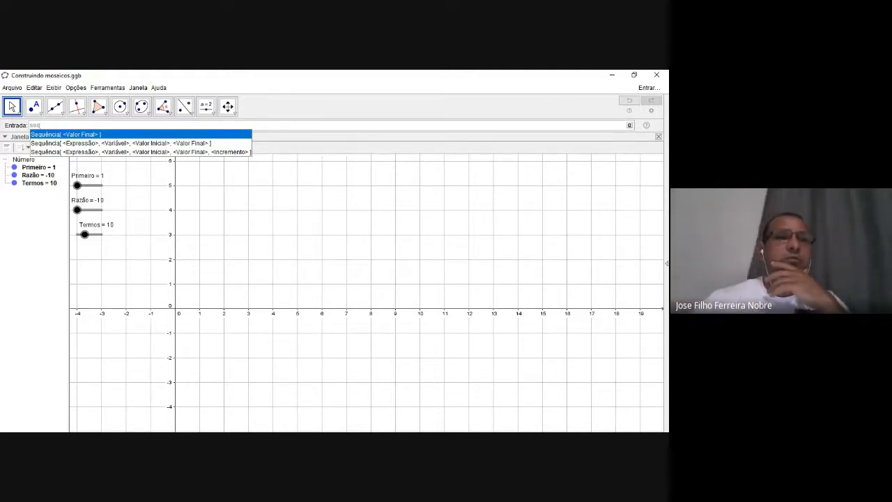
pyautogui.click(50, 143)
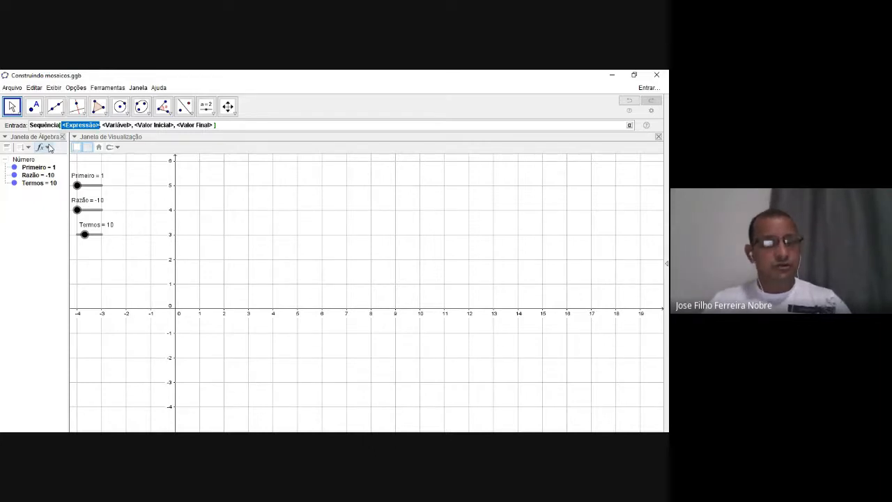
pyautogui.write('2^')
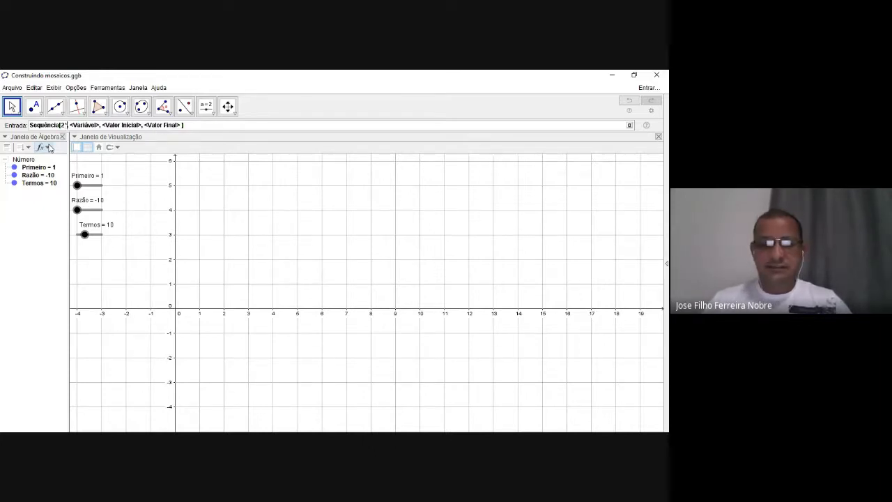
pyautogui.write('i')
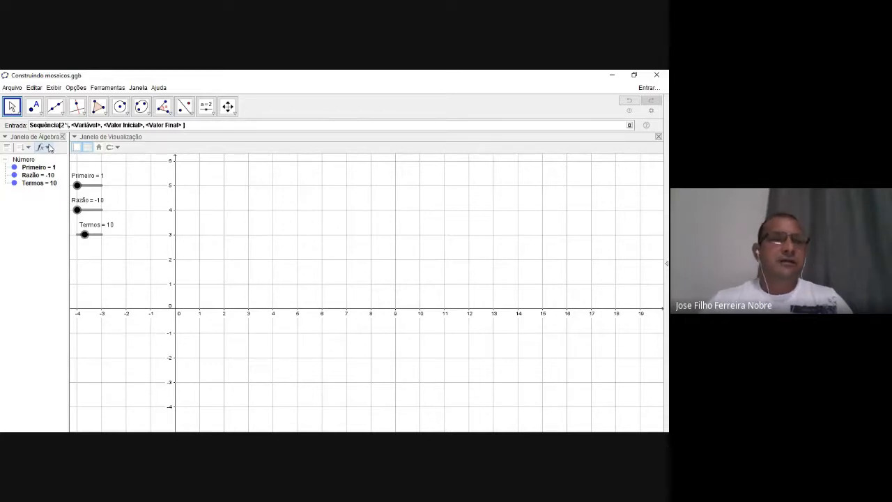
pyautogui.press('Tab')
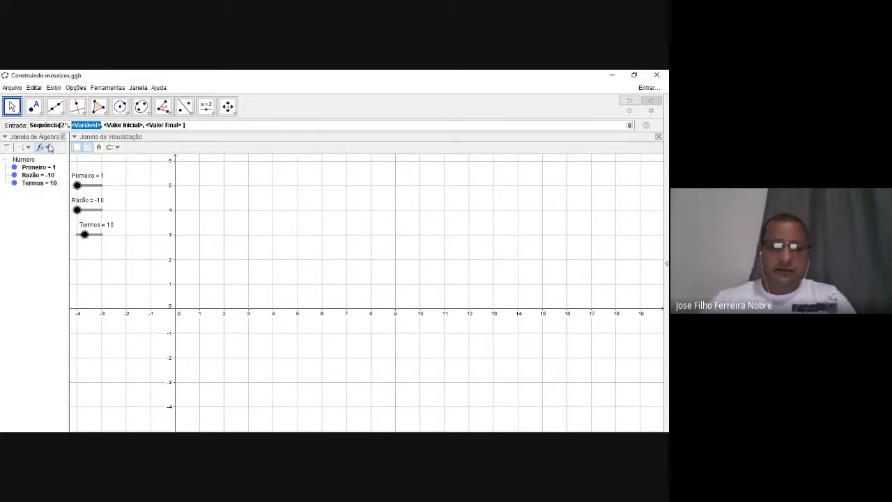
pyautogui.write('i')
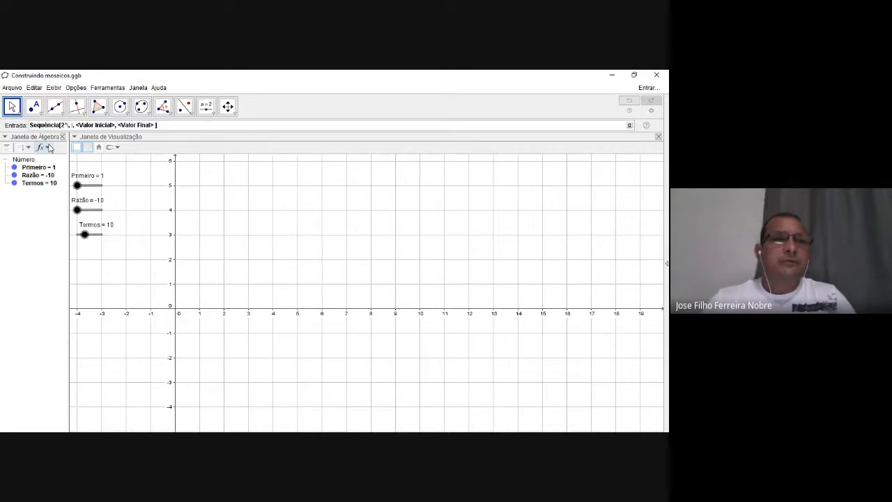
pyautogui.press('Tab')
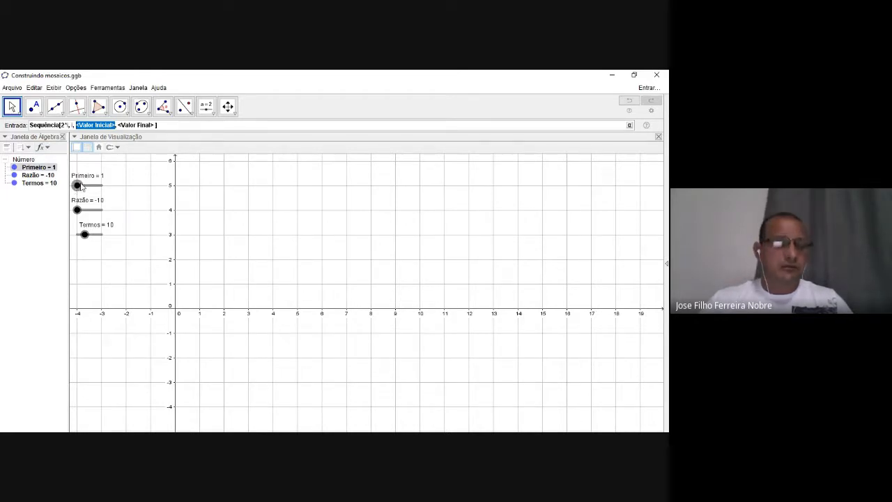
pyautogui.write('Primeiro')
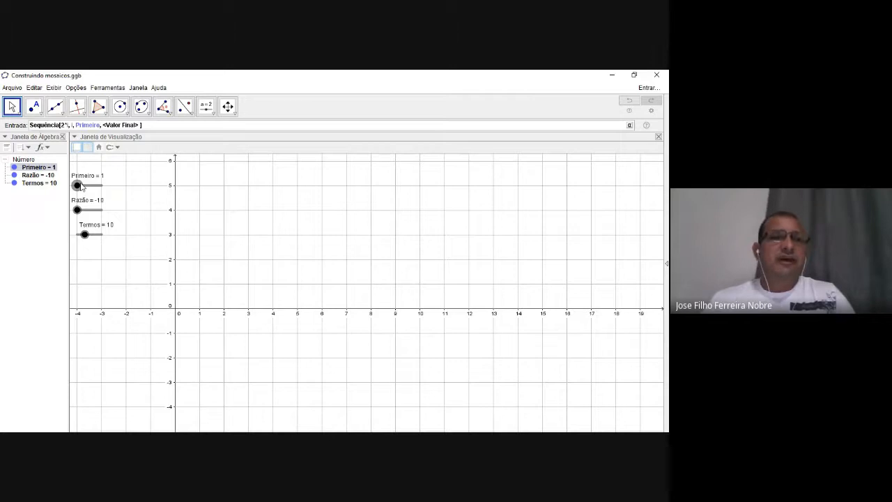
pyautogui.press('Tab')
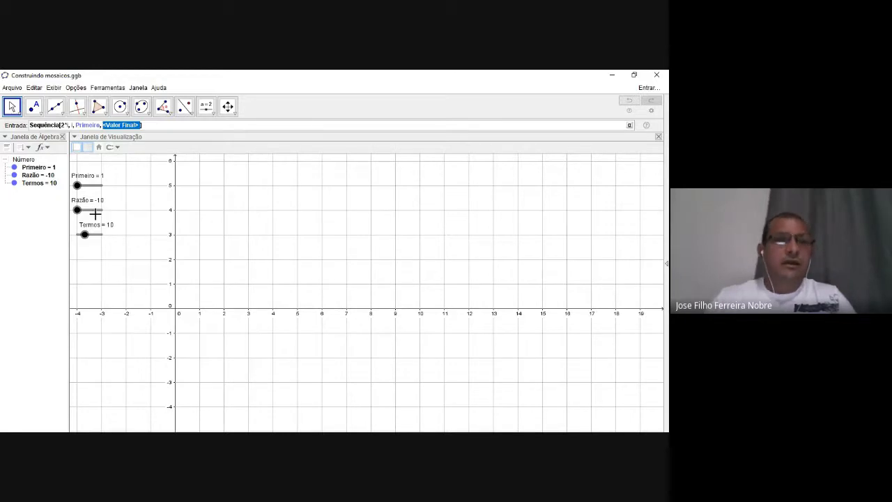
pyautogui.write('Termos')
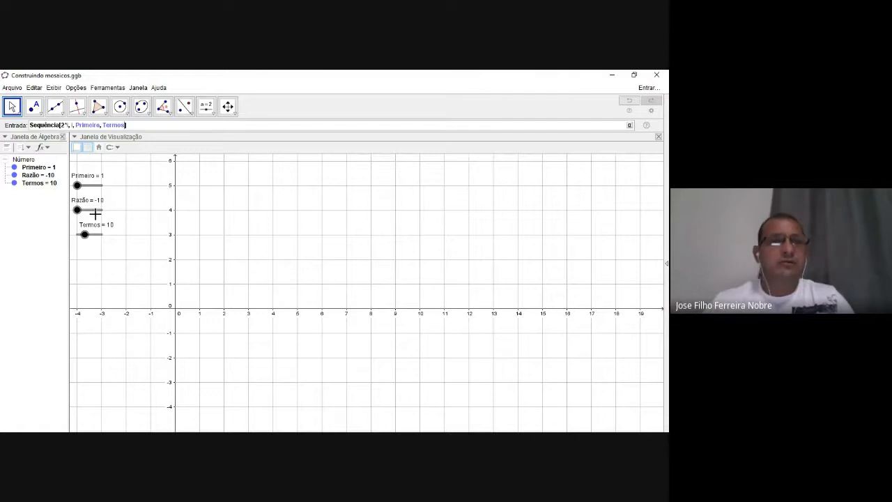
pyautogui.press('Return')
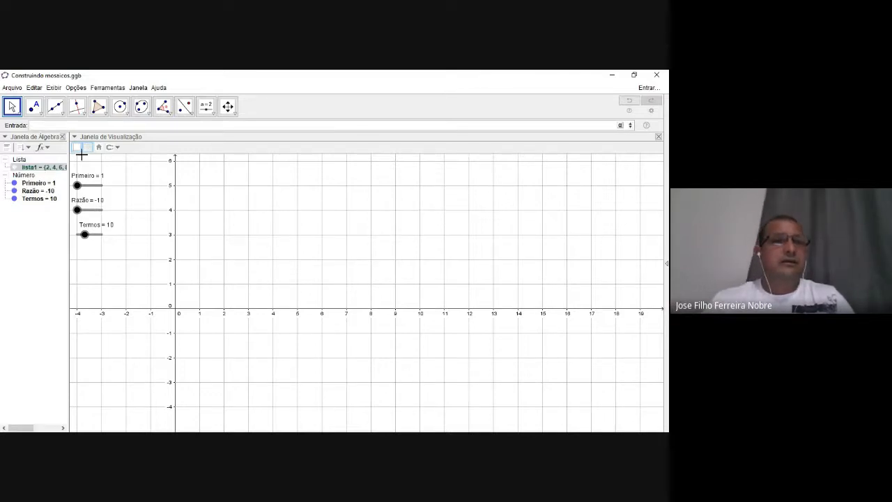
# Step: Widen the Algebra view to fit the whole list, and hide the grid and axes of the graphics view
pyautogui.moveTo(69, 149); pyautogui.dragTo(139, 150)
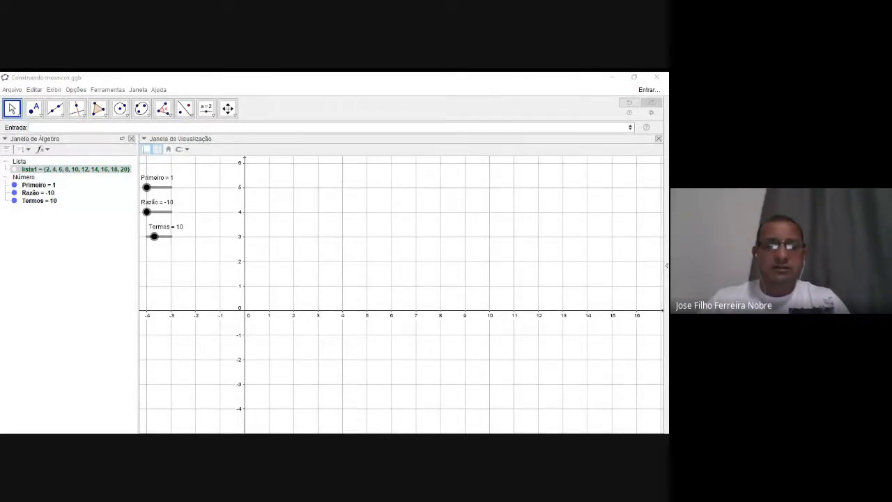
pyautogui.click(253, 414)
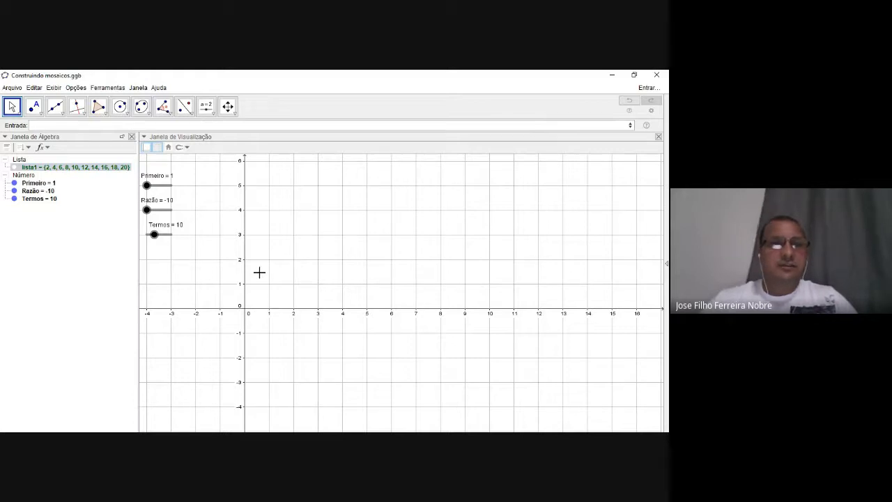
pyautogui.click(159, 148)
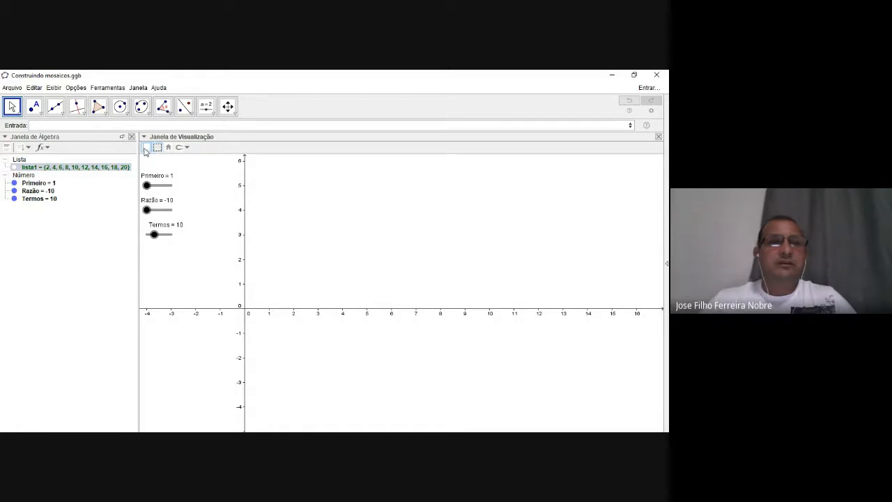
pyautogui.click(146, 148)
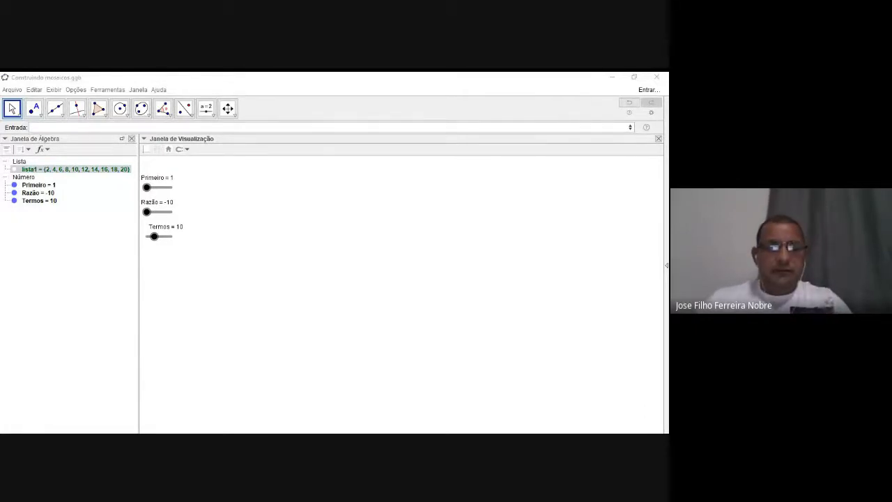
pyautogui.click(257, 407)
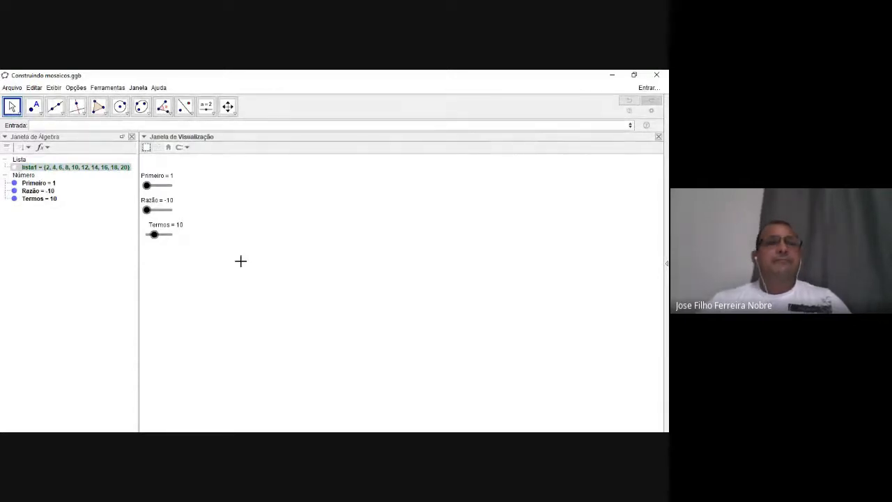
# Step: Insert a LaTeX formula text beside the sliders reading a_n= followed by the linked object lista1
pyautogui.click(211, 115)
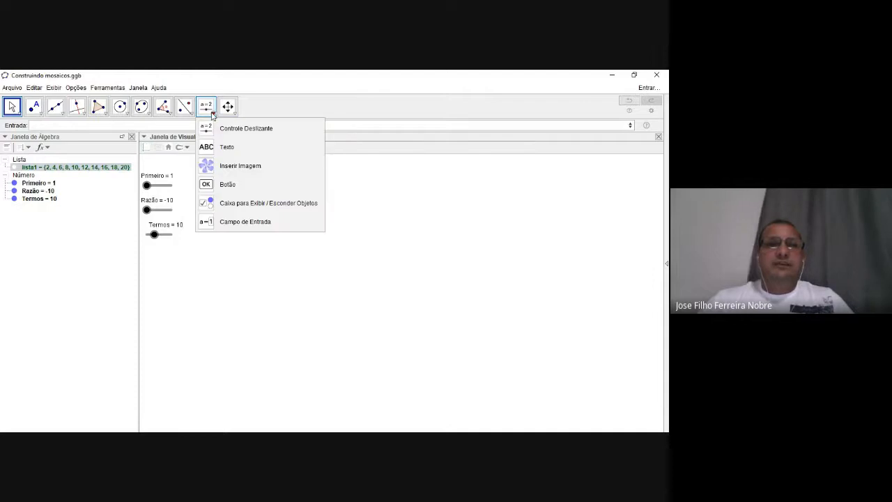
pyautogui.click(227, 147)
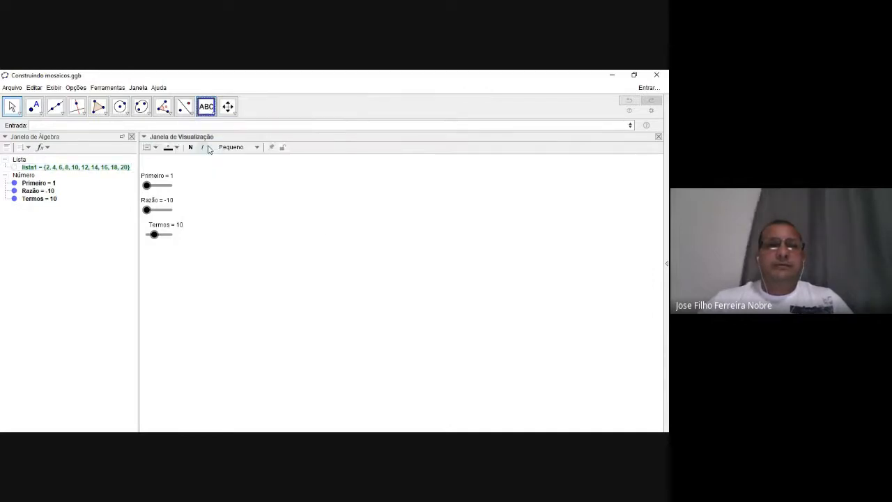
pyautogui.click(264, 204)
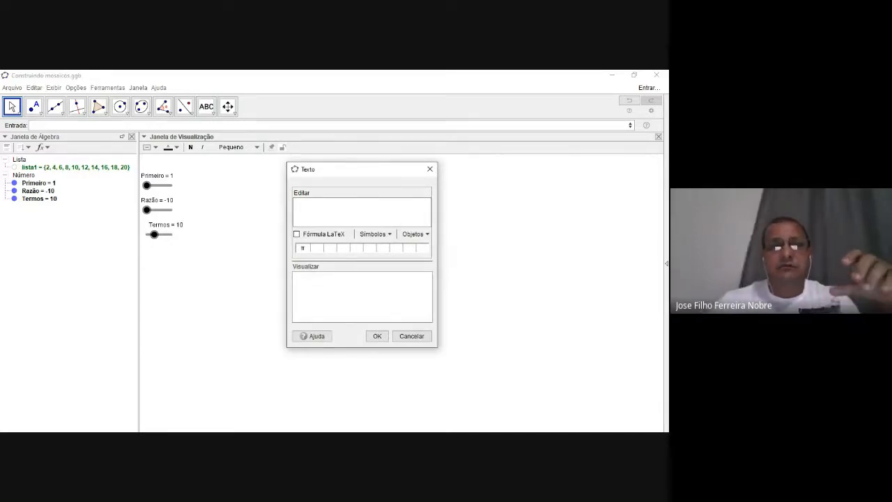
pyautogui.click(297, 234)
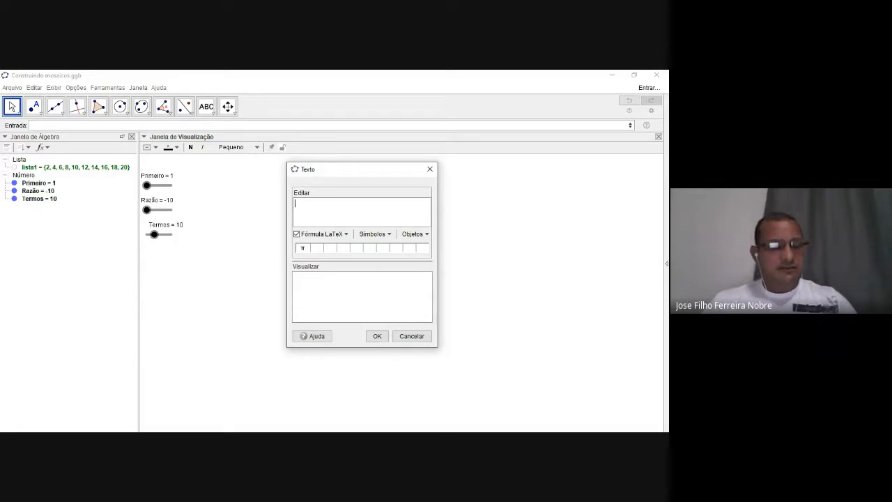
pyautogui.write('A')
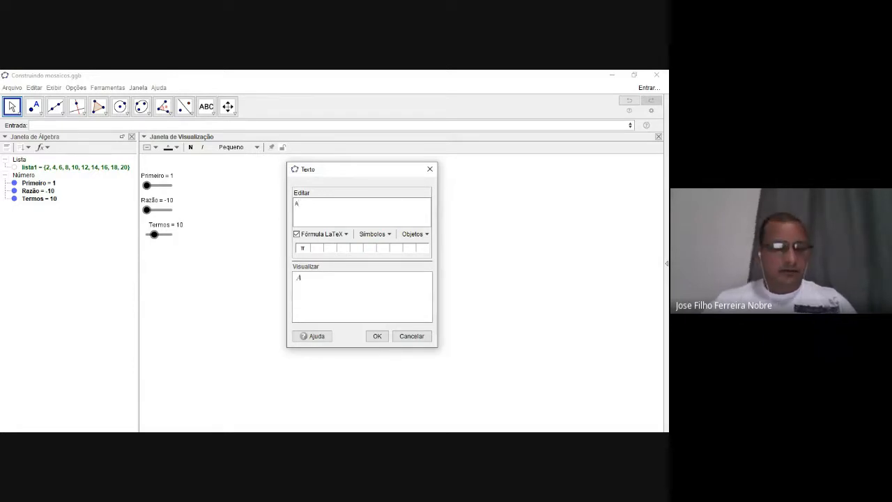
pyautogui.press('BackSpace')
pyautogui.write('a')
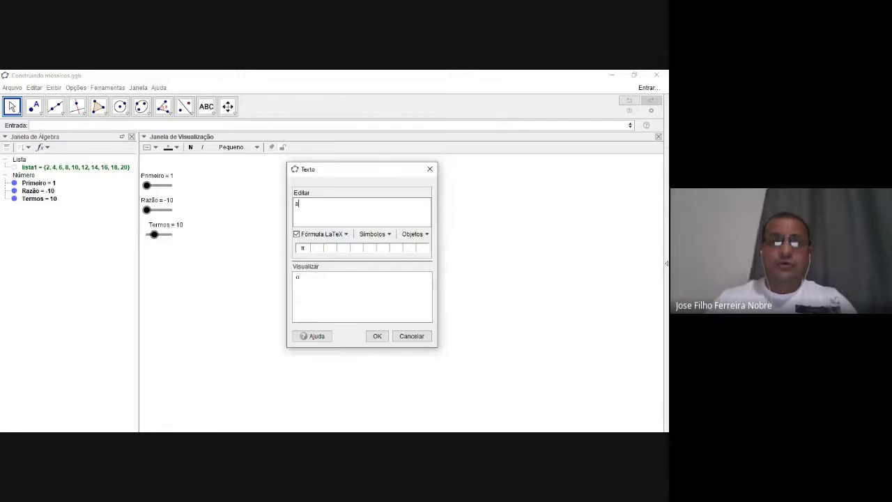
pyautogui.write('_n=')
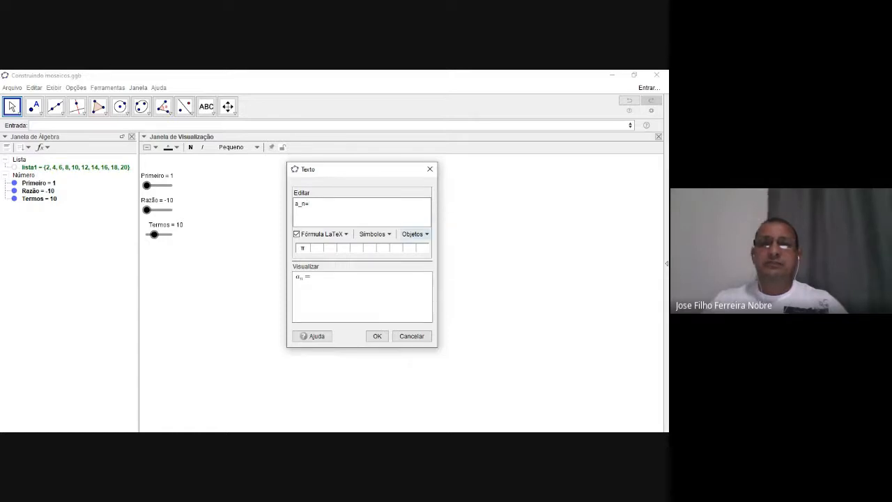
pyautogui.click(414, 234)
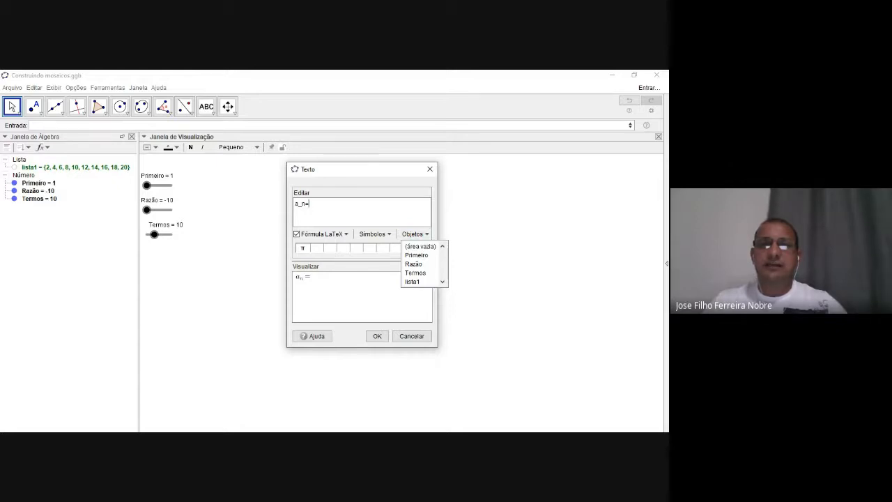
pyautogui.click(413, 282)
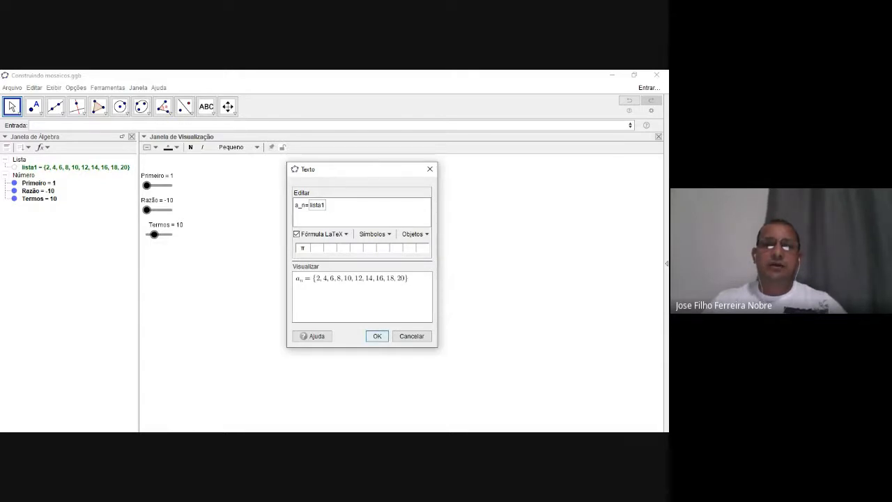
pyautogui.click(377, 336)
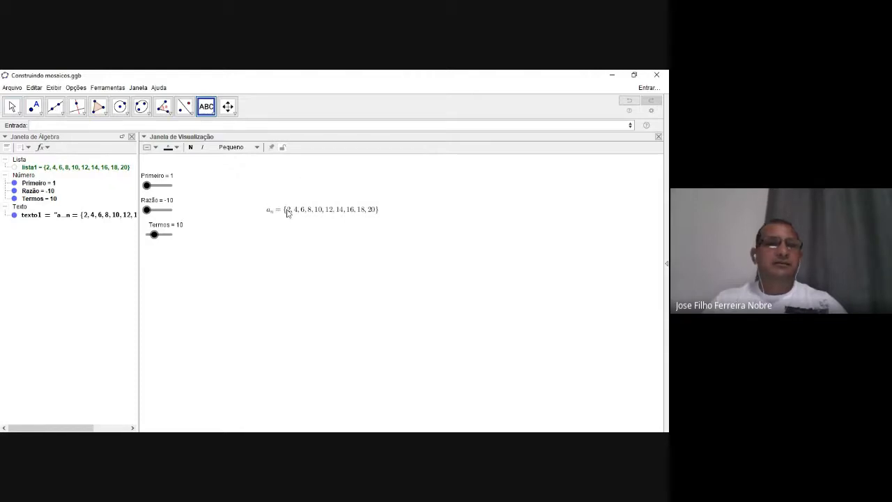
# Step: Format the sequence text in bold with the size Muito Grande
pyautogui.click(11, 106)
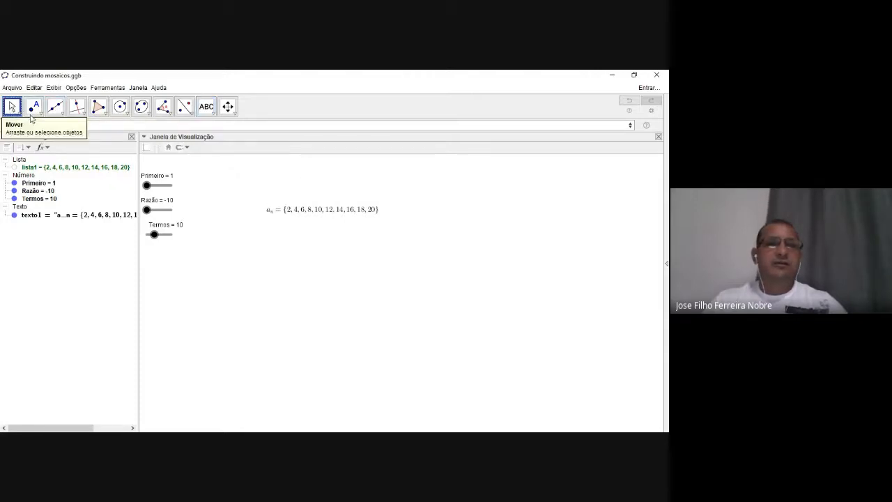
pyautogui.click(297, 213)
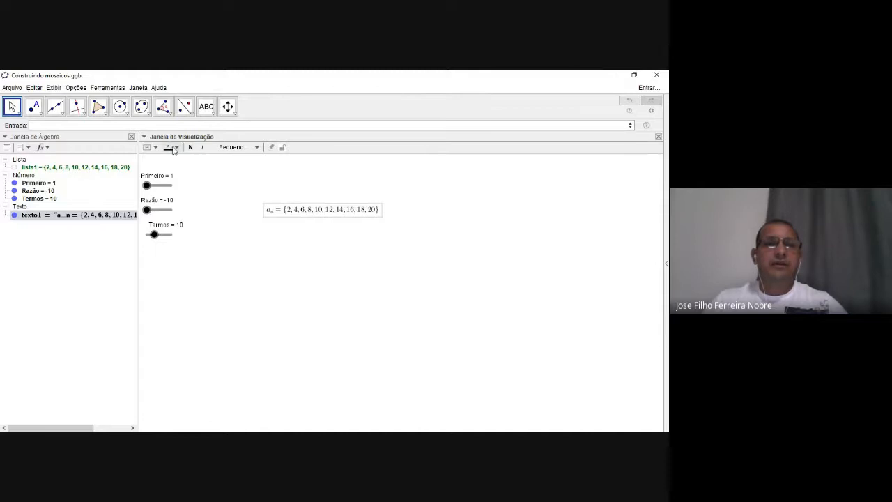
pyautogui.click(256, 149)
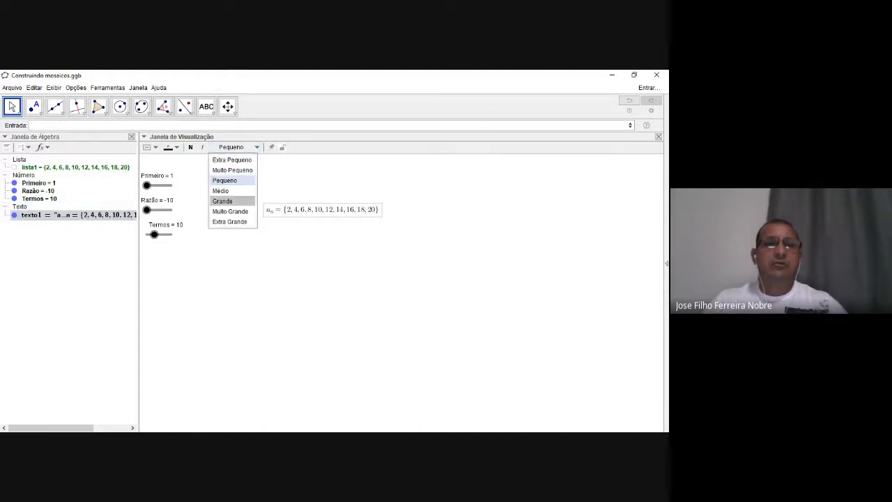
pyautogui.click(230, 201)
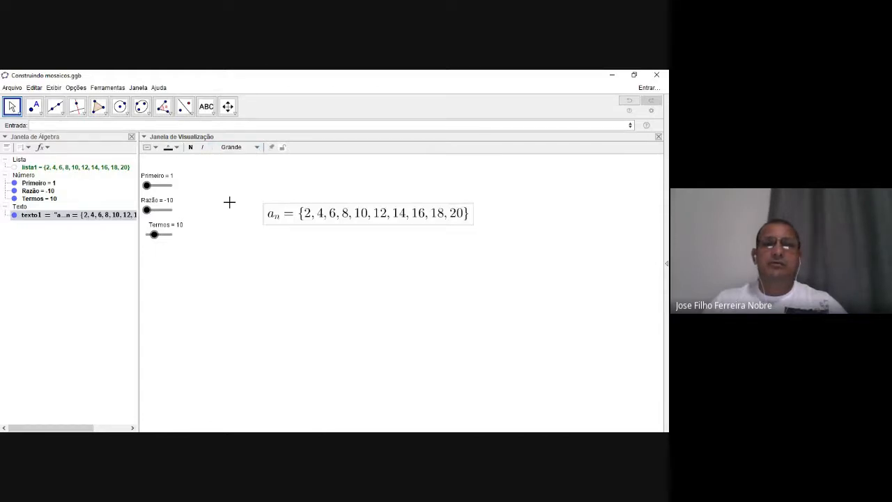
pyautogui.click(190, 147)
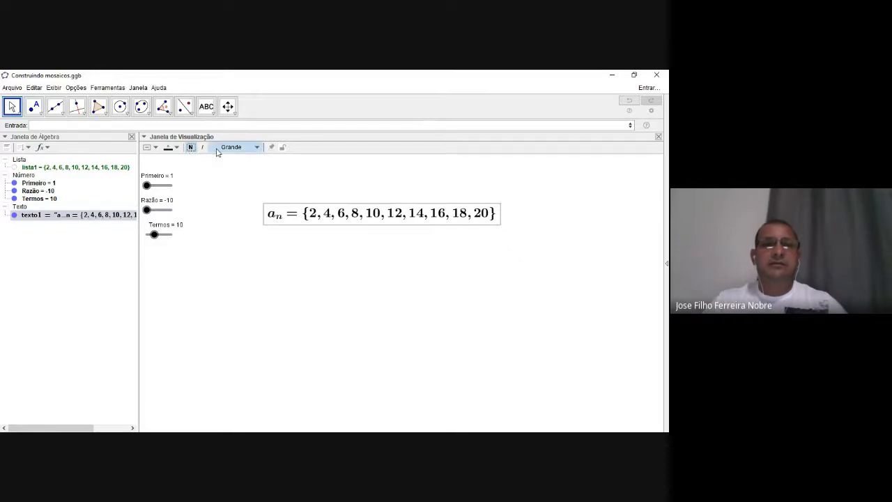
pyautogui.click(255, 148)
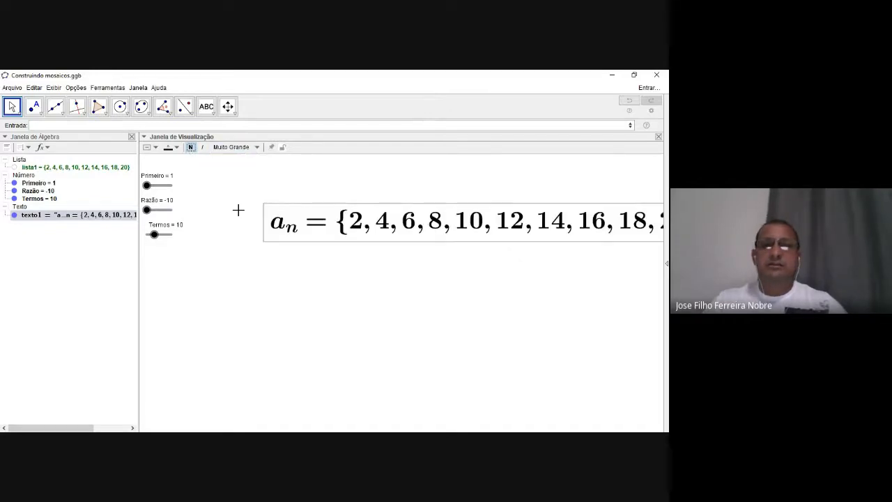
pyautogui.click(230, 211)
# Step: Move the sequence text below the three sliders and narrow the Algebra view
pyautogui.moveTo(310, 240); pyautogui.dragTo(209, 297)
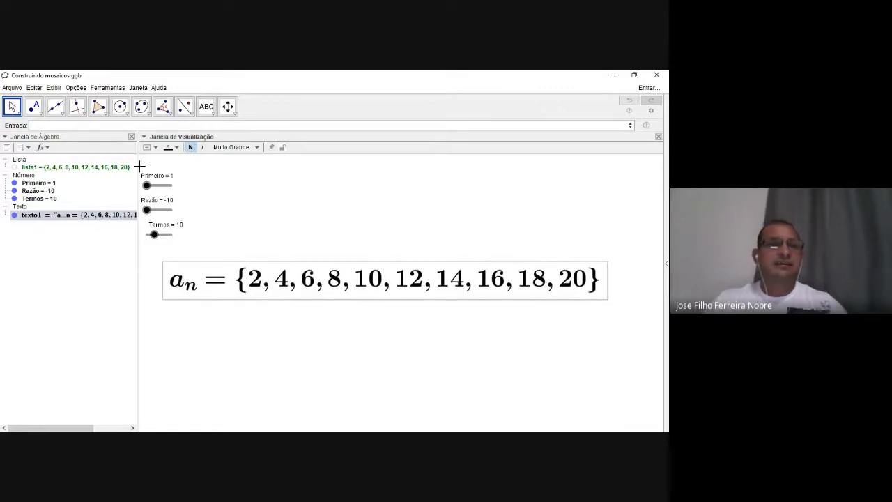
pyautogui.moveTo(138, 168); pyautogui.dragTo(91, 167)
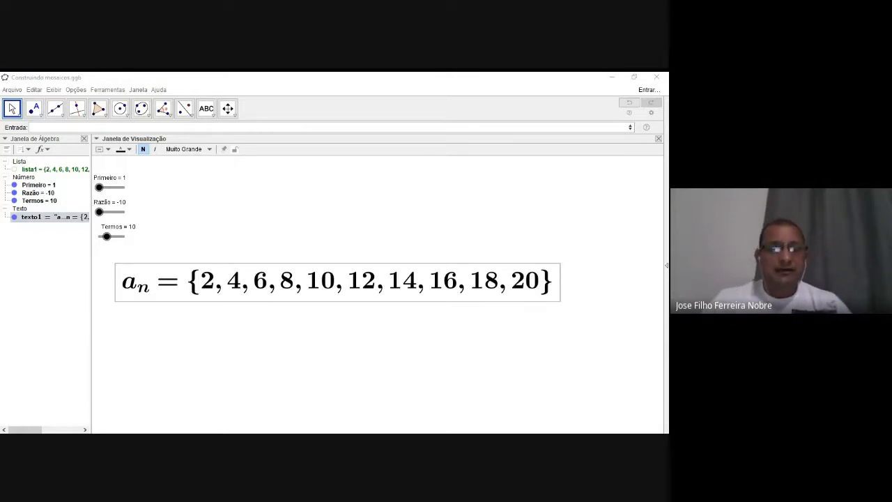
# Step: Test the sequence text with the sliders at Primeiro 4 and Termos 13, ending at Primeiro 6 and Termos 27
pyautogui.click(253, 401)
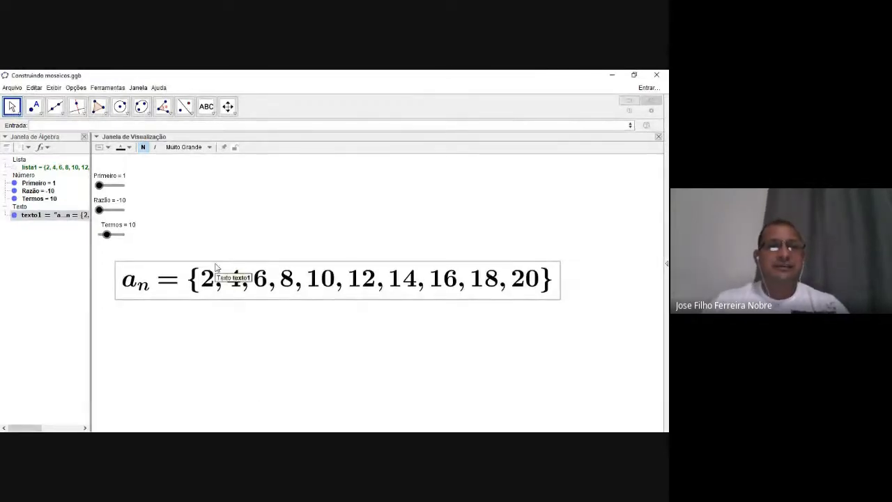
pyautogui.click(98, 186)
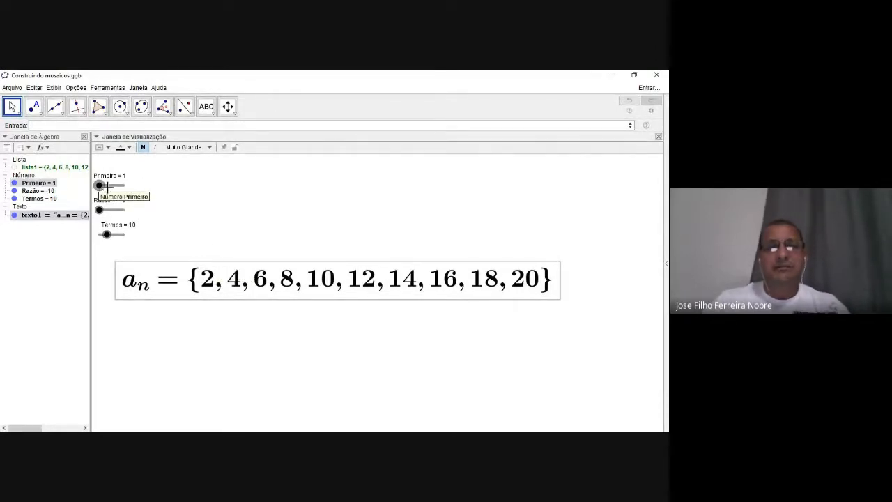
pyautogui.press('Escape')
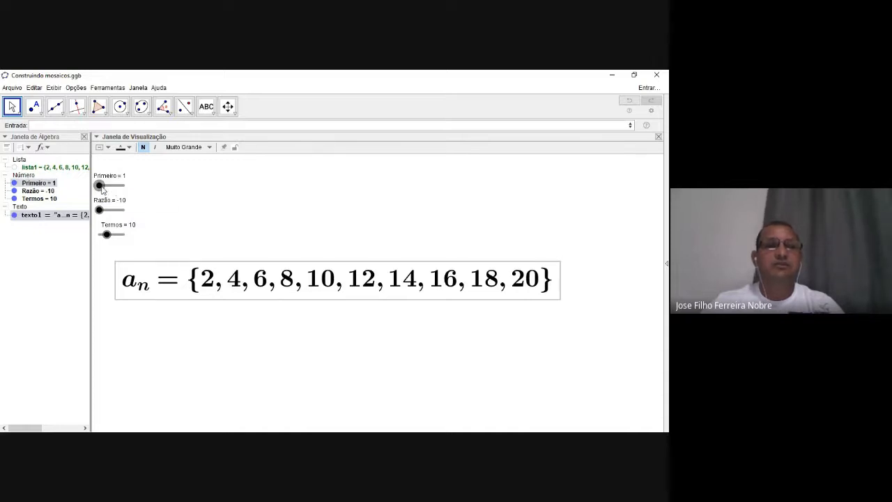
pyautogui.moveTo(101, 189); pyautogui.dragTo(101, 185)
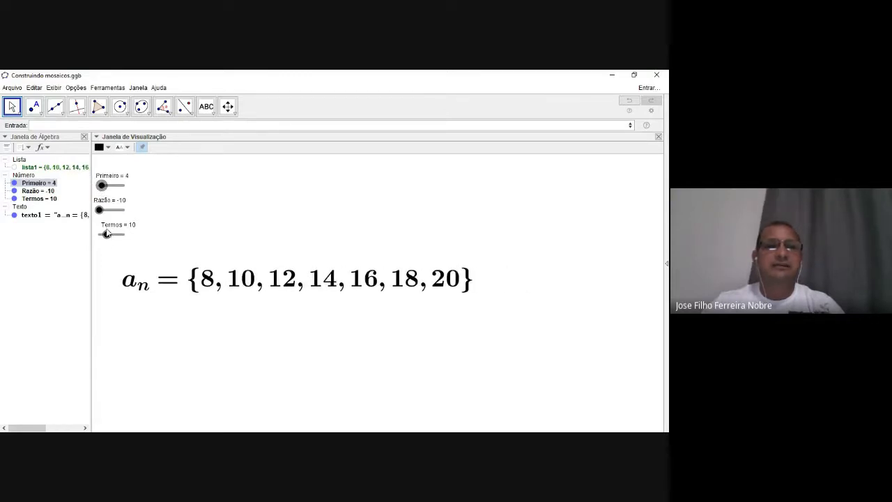
pyautogui.moveTo(106, 233); pyautogui.dragTo(109, 237)
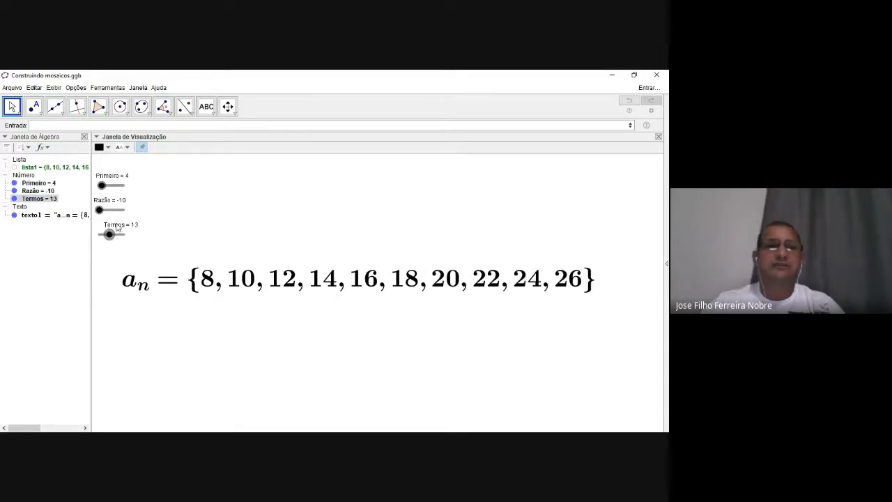
pyautogui.moveTo(102, 185); pyautogui.dragTo(103, 185)
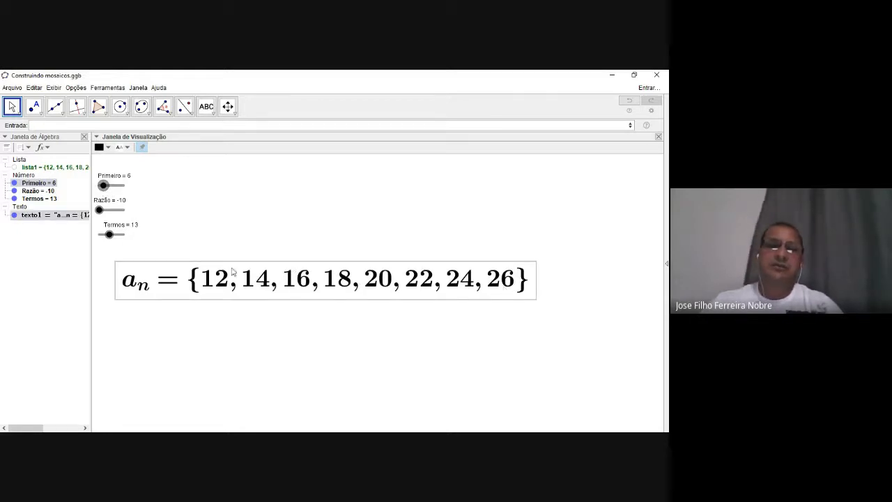
pyautogui.moveTo(115, 239); pyautogui.dragTo(122, 237)
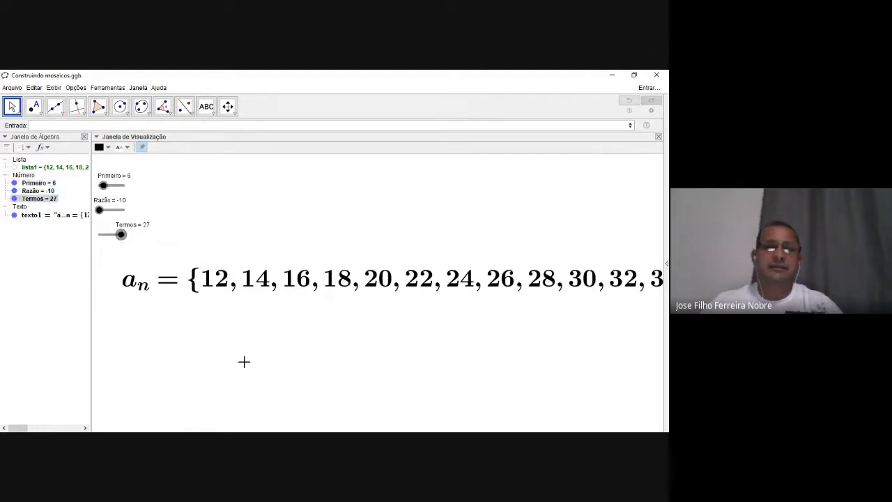
# Step: Shift the sequence text slightly down and give it a yellow background
pyautogui.moveTo(272, 295); pyautogui.dragTo(225, 314)
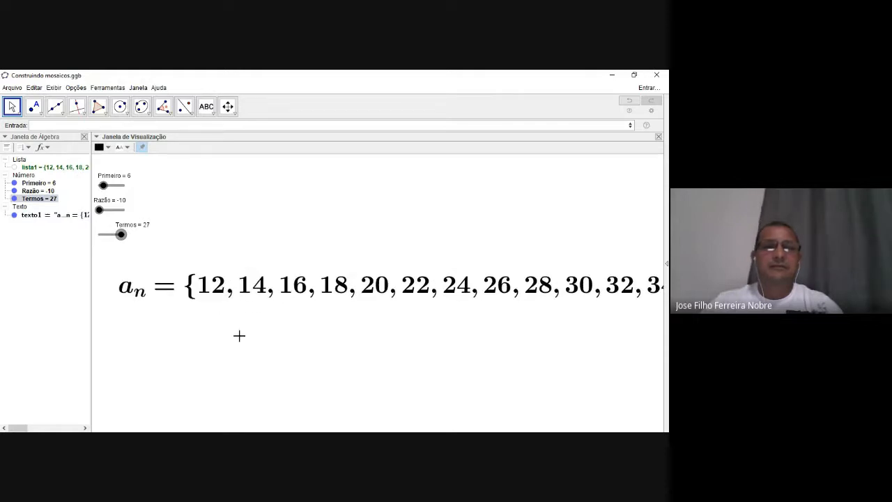
pyautogui.click(207, 300)
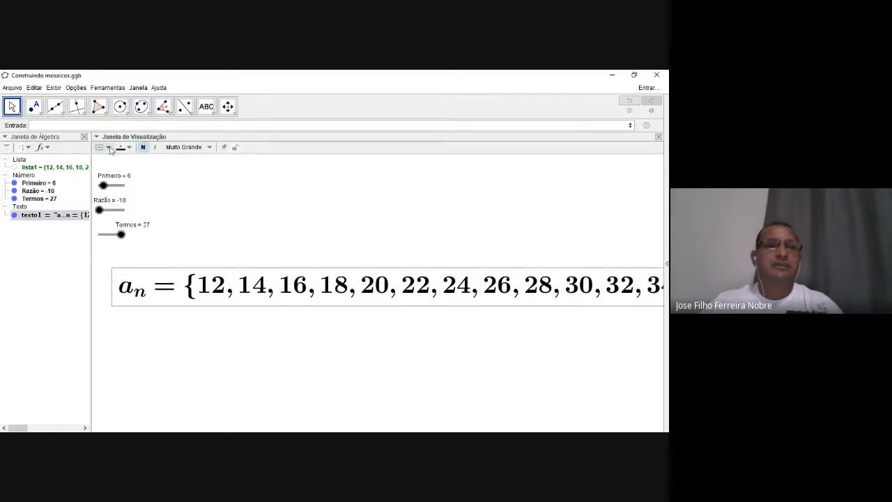
pyautogui.click(120, 147)
pyautogui.click(120, 166)
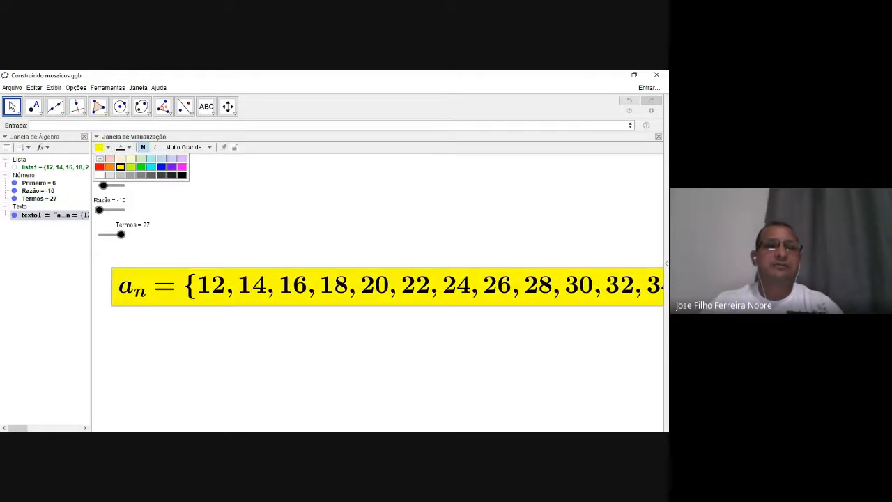
pyautogui.click(256, 212)
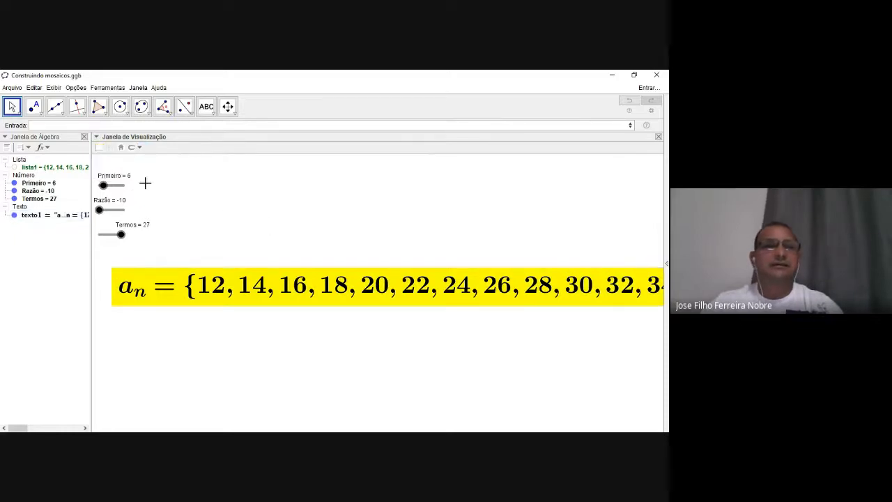
# Step: Reduce the sequence text's size, trying Médio and settling on Grande
pyautogui.click(179, 278)
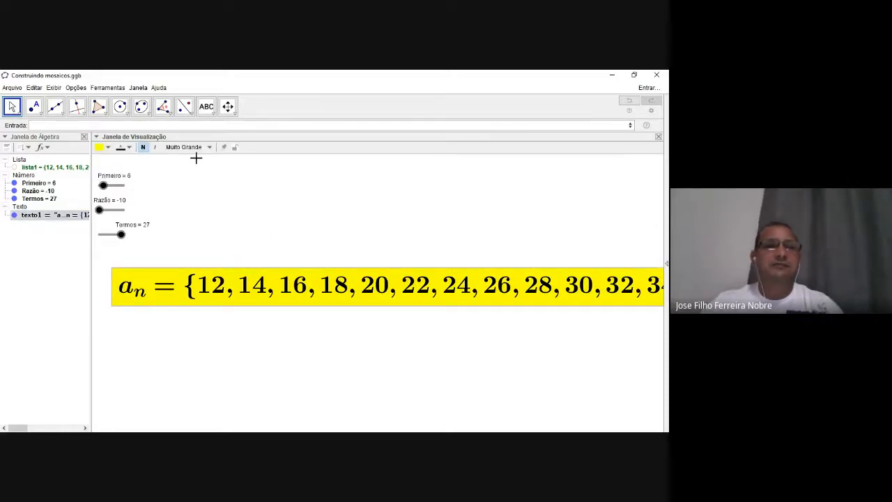
pyautogui.click(209, 148)
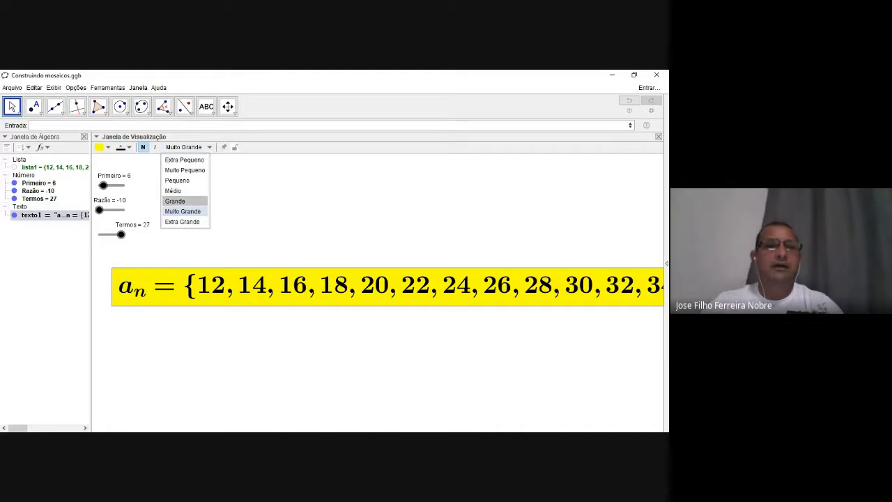
pyautogui.click(180, 191)
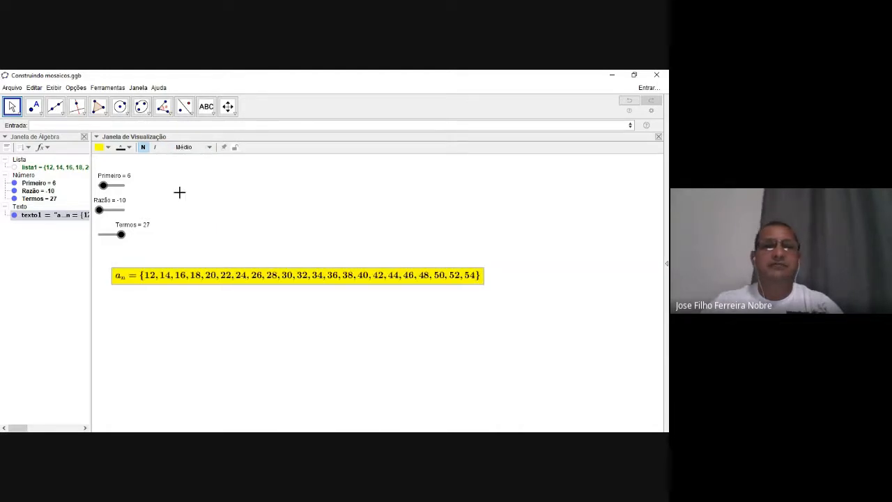
pyautogui.click(209, 147)
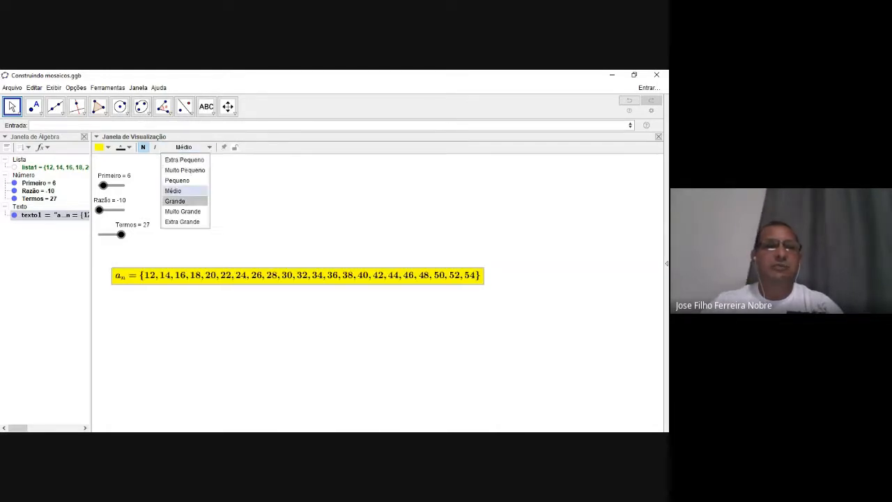
pyautogui.click(178, 201)
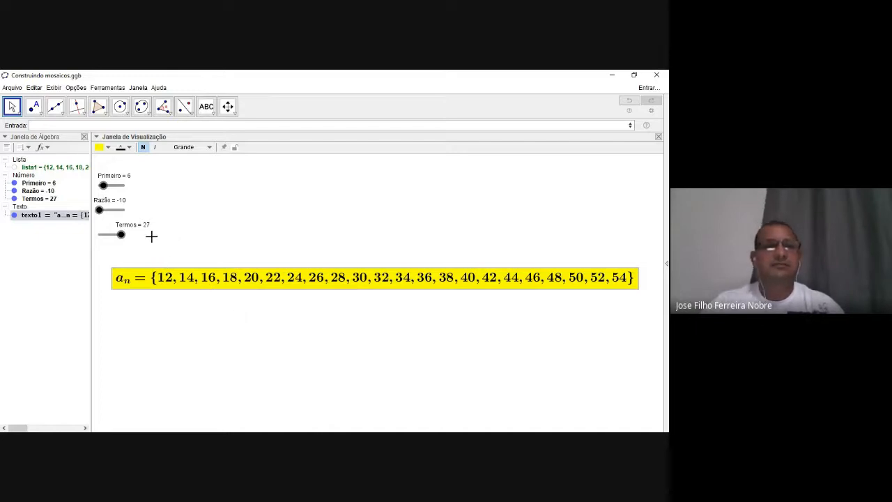
# Step: Set Primeiro to 10, Razão to -9 and Termos to 28, and enlarge the sequence text to Muito Grande
pyautogui.moveTo(104, 185); pyautogui.dragTo(122, 234)
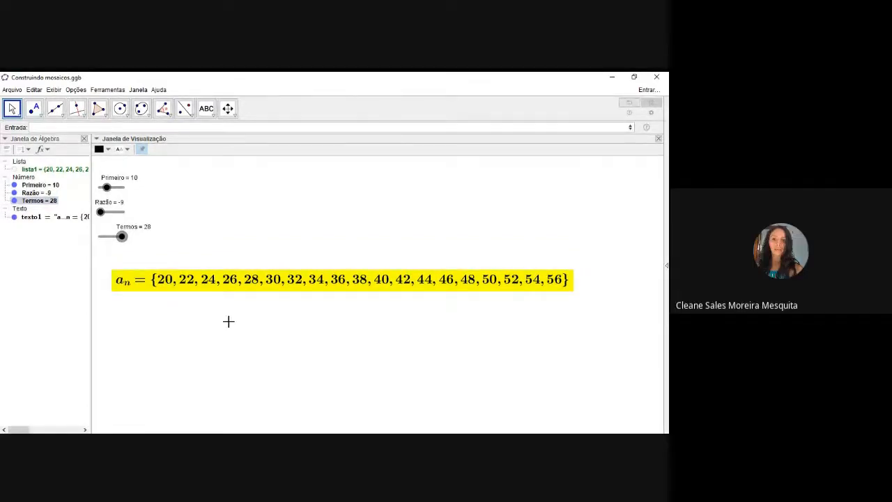
pyautogui.click(184, 289)
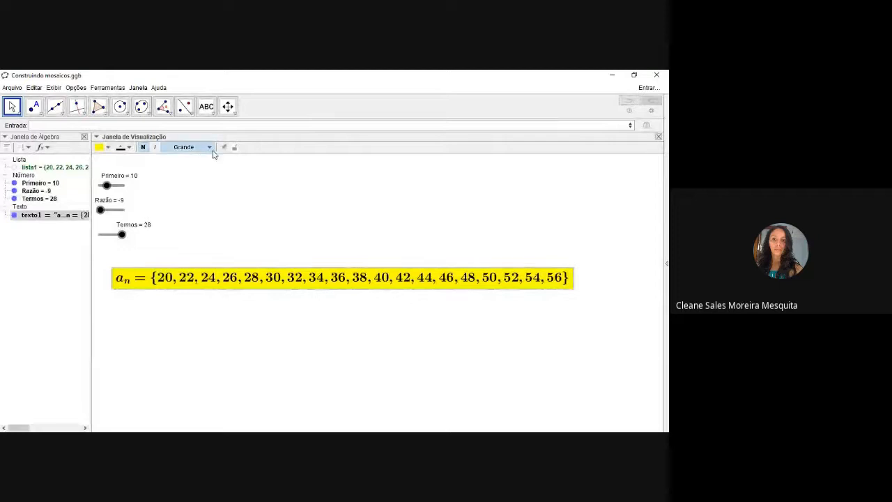
pyautogui.click(212, 148)
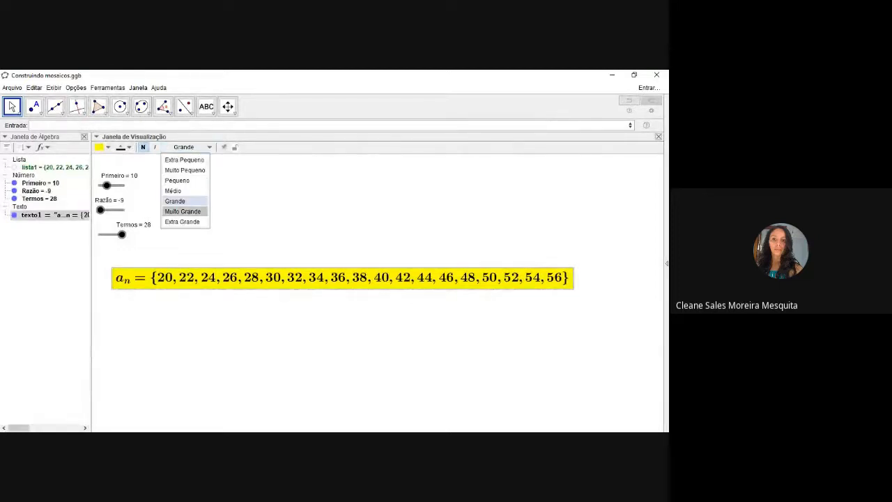
pyautogui.click(183, 211)
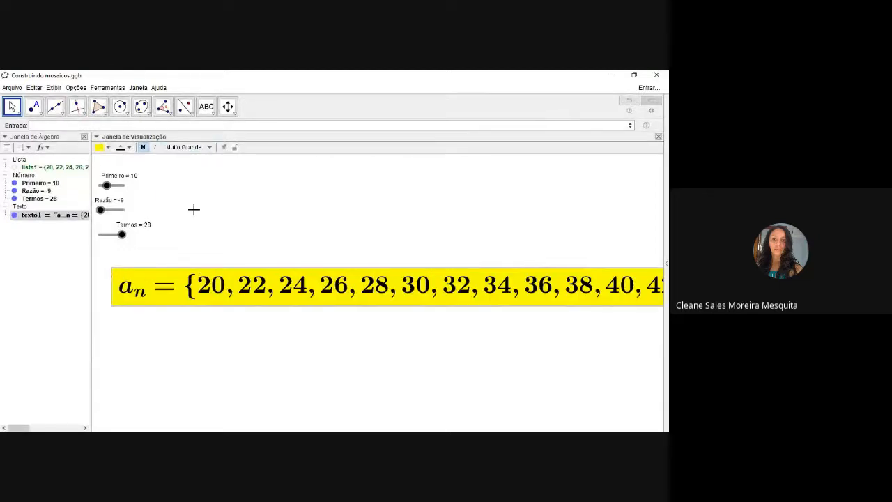
pyautogui.click(258, 350)
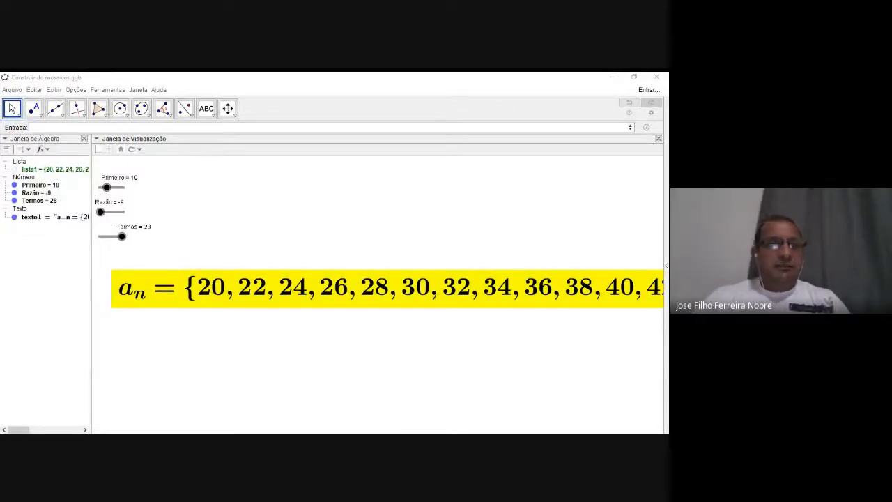
# Step: Set Primeiro to 9 and Termos to 14, and move the sequence text beside the three sliders
pyautogui.click(666, 265)
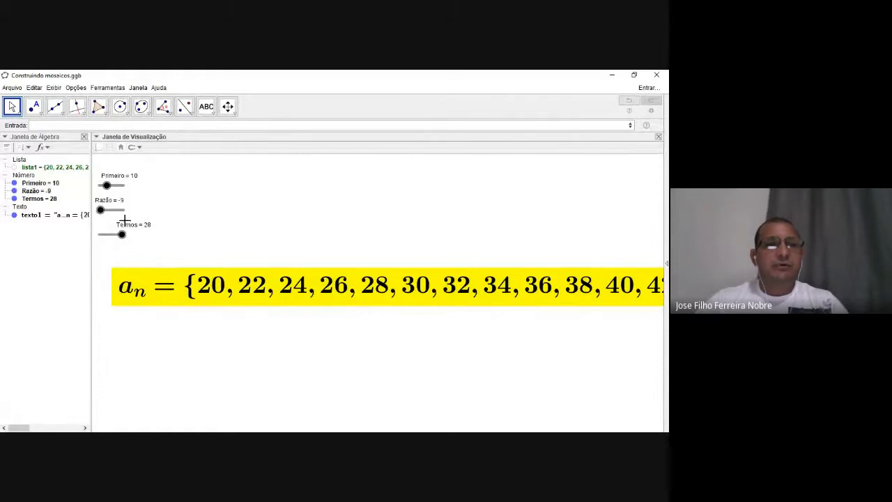
pyautogui.moveTo(122, 234); pyautogui.dragTo(112, 234)
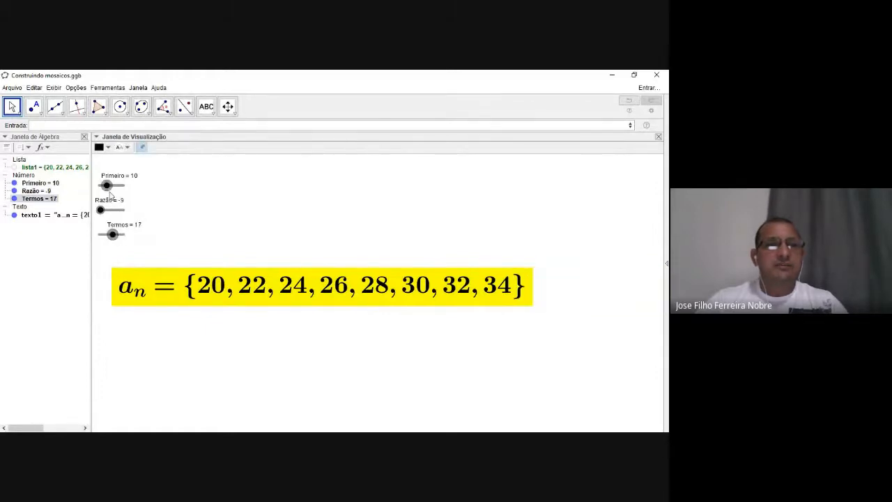
pyautogui.moveTo(107, 186); pyautogui.dragTo(106, 186)
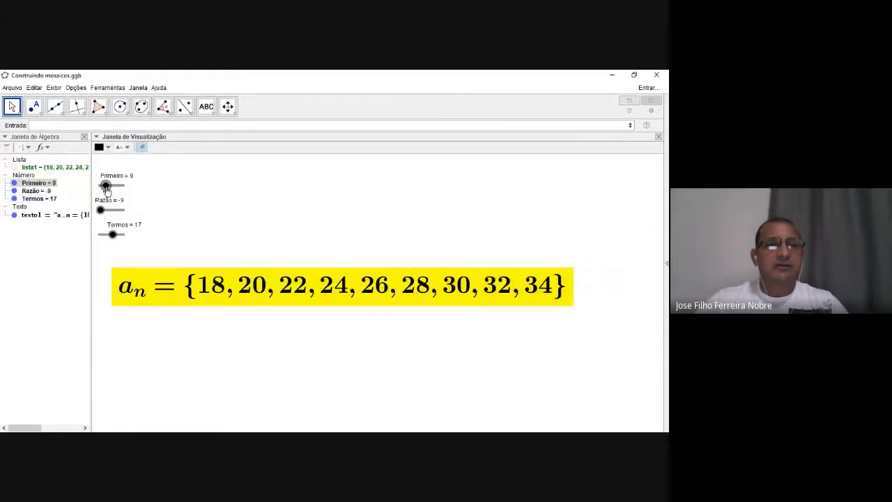
pyautogui.moveTo(112, 234); pyautogui.dragTo(108, 238)
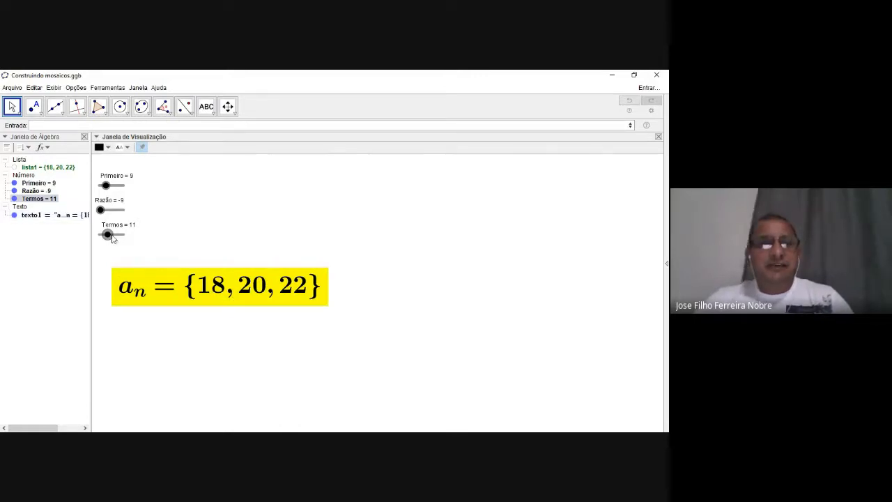
pyautogui.moveTo(107, 235); pyautogui.dragTo(109, 235)
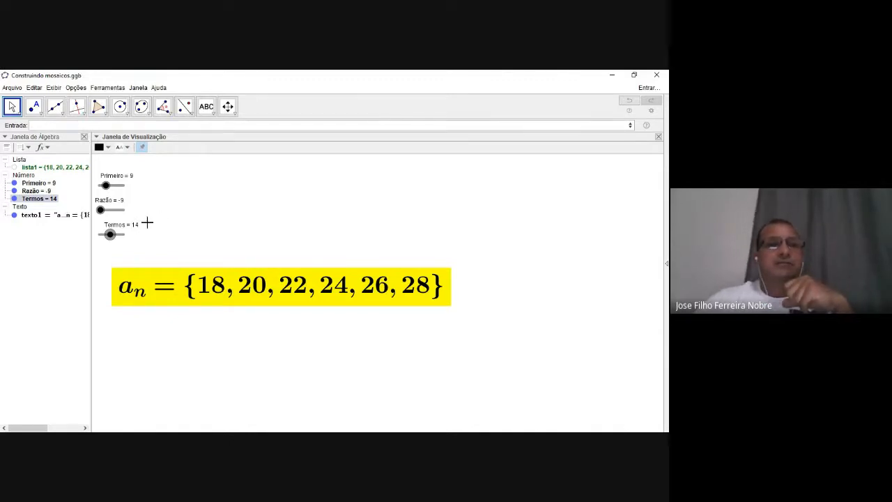
pyautogui.moveTo(213, 240); pyautogui.dragTo(309, 154)
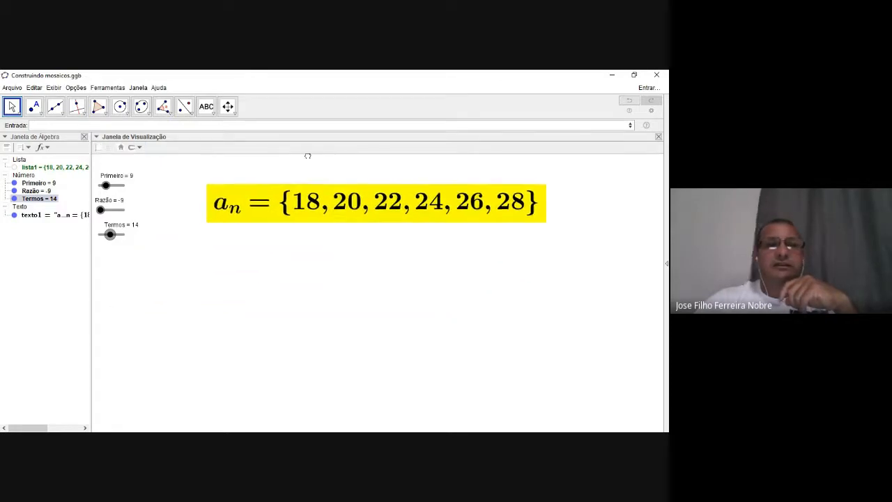
pyautogui.click(278, 201)
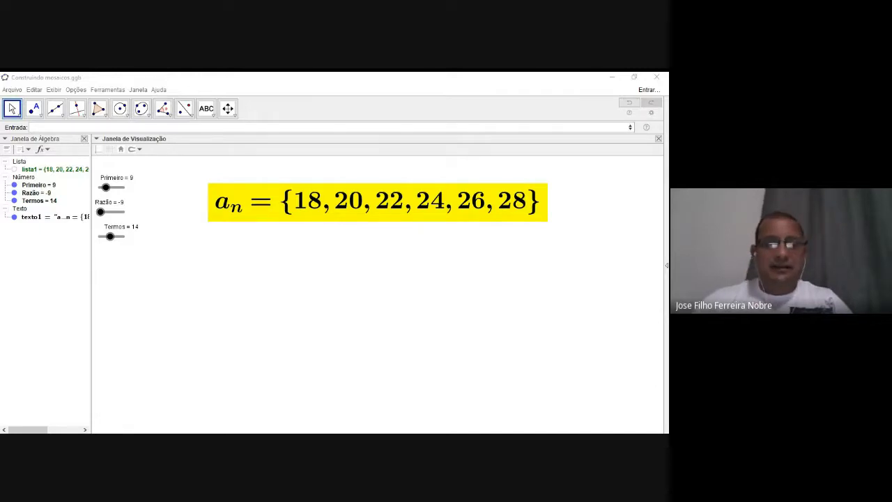
# Step: Delete the sequence text and the list lista1, keeping the three sliders
pyautogui.click(288, 213)
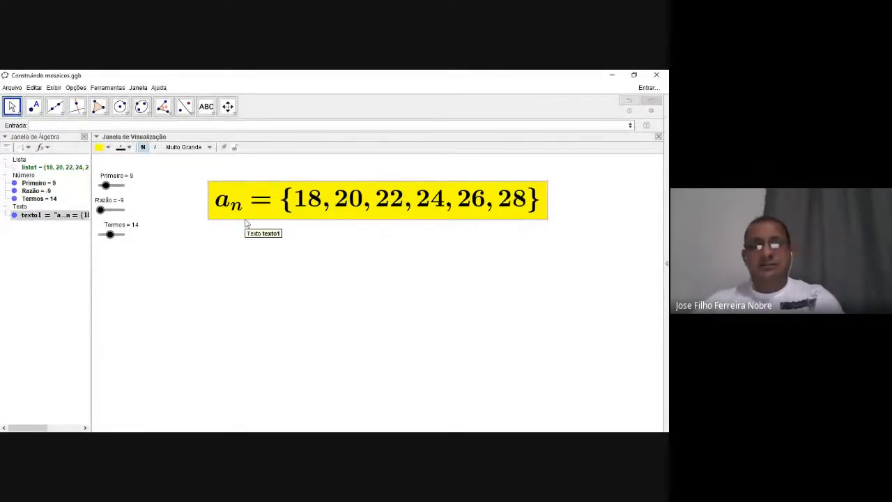
pyautogui.press('Delete')
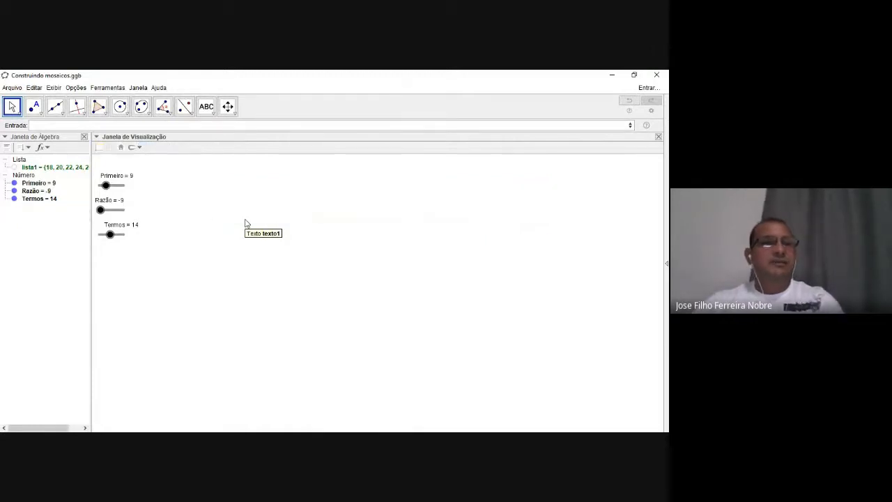
pyautogui.click(29, 168)
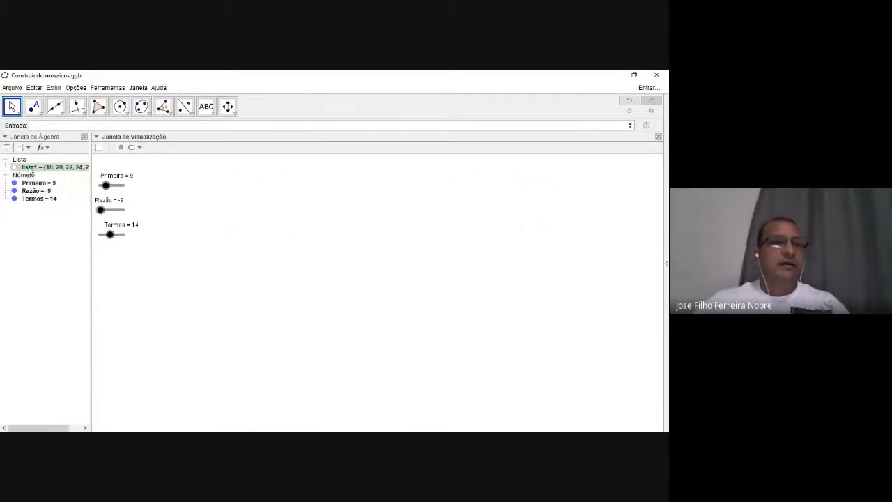
pyautogui.rightClick(30, 170)
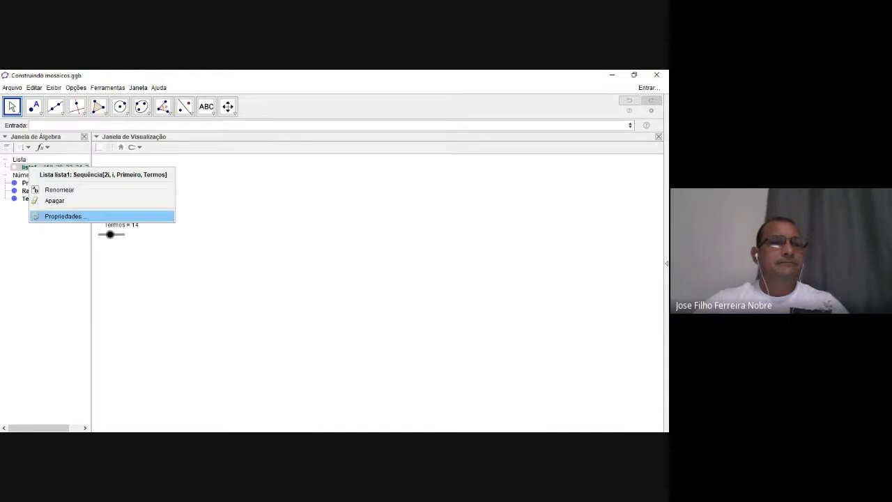
pyautogui.click(55, 201)
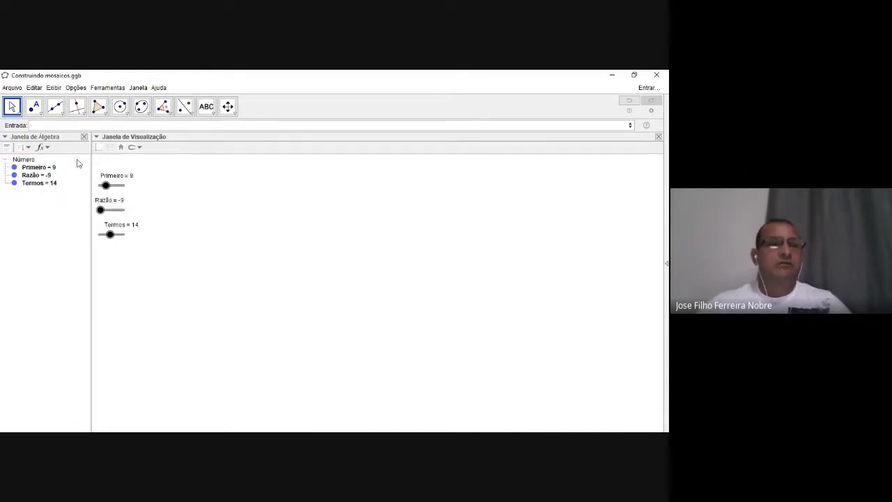
# Step: Start a Sequência command with expression, variable, initial and final value, and enter 3i+Razão as the expression
pyautogui.click(53, 124)
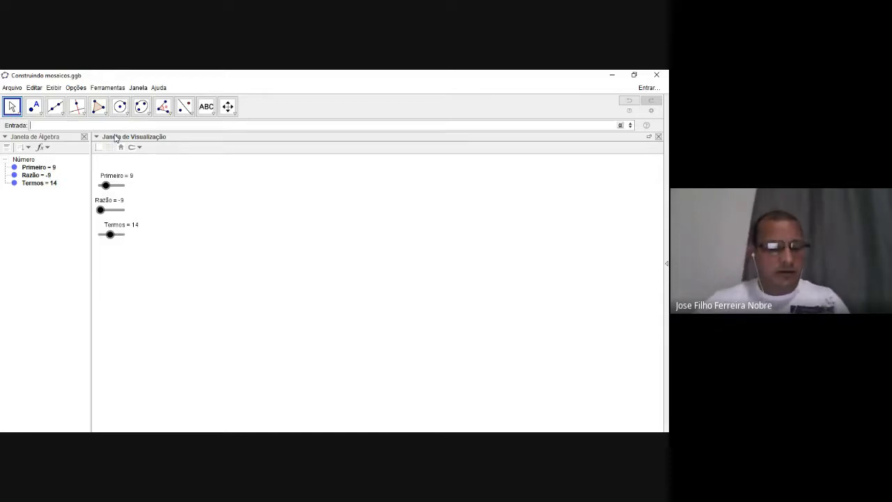
pyautogui.write('sequ')
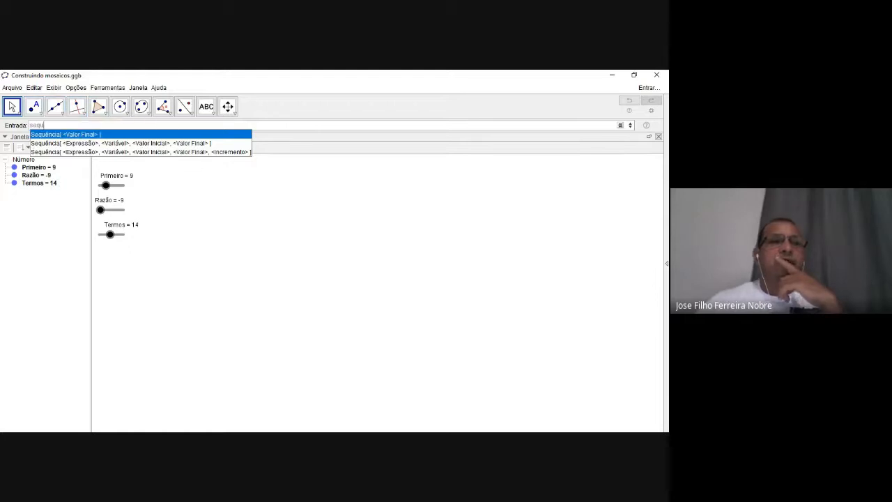
pyautogui.click(72, 143)
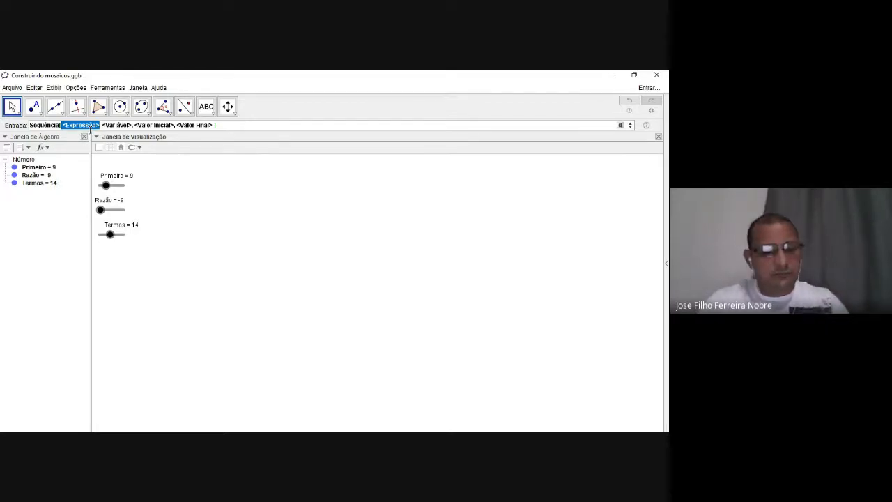
pyautogui.write('3')
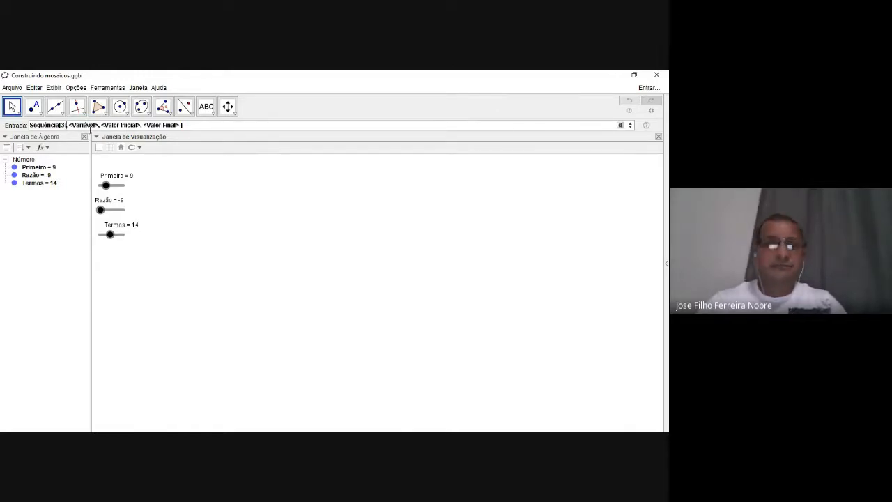
pyautogui.write(' *')
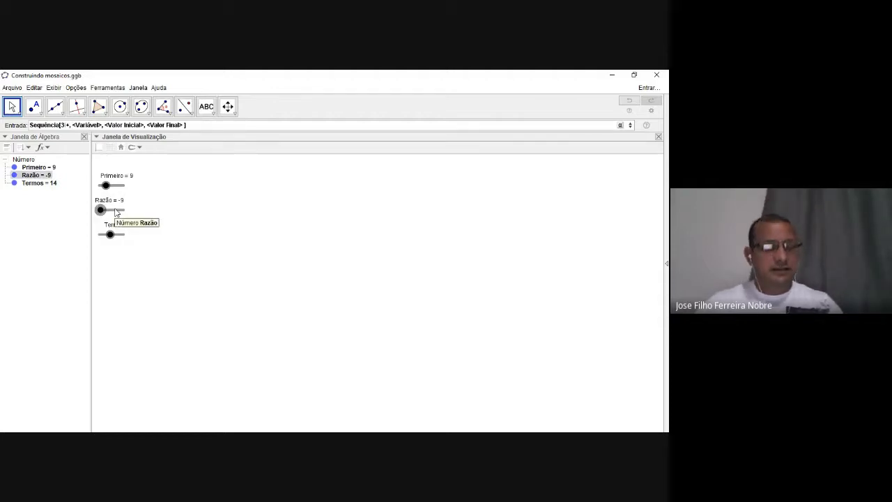
pyautogui.write('Razã')
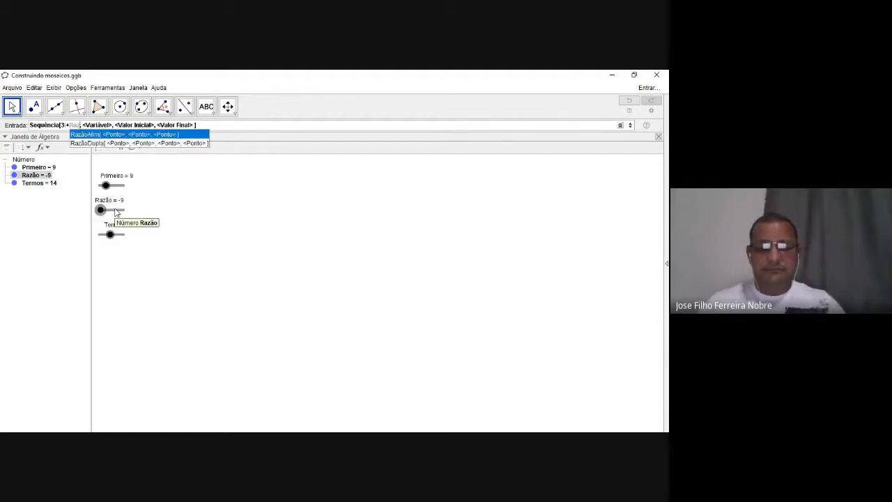
pyautogui.write('o')
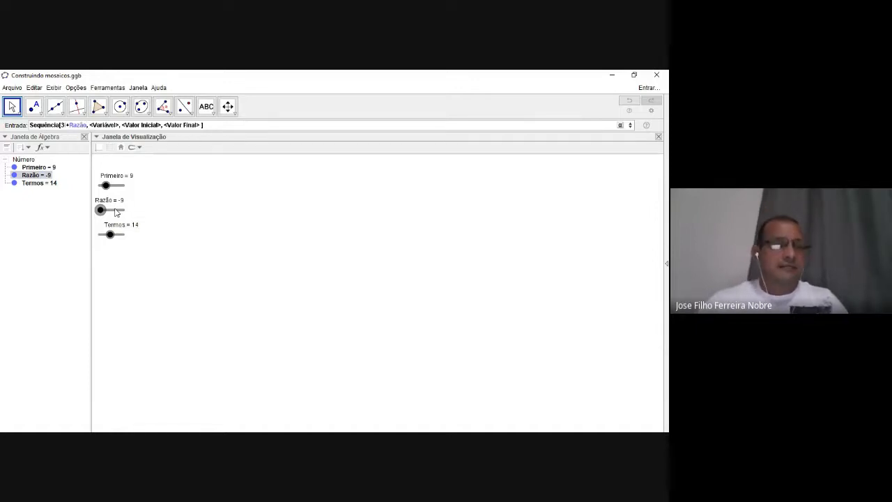
# Step: Fill in variable i, initial value 1 and final value n, and try to create the list without adding a slider for n
pyautogui.press('Tab')
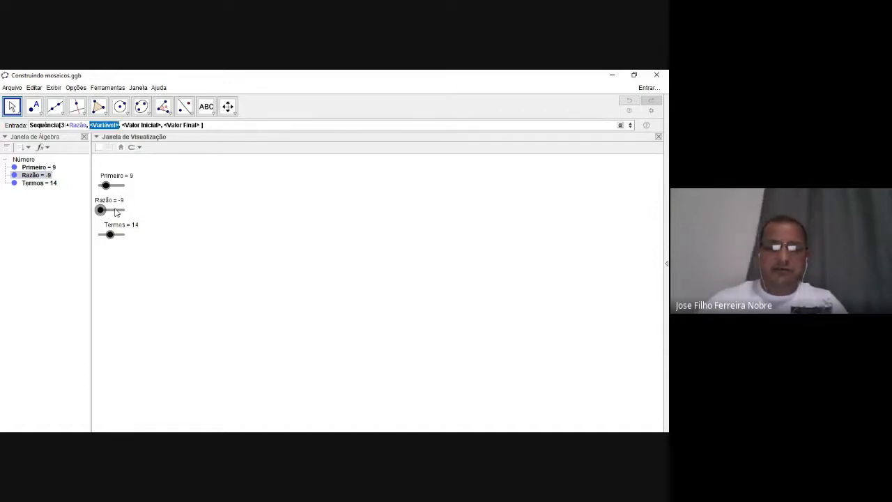
pyautogui.write('i')
pyautogui.press('Tab')
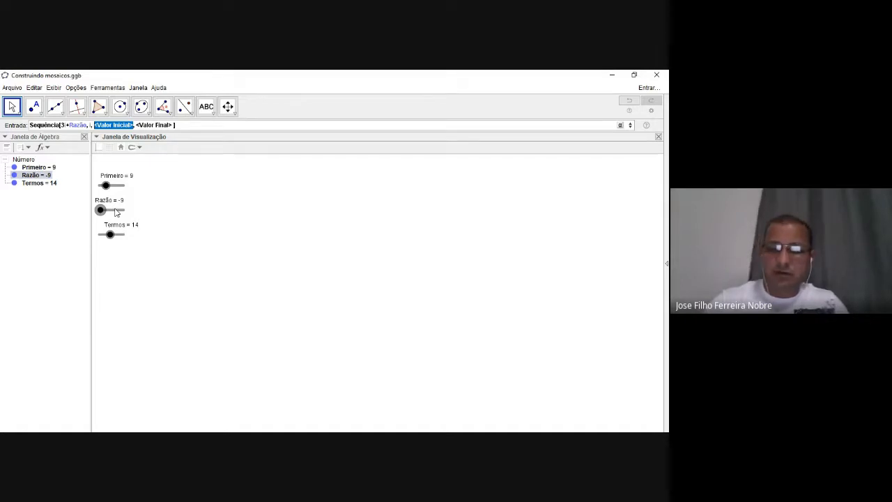
pyautogui.write('1')
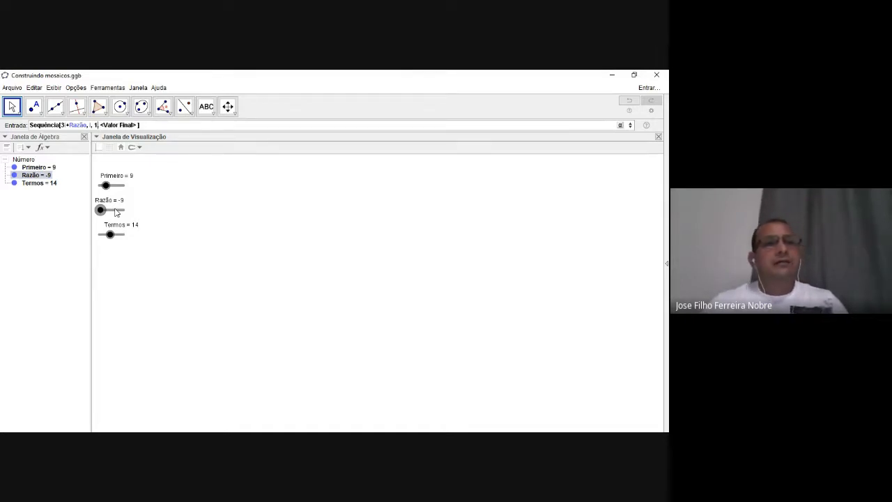
pyautogui.press('Tab')
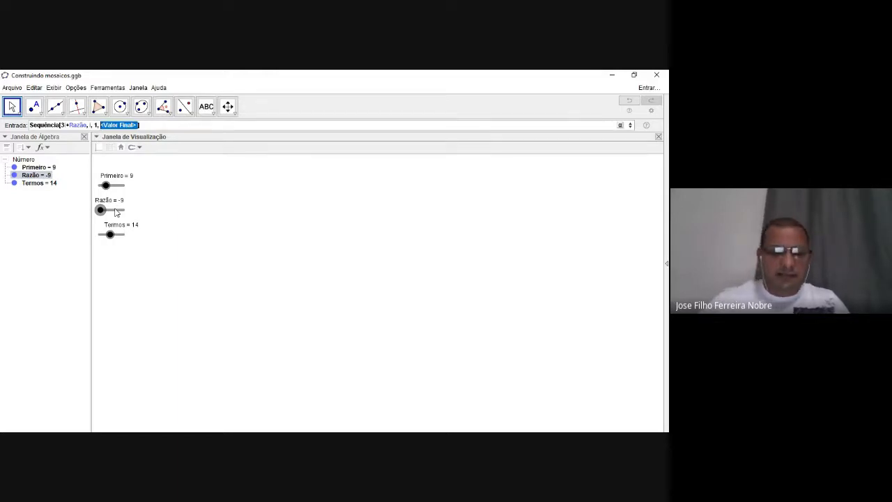
pyautogui.write('n')
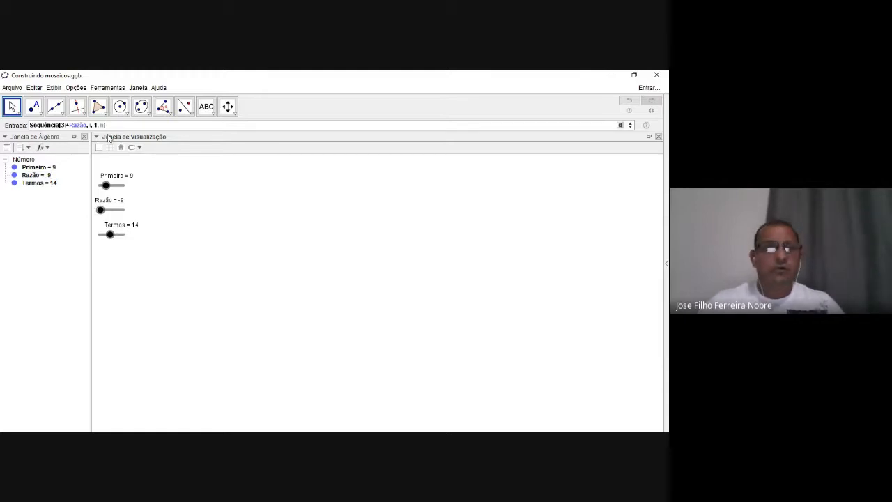
pyautogui.press('Return')
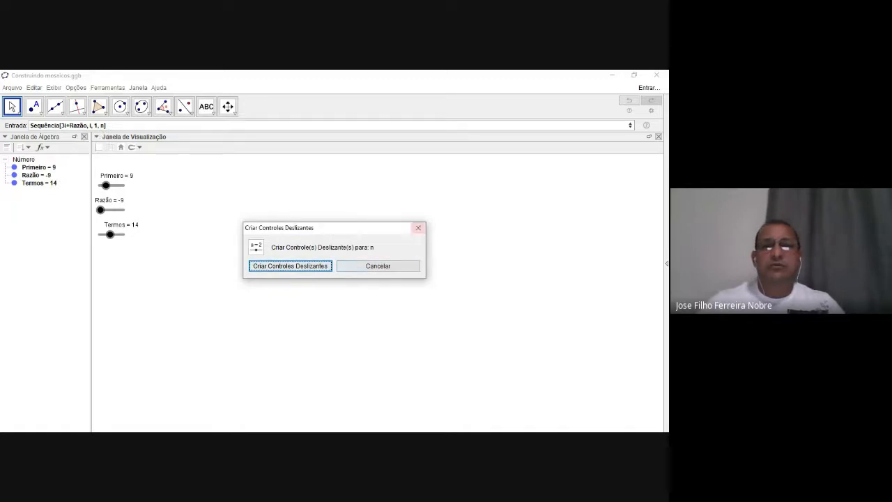
pyautogui.click(418, 227)
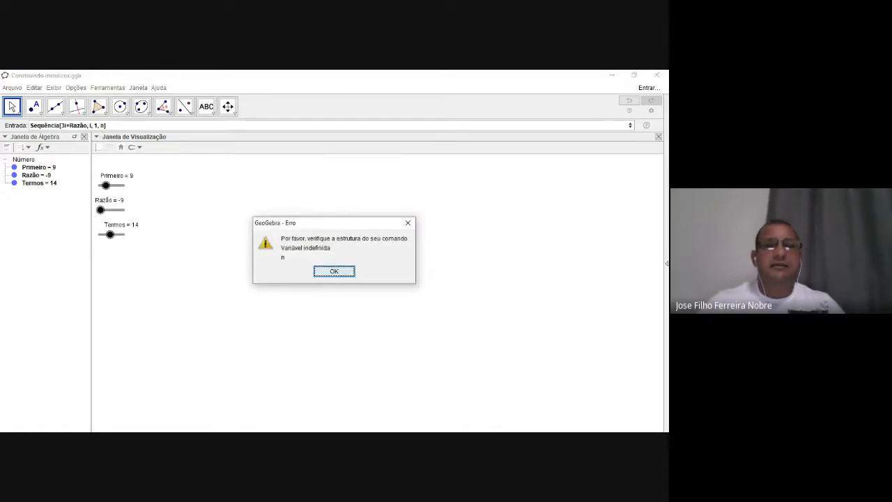
pyautogui.click(408, 223)
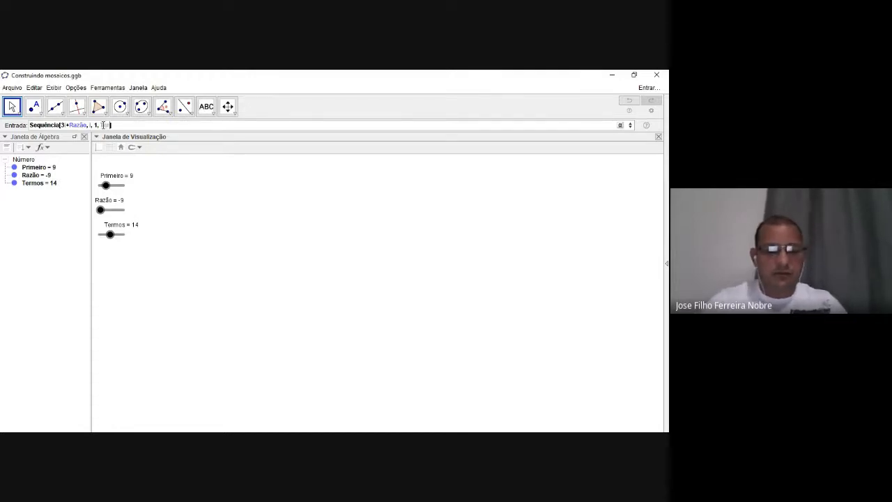
# Step: Replace the command's final value with Termos and create the list Sequência[3i+Razão, i, 1, Termos]
pyautogui.write('s')
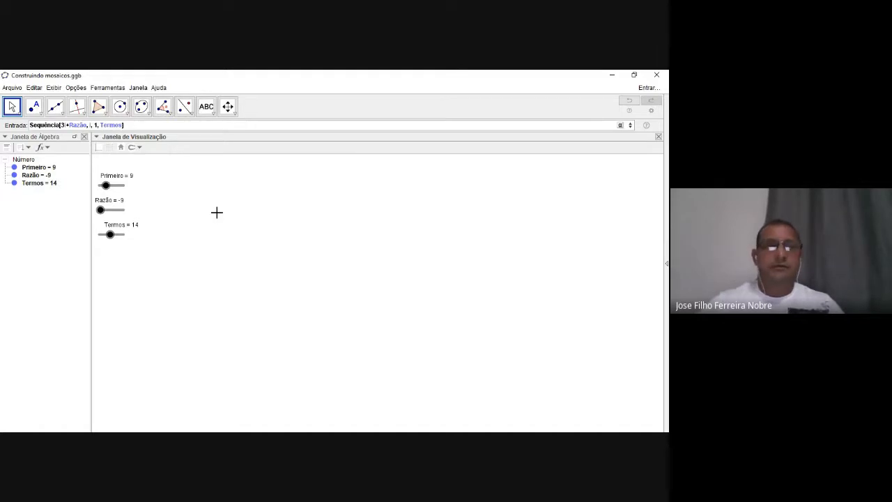
pyautogui.press('Return')
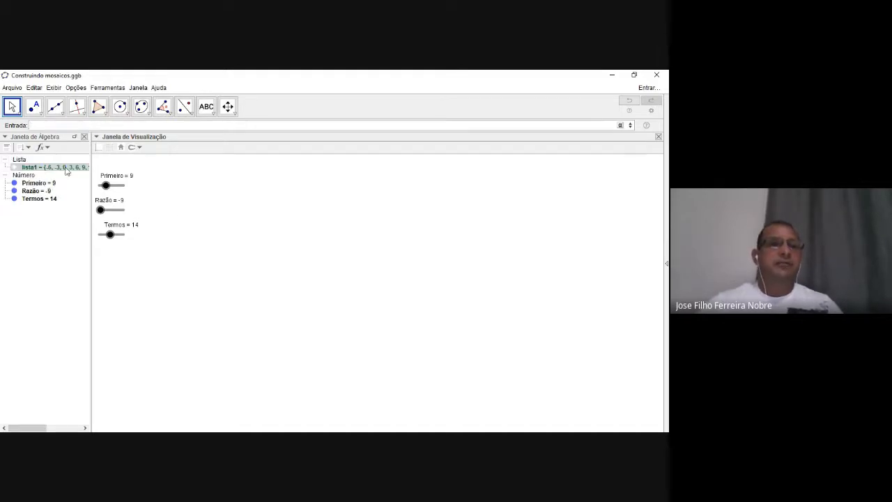
pyautogui.click(33, 175)
pyautogui.click(258, 202)
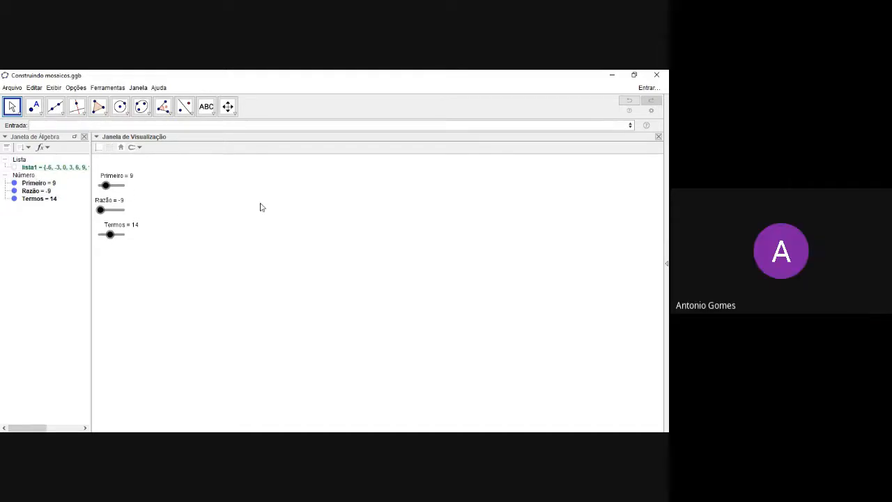
# Step: Start a text in the graphics view reading a_n= followed by the linked object lista1
pyautogui.click(214, 115)
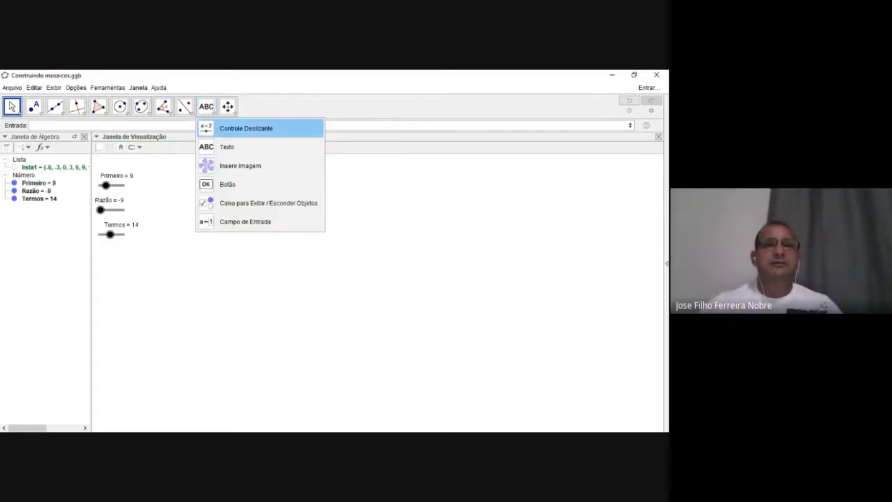
pyautogui.click(211, 148)
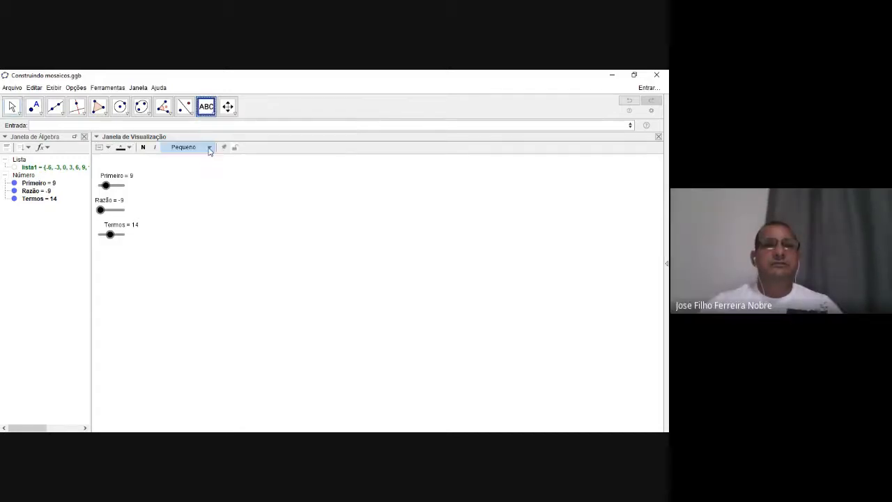
pyautogui.click(249, 215)
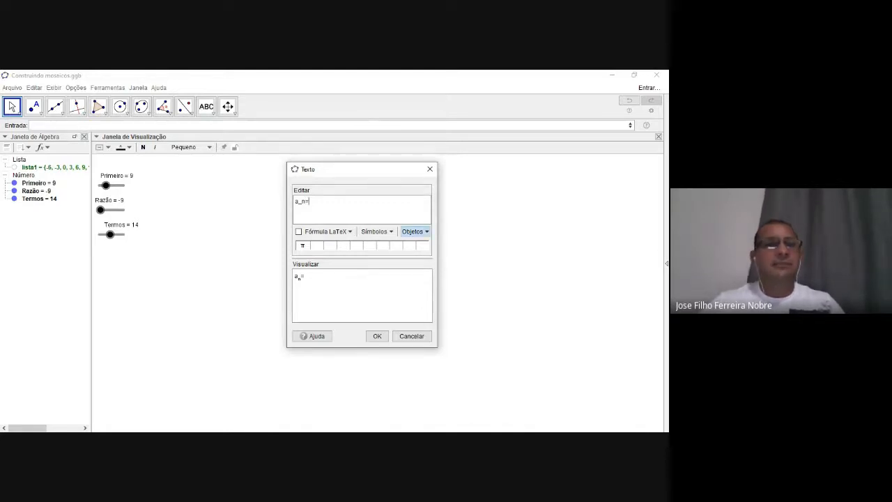
pyautogui.click(415, 231)
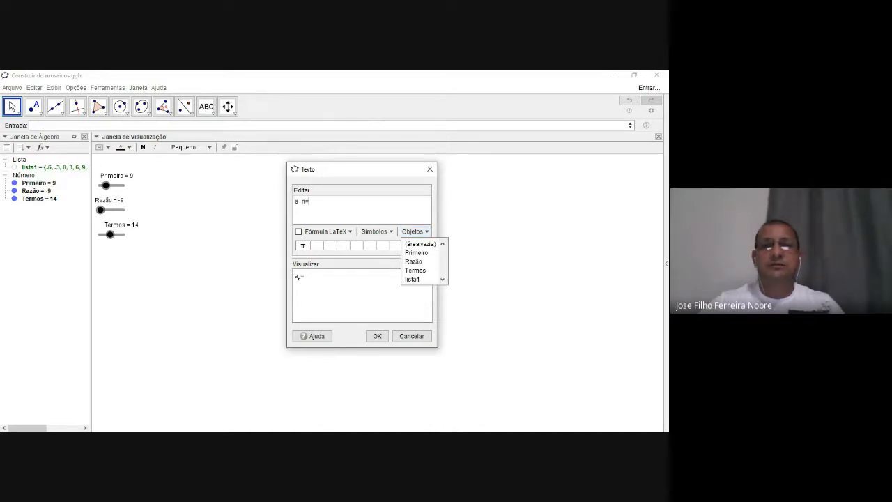
pyautogui.click(412, 279)
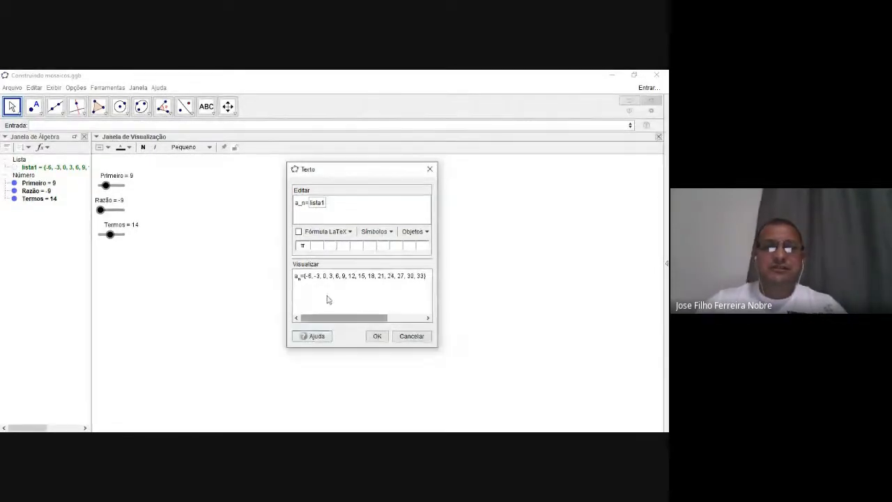
# Step: Render the sequence text as a LaTeX formula and place it in the graphics view
pyautogui.click(298, 232)
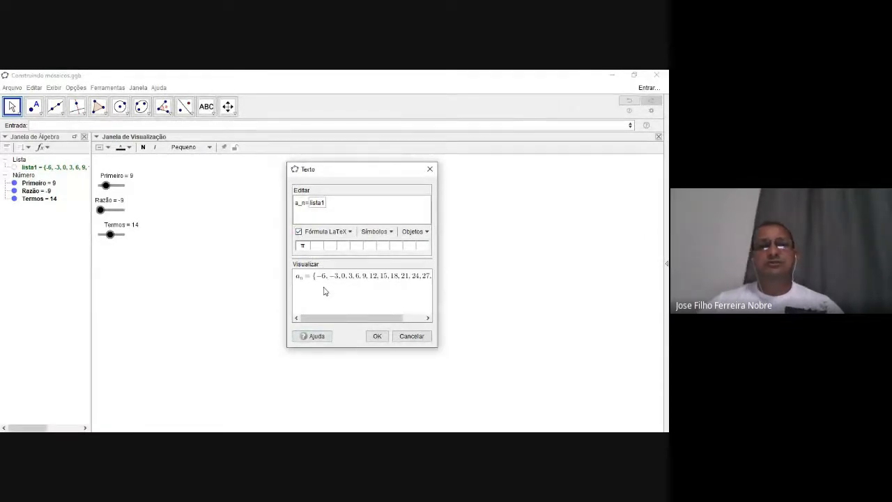
pyautogui.click(299, 231)
pyautogui.click(298, 231)
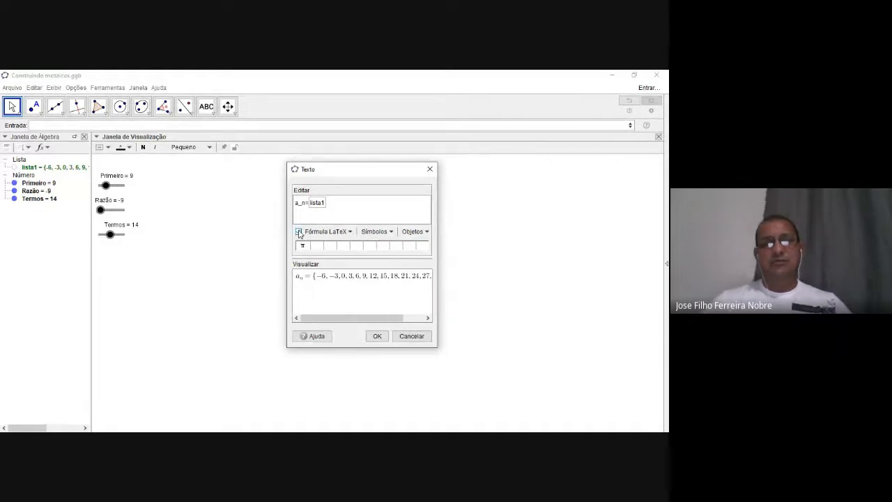
pyautogui.click(377, 336)
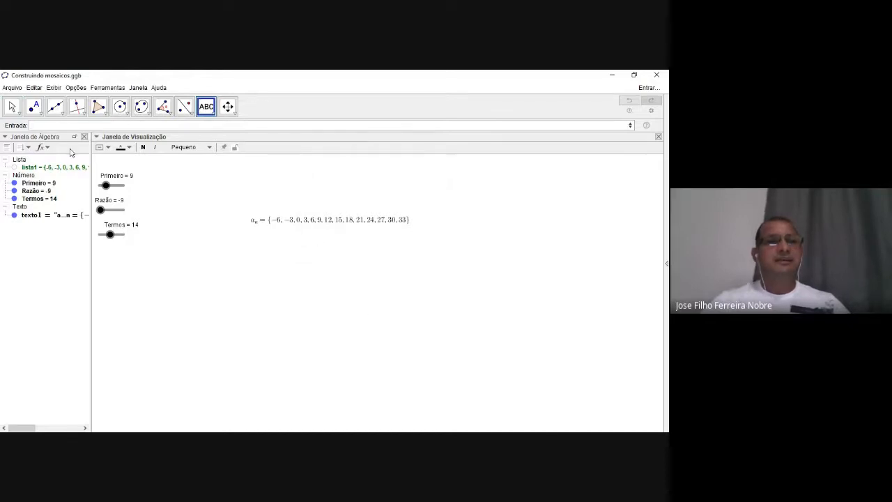
# Step: Enlarge the sequence text to Muito Grande after trying Grande, and move it just below the three sliders
pyautogui.click(11, 105)
pyautogui.click(315, 224)
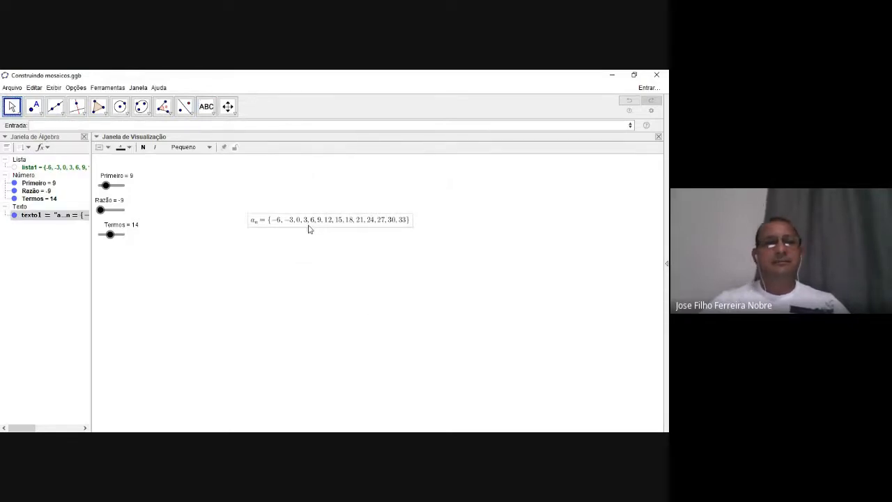
pyautogui.click(208, 147)
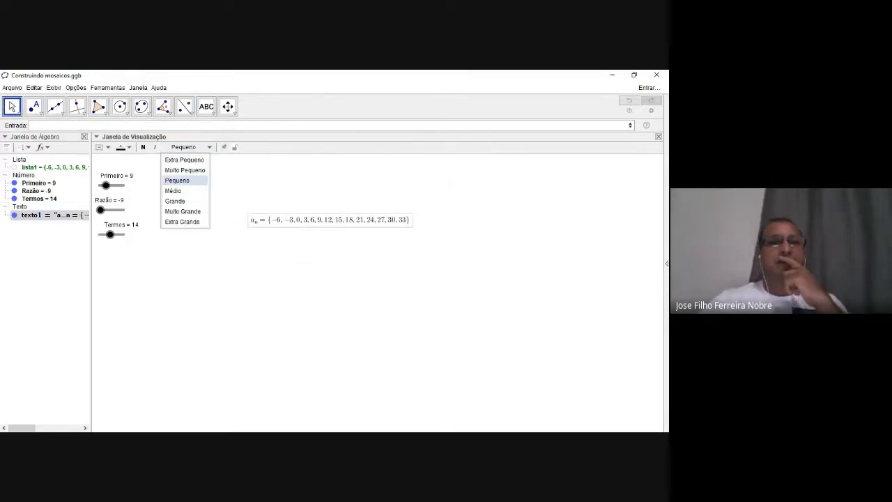
pyautogui.click(187, 200)
pyautogui.click(208, 147)
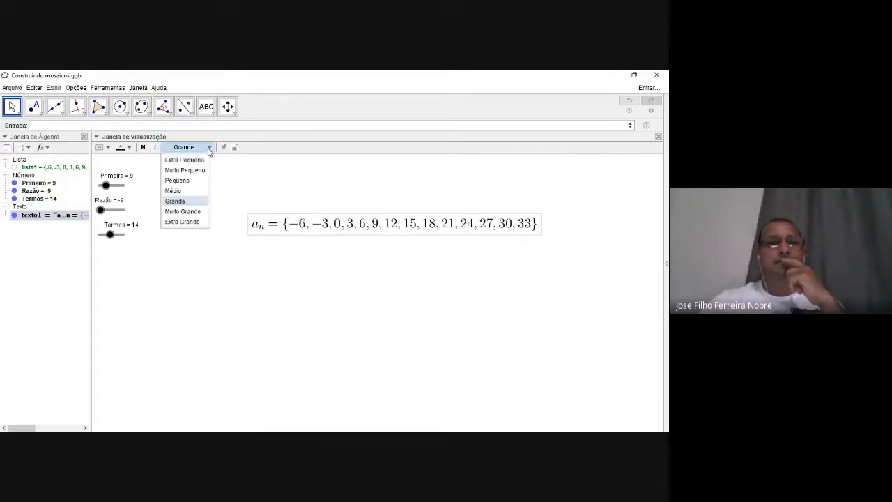
pyautogui.click(169, 211)
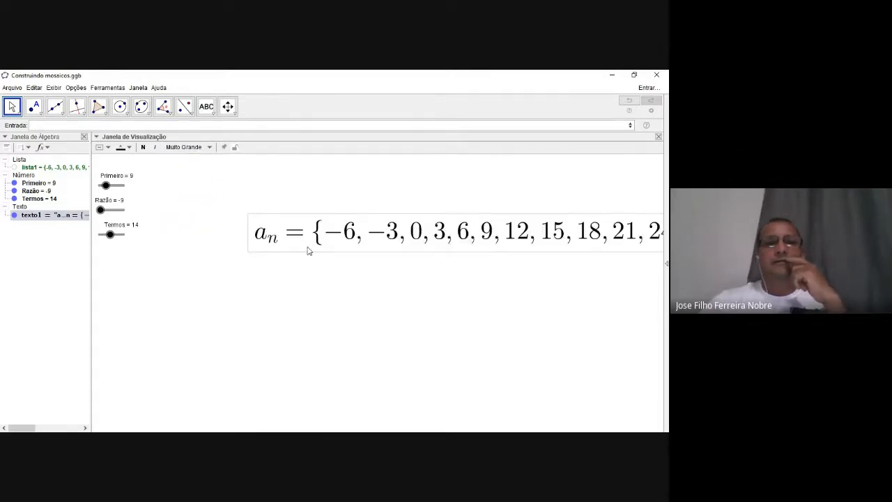
pyautogui.moveTo(310, 251); pyautogui.dragTo(171, 286)
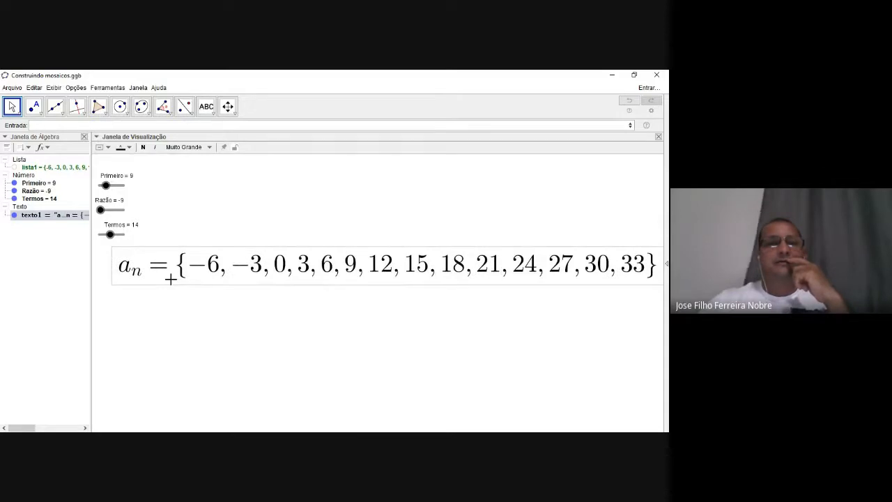
# Step: Vary the three sliders to test the sequence, ending with Primeiro at 15, Razão at 2 and Termos at 9
pyautogui.moveTo(100, 210); pyautogui.dragTo(106, 236)
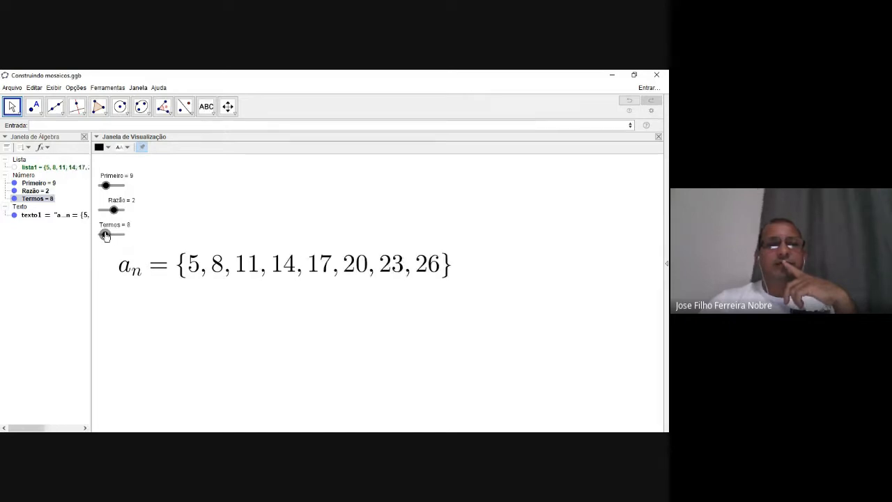
pyautogui.moveTo(105, 186)
pyautogui.mouseDown()
pyautogui.moveTo(119, 185)
pyautogui.moveTo(102, 184)
pyautogui.moveTo(117, 185)
pyautogui.moveTo(112, 190)
pyautogui.mouseUp()
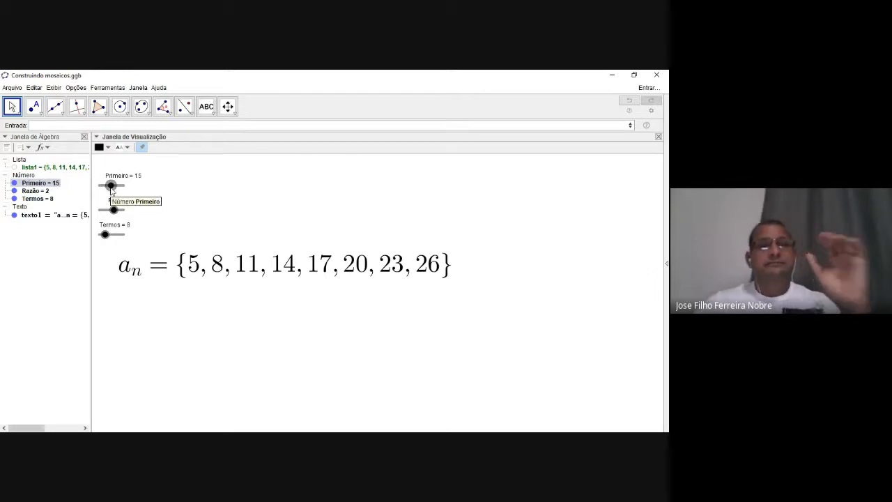
pyautogui.moveTo(113, 209); pyautogui.dragTo(106, 236)
pyautogui.click(105, 235)
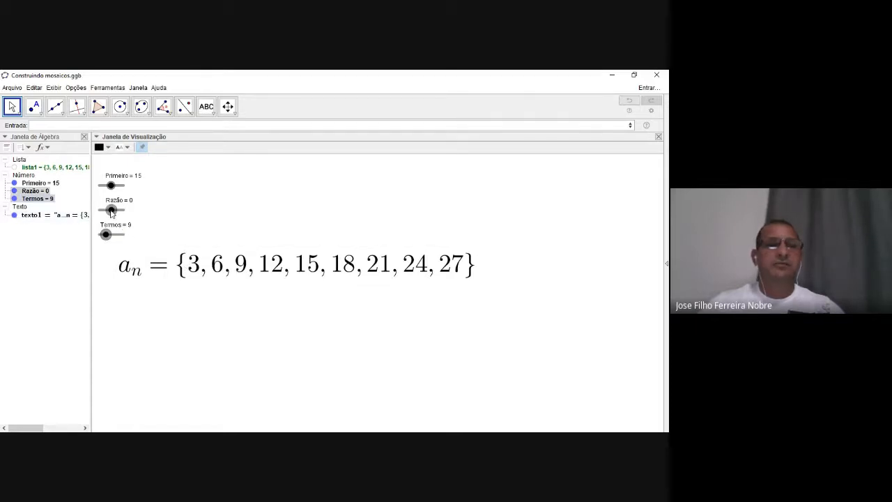
pyautogui.moveTo(111, 210); pyautogui.dragTo(115, 210)
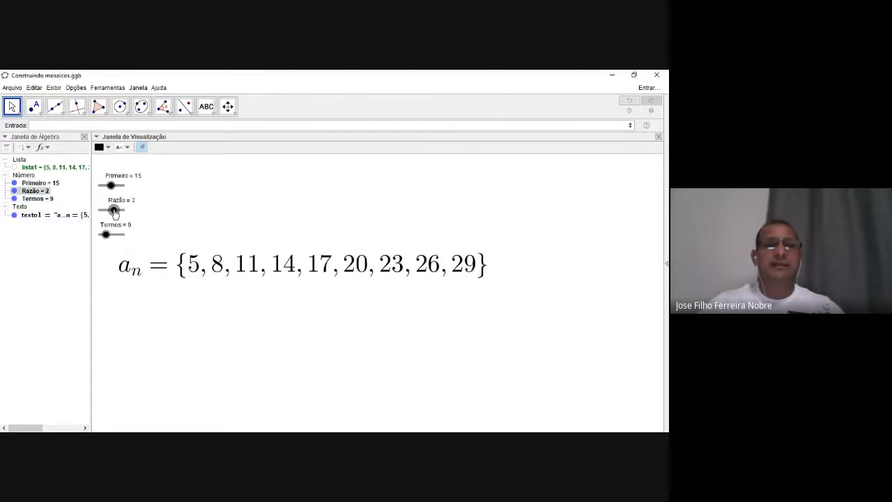
# Step: Reposition the a_n sequence text around the graphics view, leaving it in the empty area just below the three sliders
pyautogui.click(170, 265)
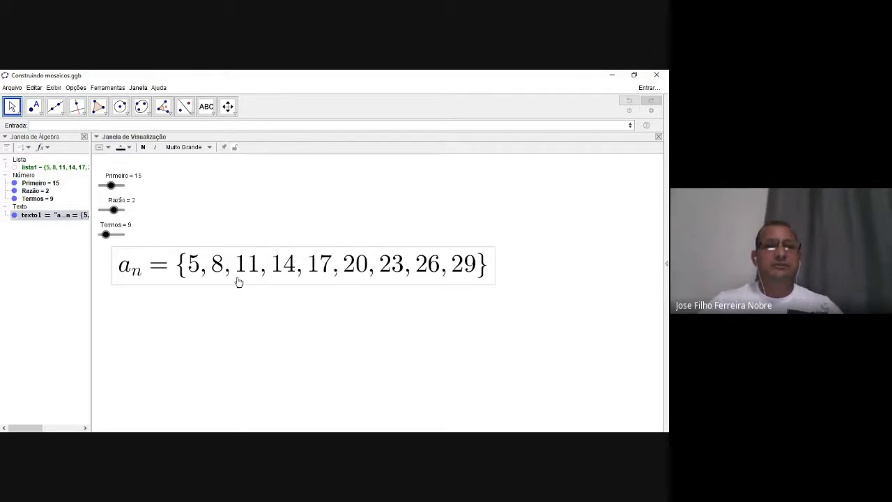
pyautogui.moveTo(238, 281); pyautogui.dragTo(308, 279)
pyautogui.click(309, 339)
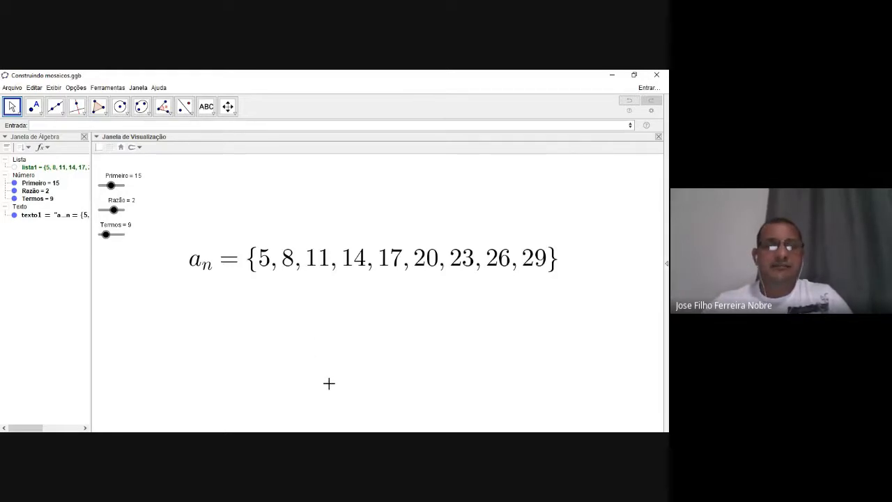
pyautogui.click(260, 268)
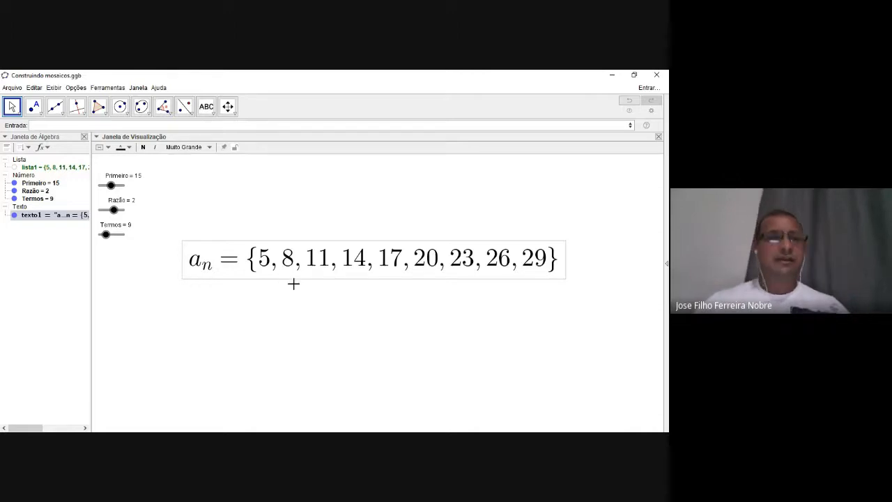
pyautogui.click(69, 125)
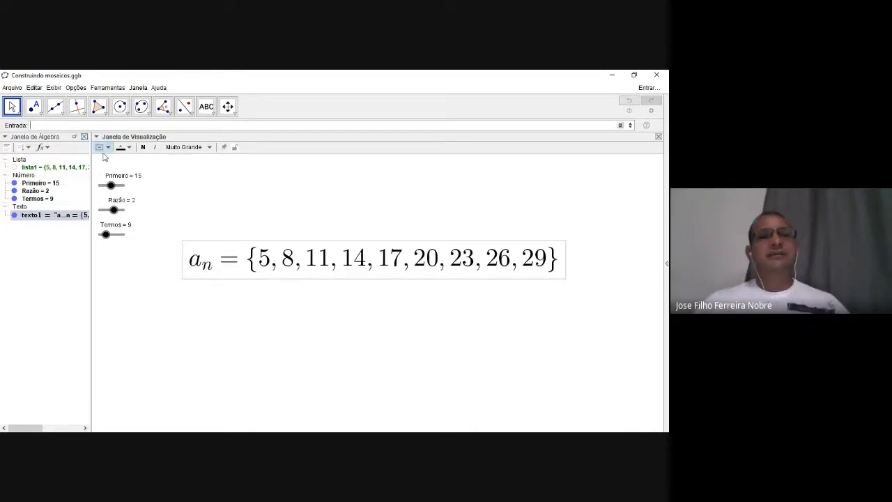
pyautogui.moveTo(235, 278); pyautogui.dragTo(233, 205)
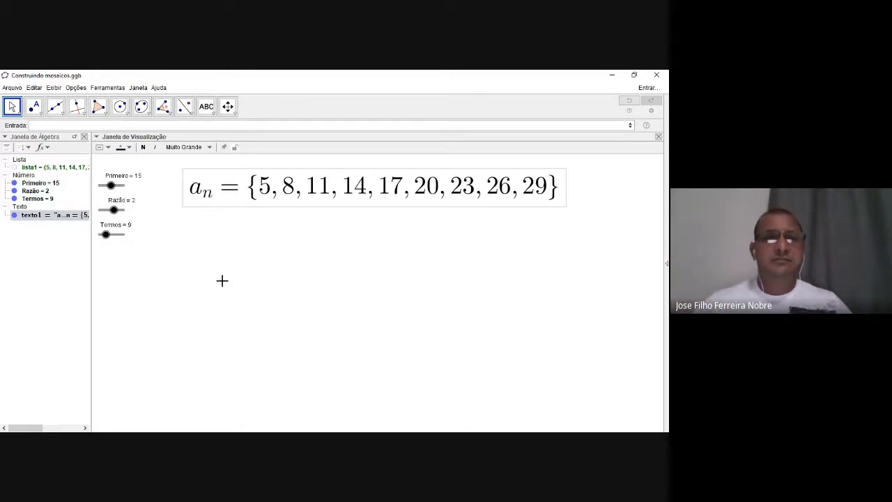
pyautogui.moveTo(222, 205); pyautogui.dragTo(224, 219)
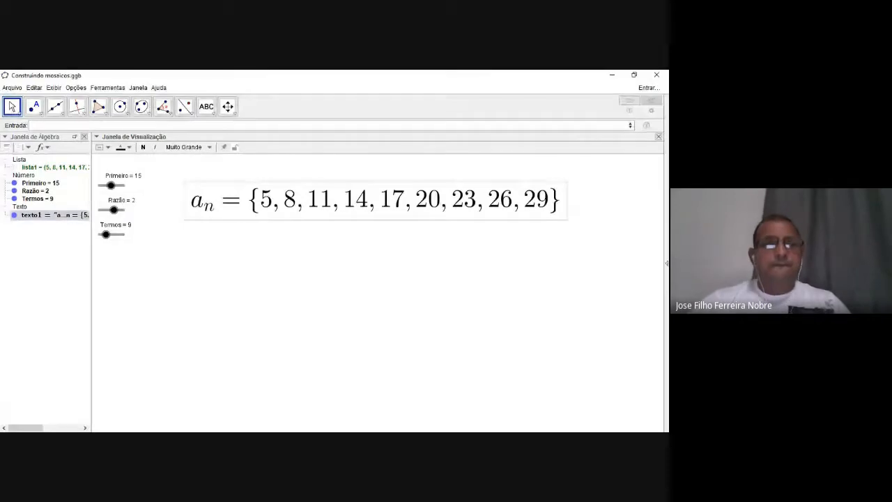
pyautogui.moveTo(243, 221); pyautogui.dragTo(178, 299)
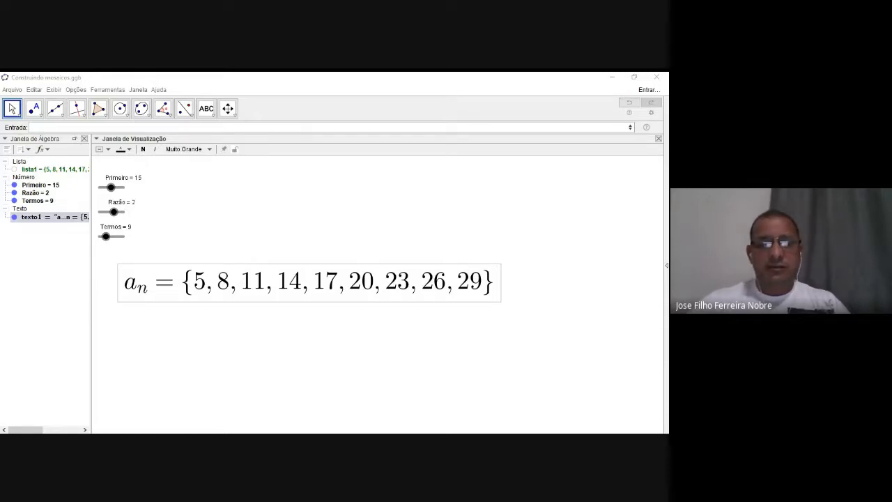
# Step: Delete the a_n sequence text and the list lista1, keeping only the three sliders
pyautogui.hotkey('alt', 'Tab')
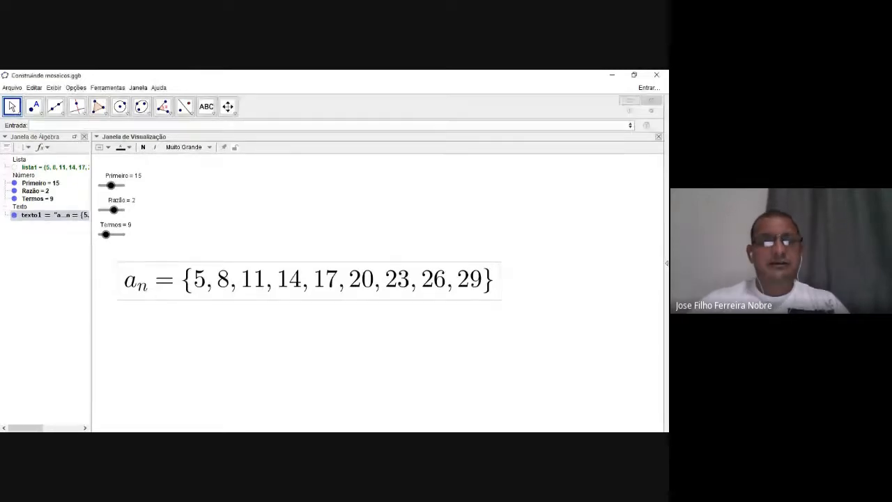
pyautogui.press('Delete')
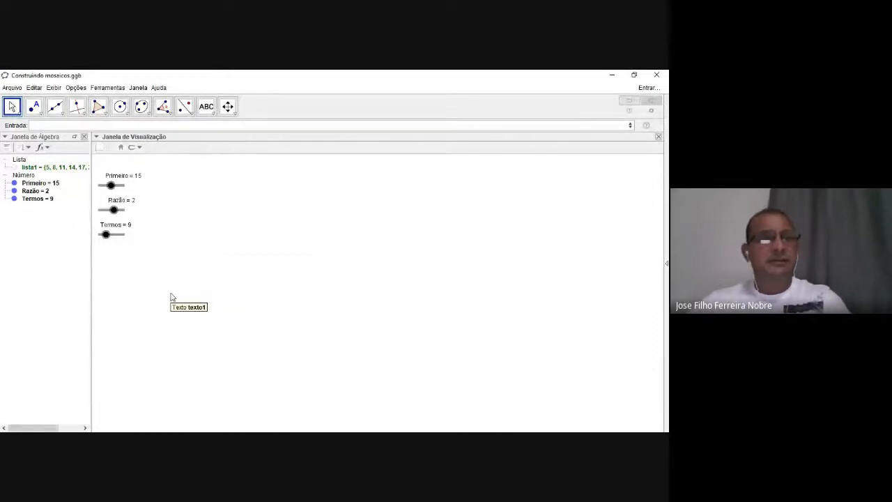
pyautogui.click(61, 168)
pyautogui.press('Delete')
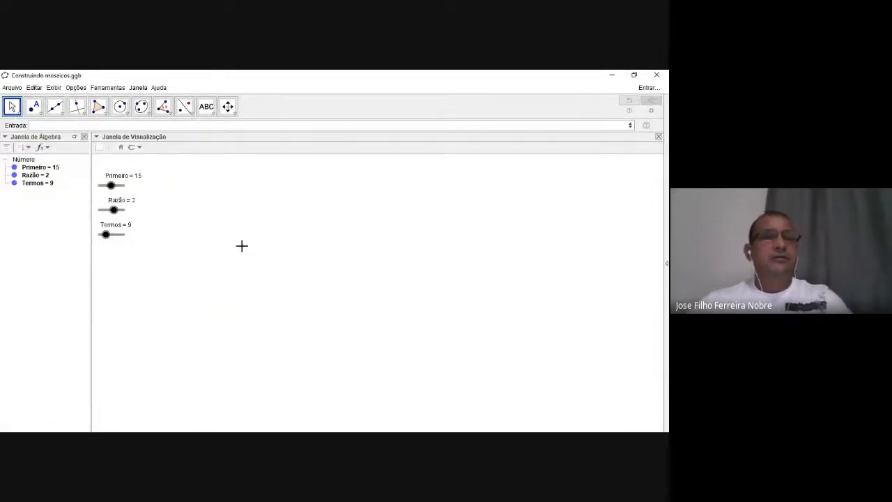
# Step: Start a Sequência command with expression, variable, initial value and final value, and begin its expression with Primeiro
pyautogui.click(77, 123)
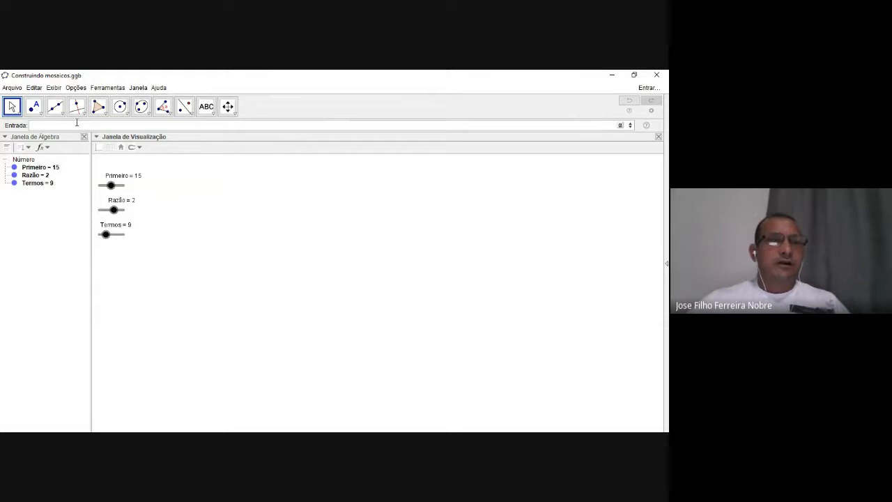
pyautogui.write('seq')
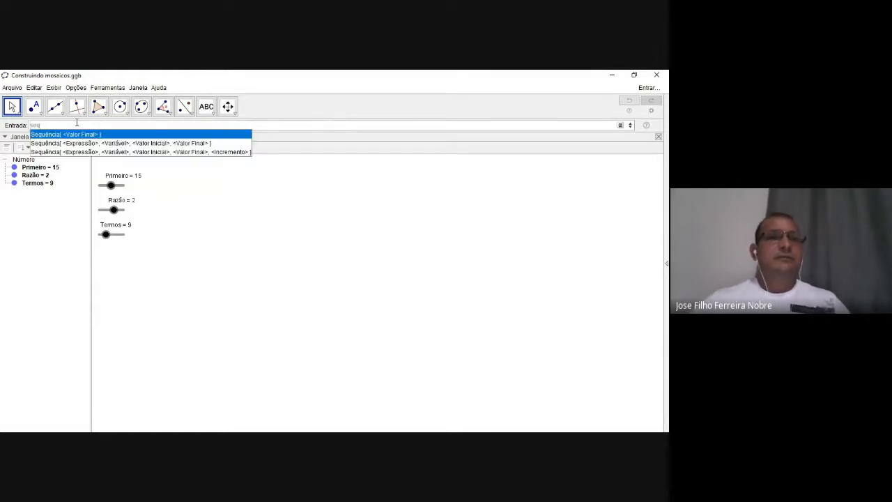
pyautogui.click(105, 143)
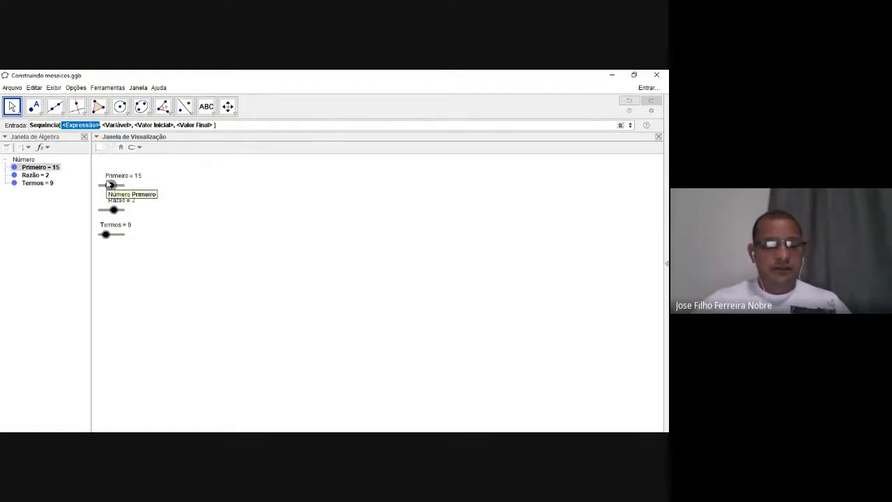
pyautogui.write('Primei')
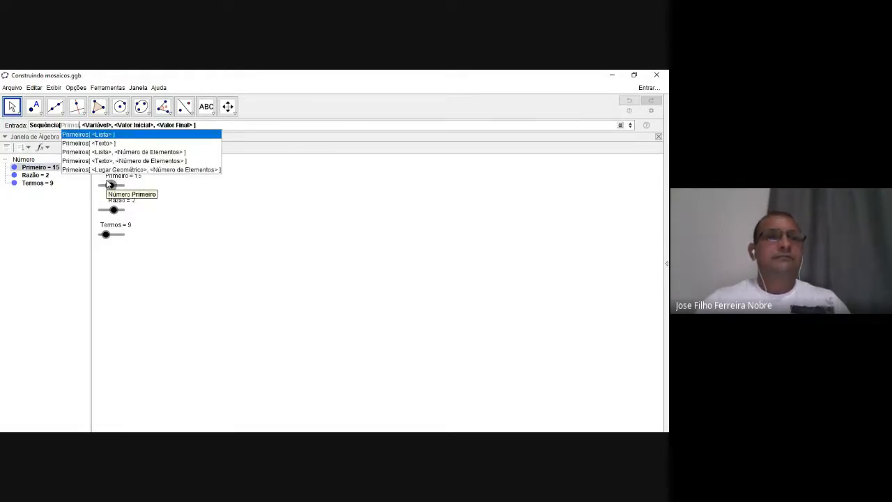
pyautogui.write('ro')
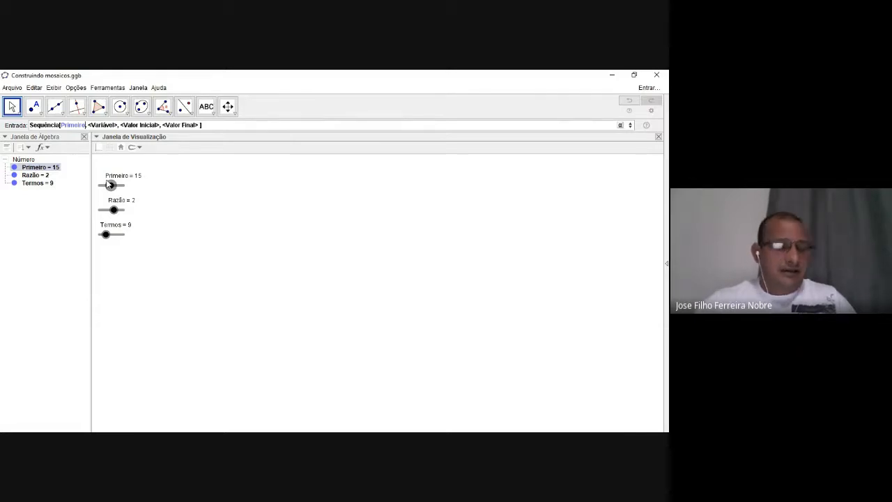
pyautogui.write('*(')
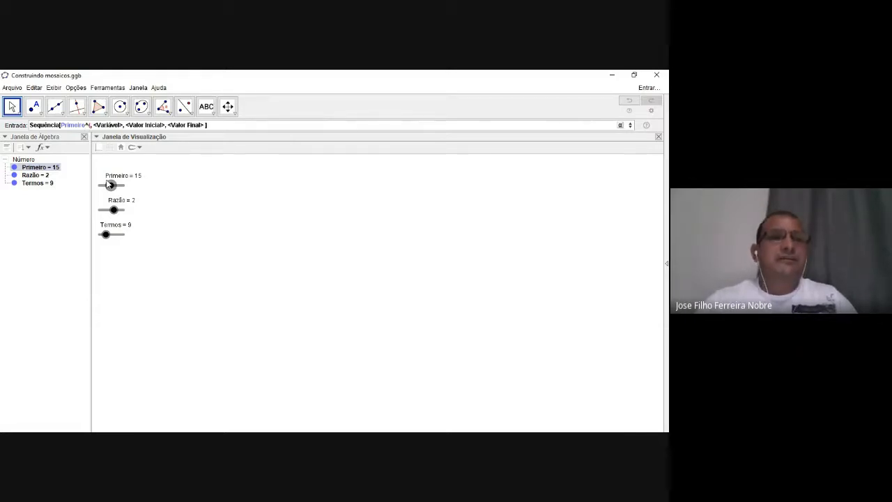
pyautogui.write('Raz')
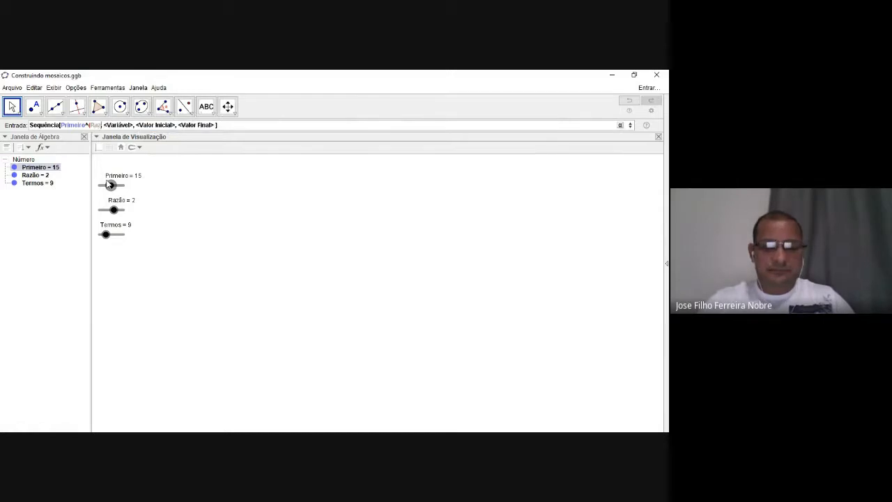
pyautogui.write('ão')
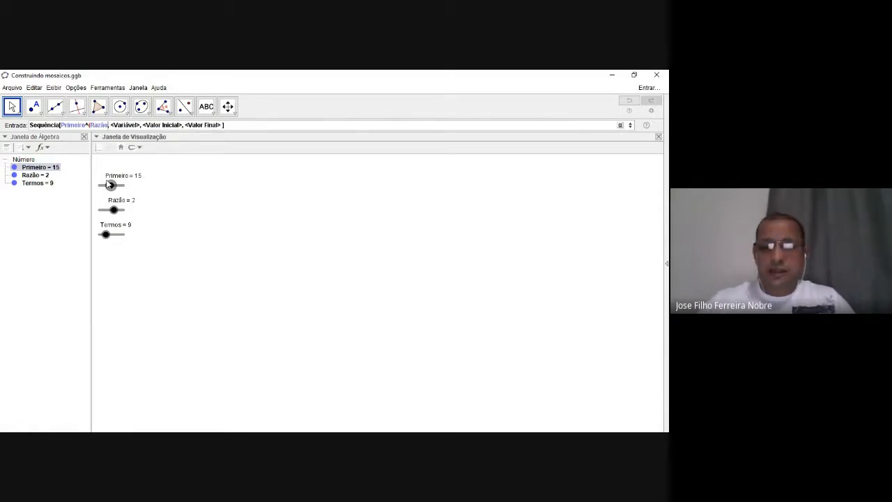
pyautogui.write('-1')
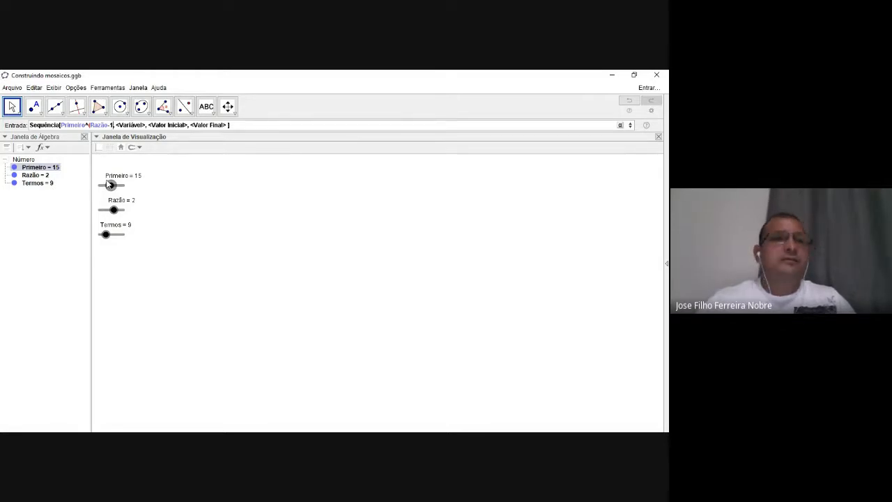
pyautogui.press('BackSpace')
pyautogui.press('BackSpace')
pyautogui.press('BackSpace')
pyautogui.press('BackSpace')
pyautogui.press('BackSpace')
pyautogui.press('BackSpace')
pyautogui.press('BackSpace')
pyautogui.press('BackSpace')
pyautogui.press('BackSpace')
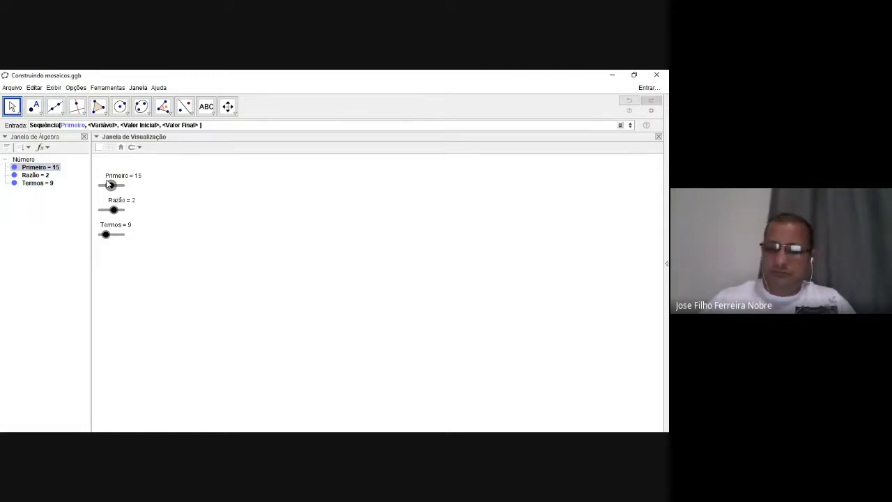
# Step: Complete the sequence expression as Primeiro*Razão^(i-1), using i as the variable in the exponent
pyautogui.write('*')
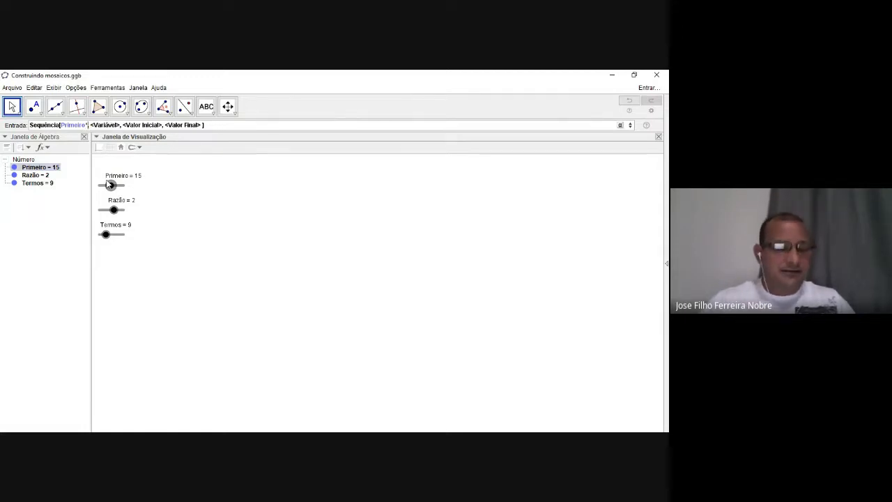
pyautogui.write('Raz')
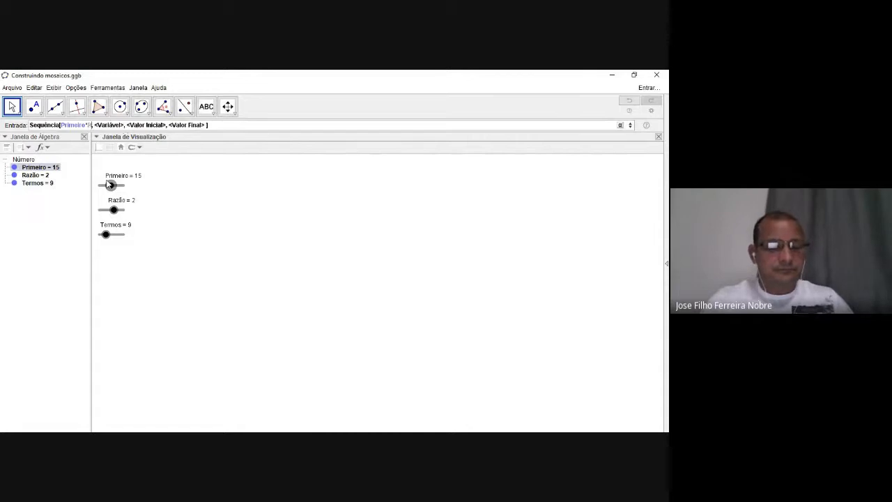
pyautogui.write('ão')
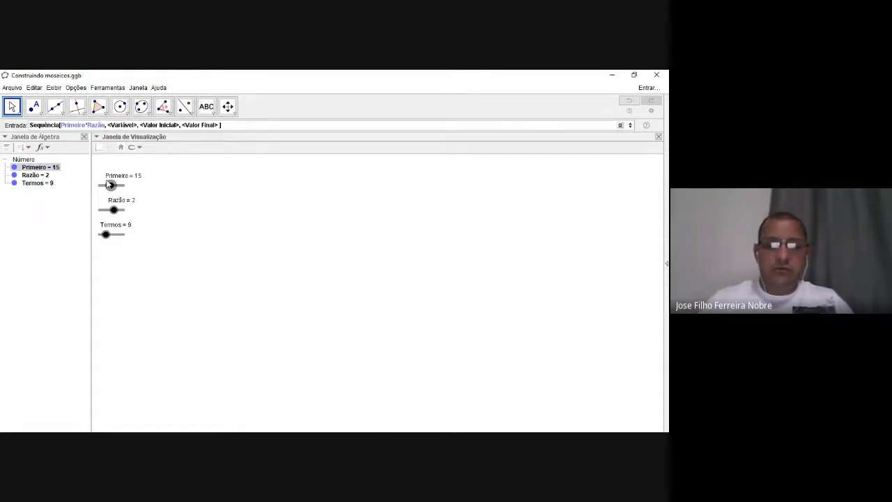
pyautogui.write('^')
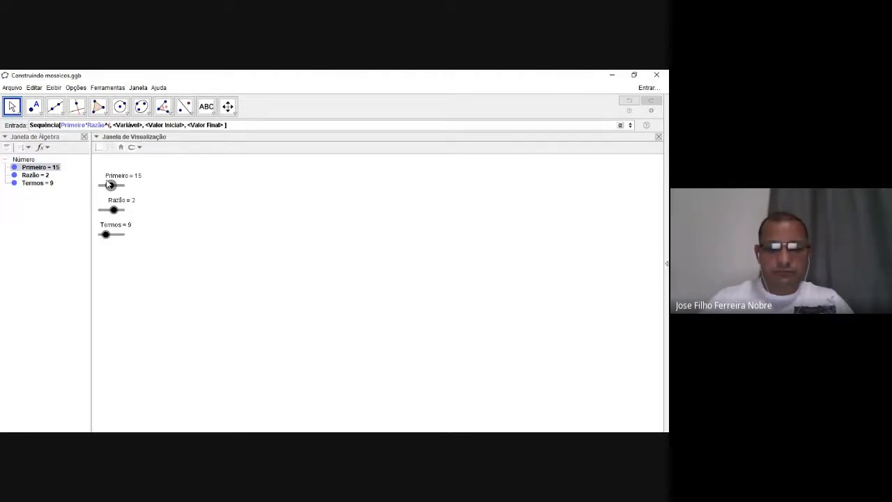
pyautogui.write('(i')
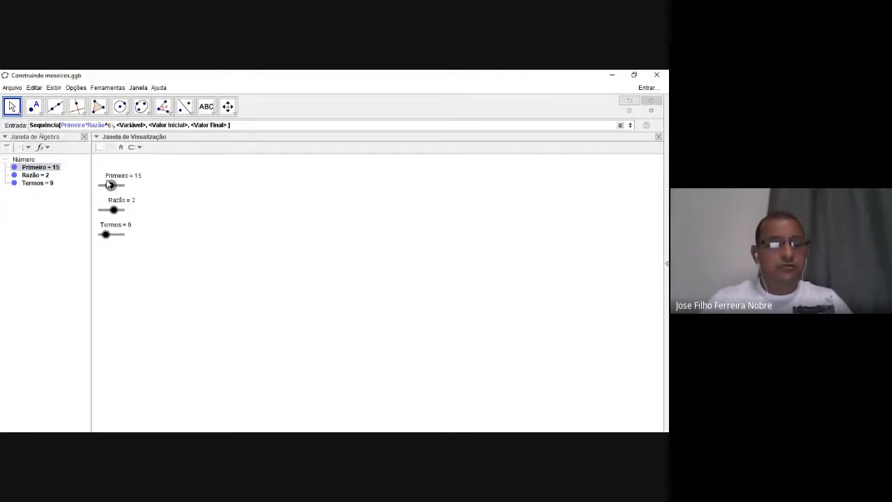
pyautogui.write('-1')
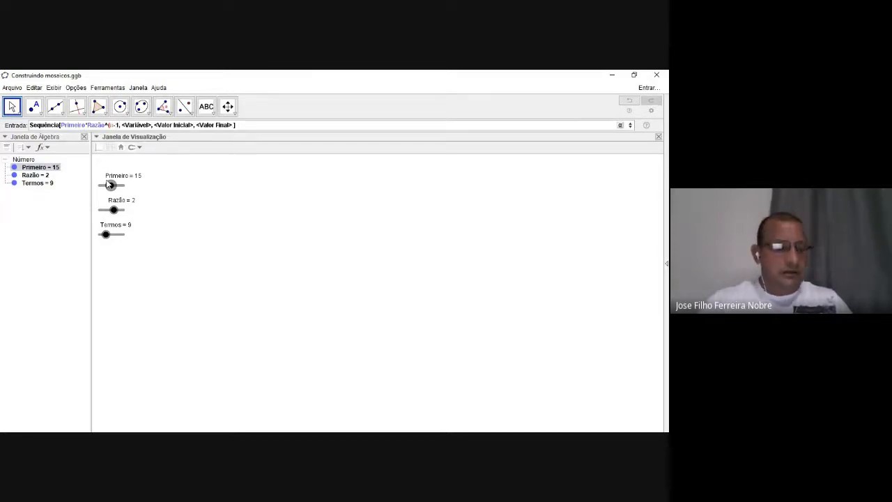
pyautogui.write(')')
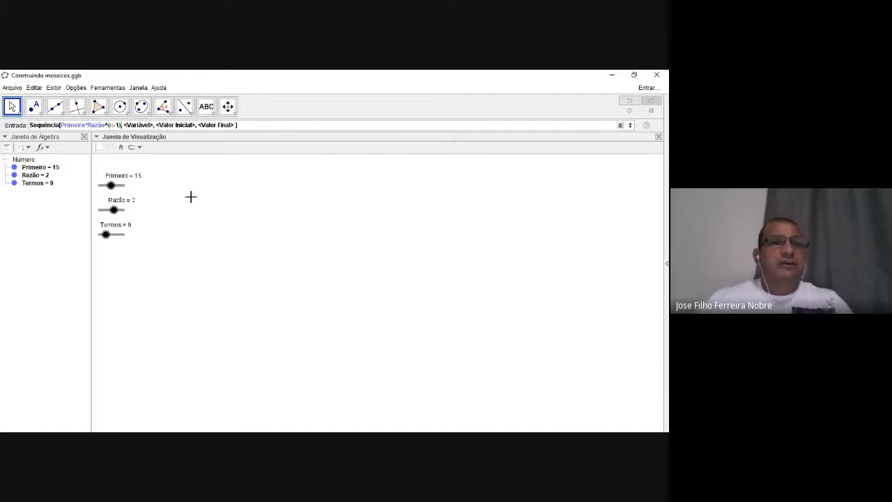
pyautogui.press('Tab')
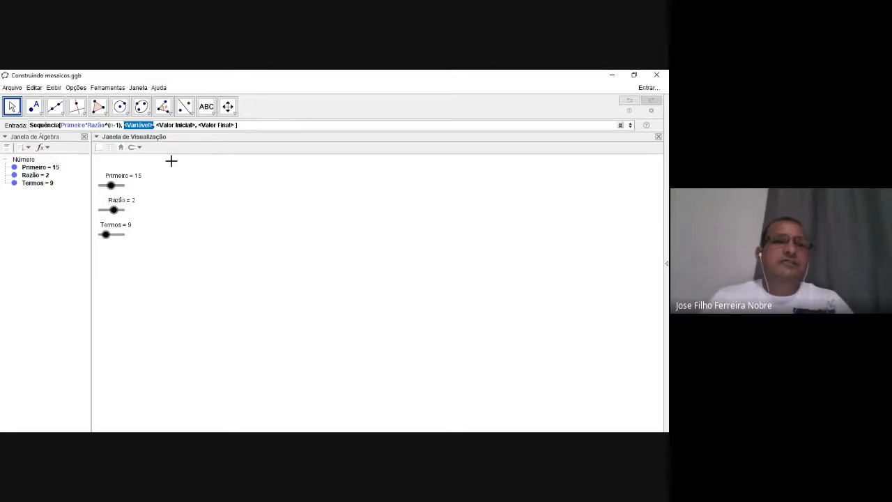
pyautogui.click(113, 125)
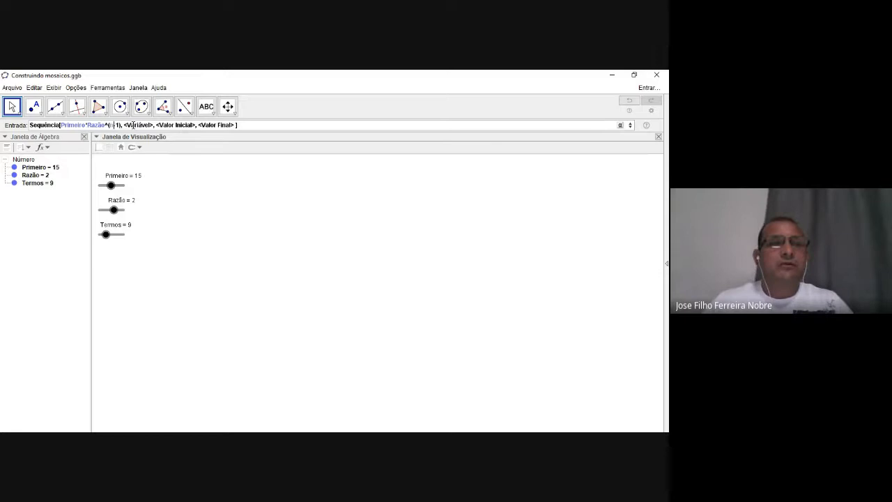
pyautogui.press('Delete')
pyautogui.write('i')
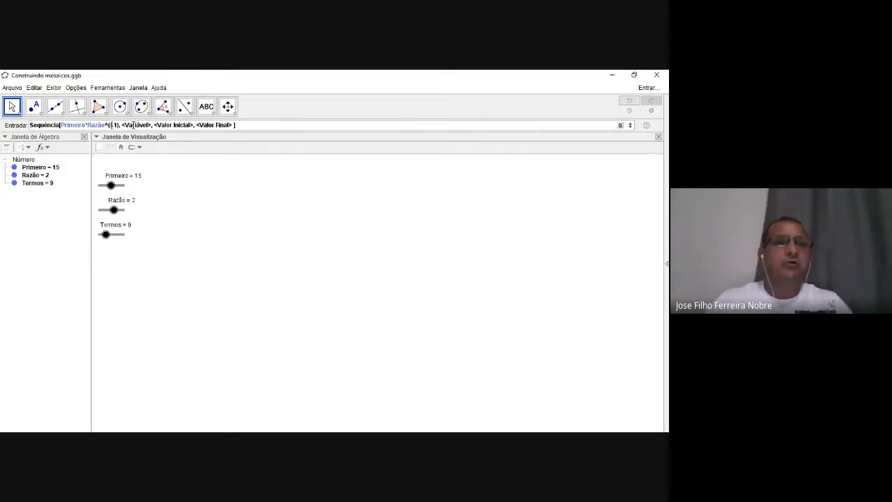
# Step: Set the Sequência command's variable to i and its initial value to 1
pyautogui.click(133, 125)
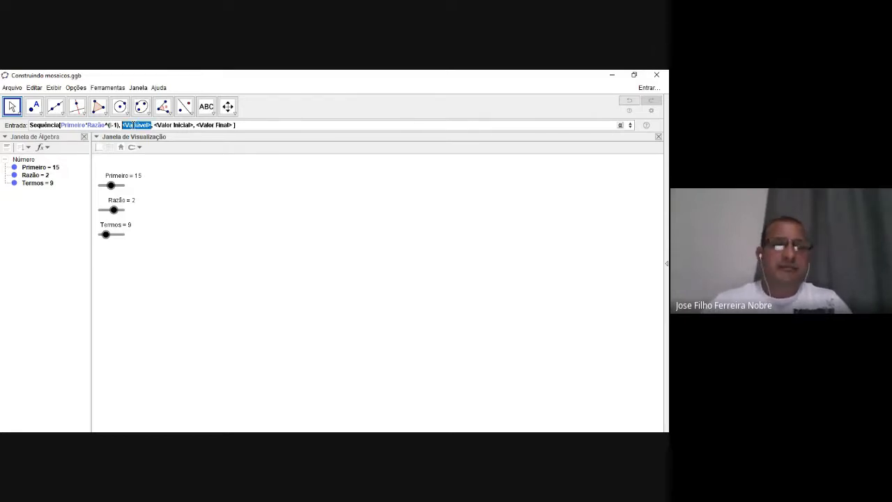
pyautogui.write('i')
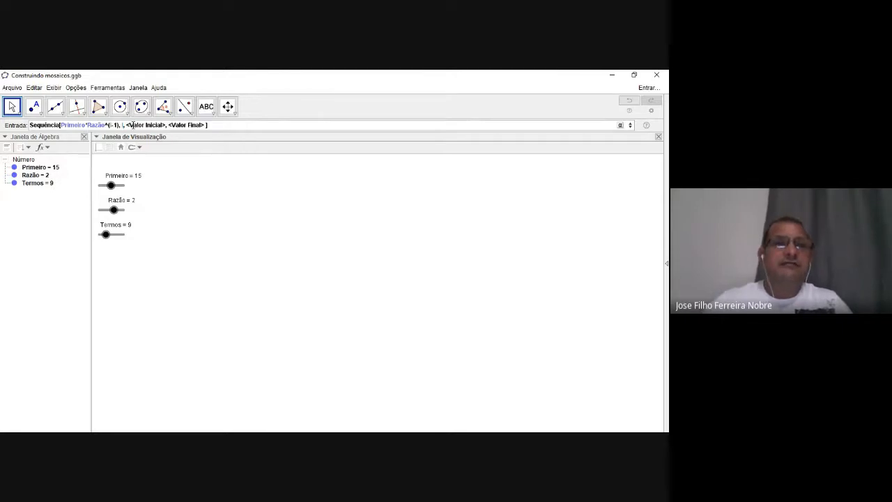
pyautogui.click(132, 124)
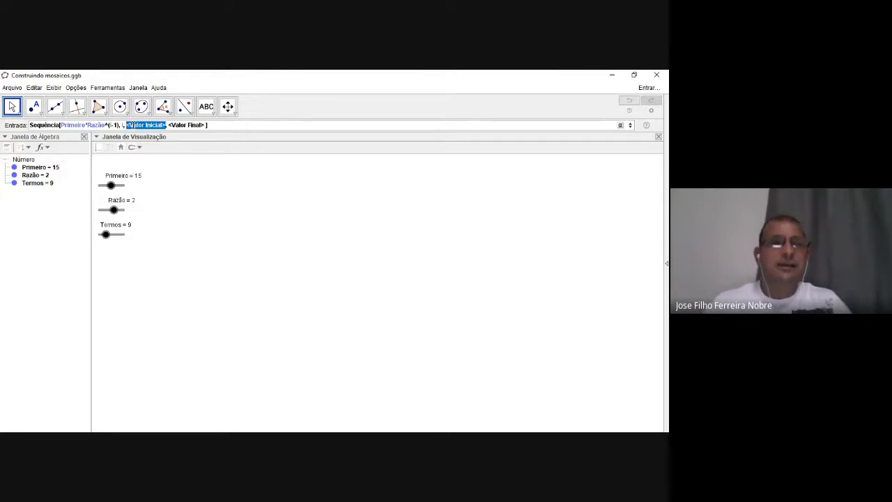
pyautogui.write('1')
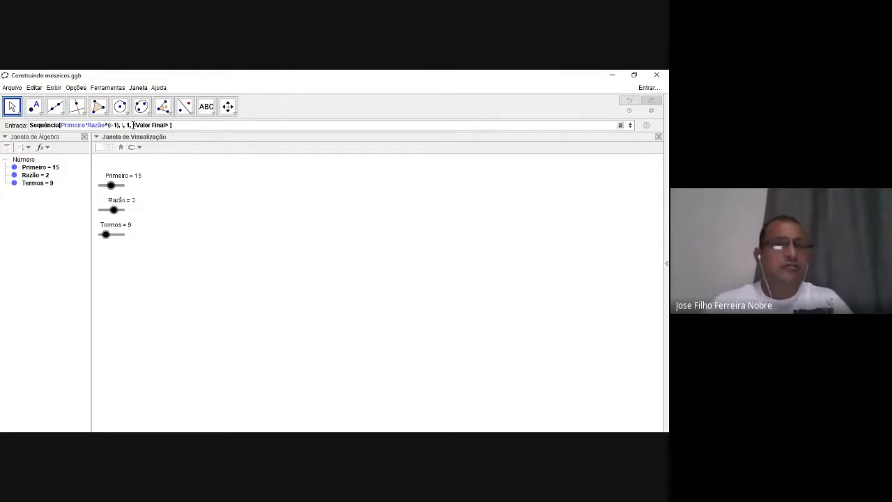
# Step: Try to create the sequence with n as the final value, declining to create a slider for n
pyautogui.click(133, 125)
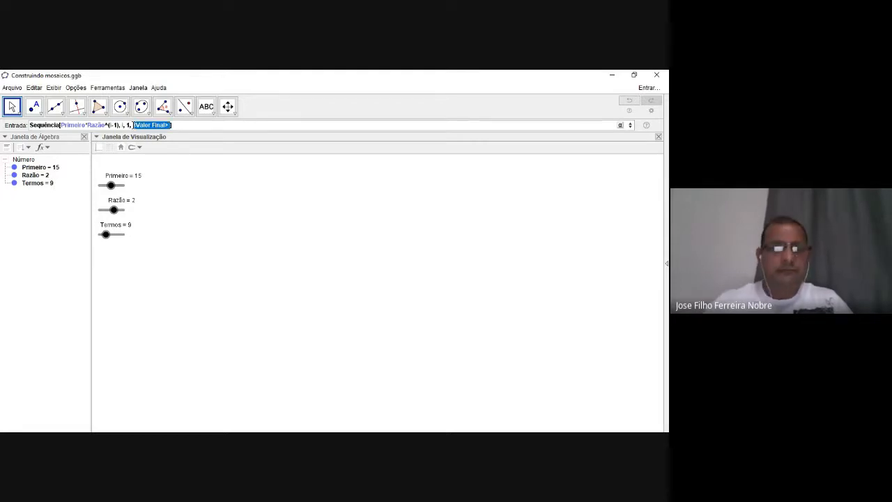
pyautogui.press('BackSpace')
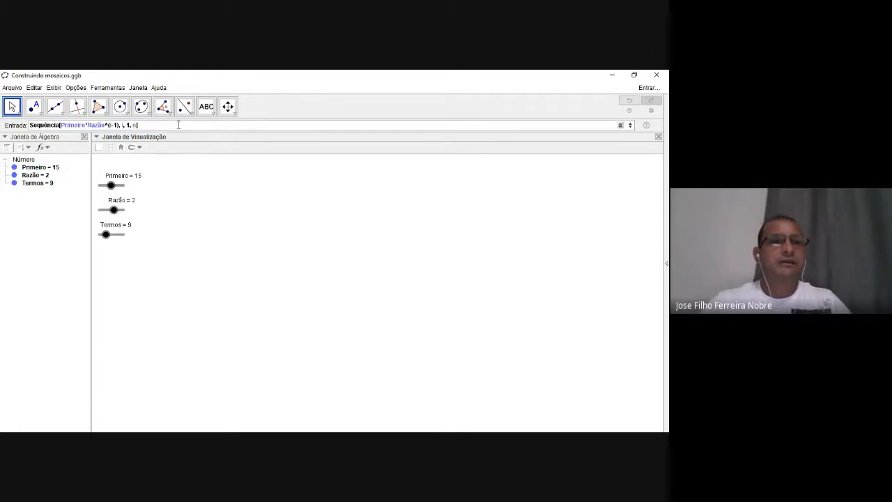
pyautogui.press('Return')
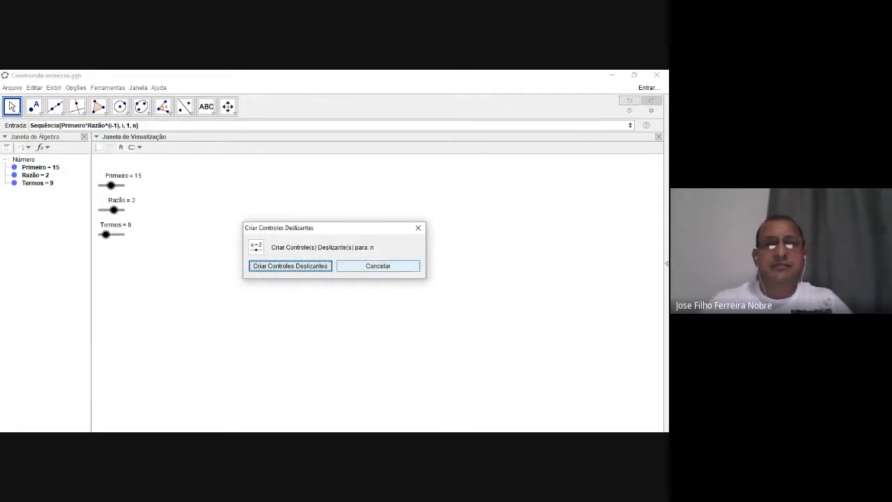
pyautogui.click(418, 228)
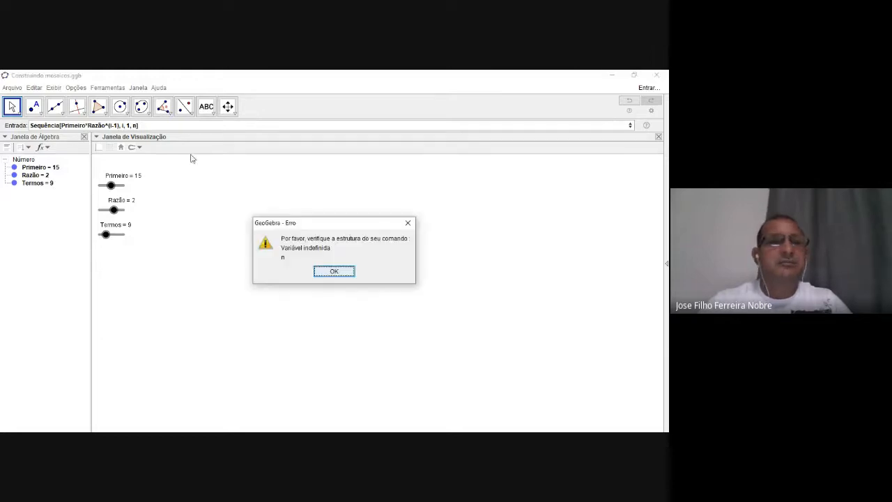
pyautogui.press('Return')
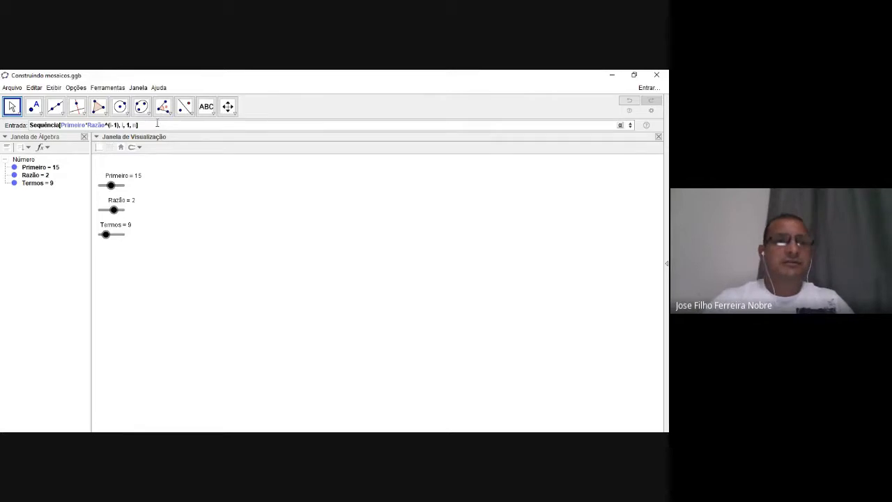
# Step: Replace the final value with Termos and create the sequence Sequência[Primeiro*Razão^(i-1), i, 1, Termos]
pyautogui.press('BackSpace')
pyautogui.write('Termos')
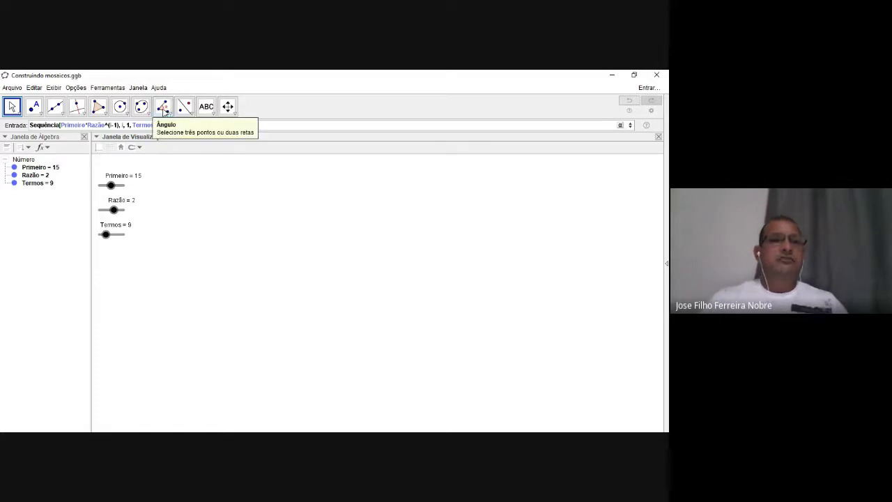
pyautogui.moveTo(168, 125); pyautogui.dragTo(28, 126)
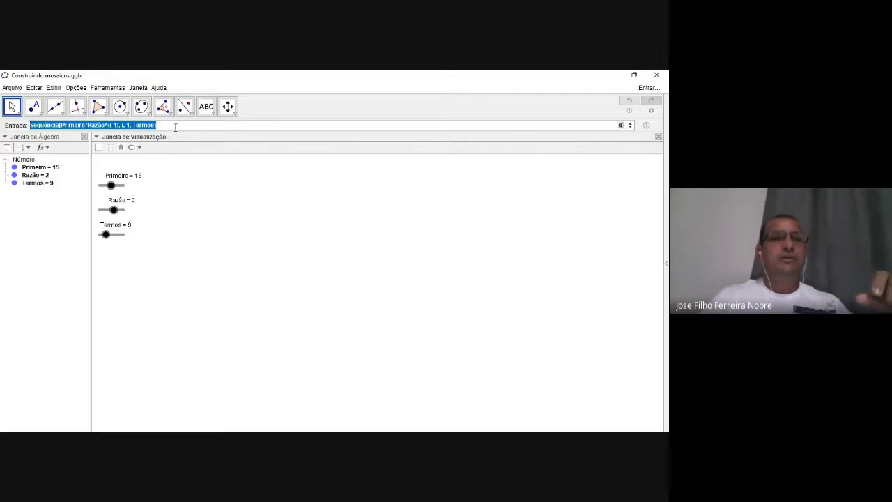
pyautogui.click(124, 125)
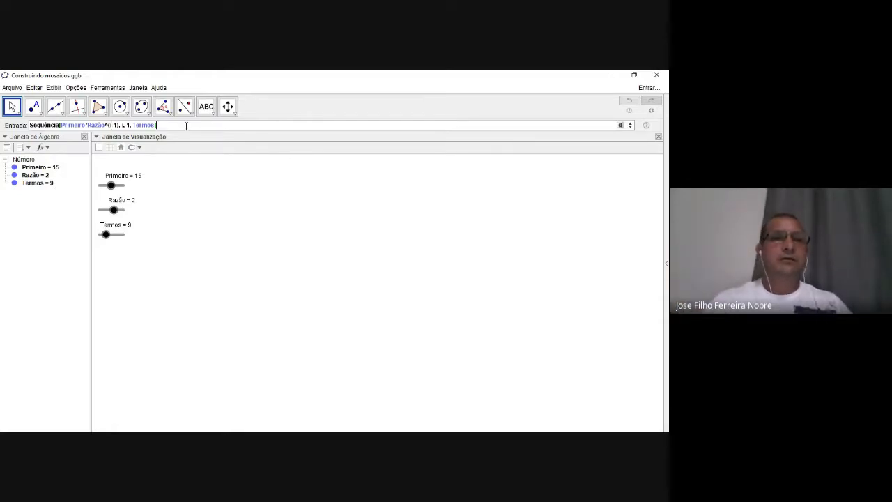
pyautogui.press('Return')
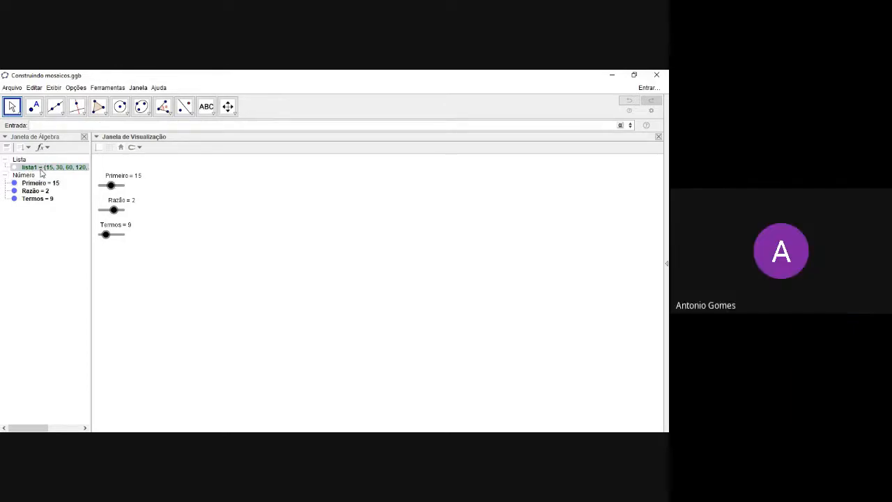
# Step: Insert a text beside the sliders reading a_n= followed by the linked object lista1
pyautogui.click(206, 106)
pyautogui.click(207, 146)
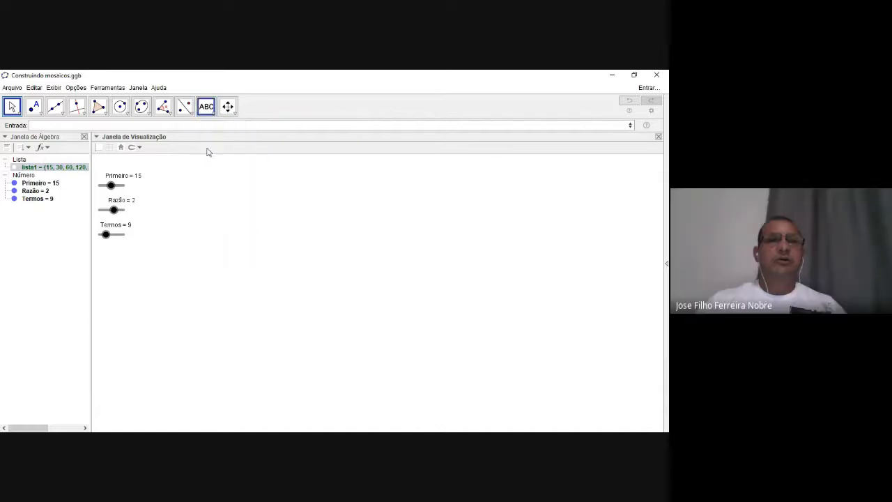
pyautogui.click(231, 193)
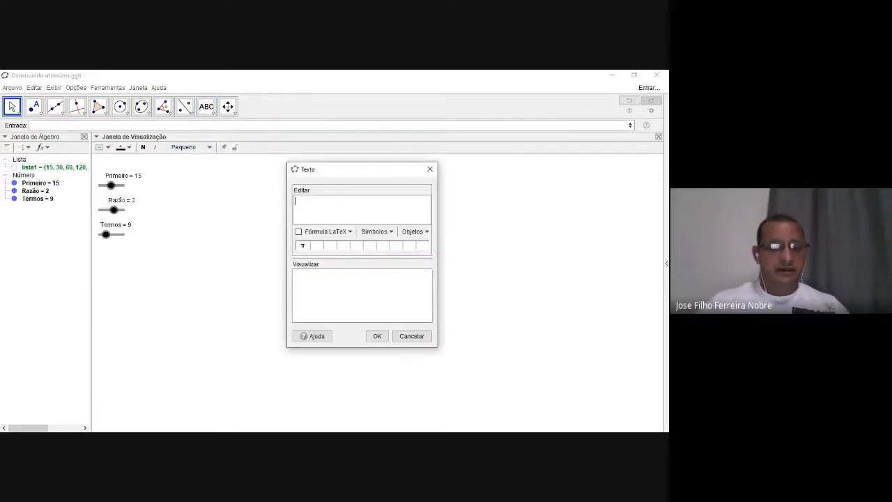
pyautogui.write('a')
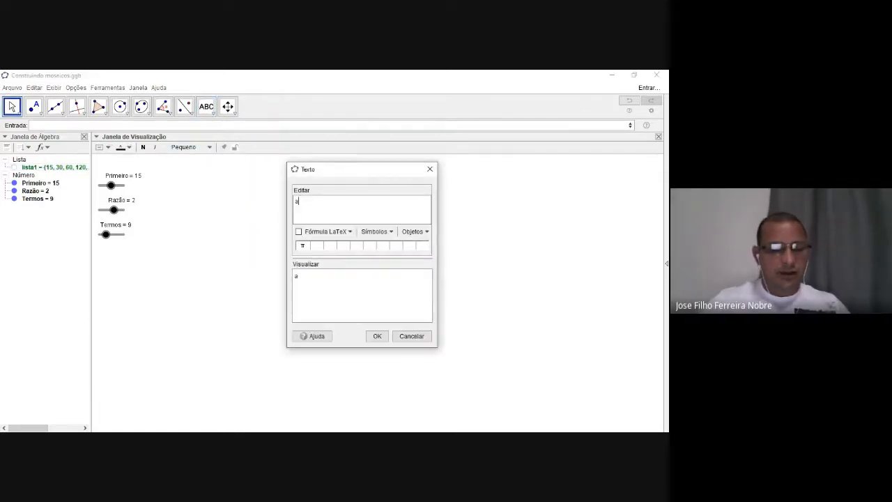
pyautogui.write('_')
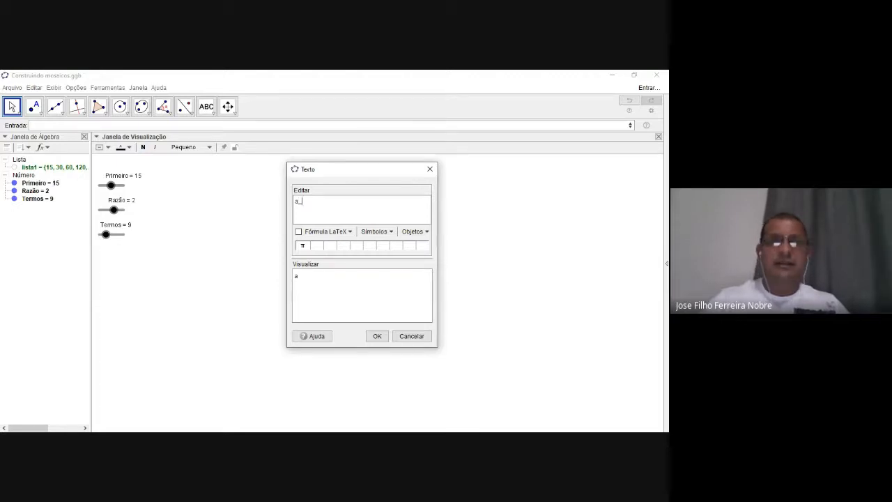
pyautogui.write('n=')
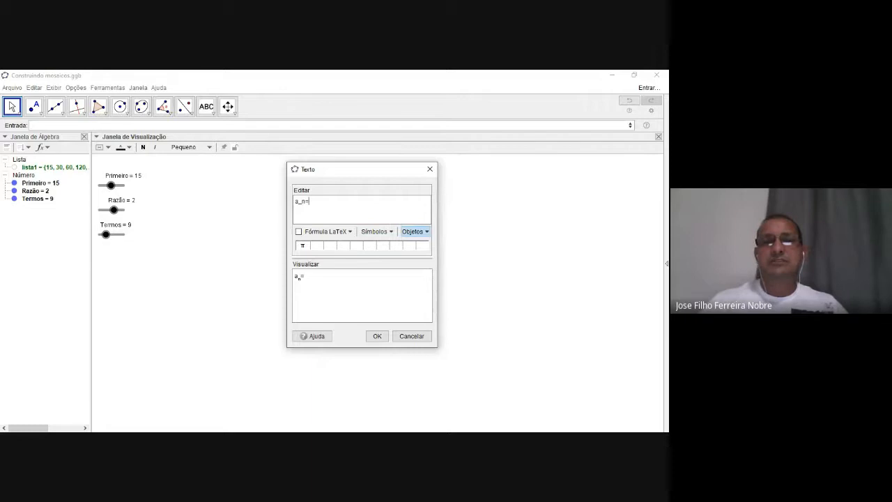
pyautogui.click(414, 231)
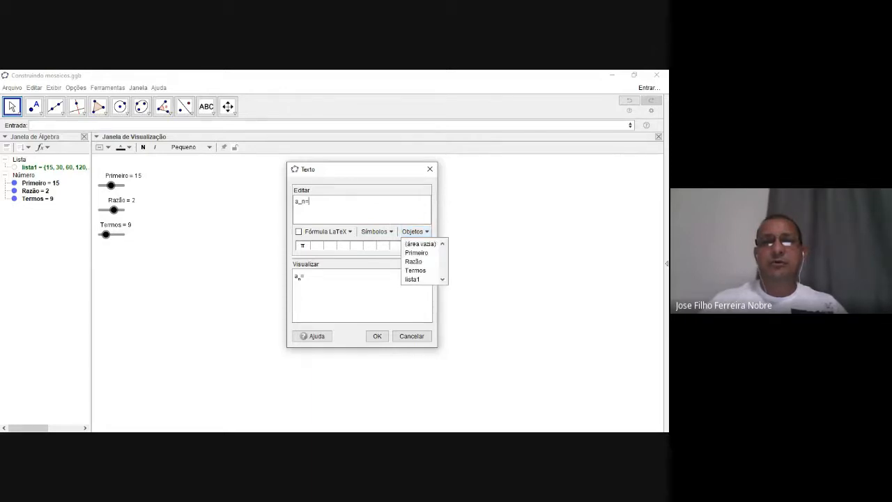
pyautogui.click(413, 279)
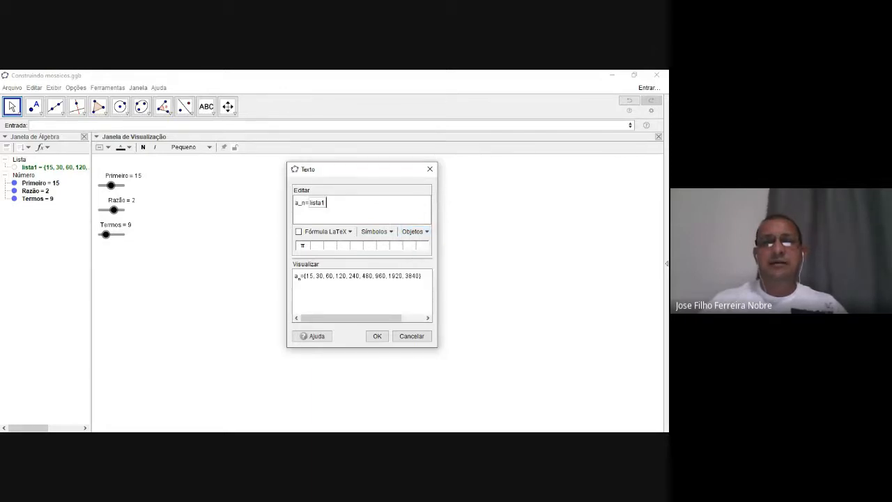
pyautogui.click(378, 336)
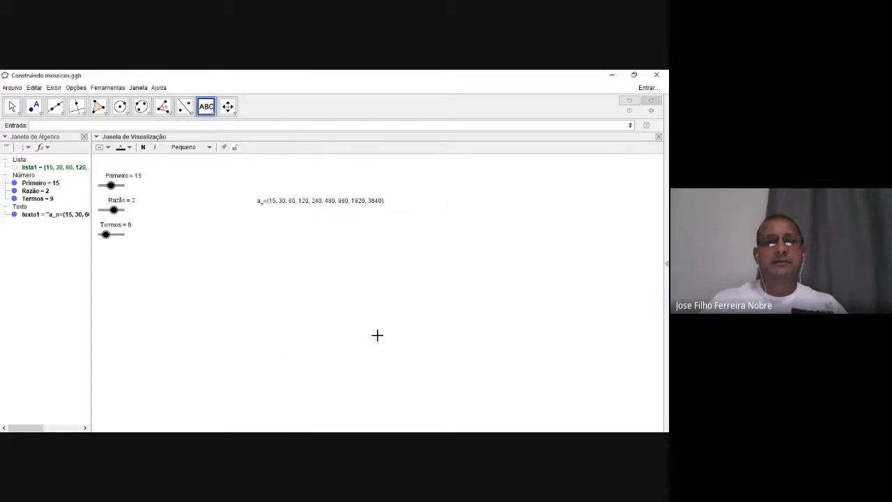
# Step: Set the a_n sequence text's size to Muito Grande and move it to the empty area below the sliders
pyautogui.click(12, 106)
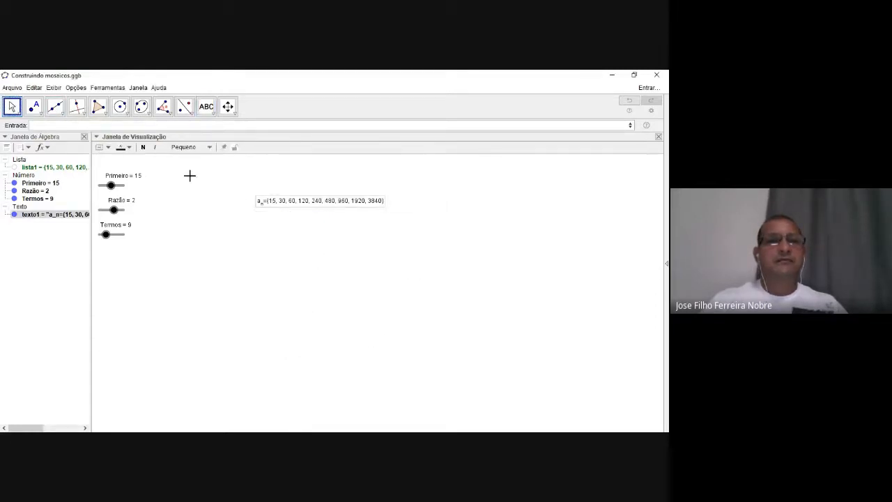
pyautogui.click(209, 148)
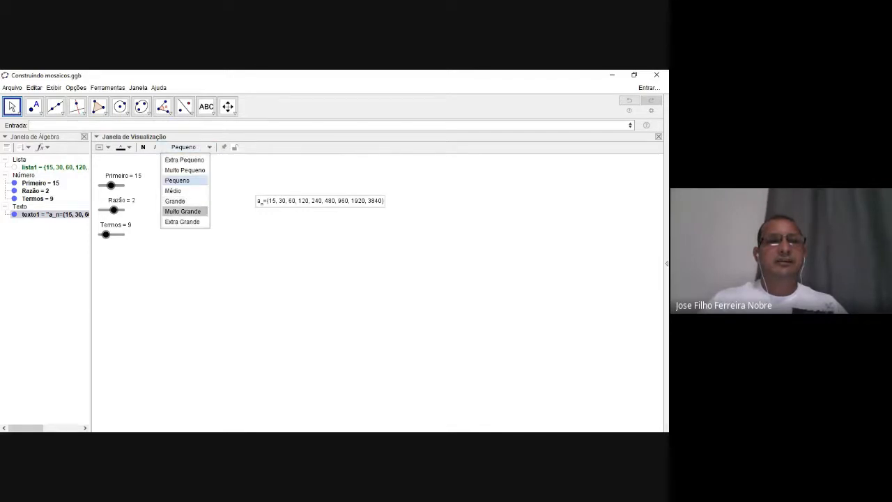
pyautogui.click(182, 211)
pyautogui.moveTo(336, 216); pyautogui.dragTo(212, 299)
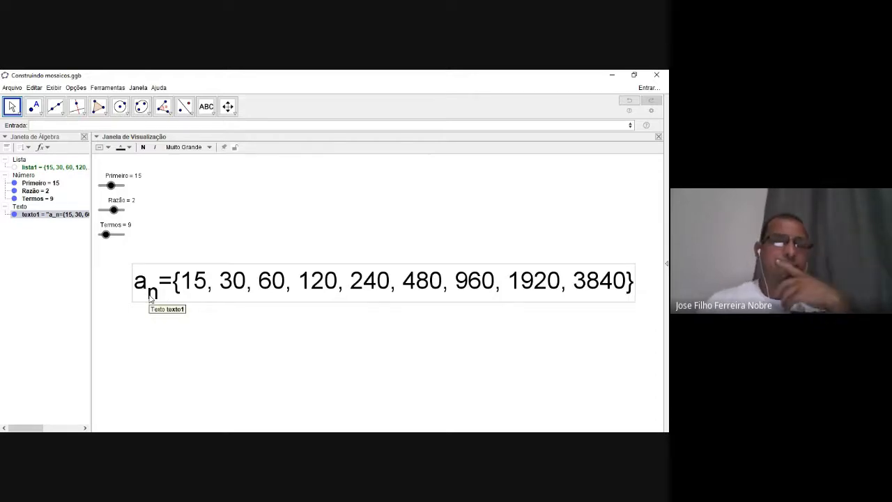
# Step: Edit the a_n sequence text to display as a LaTeX formula
pyautogui.doubleClick(193, 285)
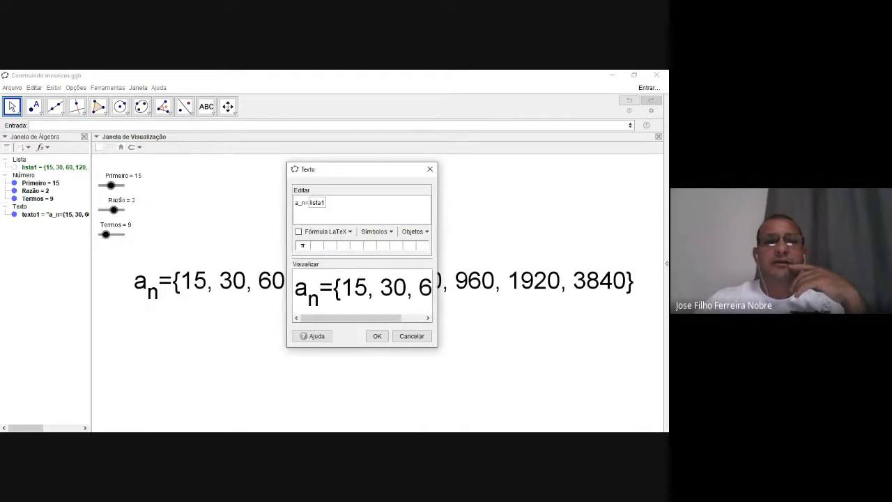
pyautogui.click(299, 232)
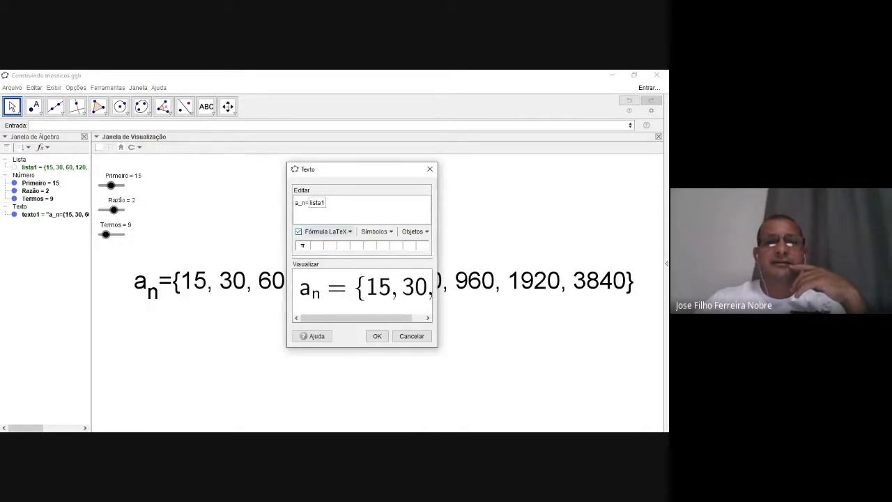
pyautogui.click(377, 336)
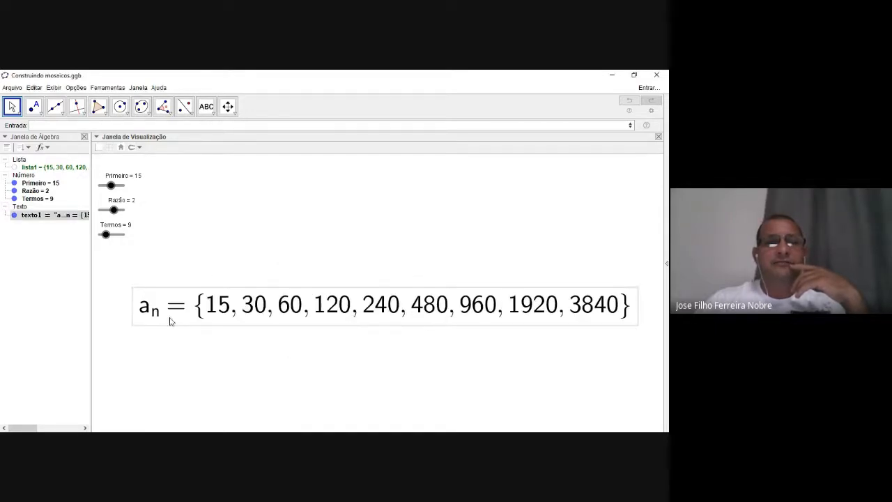
pyautogui.rightClick(222, 310)
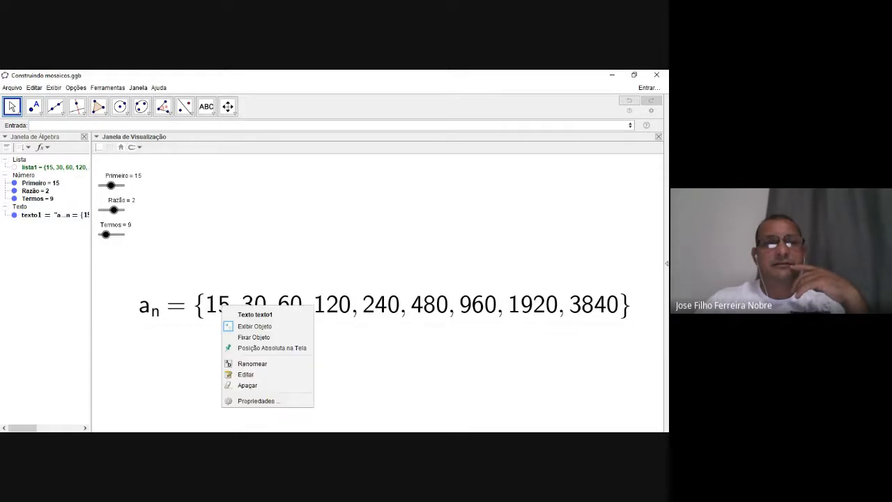
pyautogui.click(199, 305)
pyautogui.doubleClick(199, 305)
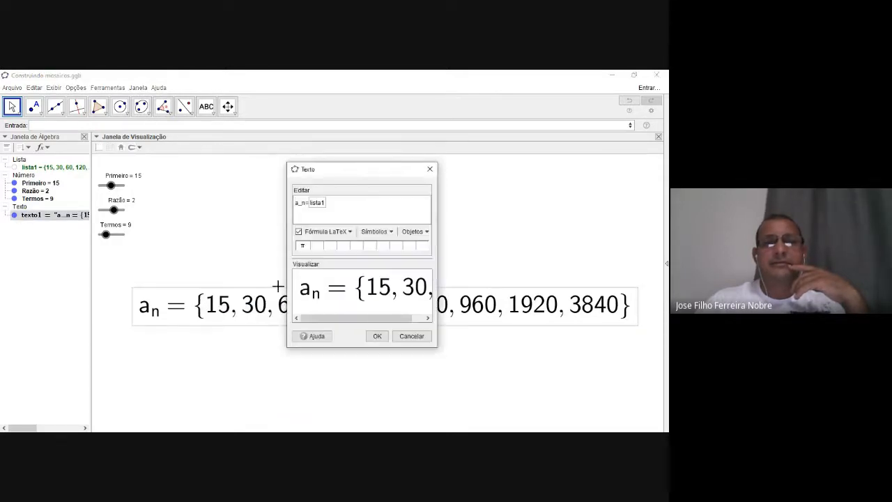
pyautogui.click(325, 231)
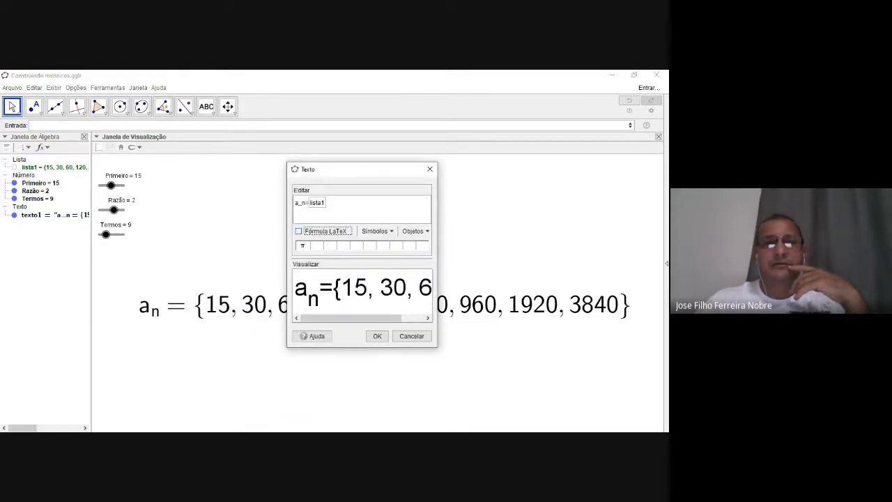
pyautogui.click(299, 232)
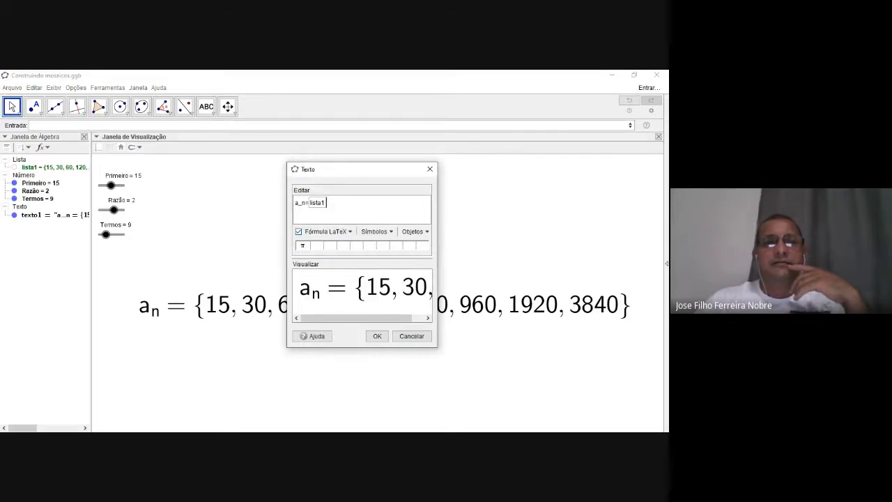
# Step: Start rewriting the text's content as a_n, discarding the edit, and delete the a_n sequence text
pyautogui.hotkey('ctrl', 'a')
pyautogui.press('BackSpace')
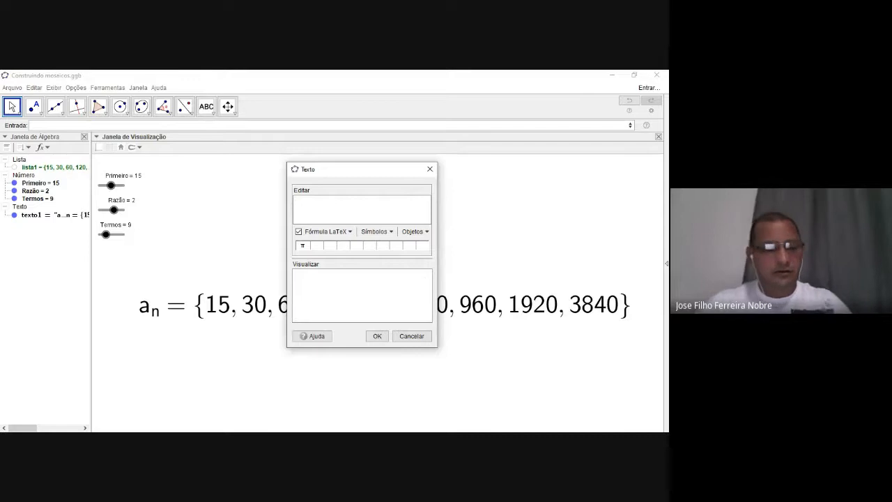
pyautogui.write('a_')
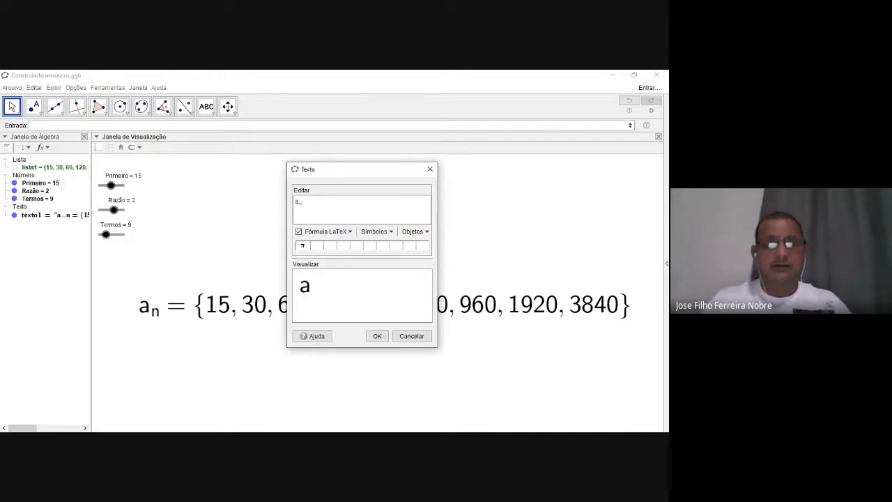
pyautogui.write('n')
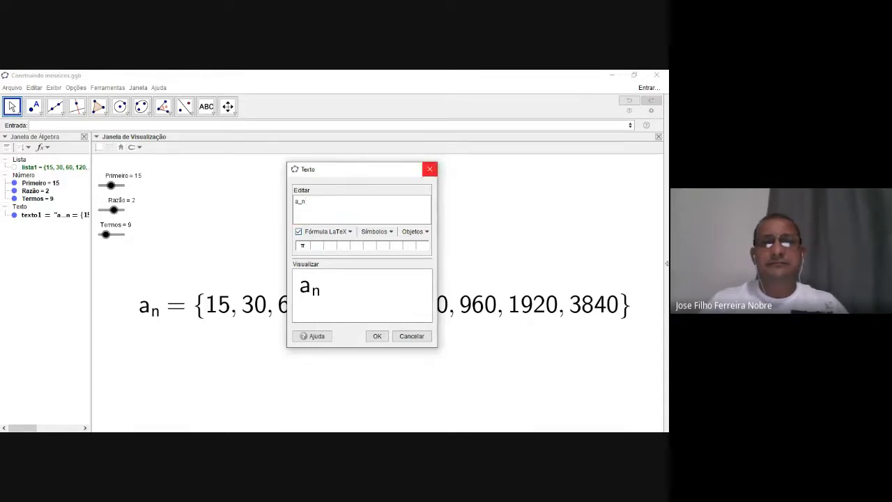
pyautogui.click(430, 169)
pyautogui.press('Delete')
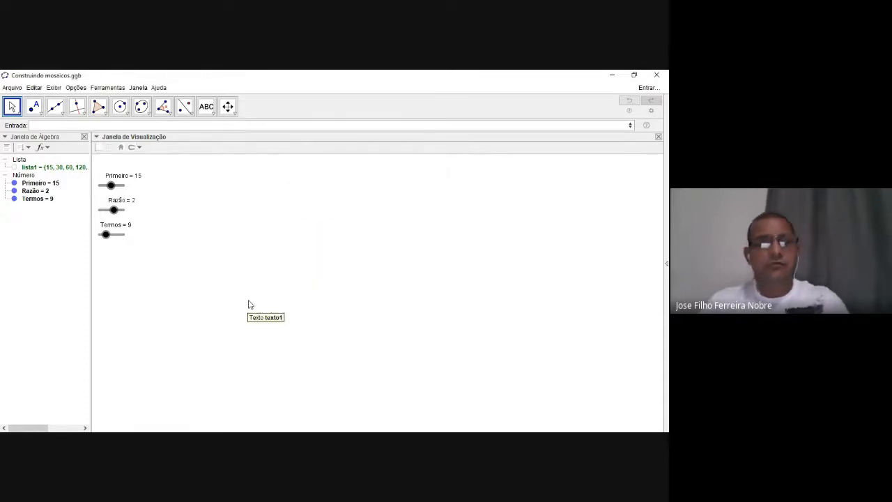
# Step: Insert a LaTeX formula text beside the sliders reading a_n= followed by the linked object lista1
pyautogui.click(210, 120)
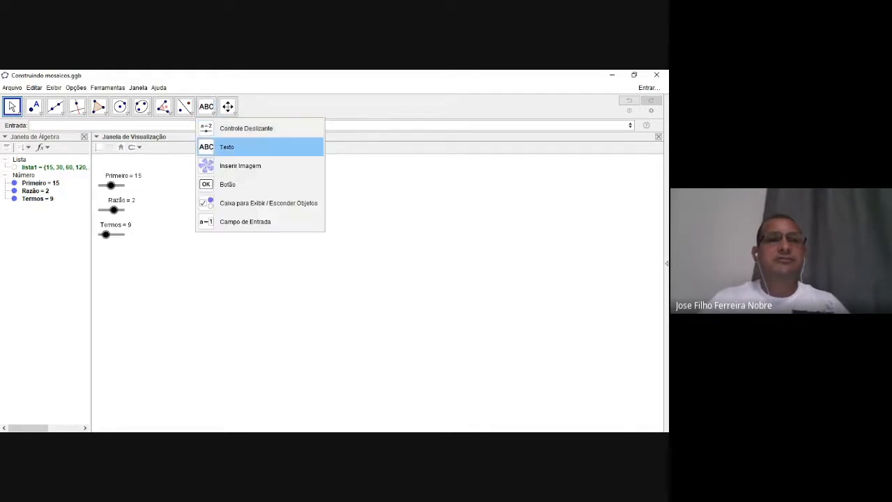
pyautogui.click(223, 145)
pyautogui.click(253, 202)
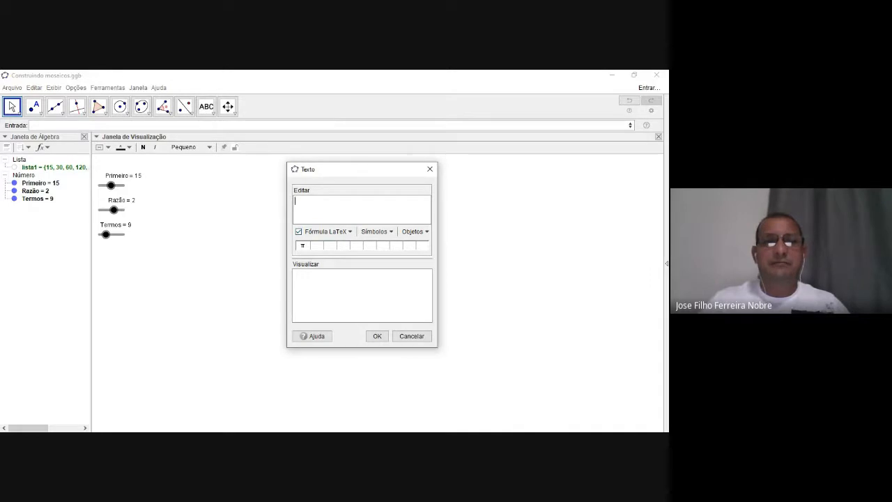
pyautogui.write('a_n=')
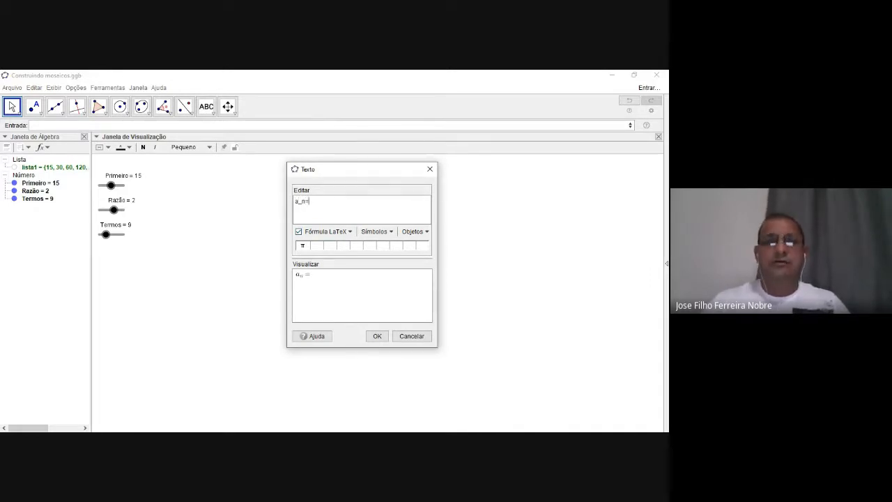
pyautogui.click(415, 231)
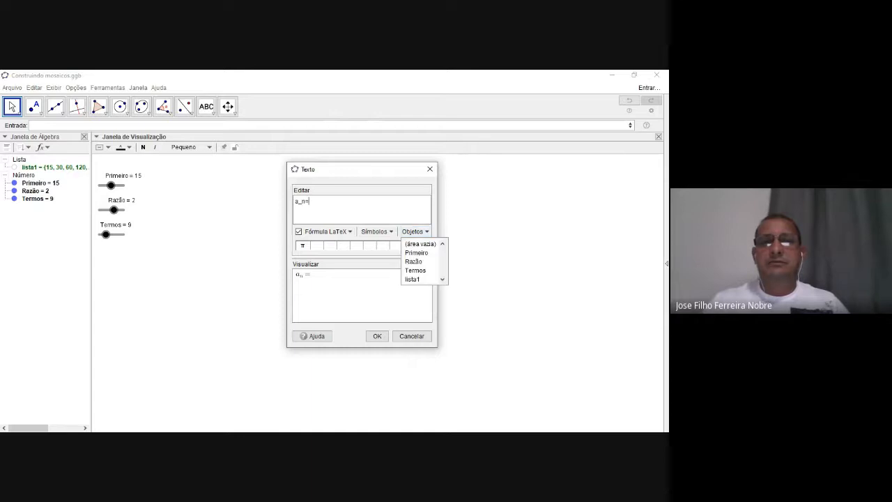
pyautogui.click(412, 279)
pyautogui.click(377, 336)
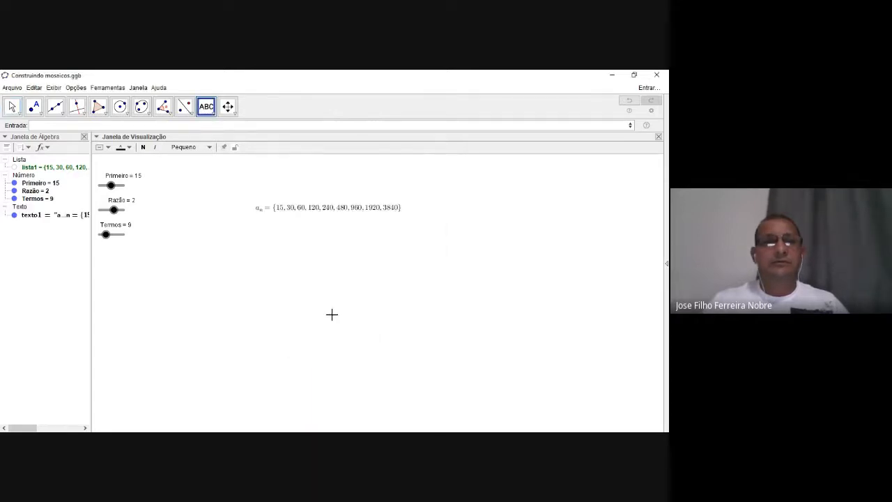
# Step: Set the new a_n formula text's size to Muito Grande and move it below the three sliders
pyautogui.click(12, 108)
pyautogui.click(259, 209)
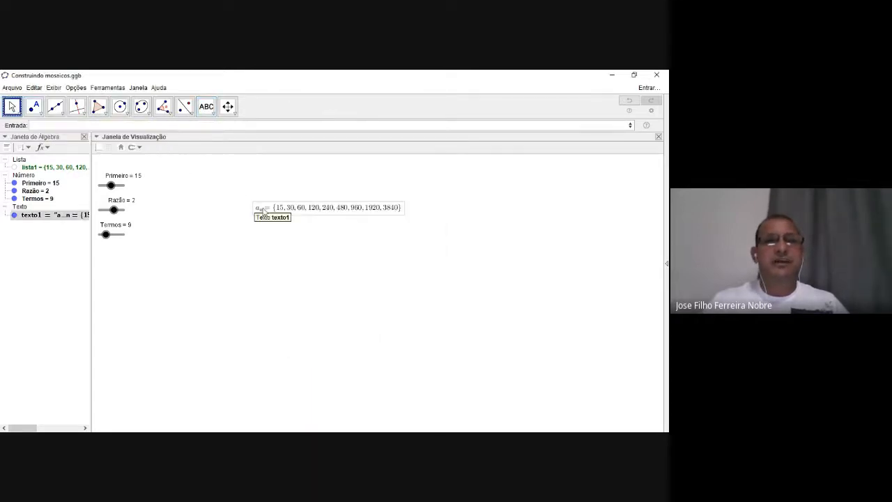
pyautogui.click(206, 150)
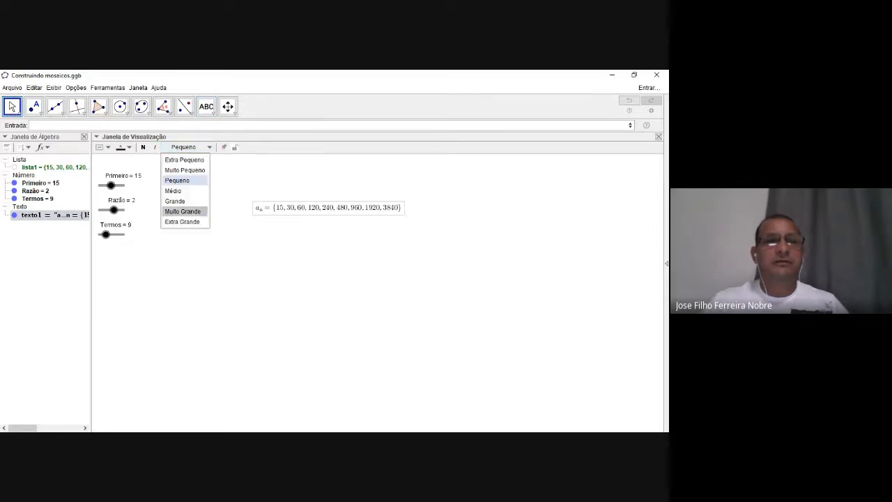
pyautogui.click(184, 211)
pyautogui.moveTo(294, 233); pyautogui.dragTo(160, 285)
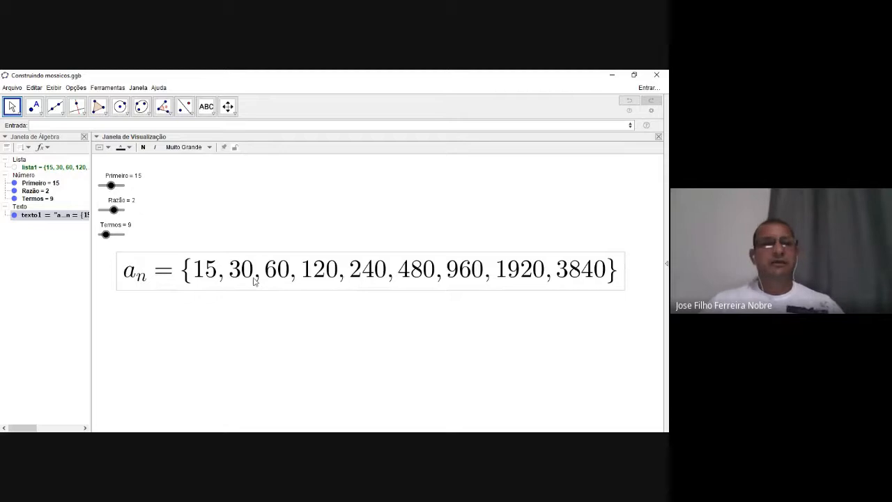
# Step: Set the Primeiro slider to 11 and the Termos slider to 30, then move the a_n text slightly lower
pyautogui.moveTo(114, 211); pyautogui.dragTo(106, 236)
pyautogui.moveTo(111, 185); pyautogui.dragTo(115, 216)
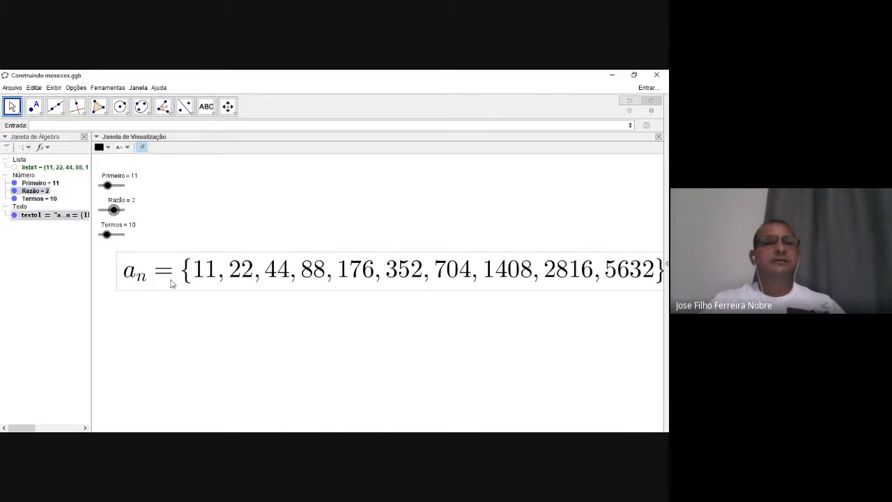
pyautogui.moveTo(107, 235); pyautogui.dragTo(124, 235)
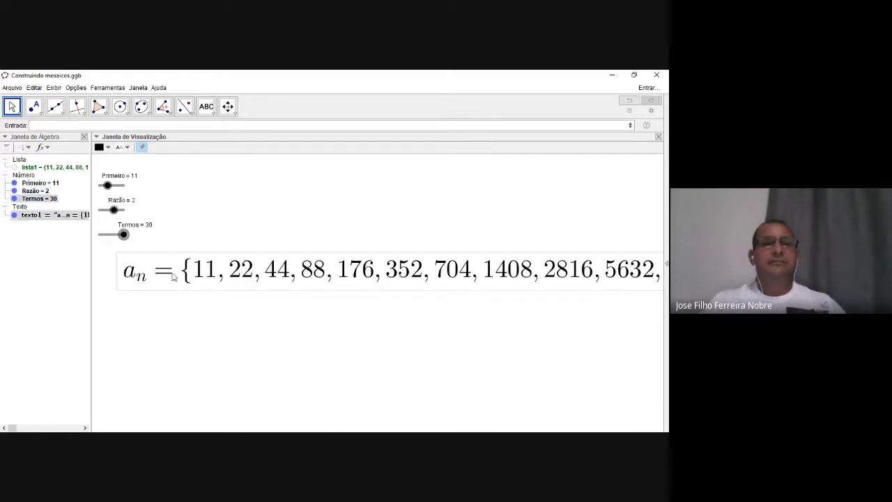
pyautogui.moveTo(304, 278); pyautogui.dragTo(299, 296)
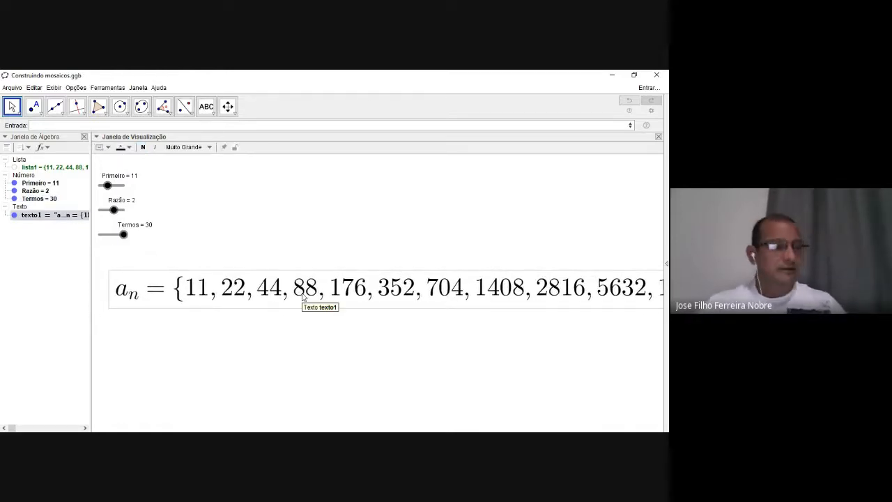
pyautogui.click(347, 343)
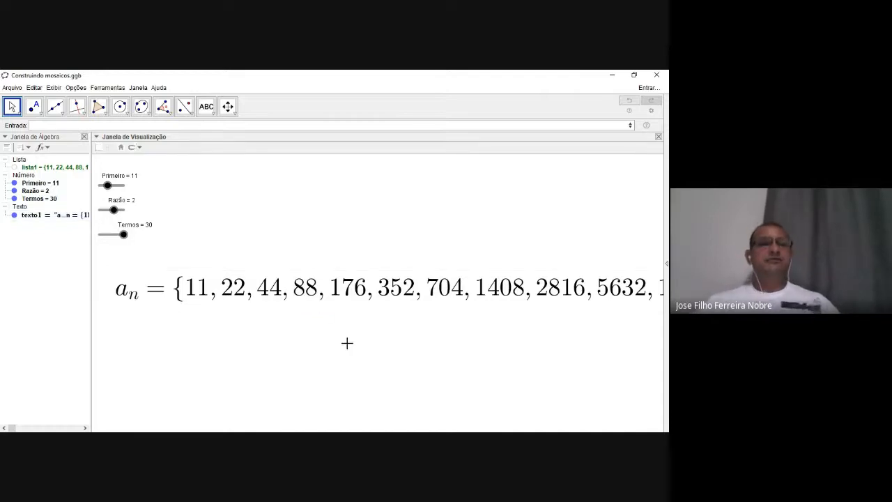
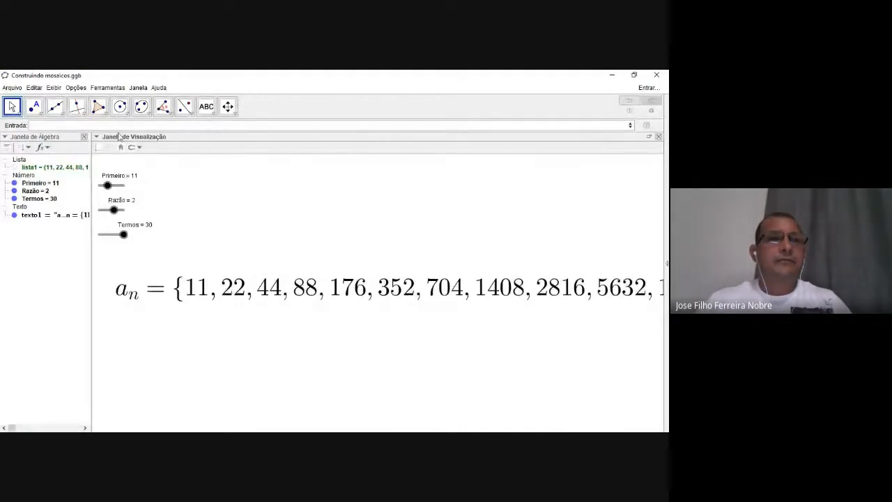
# Step: Examine the sequence definition behind lista1 in the algebra list
pyautogui.click(65, 125)
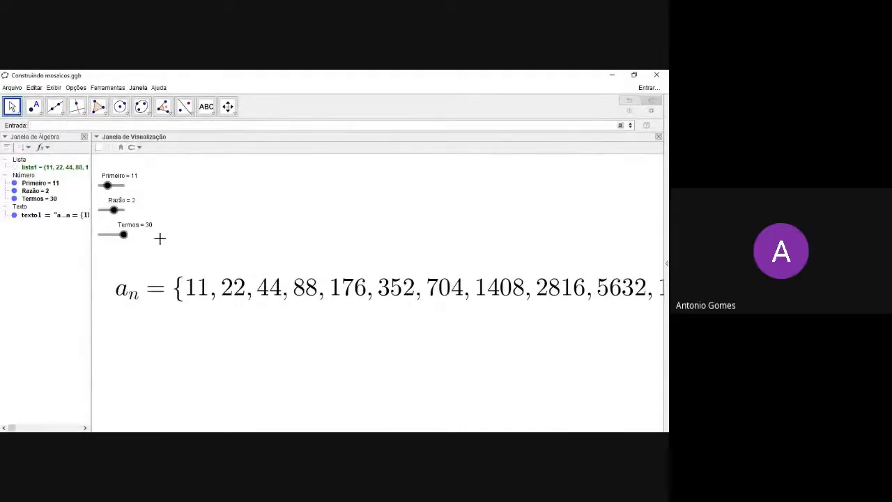
pyautogui.click(227, 300)
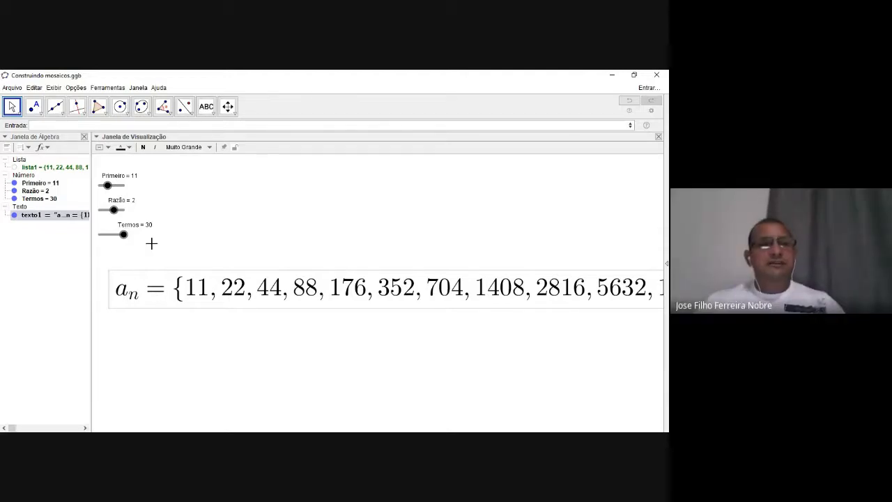
pyautogui.click(57, 125)
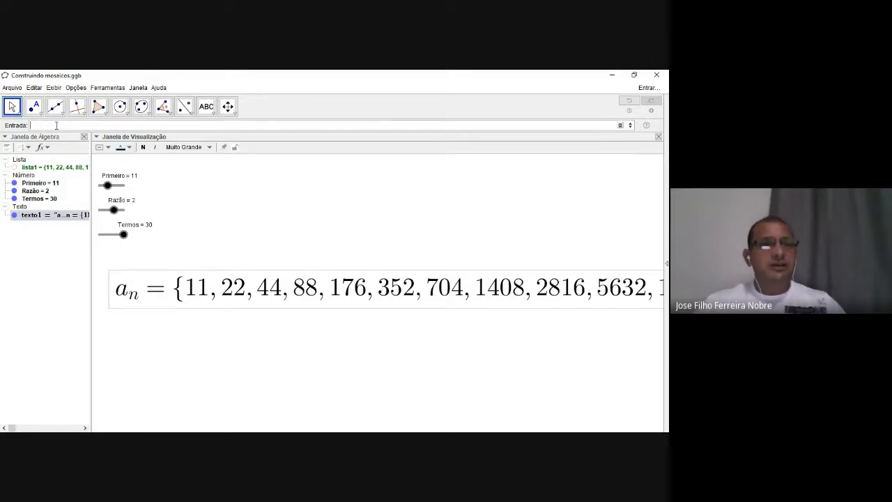
pyautogui.click(21, 168)
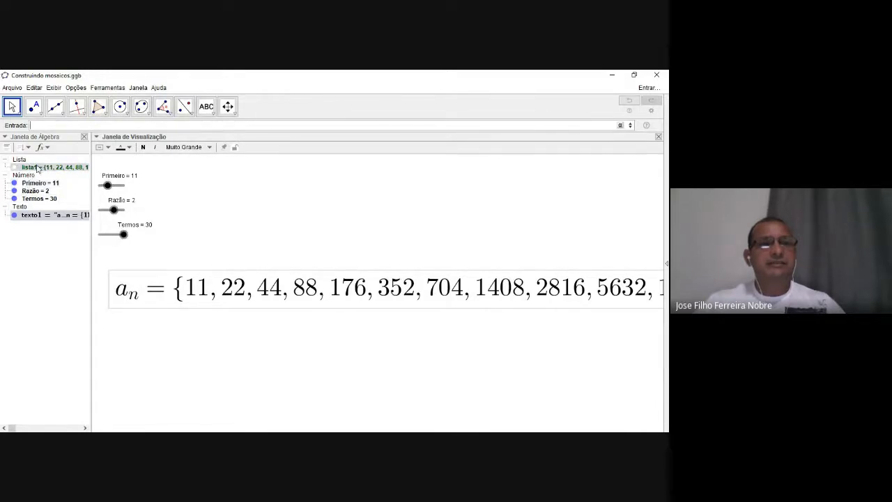
pyautogui.click(28, 175)
pyautogui.click(35, 167)
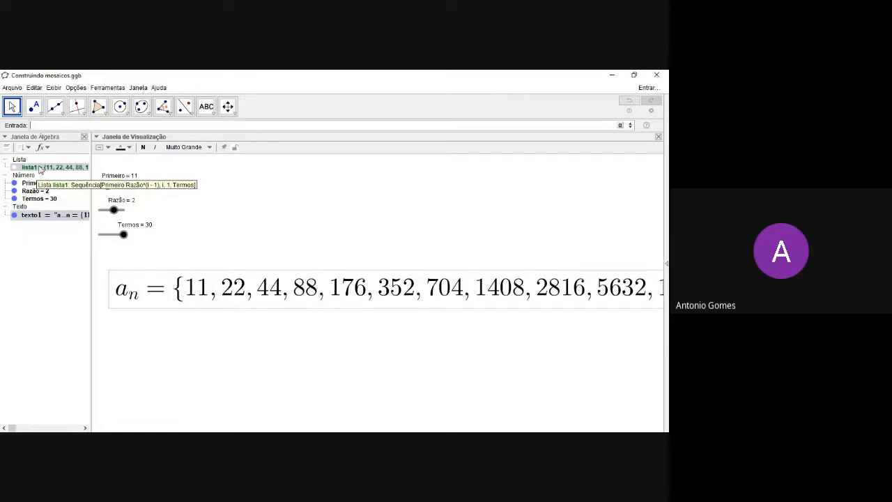
pyautogui.click(232, 196)
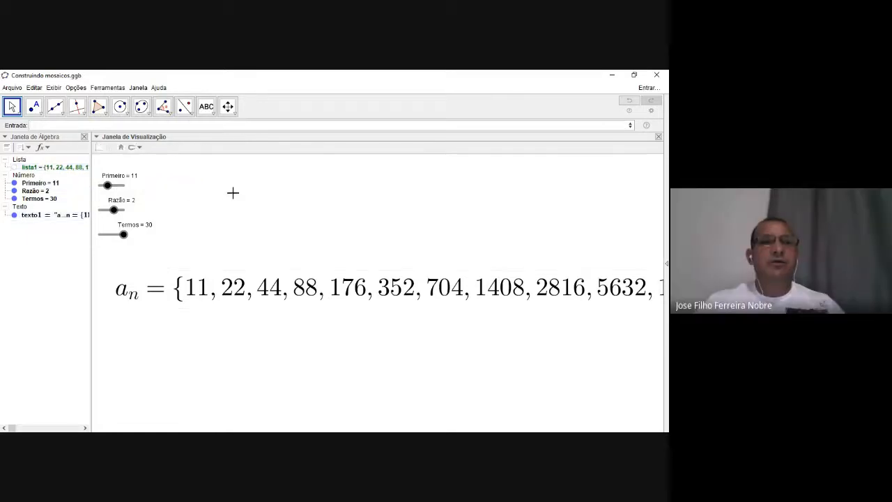
# Step: Insert a second LaTeX text reading a_n= followed by the linked object lista1, and place it just above the large a_n text
pyautogui.click(207, 108)
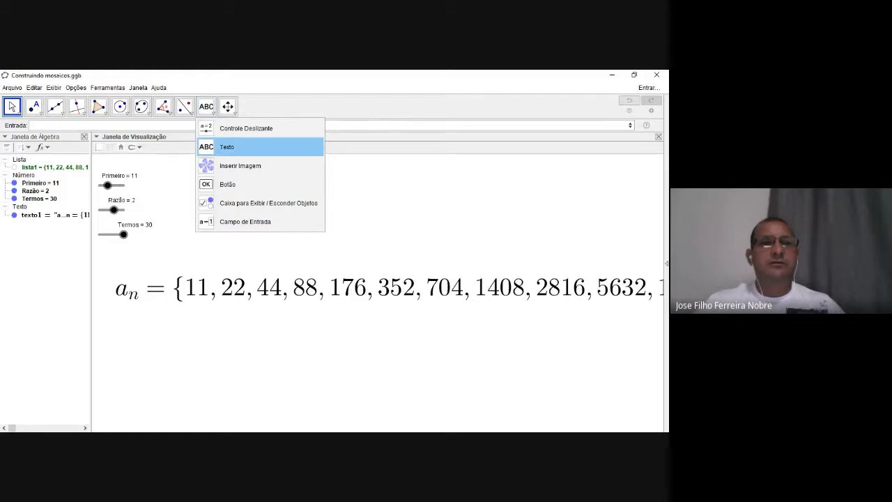
pyautogui.click(227, 147)
pyautogui.click(248, 200)
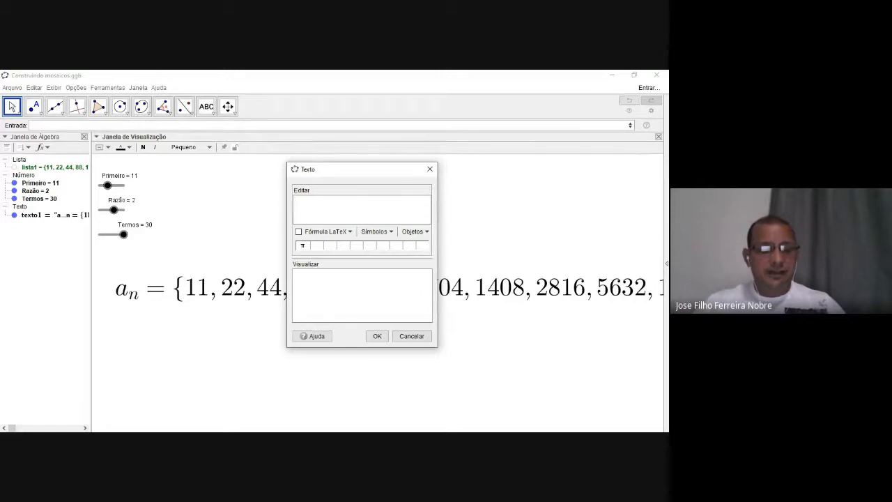
pyautogui.write('a_')
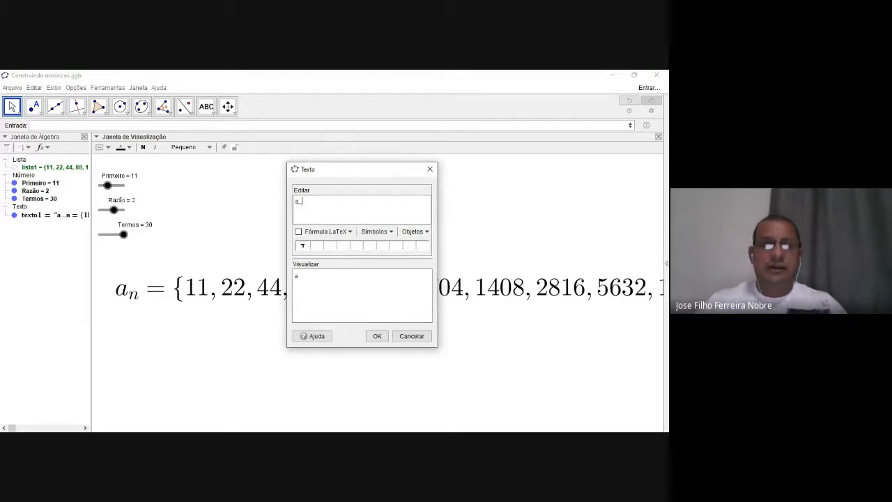
pyautogui.write('n')
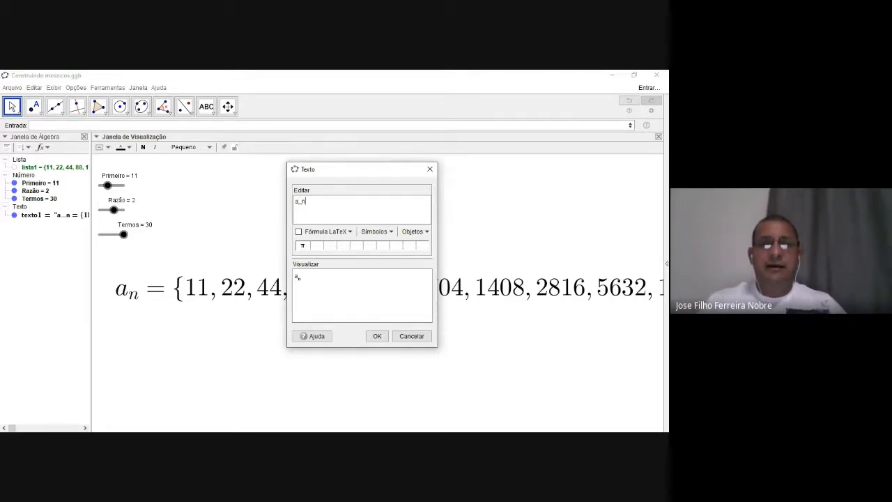
pyautogui.click(299, 232)
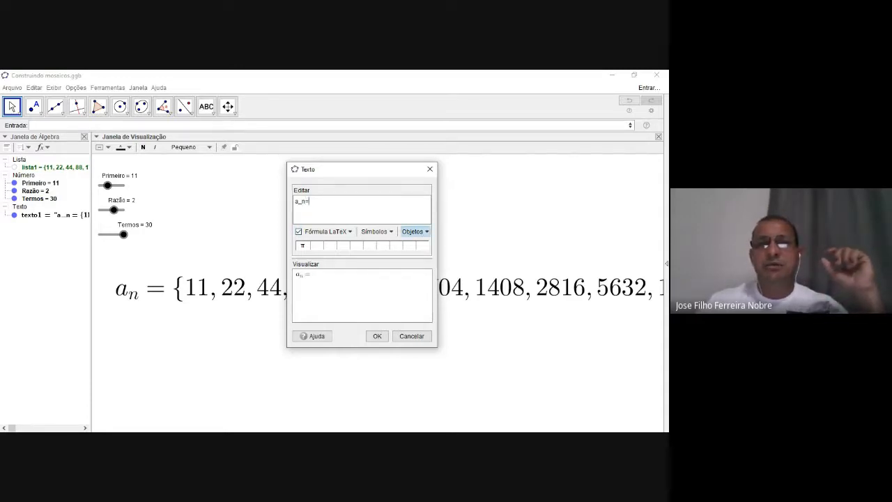
pyautogui.click(414, 232)
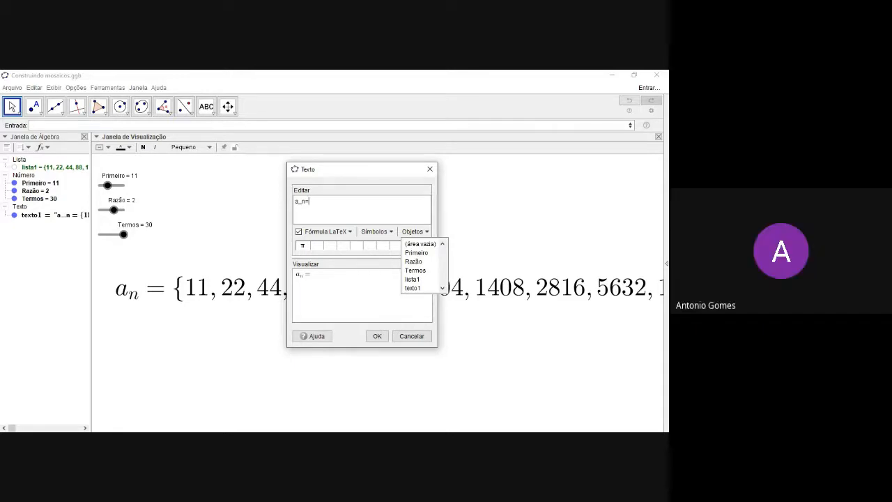
pyautogui.click(412, 279)
pyautogui.click(377, 336)
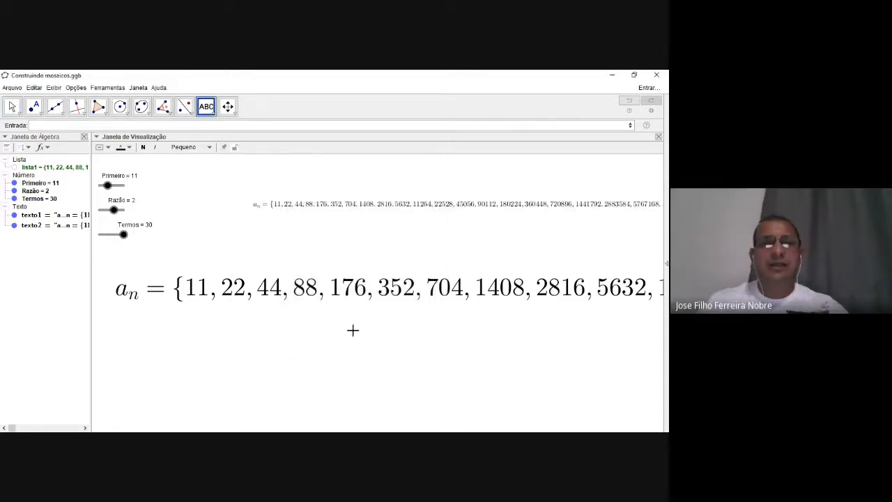
pyautogui.moveTo(309, 230); pyautogui.dragTo(234, 258)
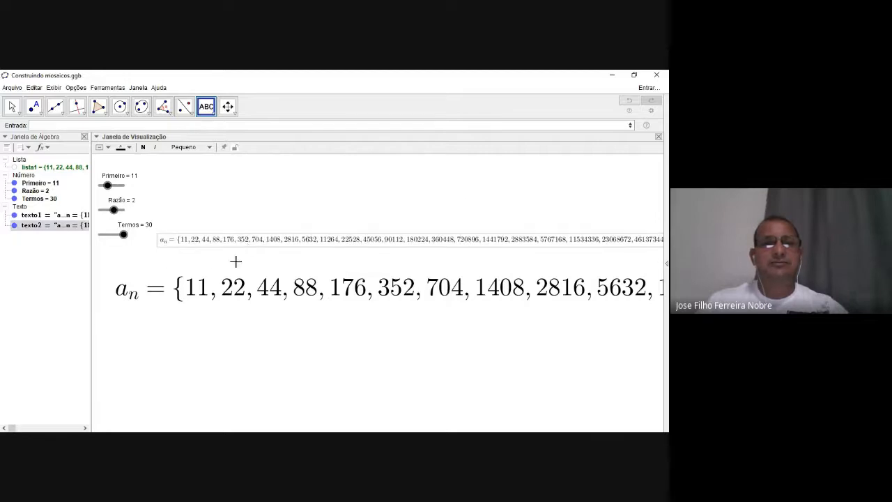
# Step: Delete both a_n texts and clear all remaining objects, including lista1 and the Primeiro, Razão and Termos sliders
pyautogui.click(11, 106)
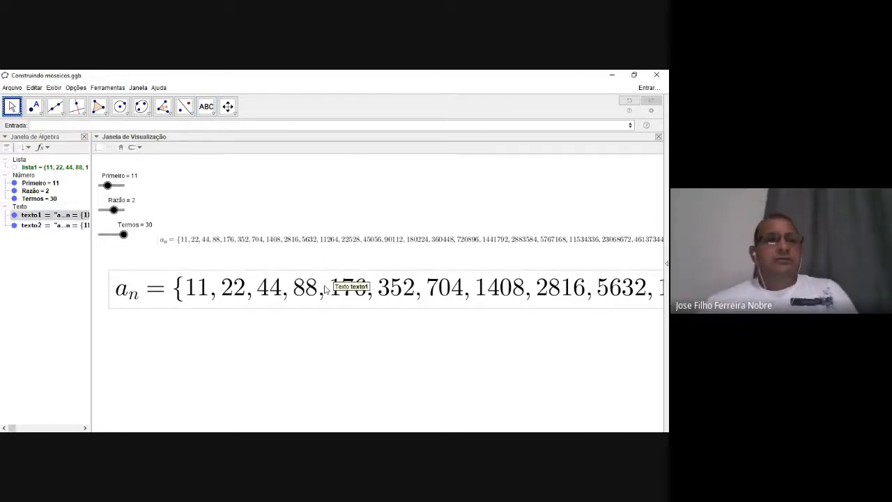
pyautogui.click(160, 303)
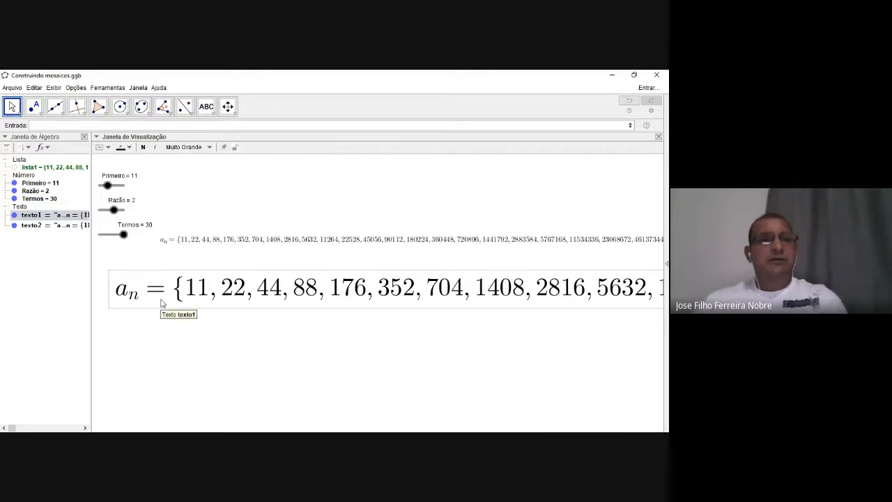
pyautogui.press('Delete')
pyautogui.click(183, 241)
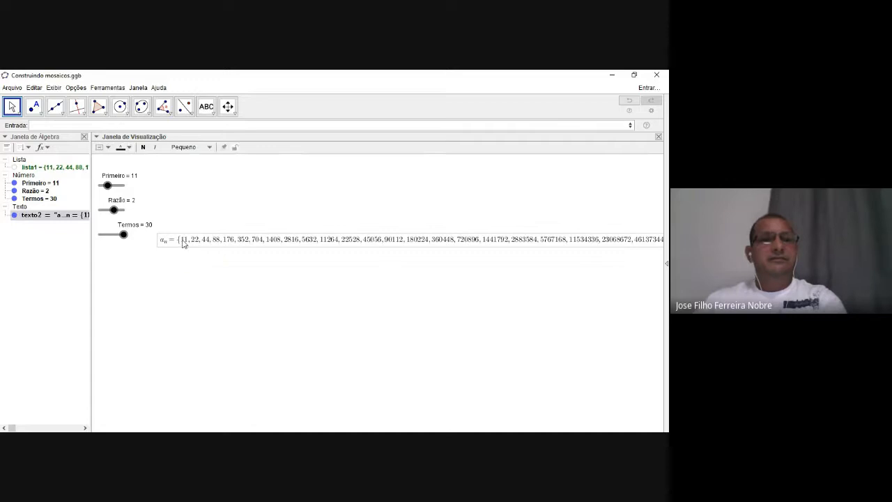
pyautogui.press('Delete')
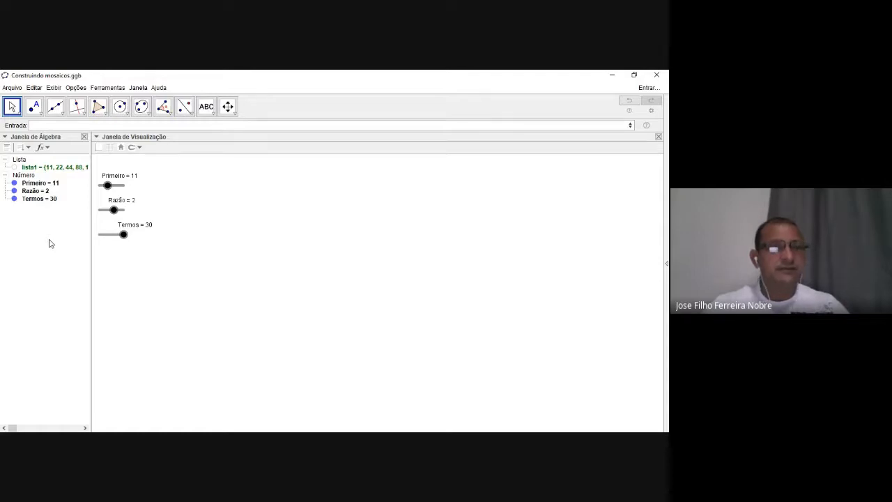
pyautogui.hotkey('ctrl', 'a')
pyautogui.press('Delete')
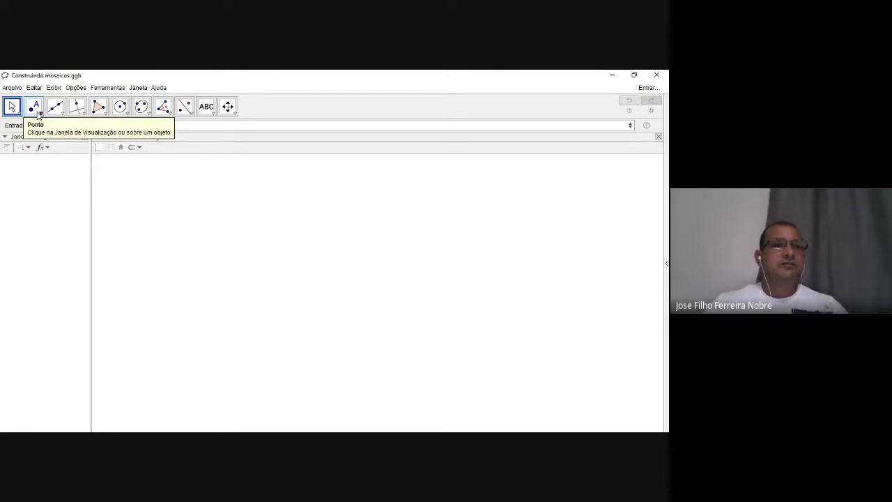
# Step: Show the grid and axes in the empty graphics view so that mainly the first quadrant is displayed
pyautogui.click(111, 148)
pyautogui.click(98, 148)
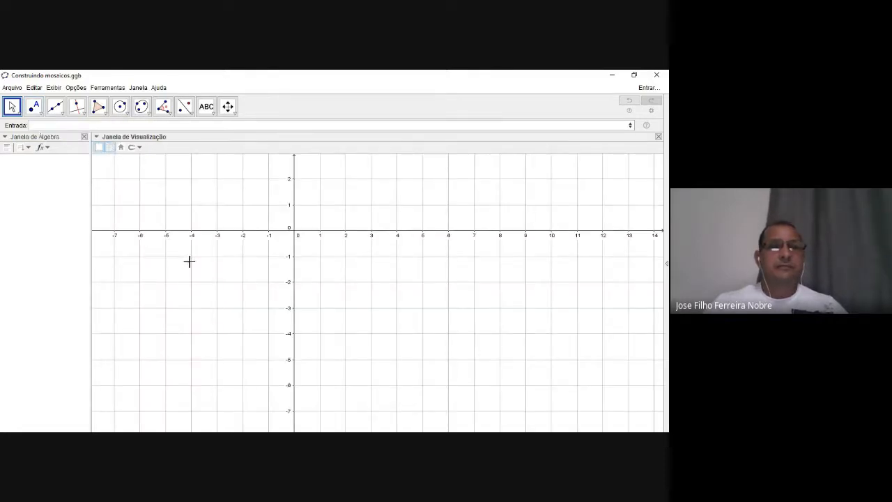
pyautogui.moveTo(213, 256); pyautogui.dragTo(42, 412)
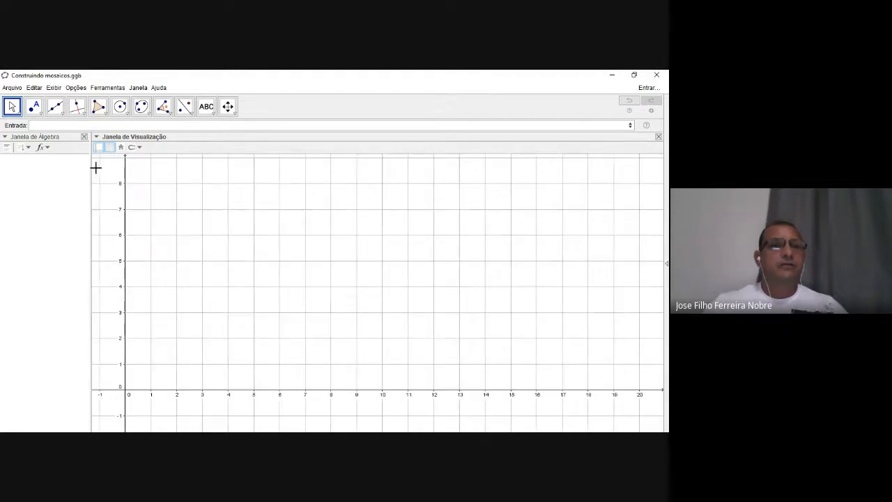
# Step: Place four free points on the grid: A at (3, 5), B near (4.16, 7.98), C near (7.26, 6.93) and D near (7.42, 2.64)
pyautogui.click(33, 107)
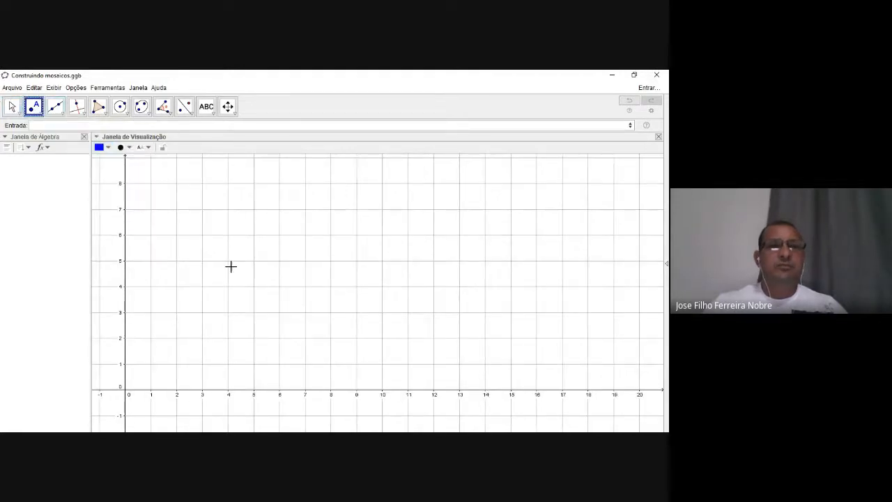
pyautogui.click(202, 260)
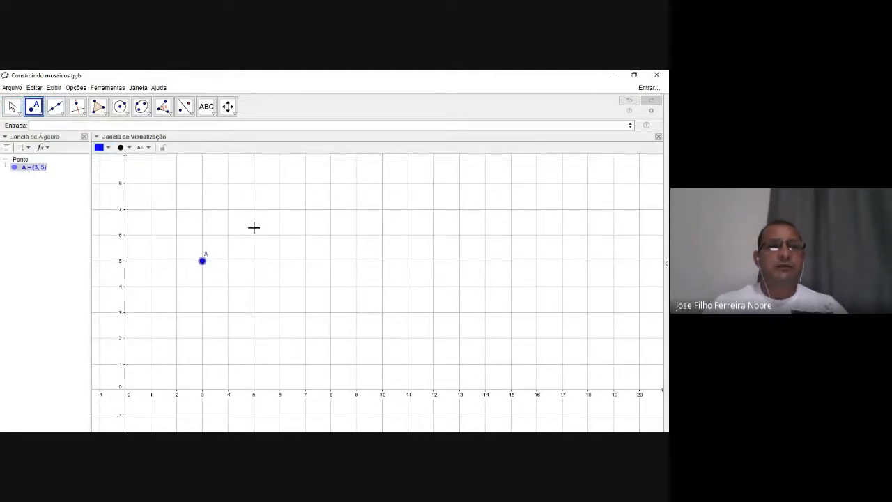
pyautogui.click(232, 184)
pyautogui.click(312, 210)
pyautogui.click(316, 322)
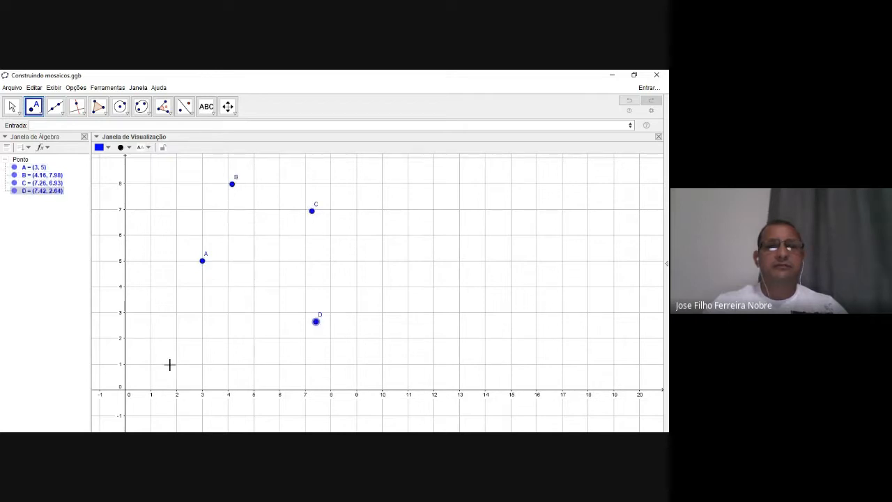
pyautogui.click(12, 106)
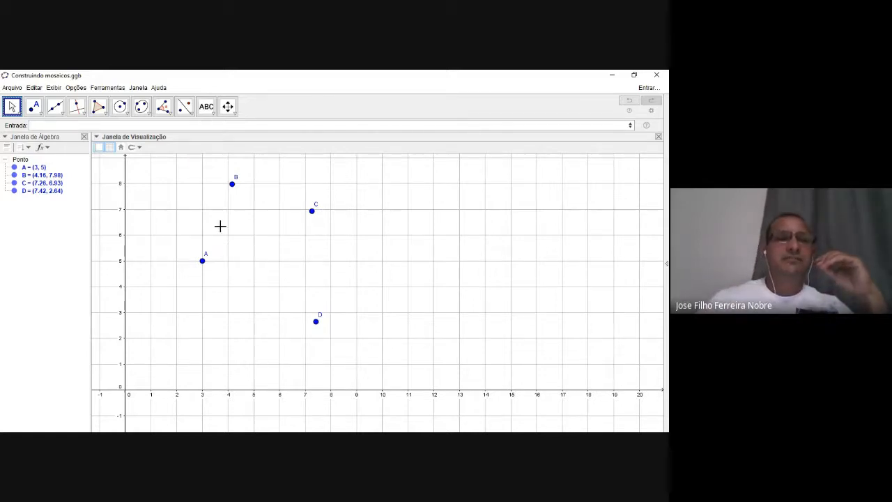
pyautogui.click(106, 112)
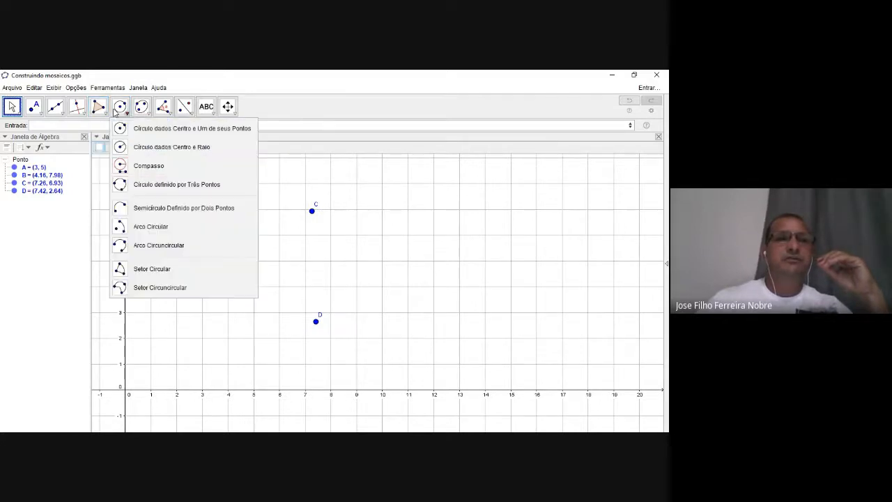
pyautogui.click(313, 186)
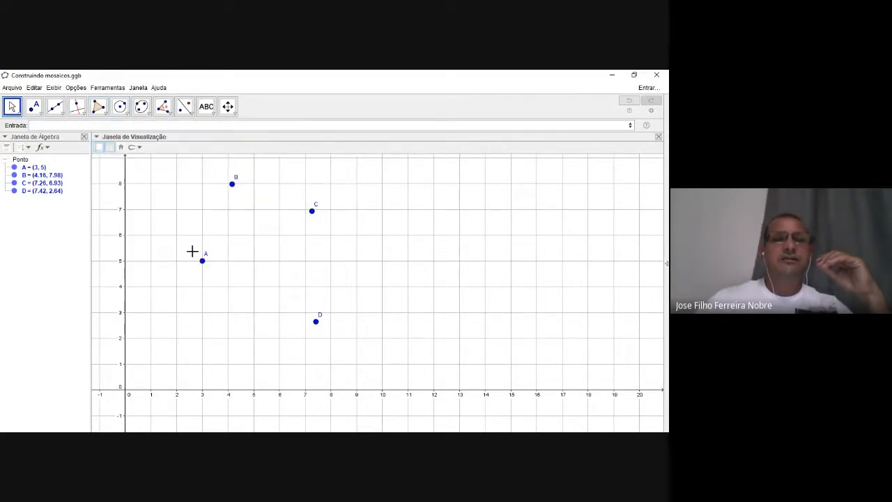
pyautogui.click(60, 126)
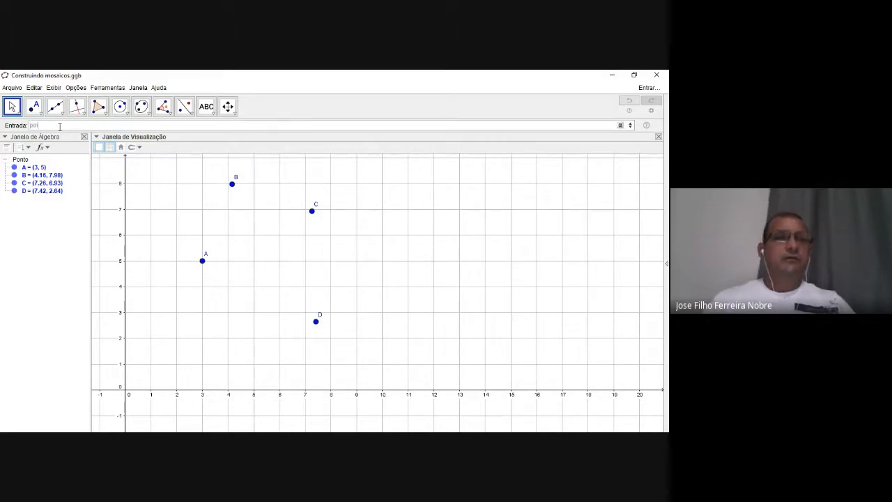
pyautogui.write('pol')
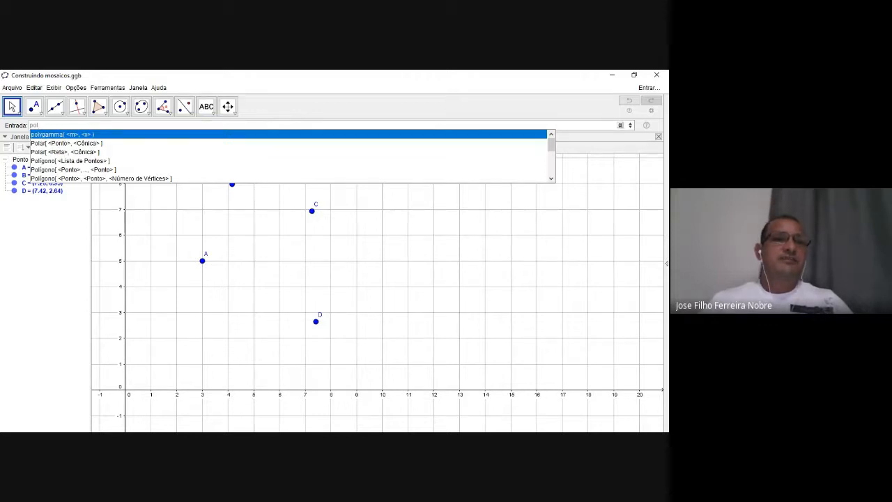
pyautogui.click(46, 161)
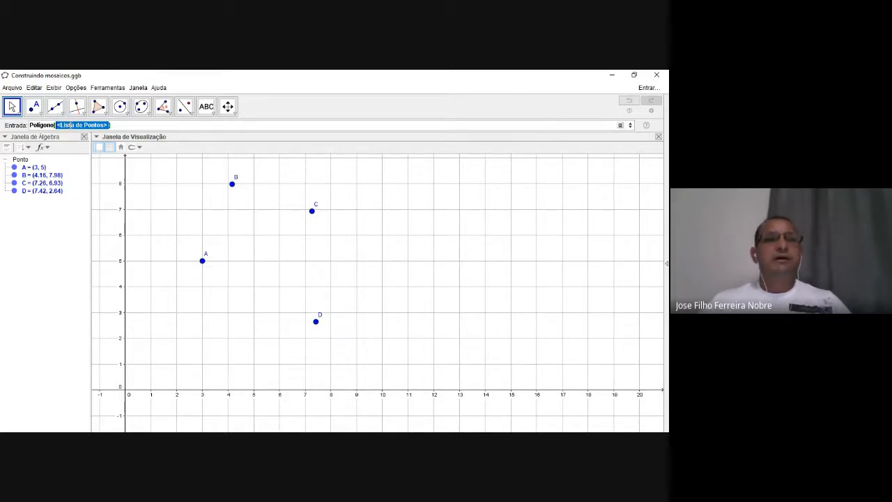
pyautogui.click(166, 200)
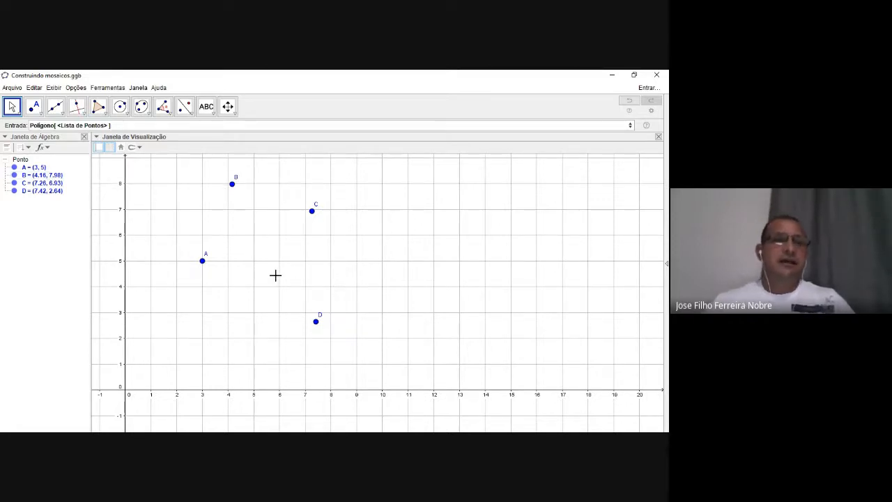
pyautogui.click(121, 125)
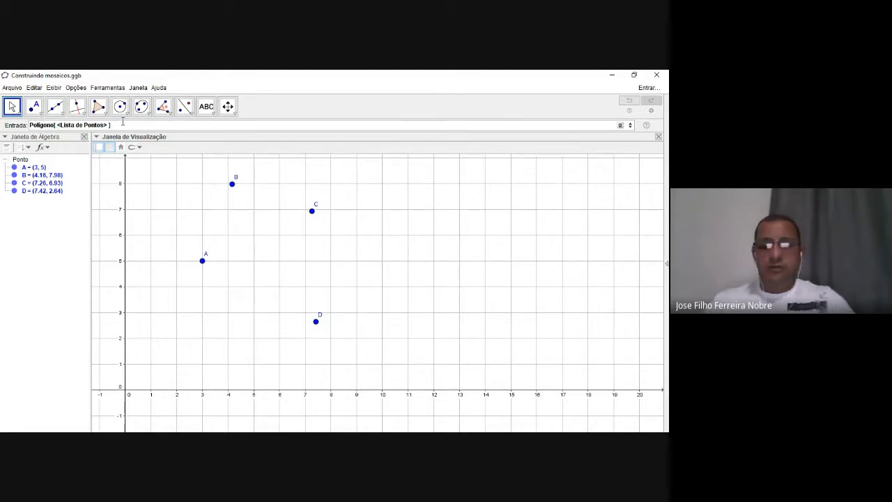
pyautogui.press('BackSpace')
pyautogui.press('BackSpace')
pyautogui.press('BackSpace')
pyautogui.press('BackSpace')
pyautogui.press('BackSpace')
pyautogui.press('BackSpace')
pyautogui.press('BackSpace')
pyautogui.press('BackSpace')
pyautogui.press('BackSpace')
pyautogui.press('BackSpace')
pyautogui.press('BackSpace')
pyautogui.press('BackSpace')
pyautogui.press('BackSpace')
pyautogui.press('BackSpace')
pyautogui.press('BackSpace')
pyautogui.press('BackSpace')
pyautogui.press('BackSpace')
pyautogui.press('BackSpace')
pyautogui.press('BackSpace')
pyautogui.press('BackSpace')
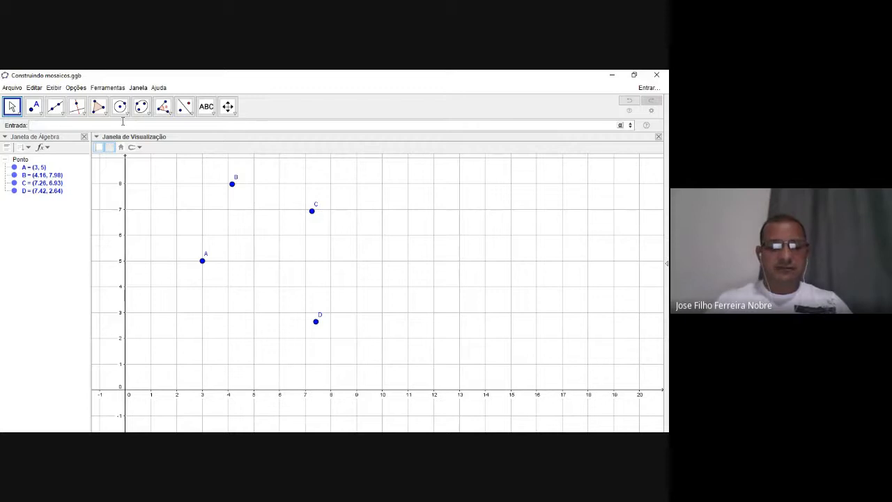
# Step: Create a list named lista containing the points A, B, C and D
pyautogui.write('lista')
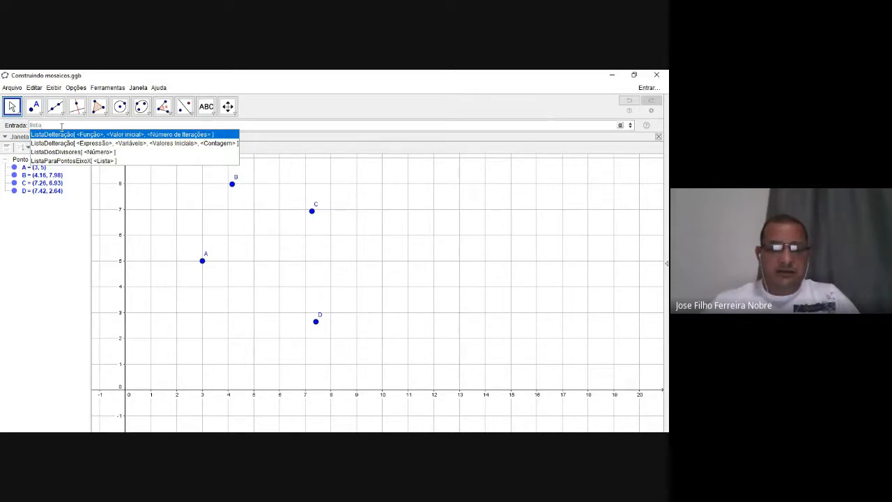
pyautogui.press('Escape')
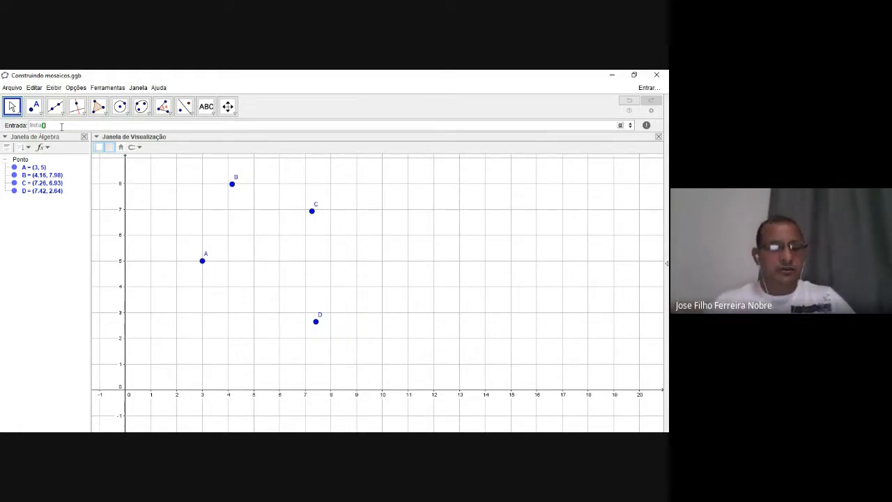
pyautogui.write('A,B')
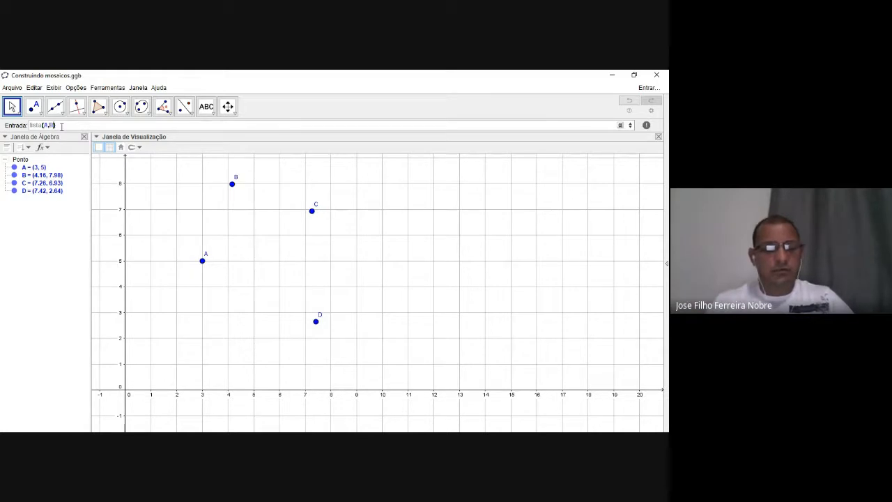
pyautogui.write(',C,D')
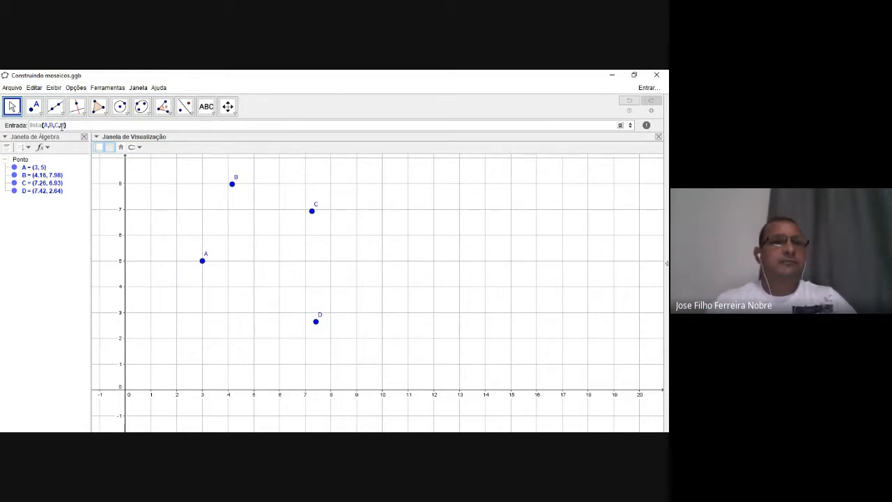
pyautogui.press('Return')
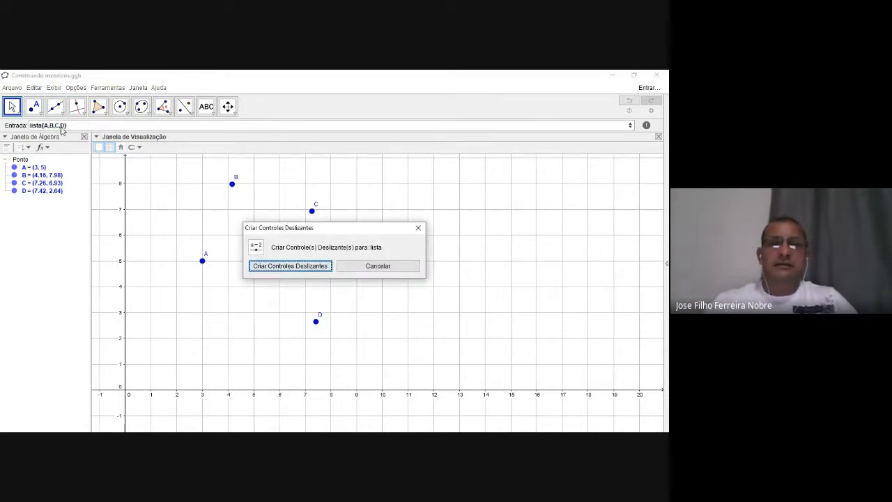
pyautogui.click(418, 227)
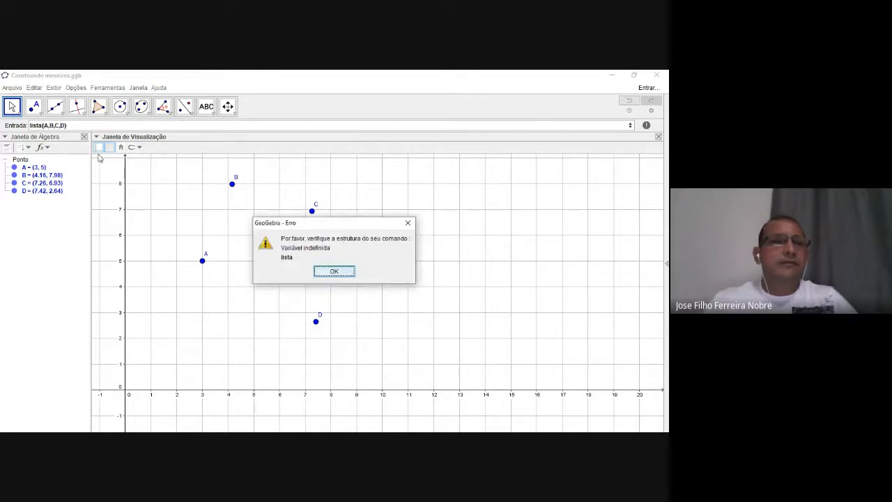
pyautogui.press('Return')
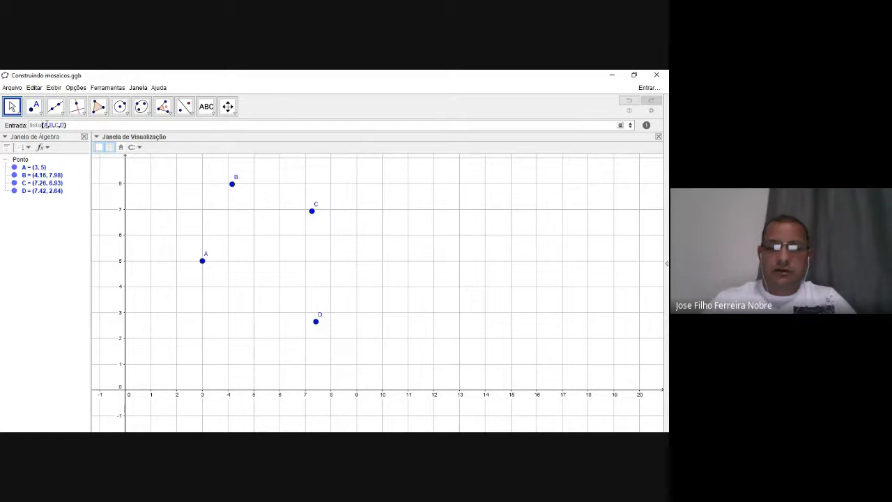
pyautogui.press('Return')
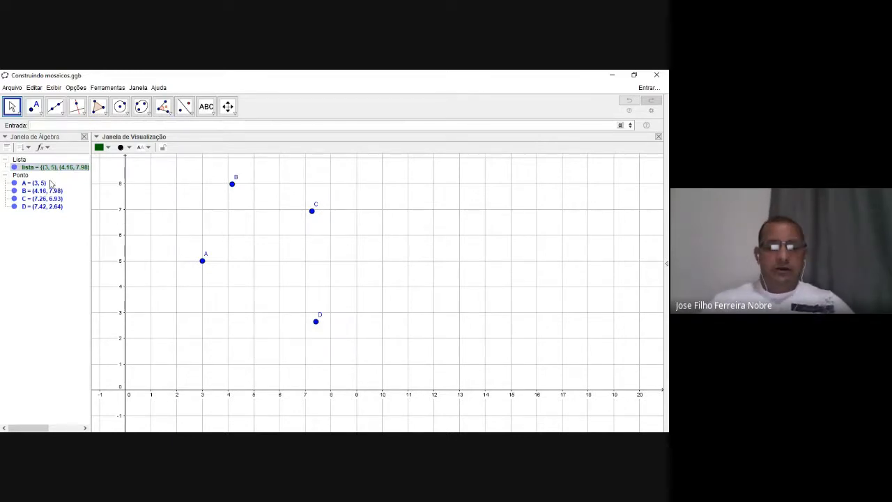
# Step: Create a polygon from the list of points with the command Polígono[lista]
pyautogui.write('LI')
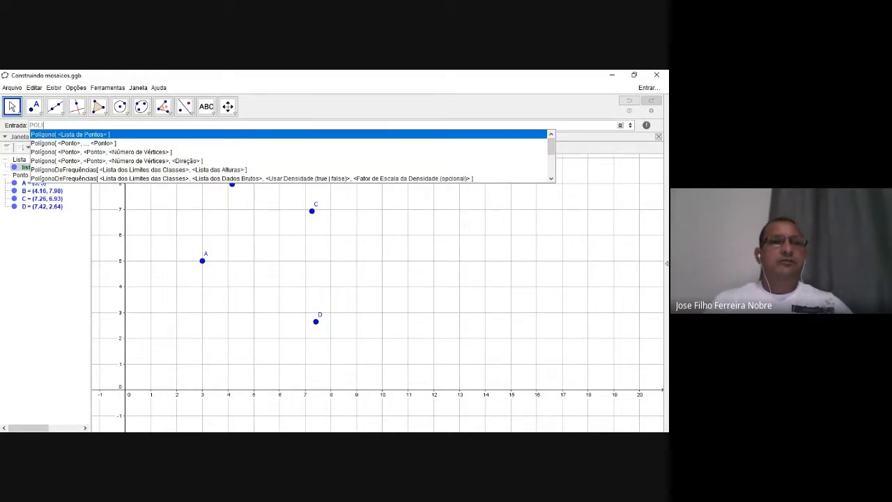
pyautogui.click(50, 134)
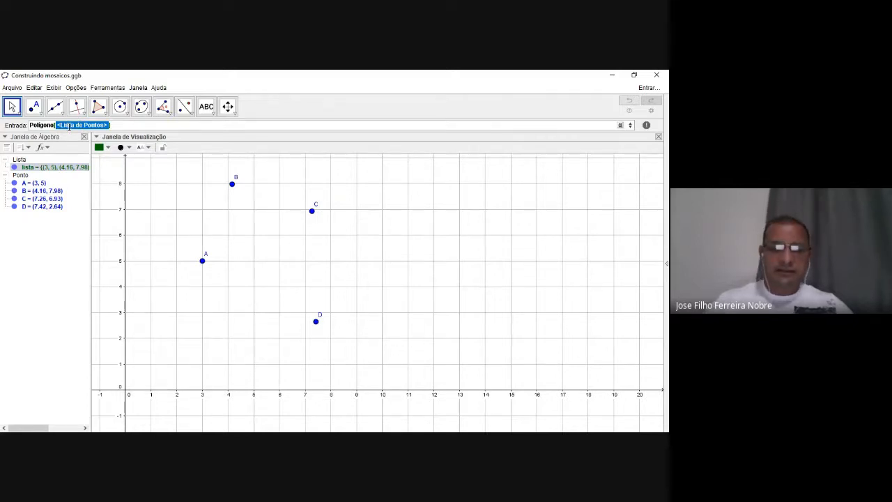
pyautogui.write('lis')
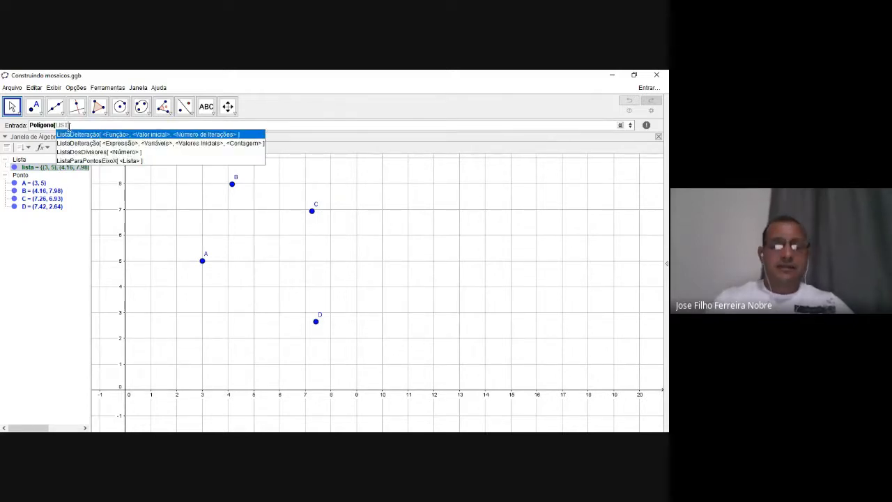
pyautogui.press('BackSpace')
pyautogui.press('BackSpace')
pyautogui.press('BackSpace')
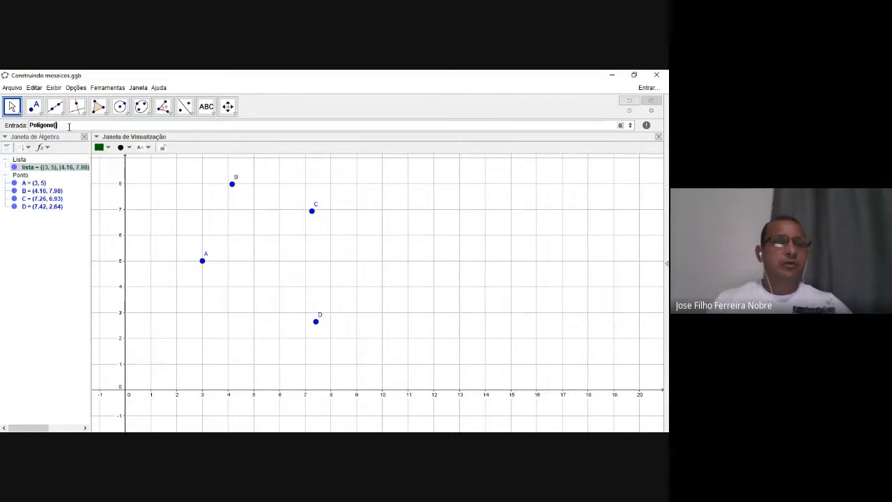
pyautogui.write('lista')
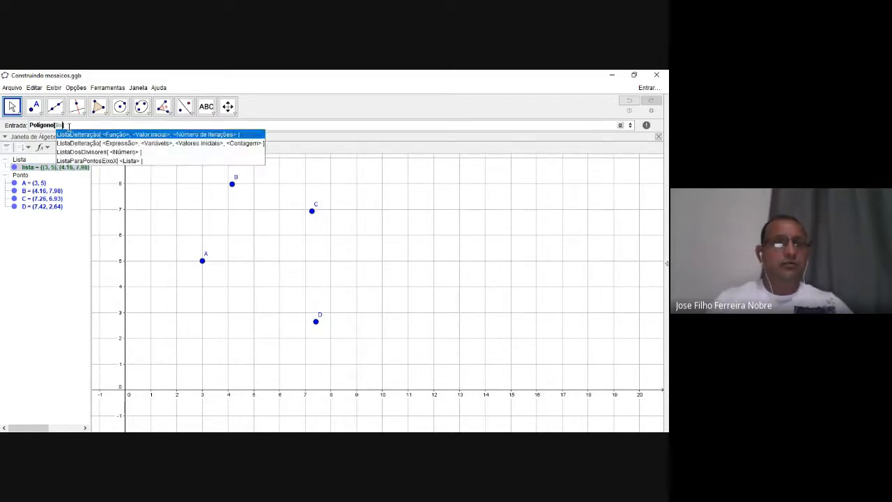
pyautogui.press('Return')
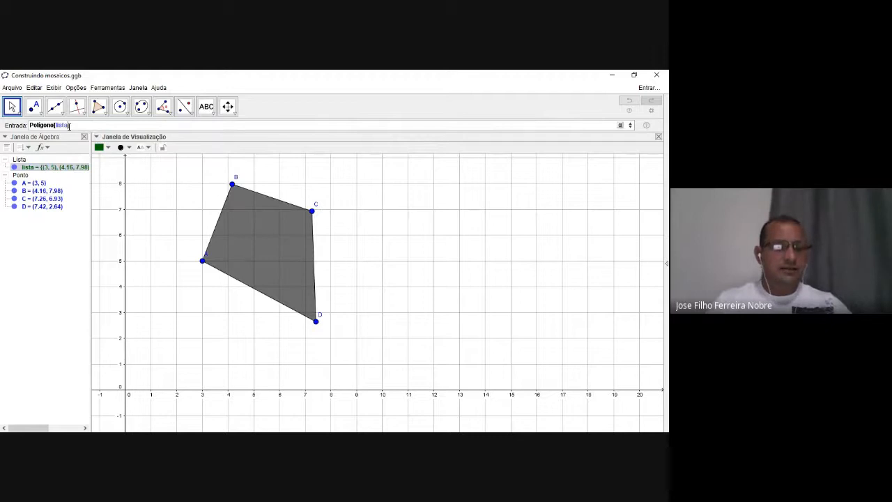
pyautogui.write('1')
pyautogui.press('Return')
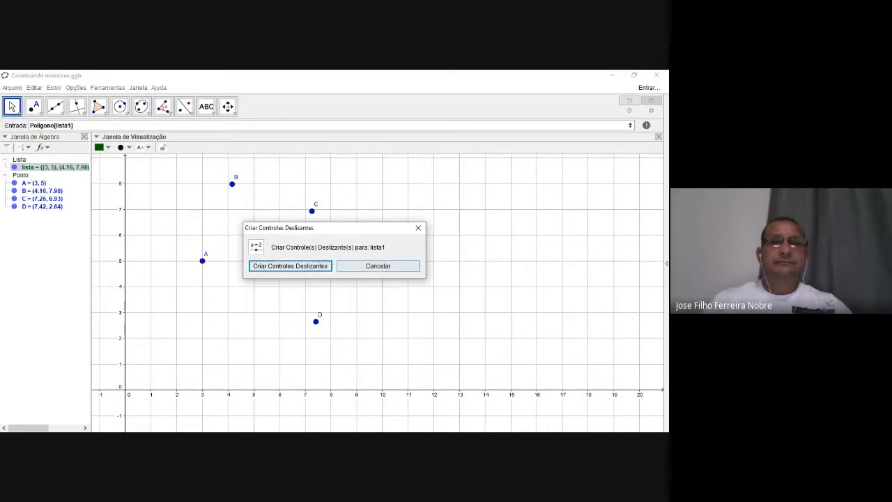
pyautogui.press('Escape')
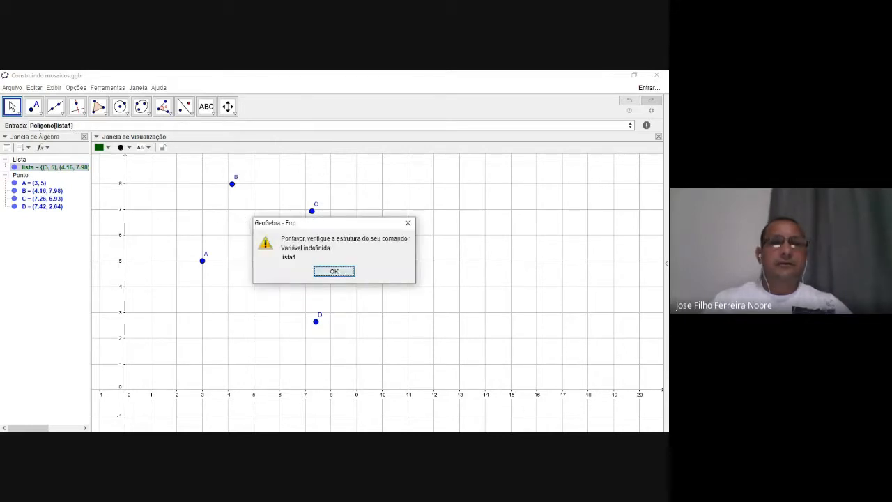
pyautogui.press('Return')
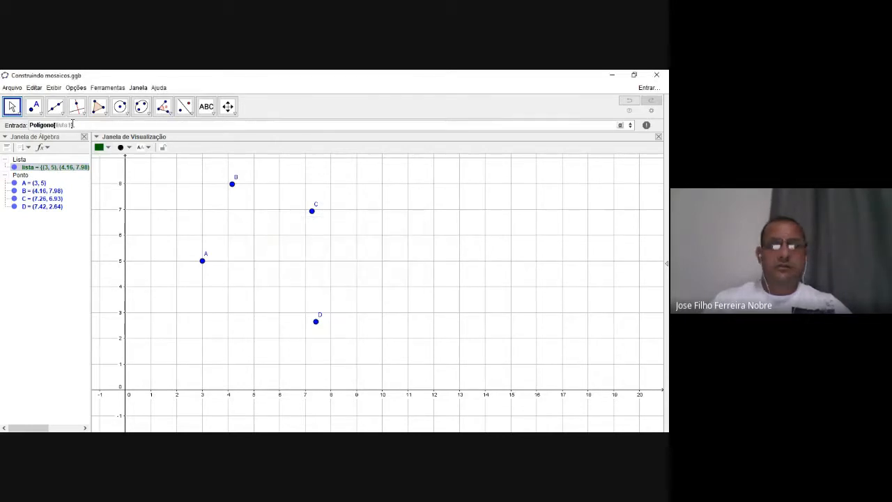
pyautogui.press('BackSpace')
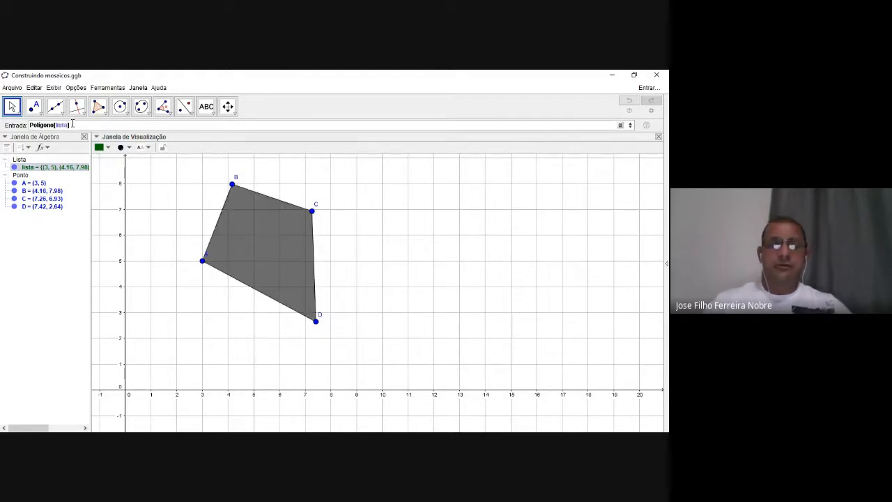
pyautogui.press('Return')
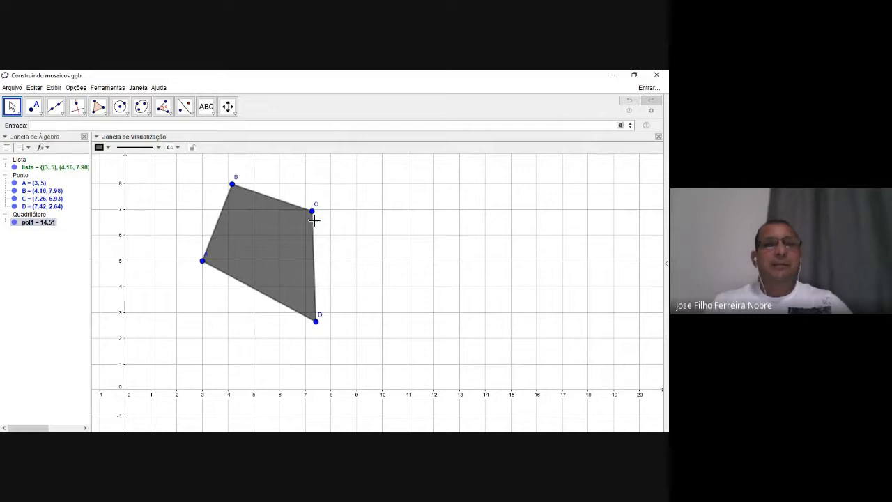
# Step: Reshape the polygon by moving C to about (9.59, 7.39), D to about (10.29, 2.03), A to (3, 4) and B to about (3.4, 7.8)
pyautogui.moveTo(313, 210); pyautogui.dragTo(371, 199)
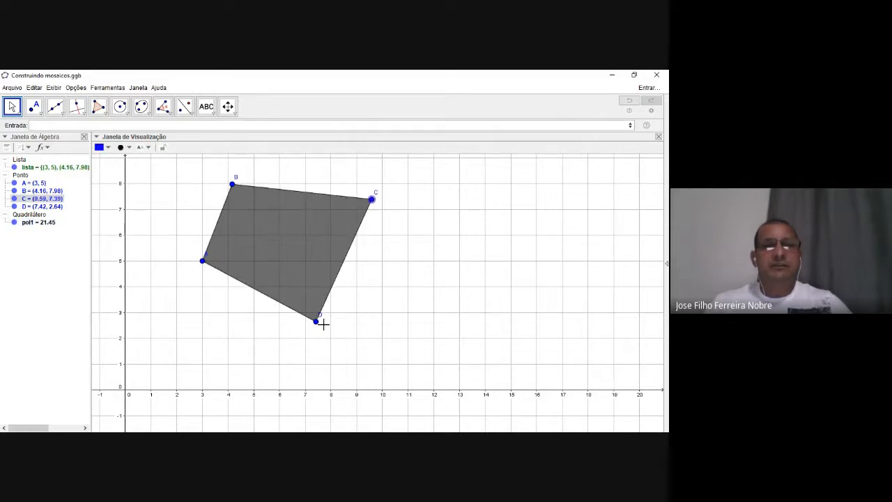
pyautogui.moveTo(317, 324); pyautogui.dragTo(390, 339)
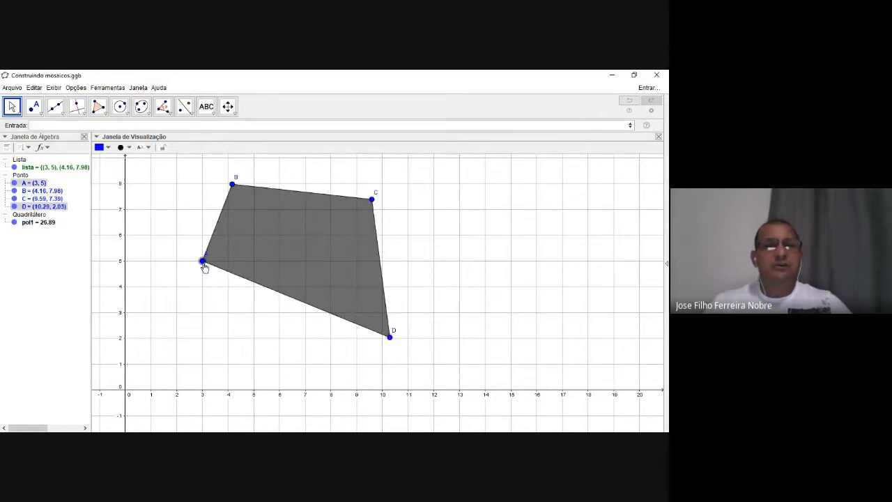
pyautogui.moveTo(203, 262); pyautogui.dragTo(203, 286)
pyautogui.moveTo(232, 184); pyautogui.dragTo(213, 191)
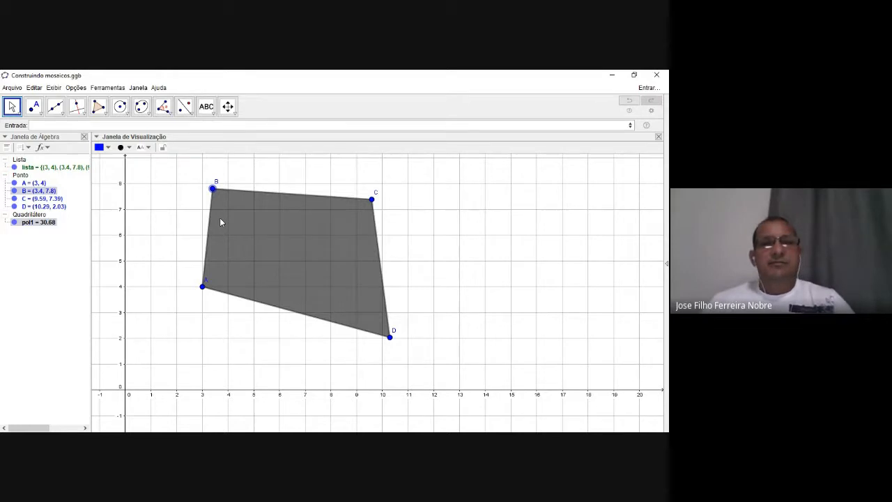
# Step: Redefine lista so that its points are ordered {A, C, B, D}
pyautogui.doubleClick(49, 169)
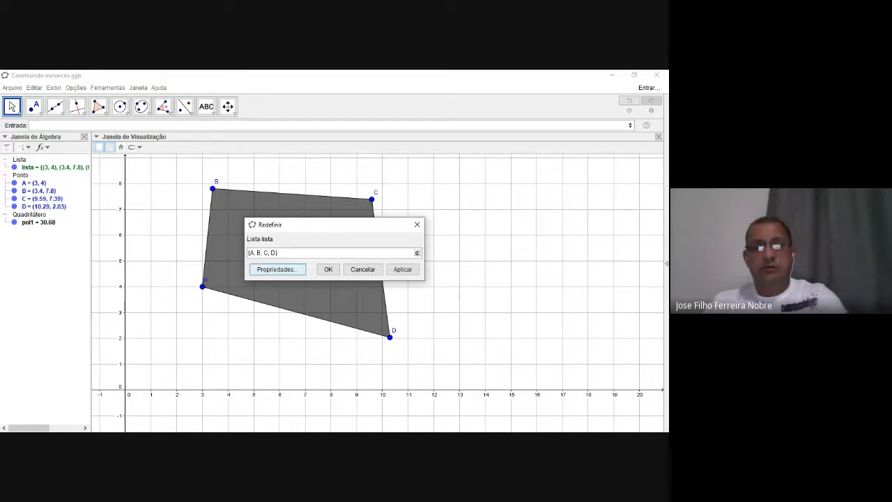
pyautogui.press('BackSpace')
pyautogui.press('BackSpace')
pyautogui.press('BackSpace')
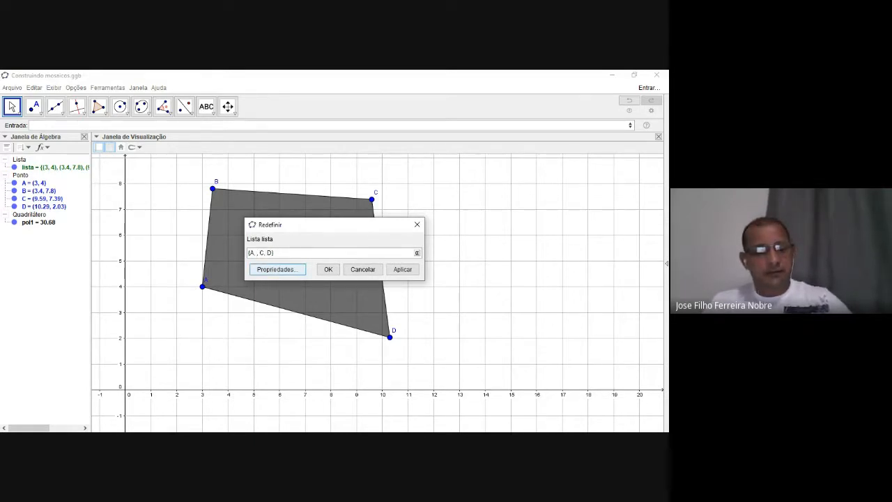
pyautogui.write('C')
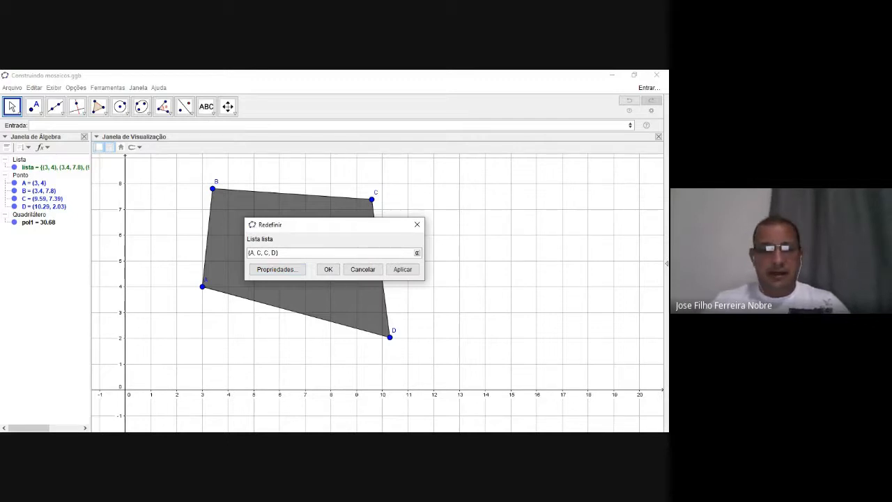
pyautogui.press('Delete')
pyautogui.press('Delete')
pyautogui.press('Delete')
pyautogui.write('B')
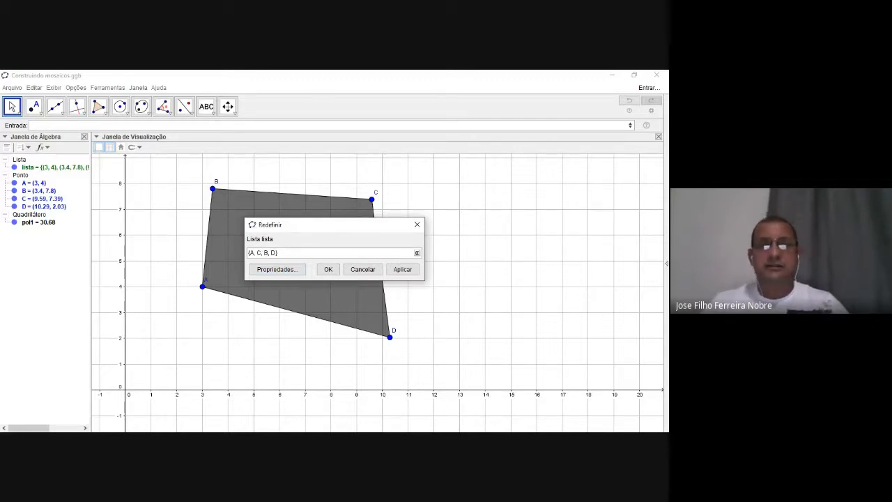
pyautogui.click(402, 269)
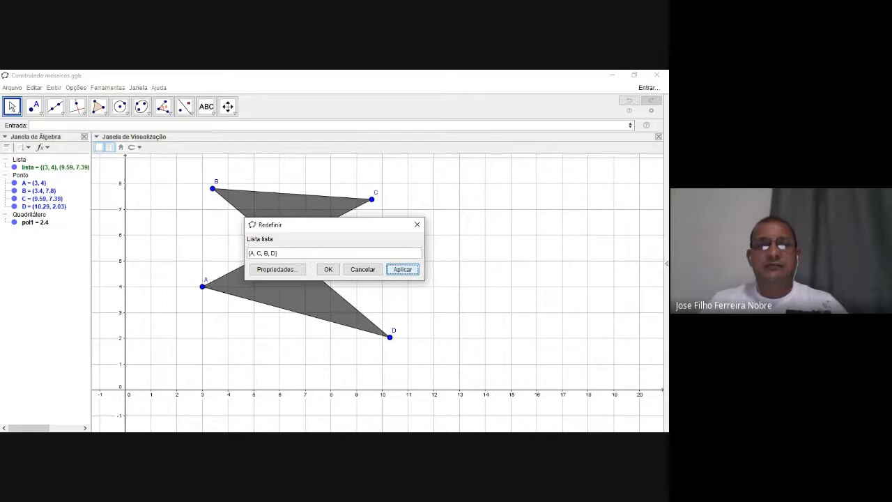
pyautogui.click(328, 269)
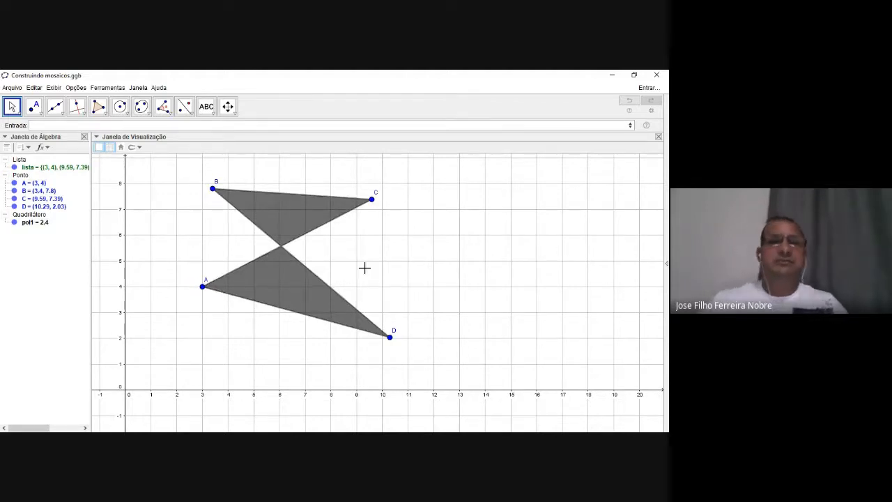
# Step: Reshape the polygon by moving B to about (13.91, 6.22) and C to about (8.41, 7.65)
pyautogui.moveTo(213, 189); pyautogui.dragTo(483, 229)
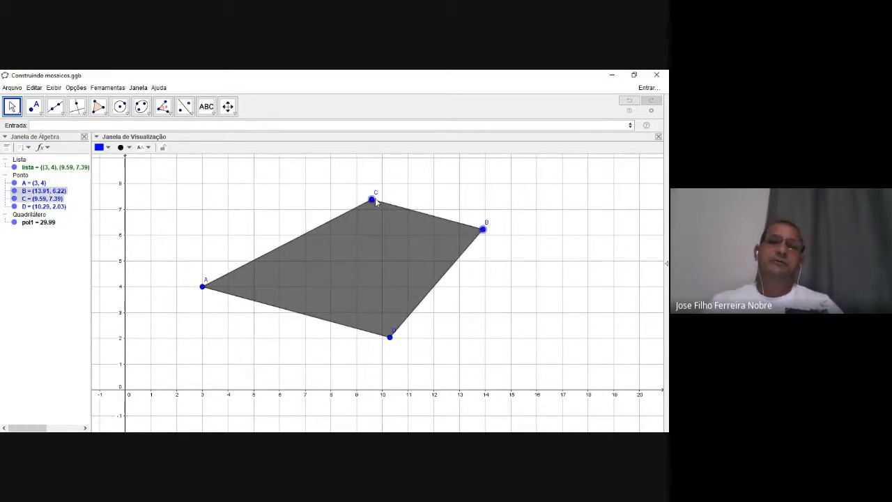
pyautogui.moveTo(371, 200); pyautogui.dragTo(341, 195)
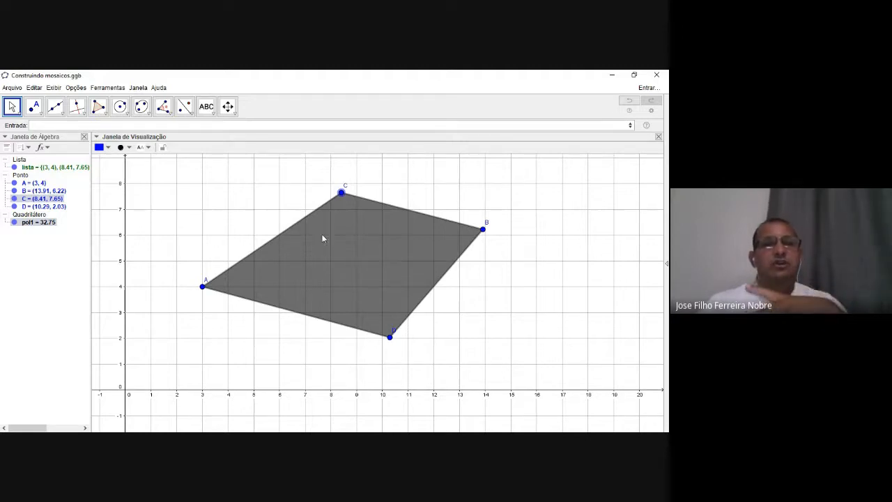
# Step: Delete every object in the construction
pyautogui.click(60, 268)
pyautogui.hotkey('ctrl', 'a')
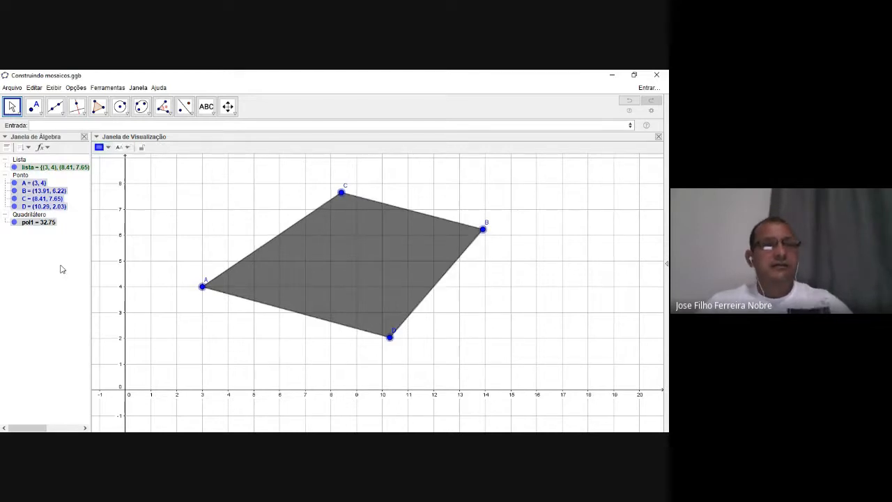
pyautogui.press('Delete')
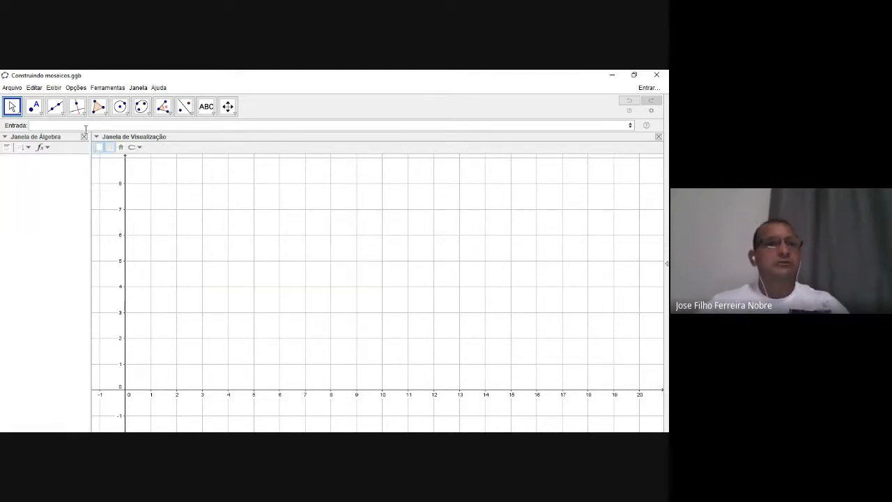
# Step: Draw a segment from about (1.82, 7.44) to about (3.57, 5.69)
pyautogui.click(65, 118)
pyautogui.click(67, 146)
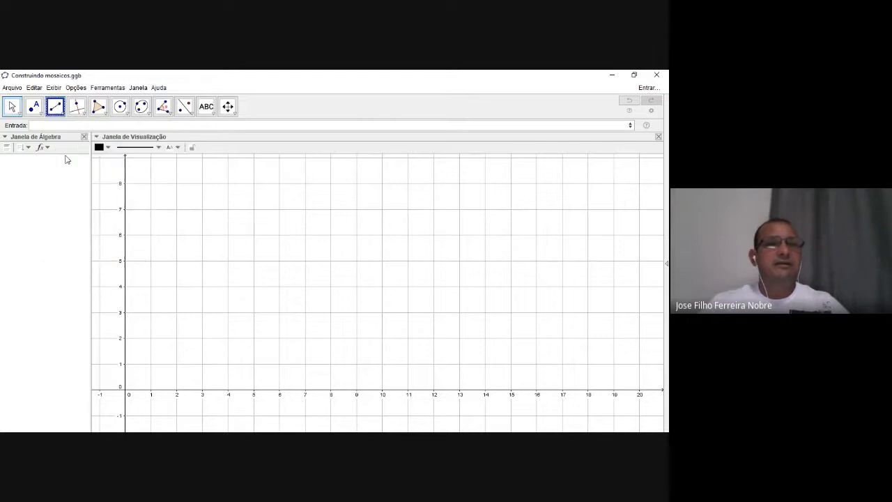
pyautogui.click(172, 198)
pyautogui.click(217, 243)
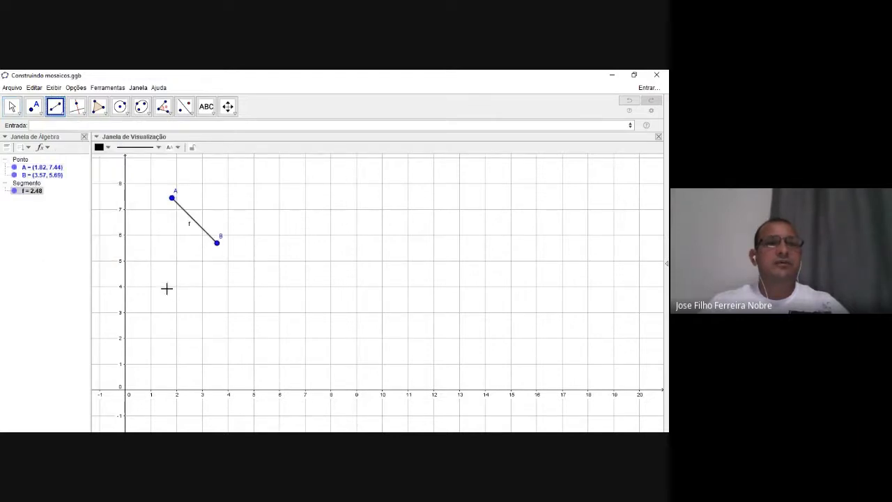
# Step: Draw a triangle with vertices at about (4.98, 5.58), (6, 8) and (8.22, 5.79)
pyautogui.click(98, 106)
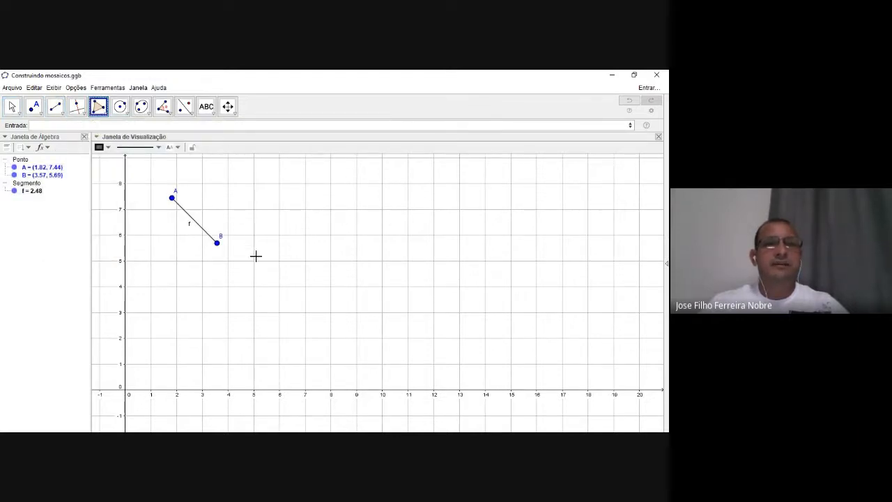
pyautogui.click(254, 246)
pyautogui.click(279, 183)
pyautogui.click(337, 241)
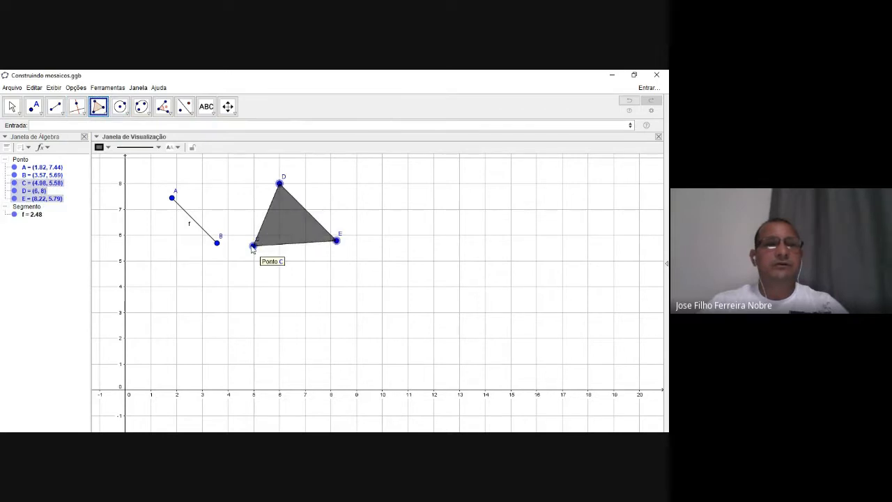
pyautogui.click(252, 248)
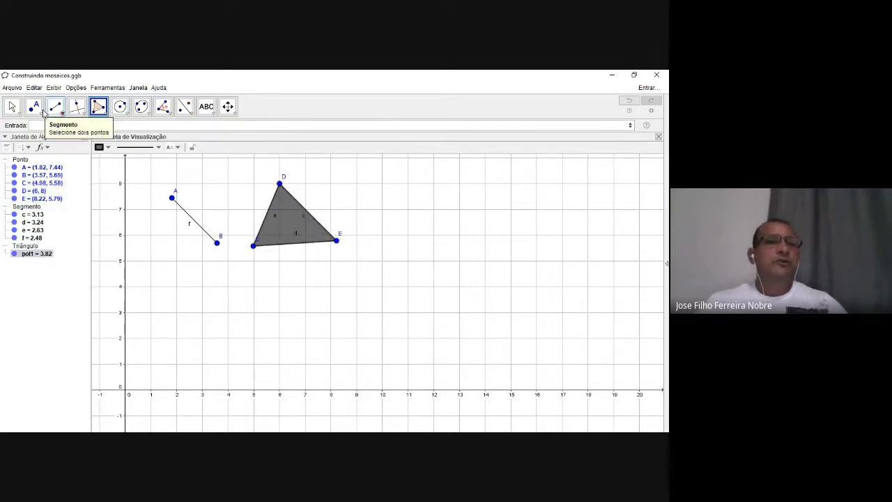
# Step: Place a free point at (4, 4), below the segment and the triangle
pyautogui.click(33, 106)
pyautogui.click(228, 286)
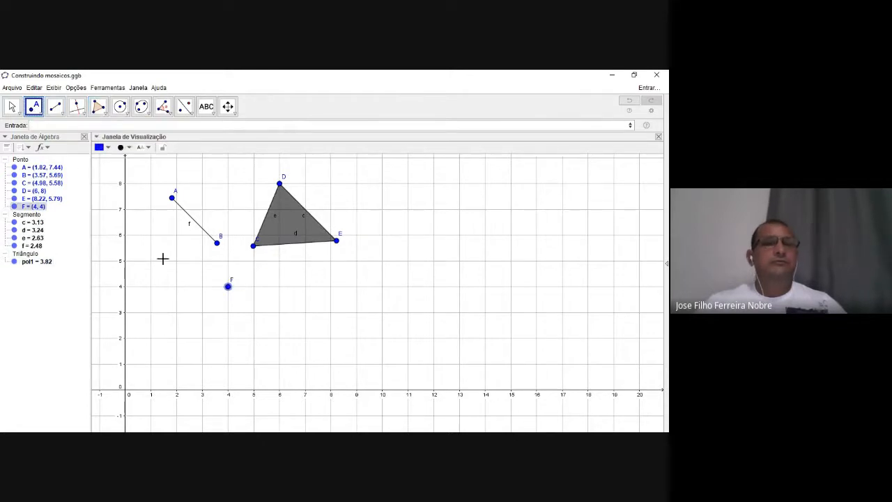
pyautogui.click(11, 106)
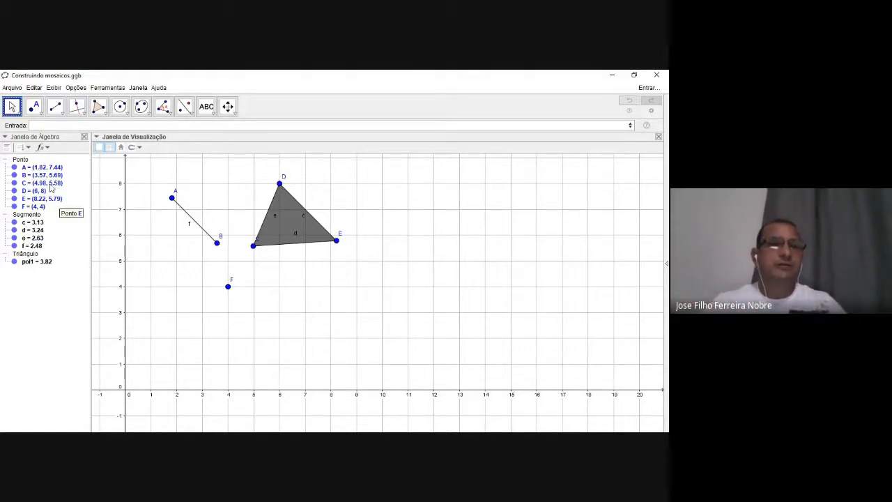
# Step: Create a list named lista containing the segment f, the point F and the triangle pol1
pyautogui.click(46, 125)
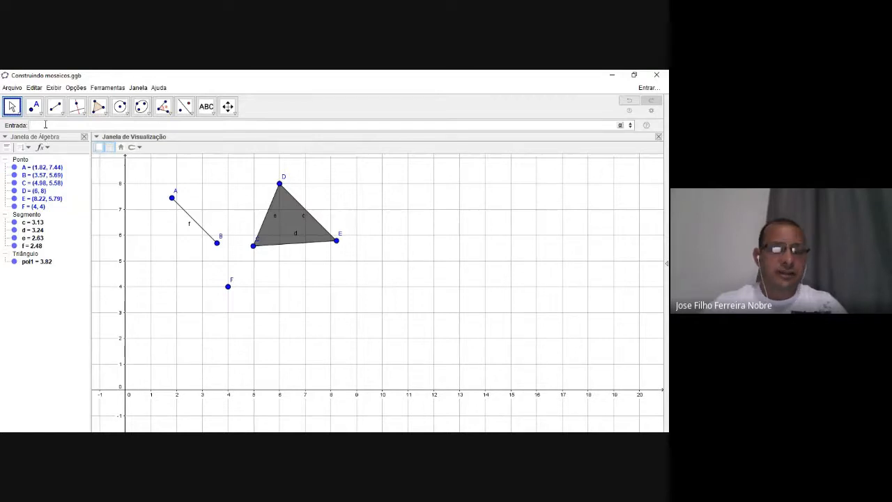
pyautogui.write('lista')
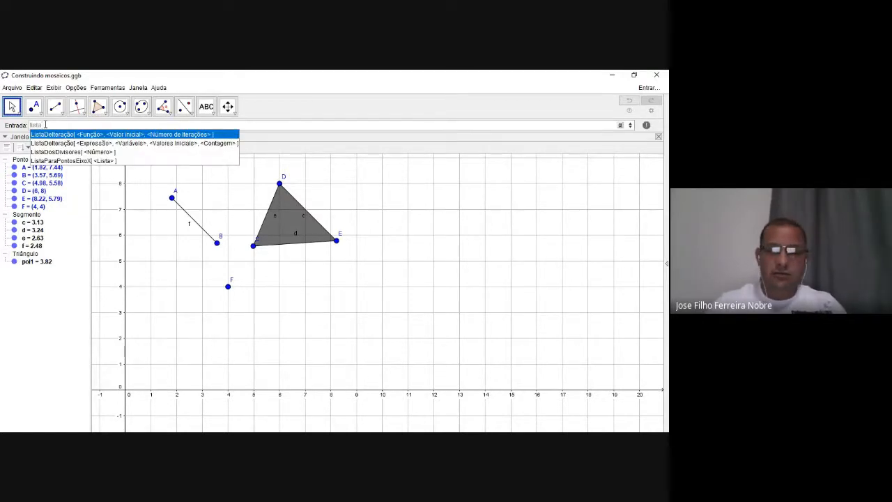
pyautogui.write('=')
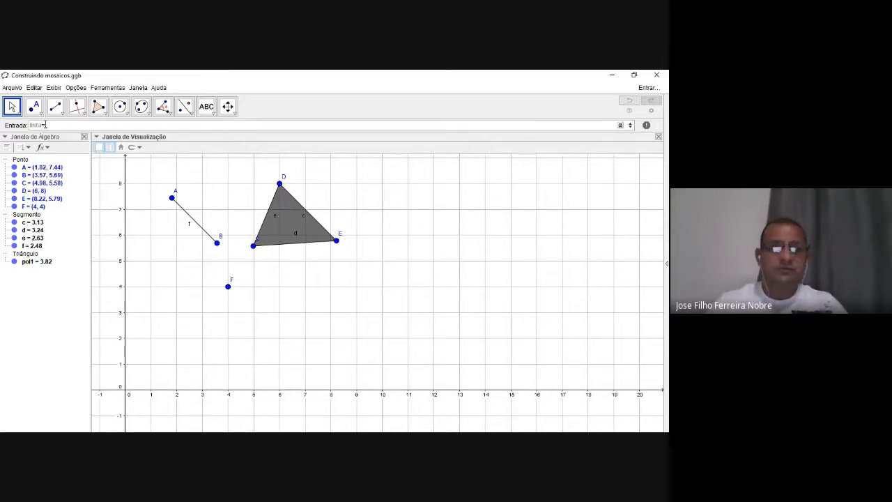
pyautogui.write('{')
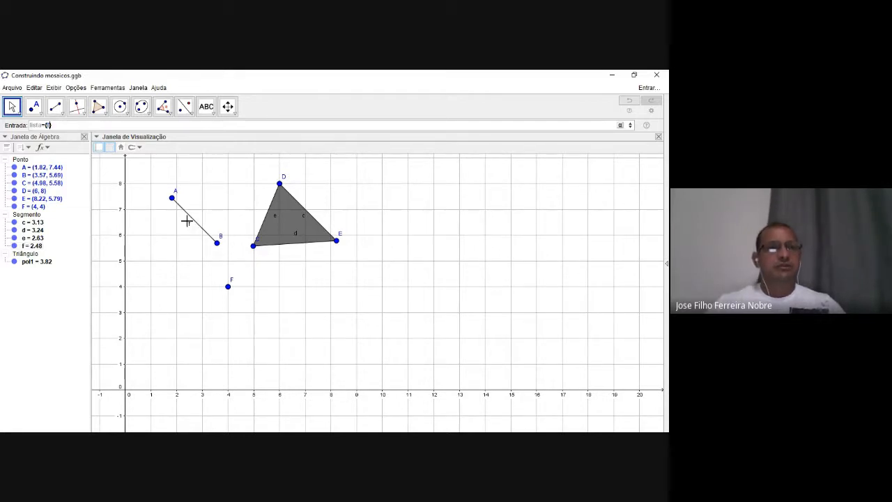
pyautogui.write('(,F')
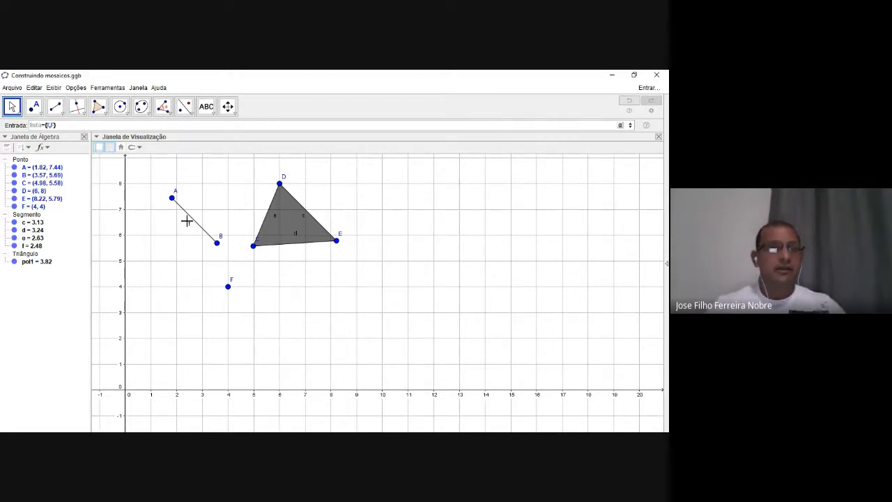
pyautogui.write(')')
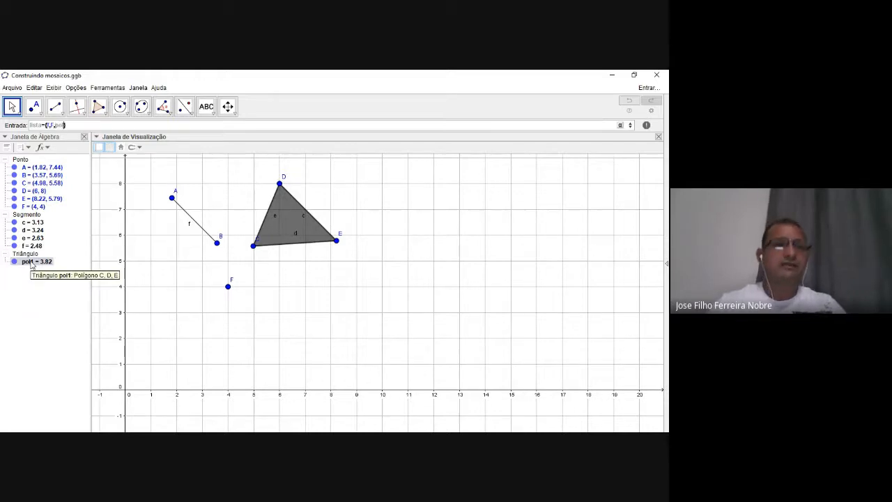
pyautogui.write('1')
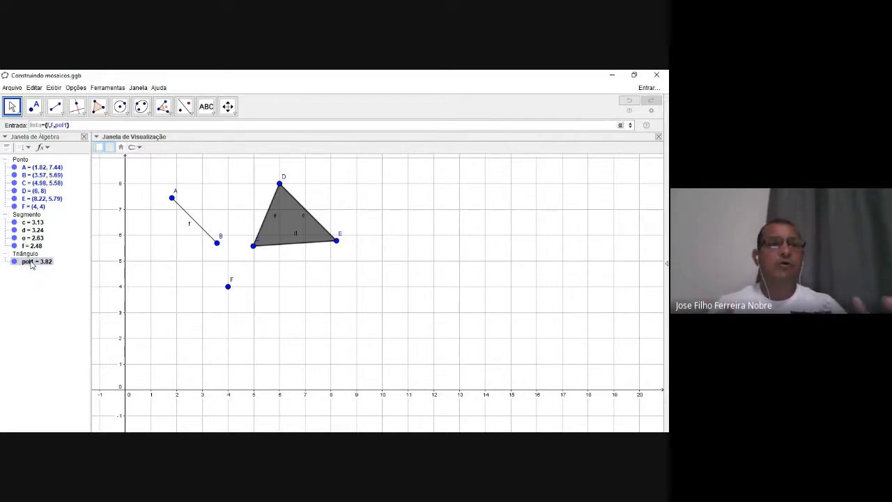
pyautogui.press('Return')
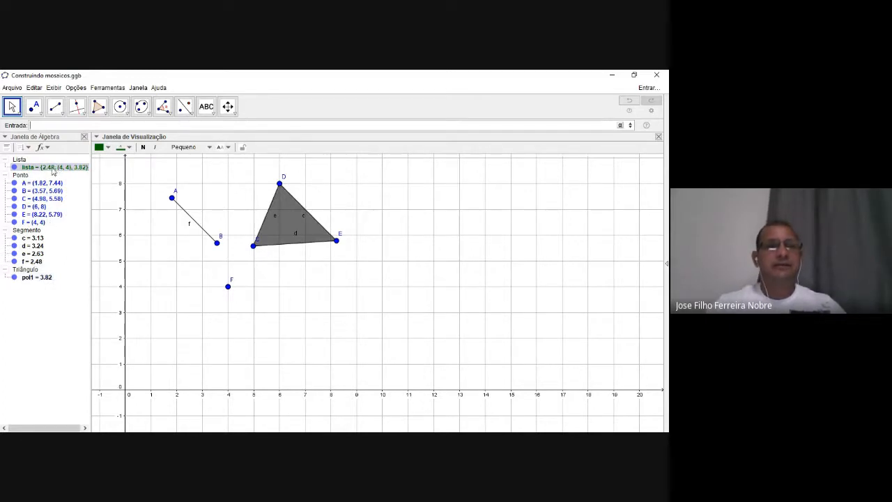
pyautogui.click(142, 225)
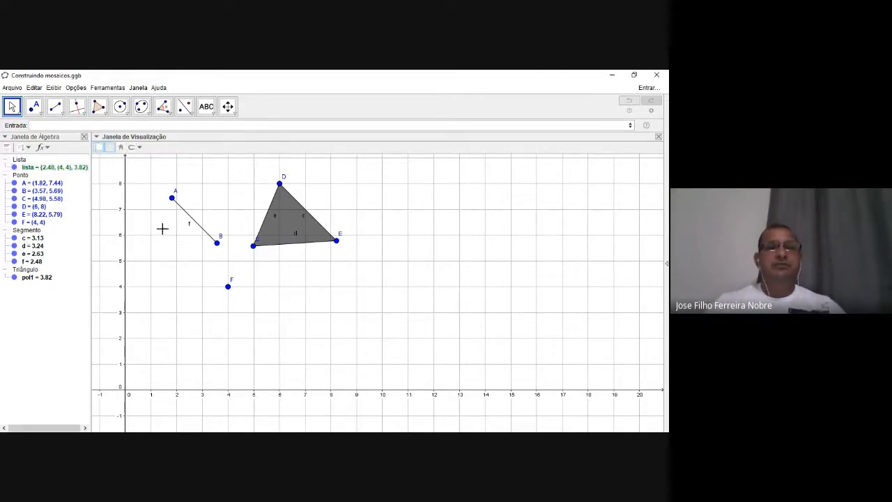
# Step: Move the triangle so C is near (7.07, 5.52), the segment so A is near (4.31, 7.88), and F to about (4.77, 4.76)
pyautogui.moveTo(283, 220); pyautogui.dragTo(338, 223)
pyautogui.moveTo(199, 224); pyautogui.dragTo(263, 212)
pyautogui.moveTo(228, 287); pyautogui.dragTo(248, 268)
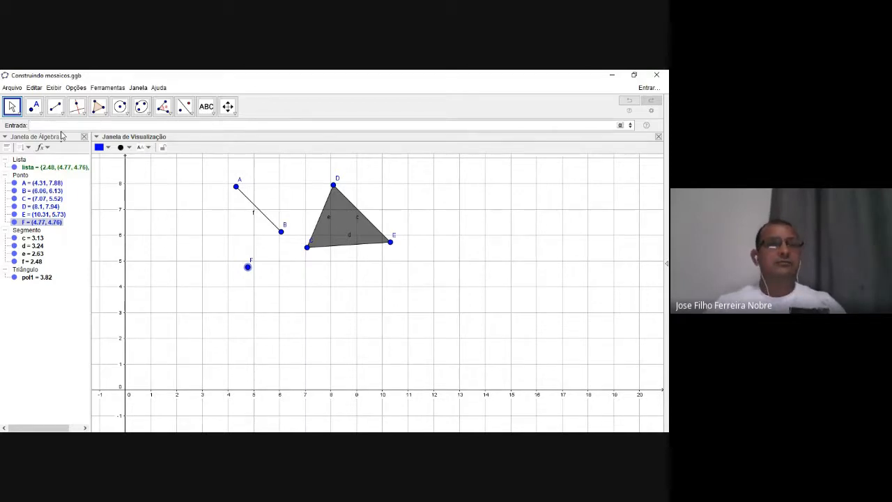
pyautogui.write('a')
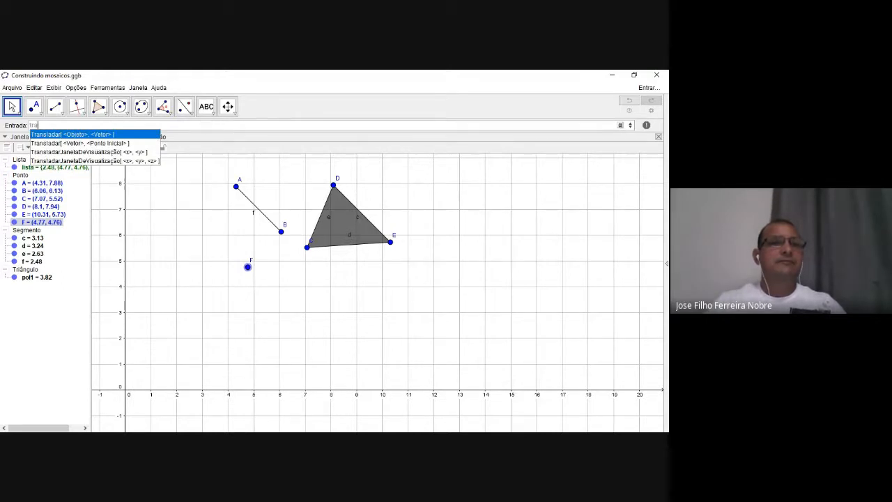
pyautogui.click(53, 124)
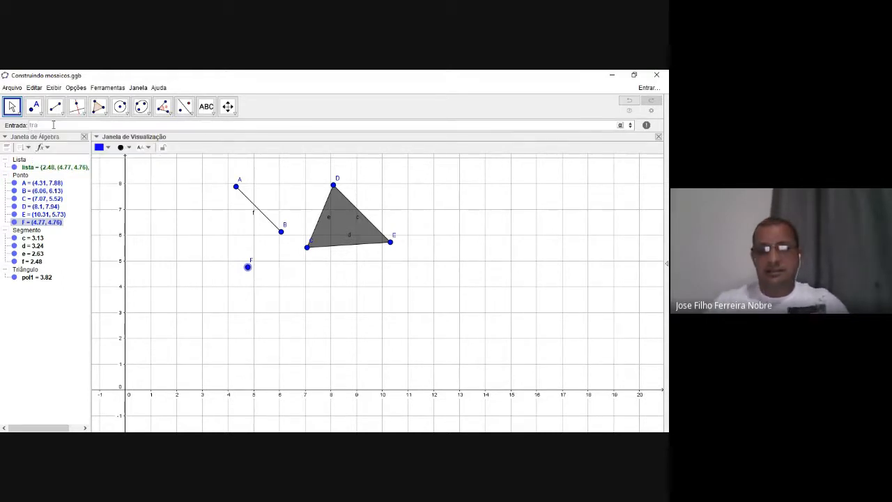
pyautogui.press('Escape')
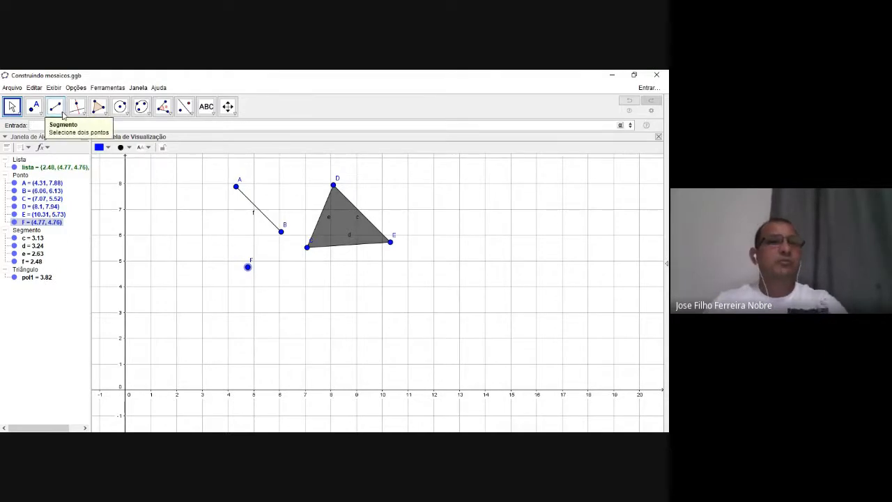
# Step: Draw a vector from the origin (0, 0) to the point (2, 2)
pyautogui.click(55, 106)
pyautogui.click(75, 231)
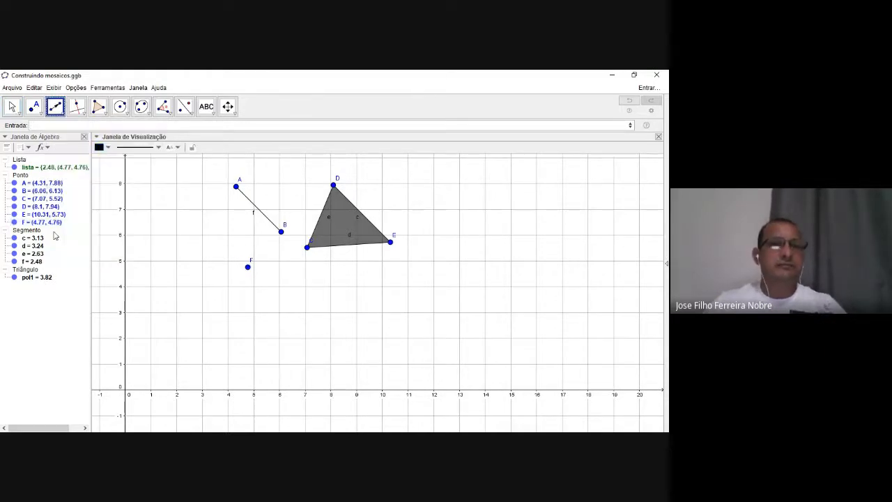
pyautogui.click(125, 389)
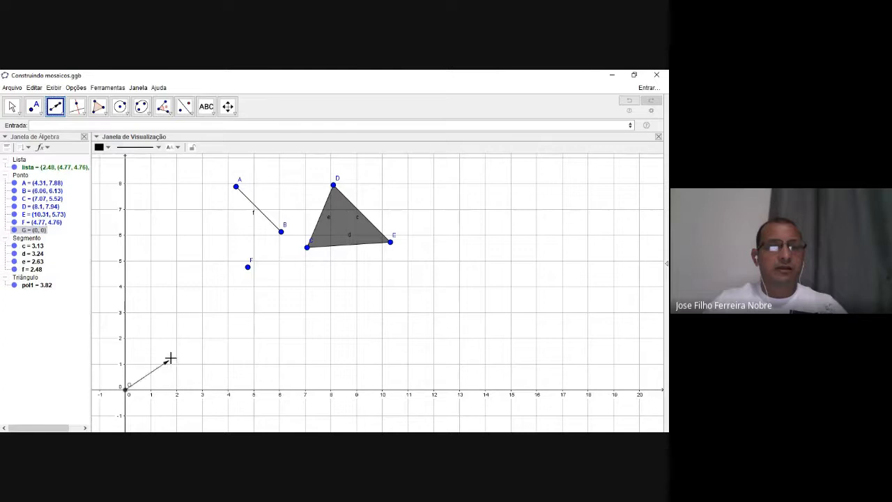
pyautogui.click(176, 338)
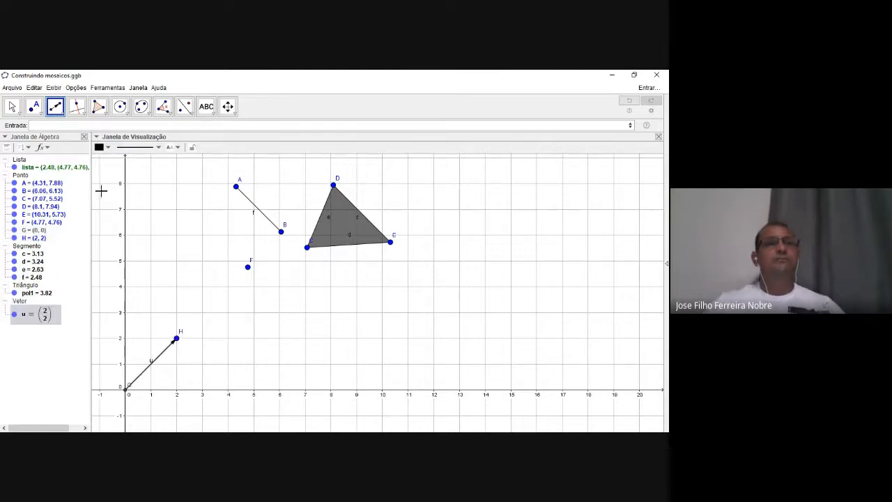
pyautogui.click(11, 106)
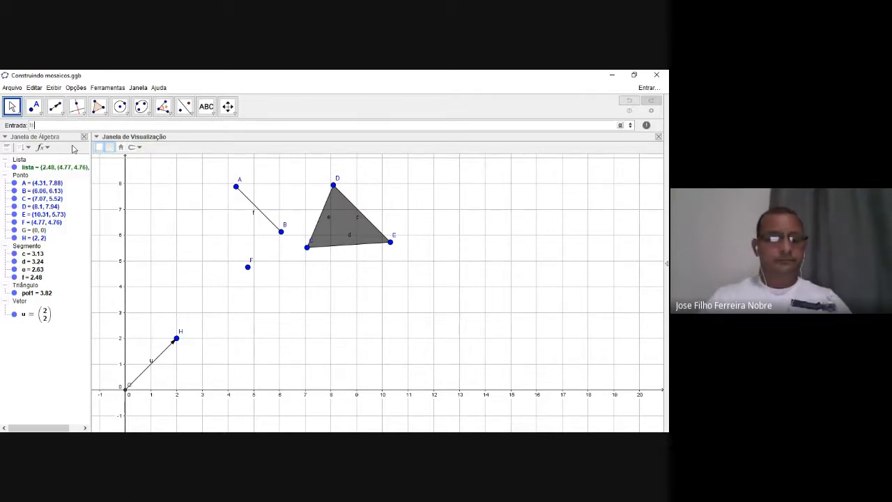
# Step: Translate the list lista by vector u with the Transladar command, and move the vector's endpoint H to about (7.09, 2.41)
pyautogui.write('n')
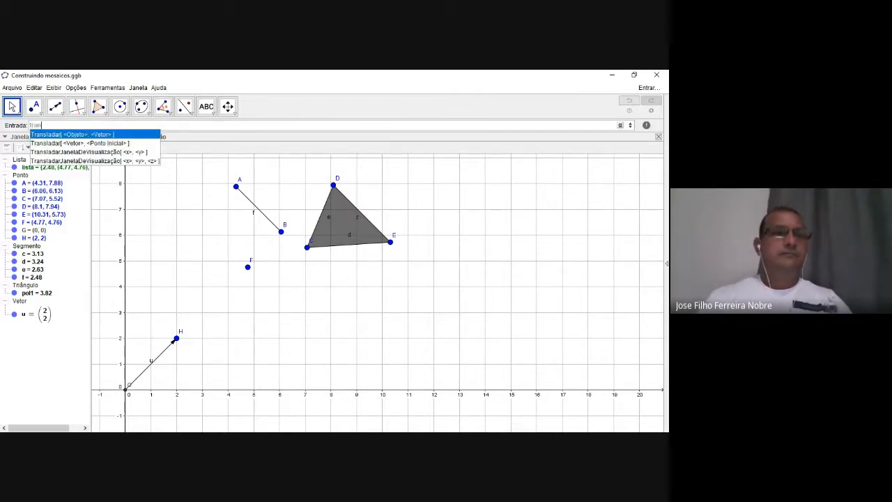
pyautogui.press('Return')
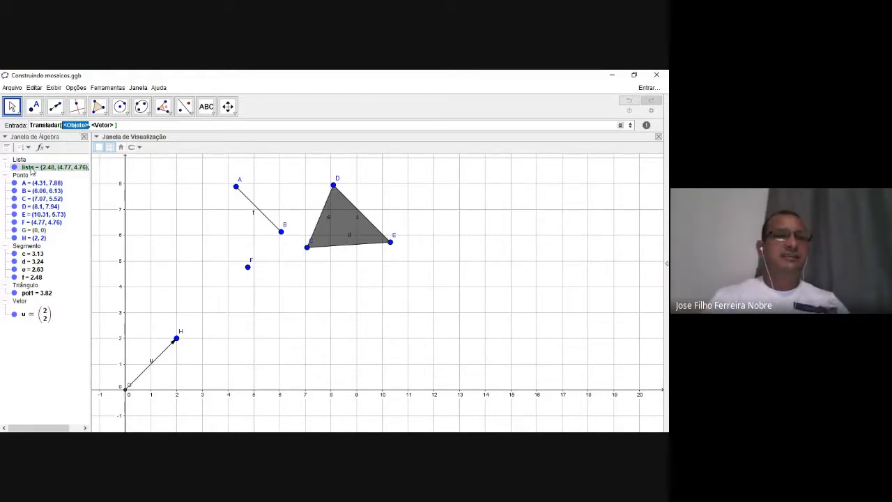
pyautogui.write('lista')
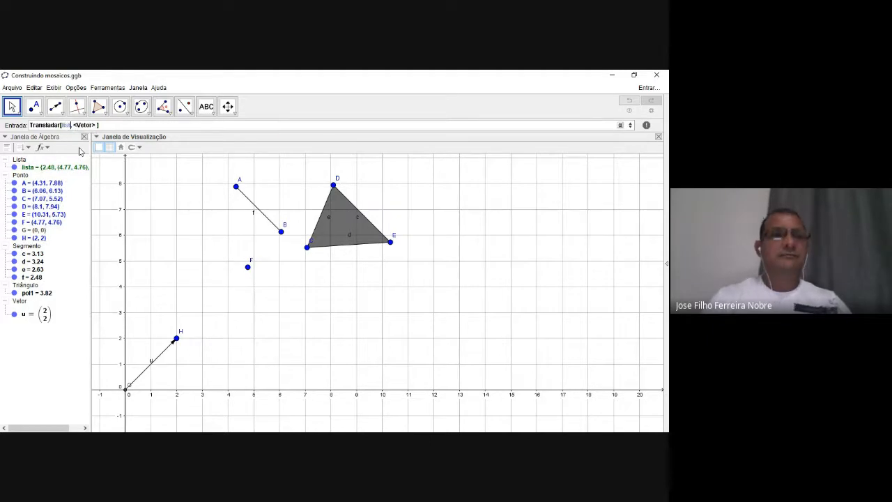
pyautogui.press('Tab')
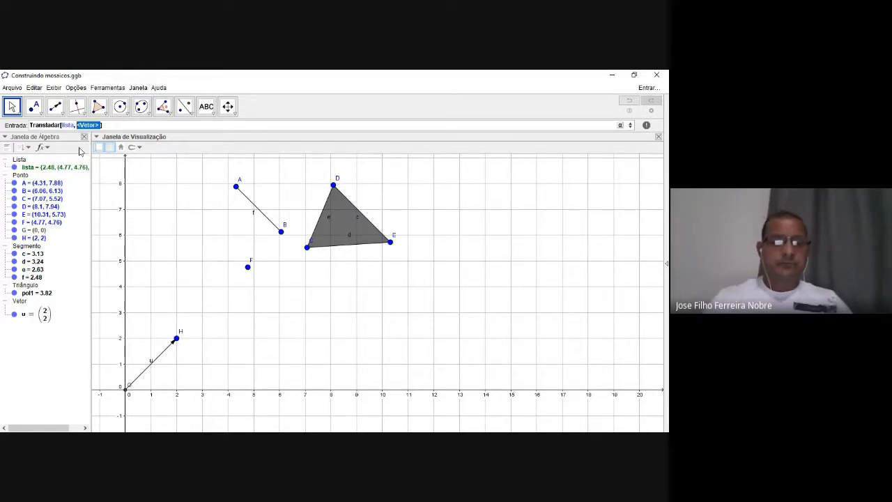
pyautogui.write('u')
pyautogui.press('Return')
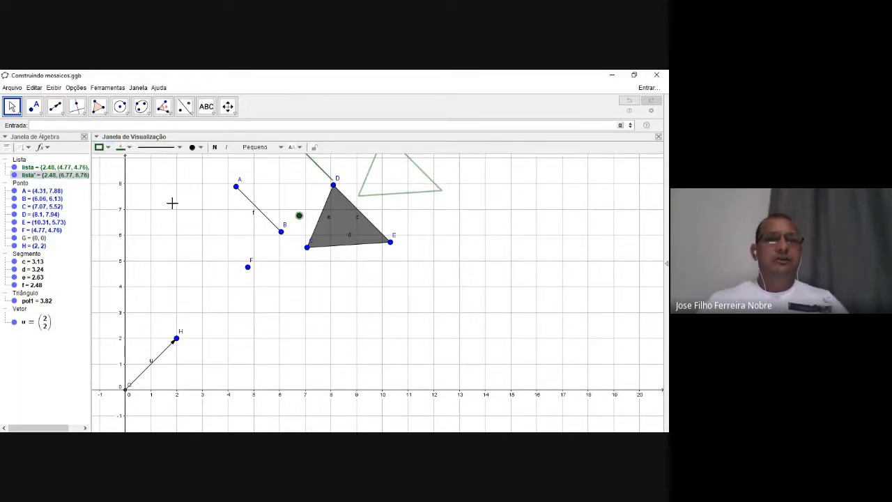
pyautogui.moveTo(172, 203); pyautogui.dragTo(158, 275)
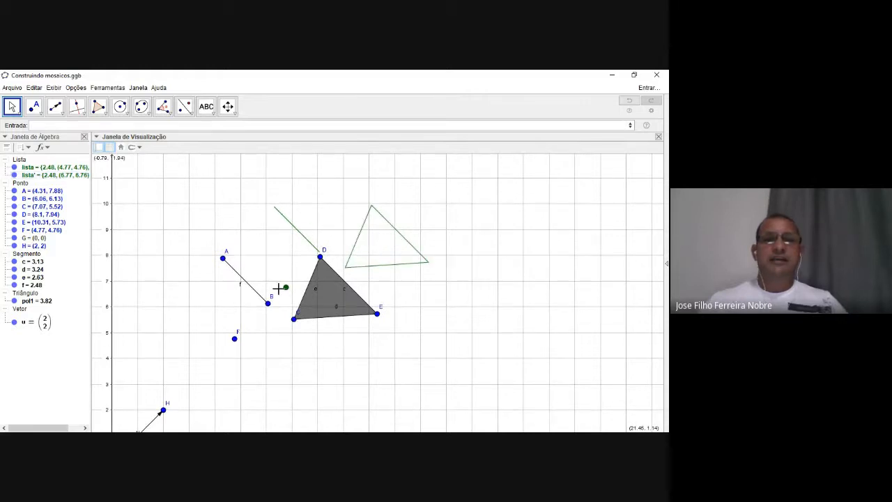
pyautogui.moveTo(163, 410); pyautogui.dragTo(294, 402)
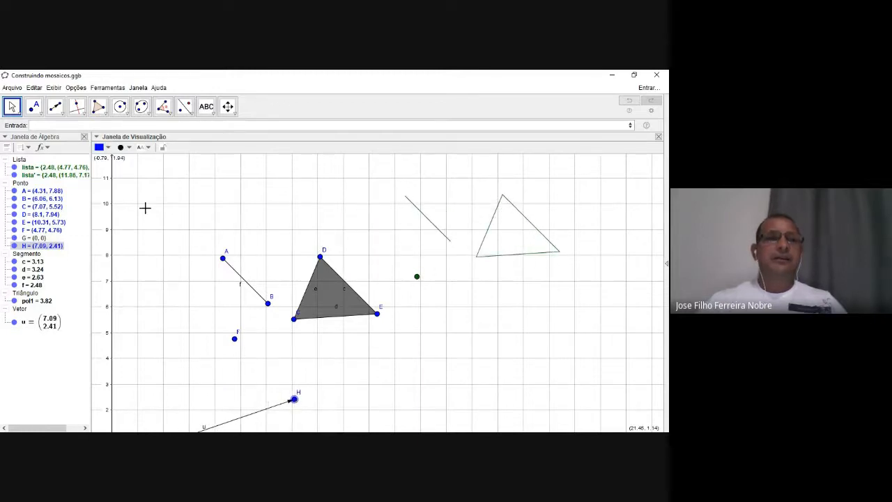
# Step: Recolour the translated list lista' purple
pyautogui.click(70, 175)
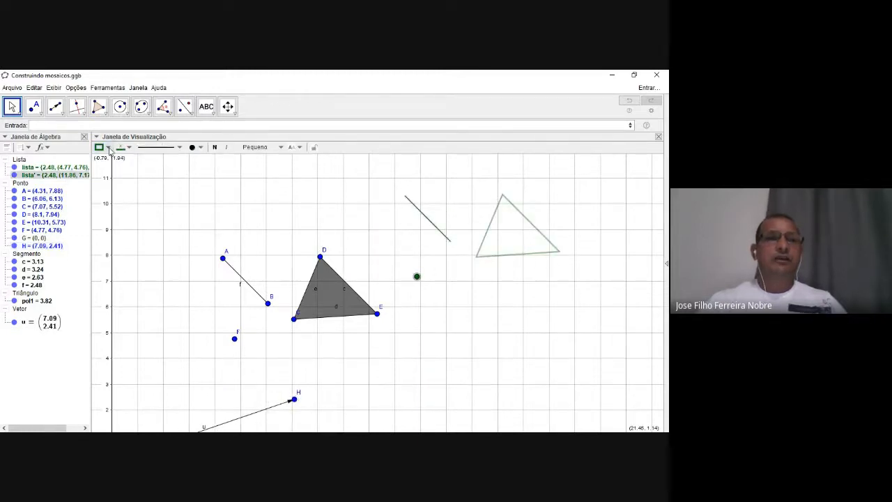
pyautogui.click(121, 148)
pyautogui.click(151, 167)
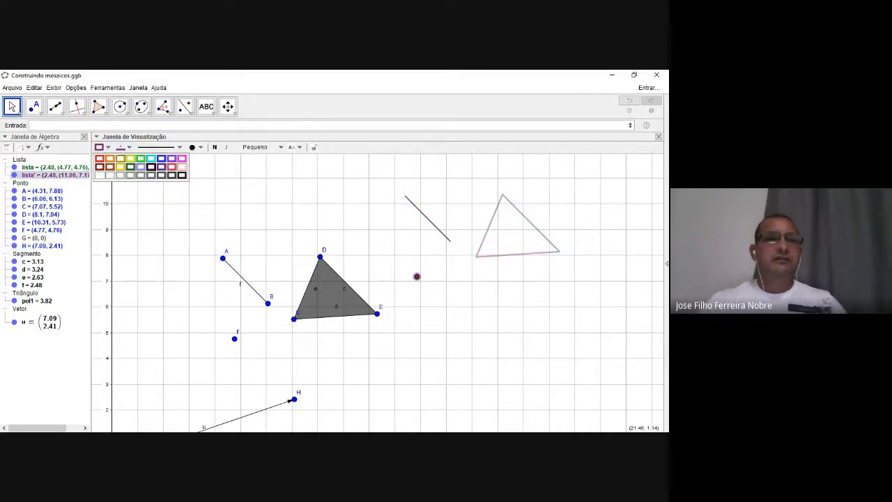
pyautogui.click(263, 207)
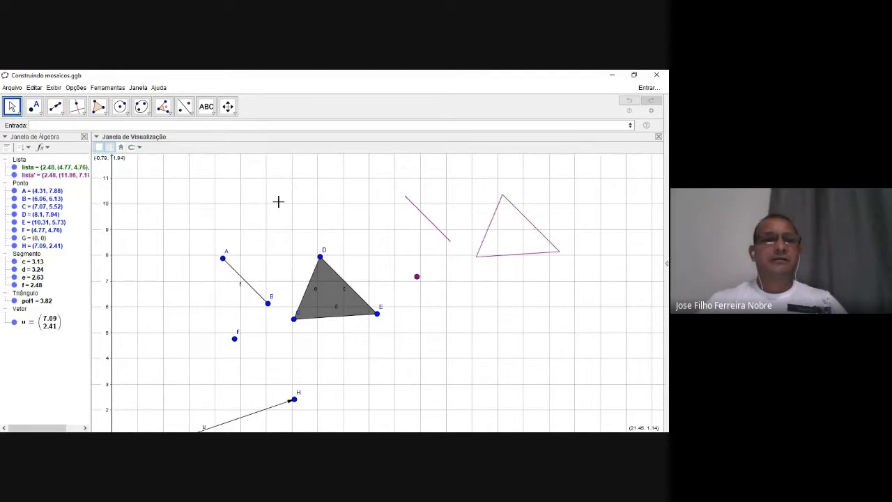
# Step: Move the vector's endpoint H through several positions, ending at about (8.98, -0.75)
pyautogui.moveTo(293, 398); pyautogui.dragTo(335, 388)
pyautogui.scroll(-3, 360, 363)
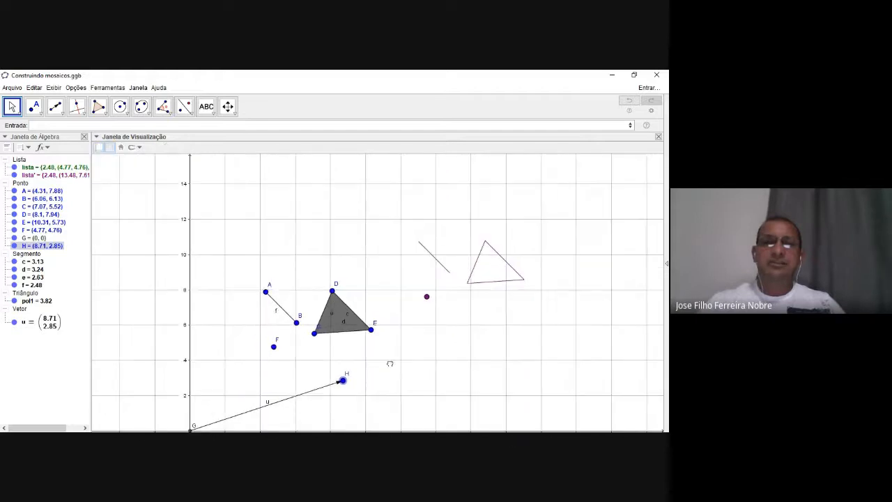
pyautogui.moveTo(388, 361); pyautogui.dragTo(380, 283)
pyautogui.moveTo(332, 299); pyautogui.dragTo(350, 355)
pyautogui.click(451, 210)
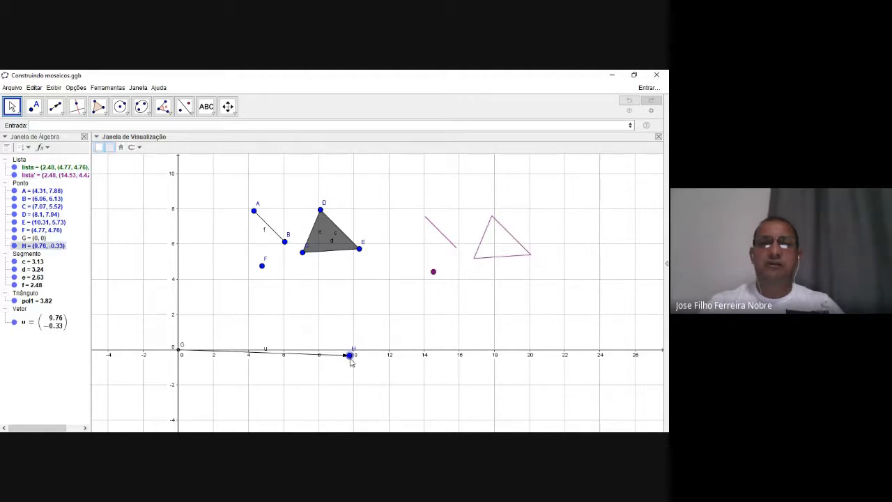
pyautogui.moveTo(351, 361)
pyautogui.mouseDown()
pyautogui.moveTo(280, 391)
pyautogui.moveTo(337, 367)
pyautogui.mouseUp()
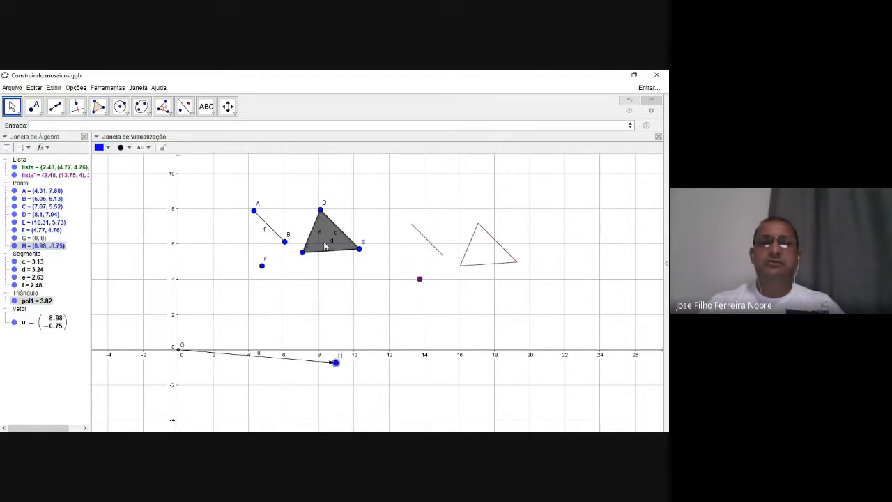
# Step: Move the triangle so C is near (6.86, 3.12), the segment so A is near (8.41, 8.3), and F to about (7.39, 6.47)
pyautogui.moveTo(324, 245)
pyautogui.mouseDown()
pyautogui.moveTo(331, 225)
pyautogui.moveTo(343, 278)
pyautogui.moveTo(284, 308)
pyautogui.moveTo(318, 292)
pyautogui.mouseUp()
pyautogui.moveTo(277, 232); pyautogui.dragTo(346, 223)
pyautogui.click(263, 265)
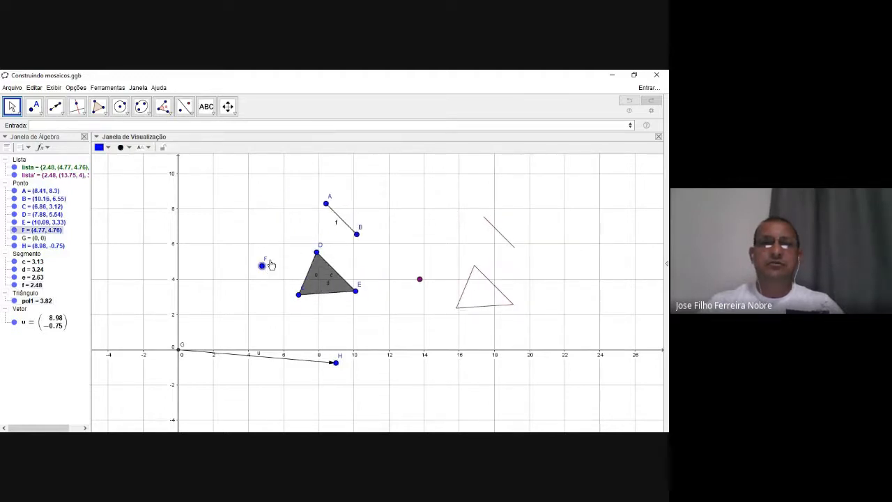
pyautogui.moveTo(270, 265); pyautogui.dragTo(316, 235)
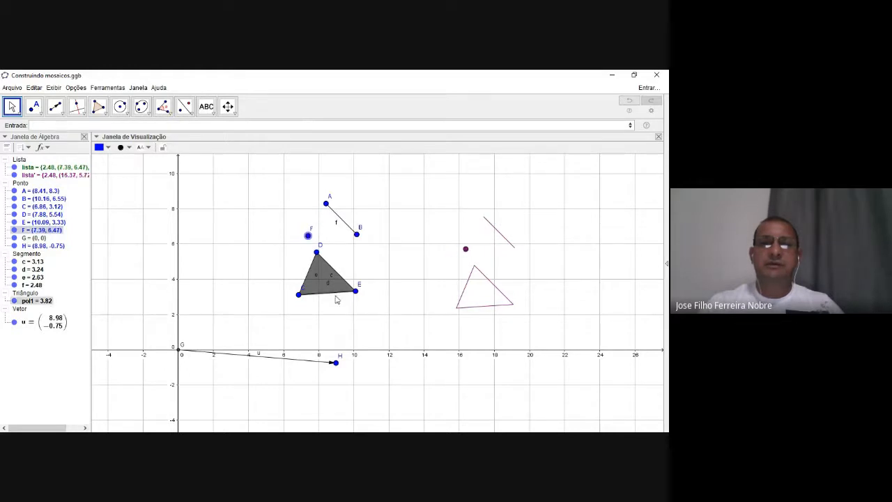
# Step: Shorten the translation vector by moving its endpoint H to (4, 1)
pyautogui.moveTo(335, 363); pyautogui.dragTo(285, 368)
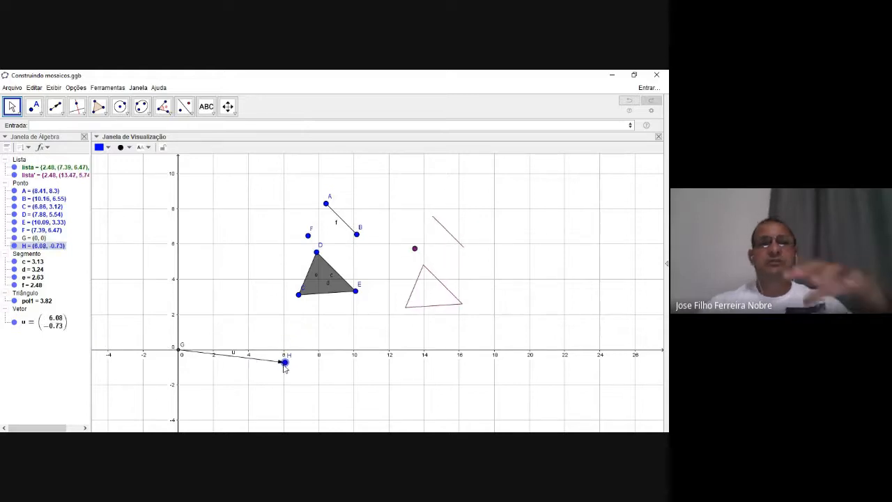
pyautogui.scroll(3, 252, 305)
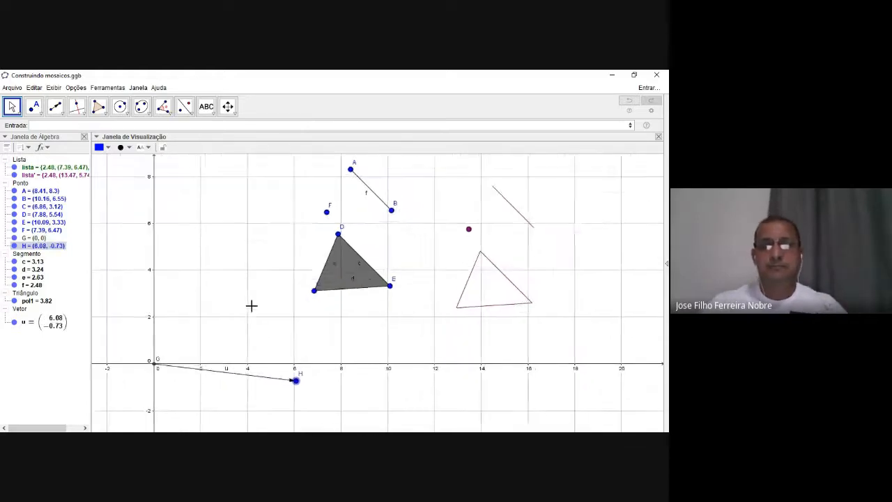
pyautogui.moveTo(301, 389); pyautogui.dragTo(246, 343)
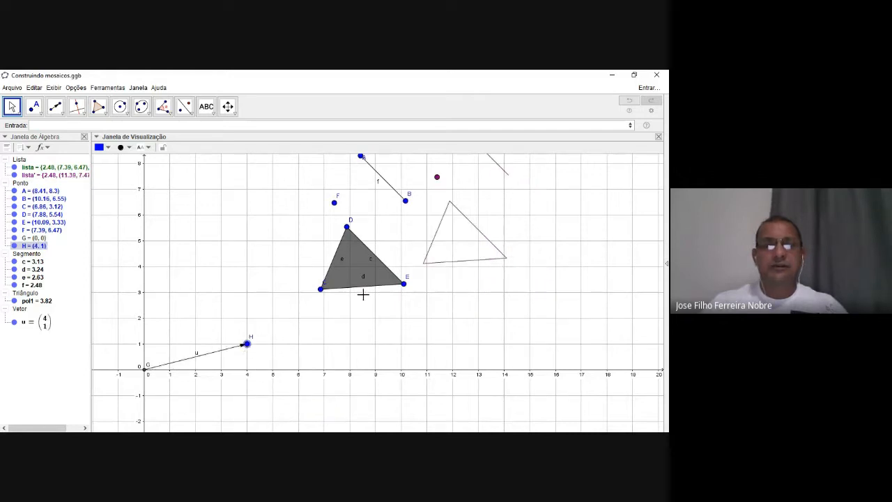
# Step: Move the triangle so C is near (0.99, 1.69), F to about (1.74, 5.1), and the segment so A is near (1.31, 6.55)
pyautogui.moveTo(340, 278); pyautogui.dragTo(188, 314)
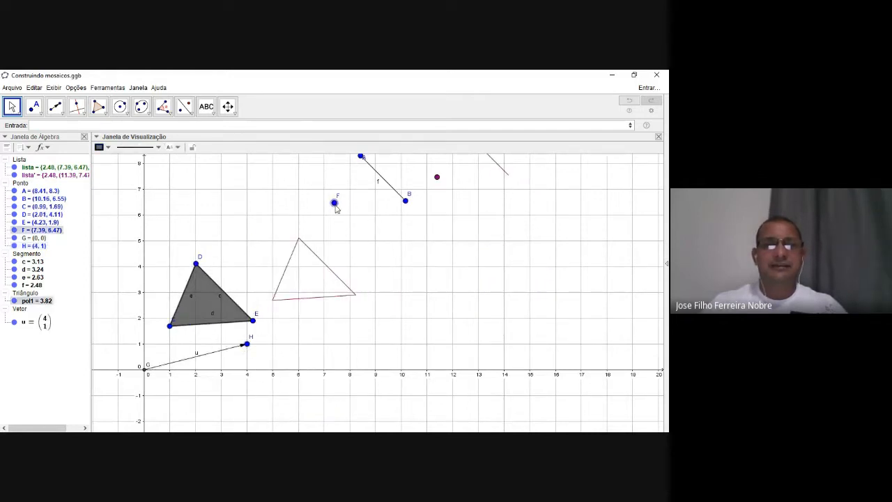
pyautogui.moveTo(335, 208); pyautogui.dragTo(190, 242)
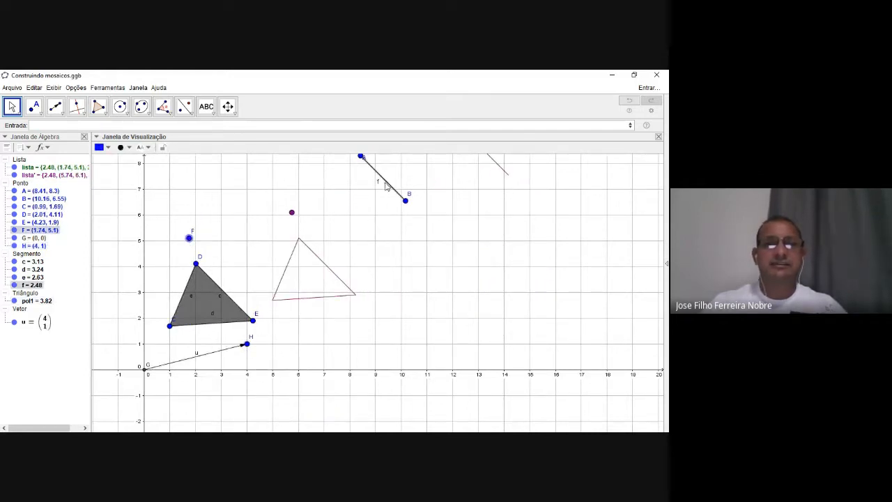
pyautogui.moveTo(385, 186); pyautogui.dragTo(204, 232)
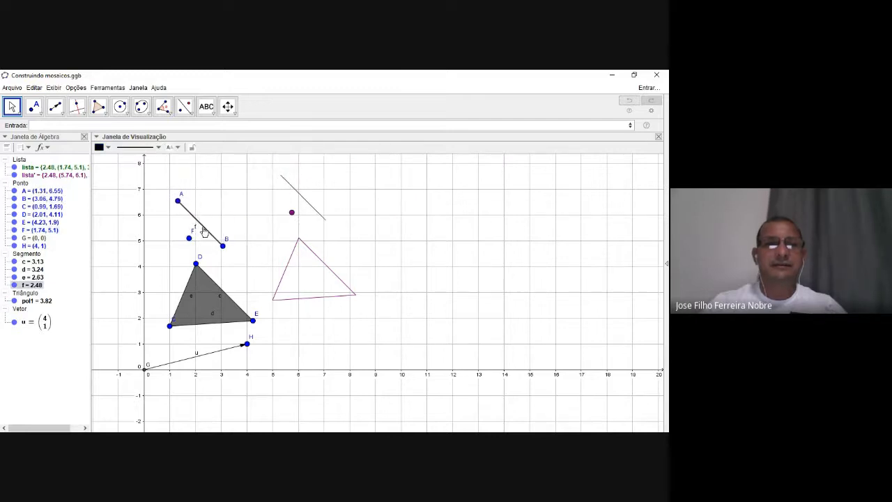
# Step: Vary the translation vector by moving its endpoint H, ending at about (5.92, 0.85)
pyautogui.moveTo(246, 344); pyautogui.dragTo(293, 358)
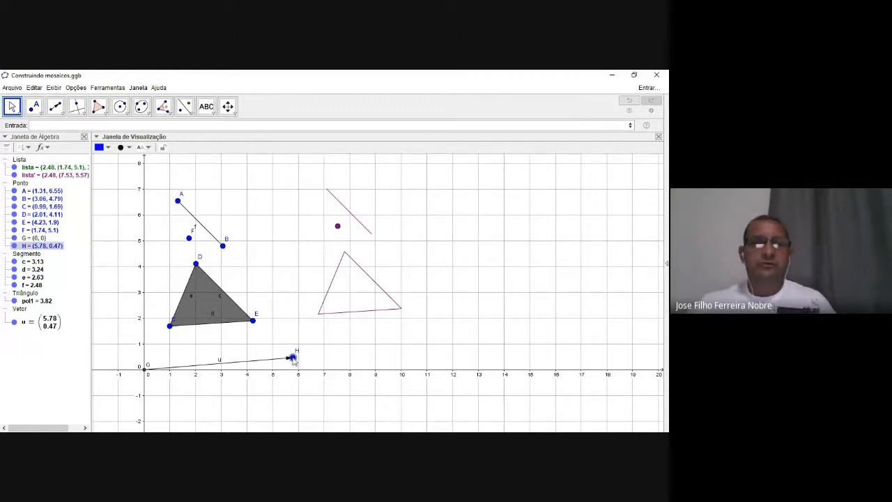
pyautogui.moveTo(294, 359); pyautogui.dragTo(319, 345)
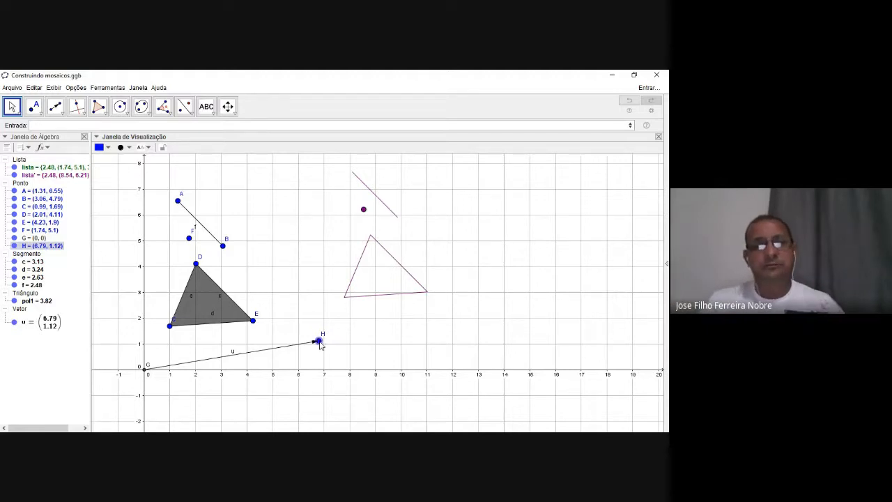
pyautogui.moveTo(318, 343); pyautogui.dragTo(296, 347)
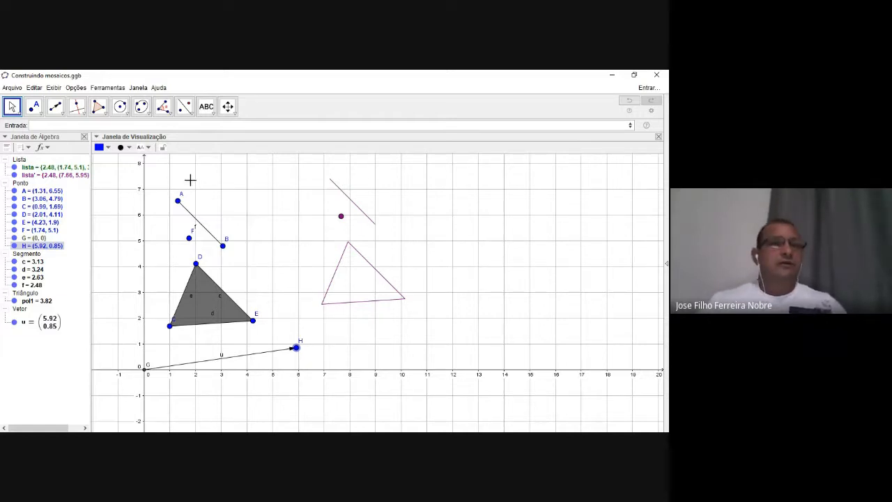
# Step: Delete all objects from the construction
pyautogui.press('Escape')
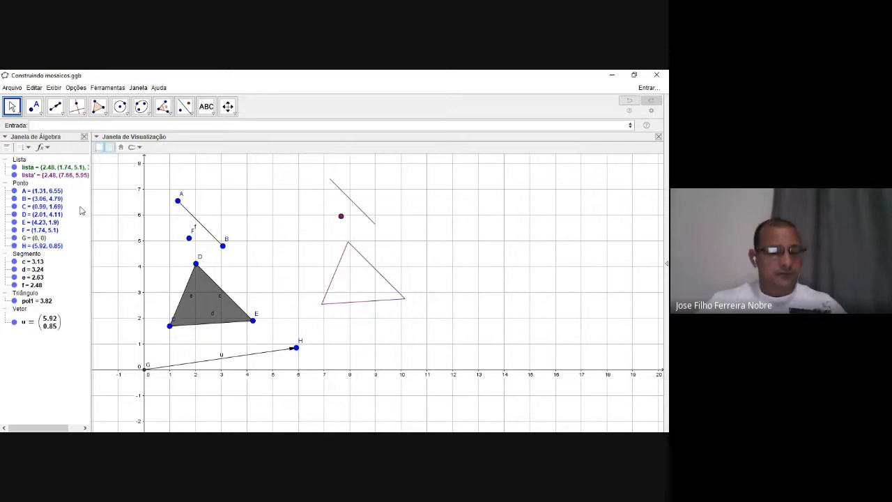
pyautogui.hotkey('ctrl', 'a')
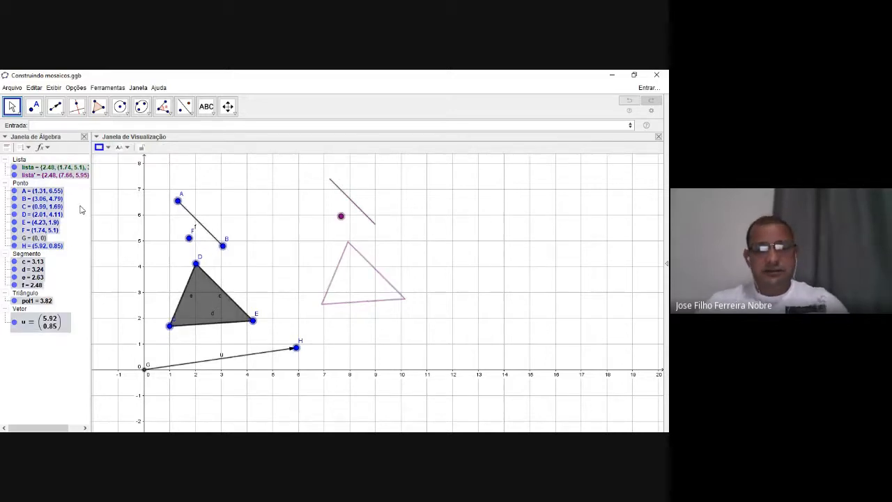
pyautogui.press('Delete')
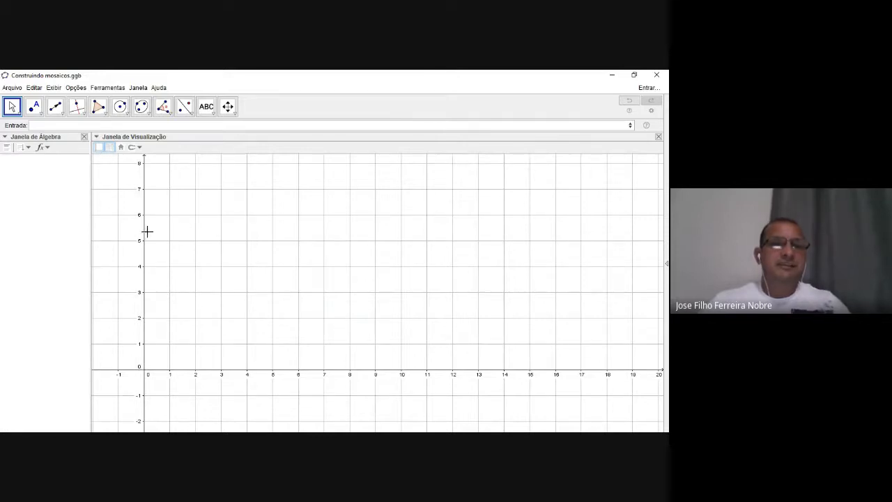
# Step: Draw a circle centred at (5, 5) passing through the point (8, 2)
pyautogui.moveTo(192, 308)
pyautogui.mouseDown()
pyautogui.moveTo(213, 271)
pyautogui.moveTo(212, 288)
pyautogui.moveTo(195, 293)
pyautogui.mouseUp()
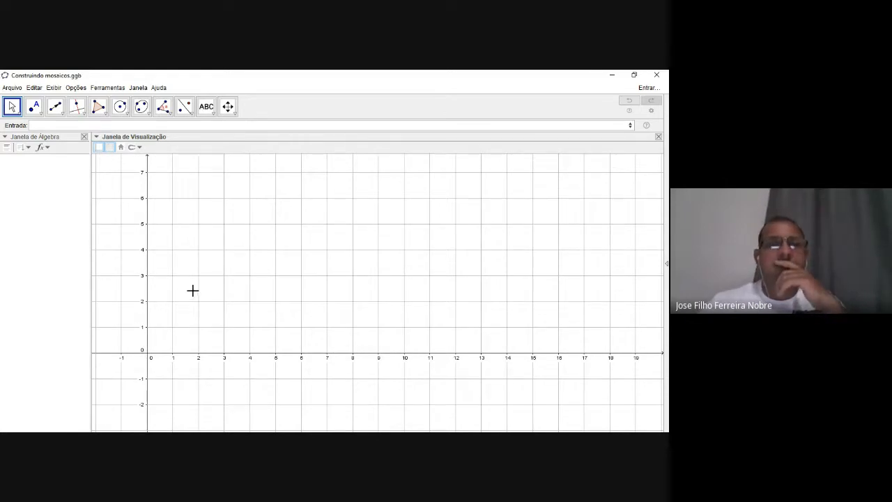
pyautogui.moveTo(233, 248); pyautogui.dragTo(220, 295)
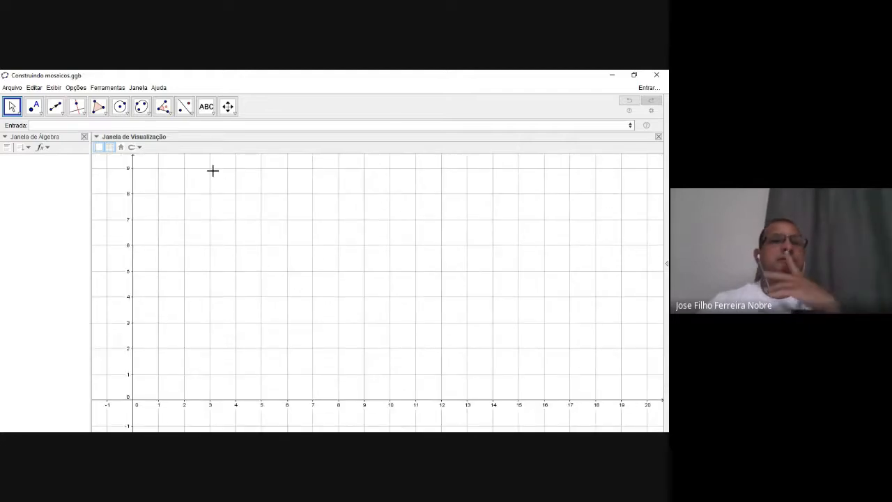
pyautogui.click(121, 108)
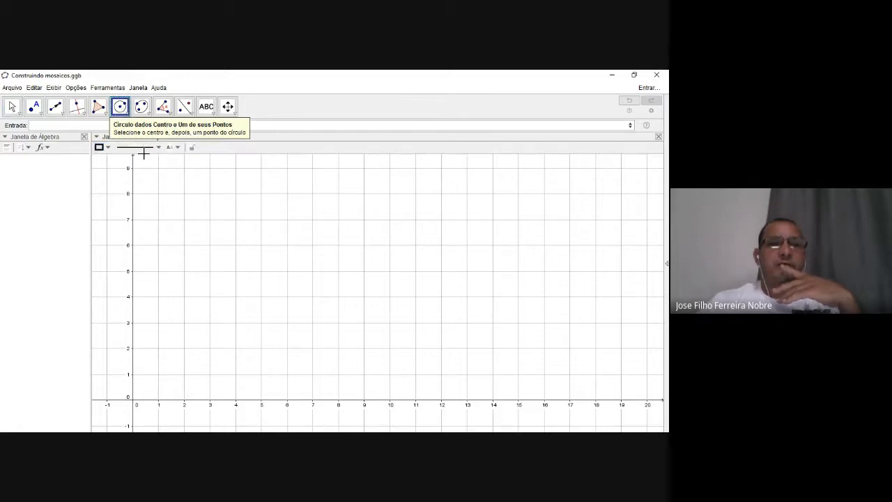
pyautogui.click(262, 270)
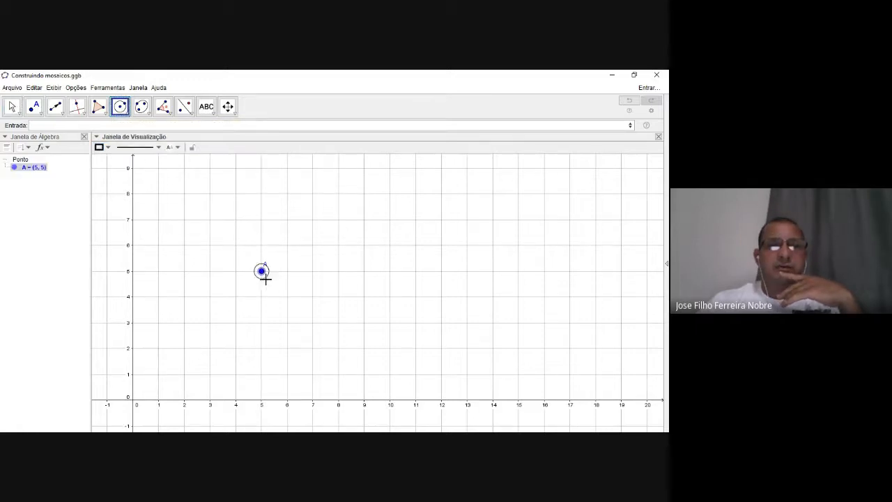
pyautogui.click(339, 348)
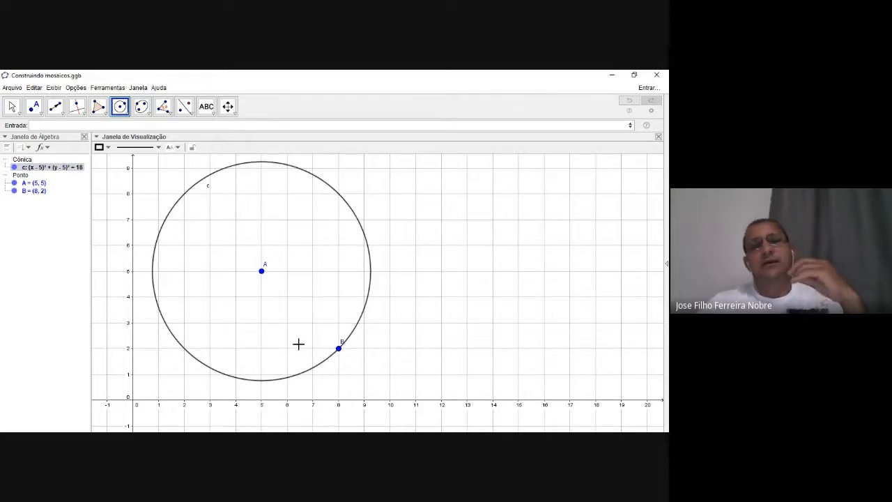
pyautogui.scroll(-4, 289, 314)
pyautogui.scroll(2, 287, 306)
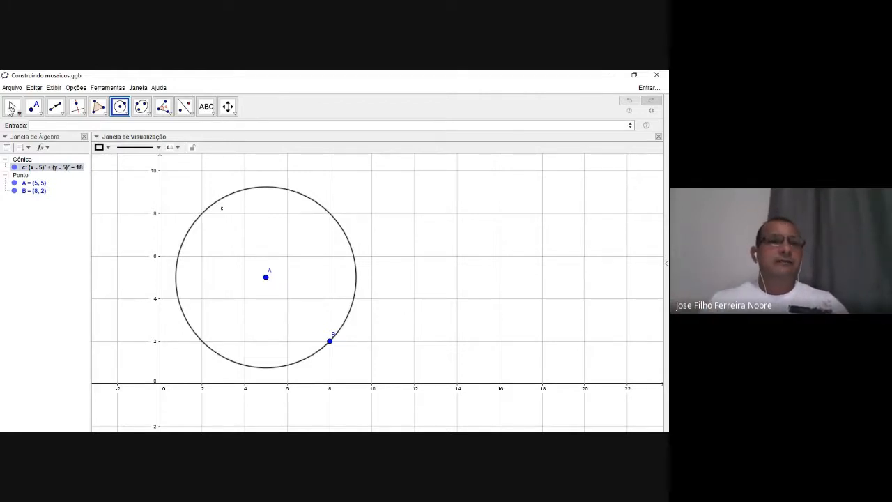
pyautogui.click(12, 107)
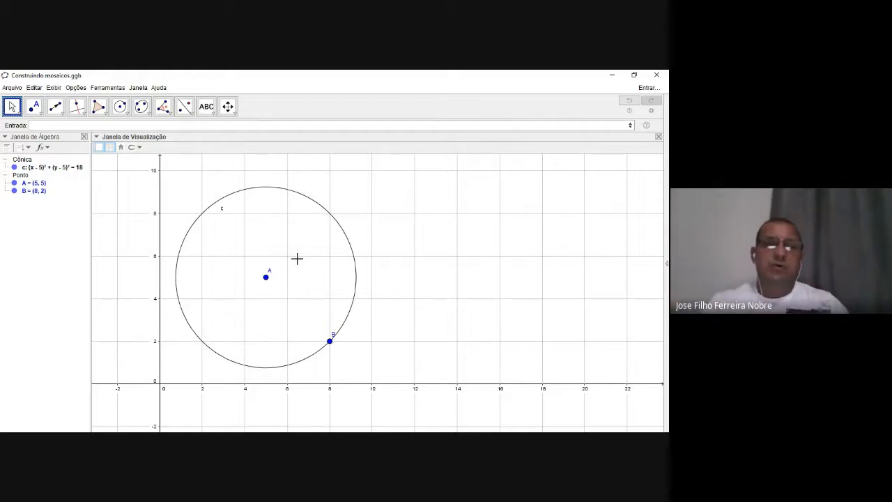
pyautogui.moveTo(292, 278); pyautogui.dragTo(269, 314)
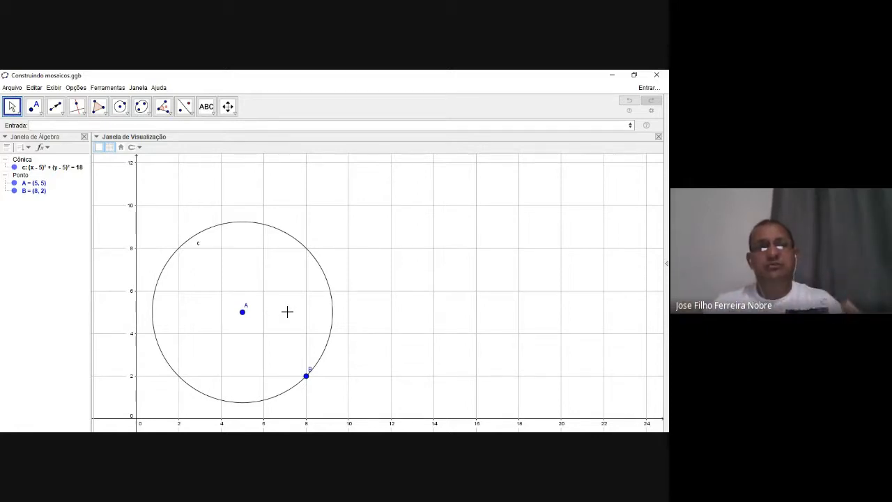
# Step: Paste a copy of the circle beside the original, with its centre at about (13.53, 4.88)
pyautogui.click(331, 310)
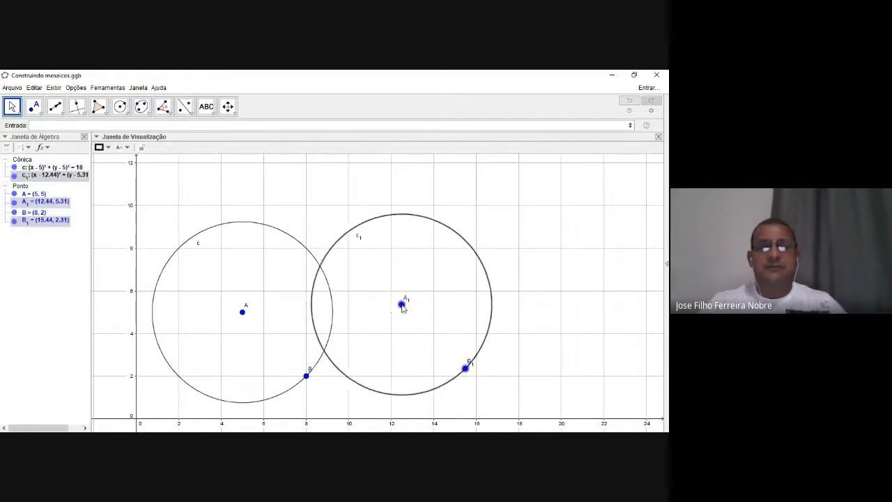
pyautogui.click(423, 312)
pyautogui.moveTo(425, 314); pyautogui.dragTo(423, 315)
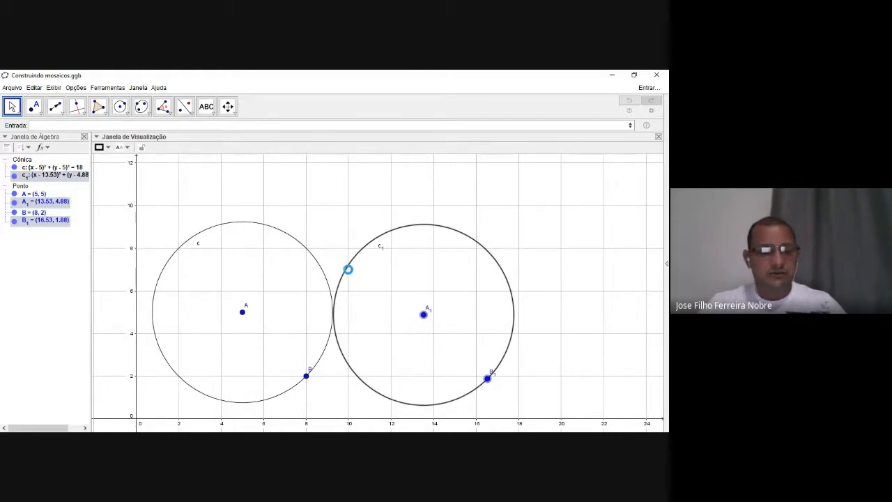
# Step: Paste a second copy of the circle above the other two, with its centre at about (9.4, 12.32)
pyautogui.hotkey('ctrl', 'v')
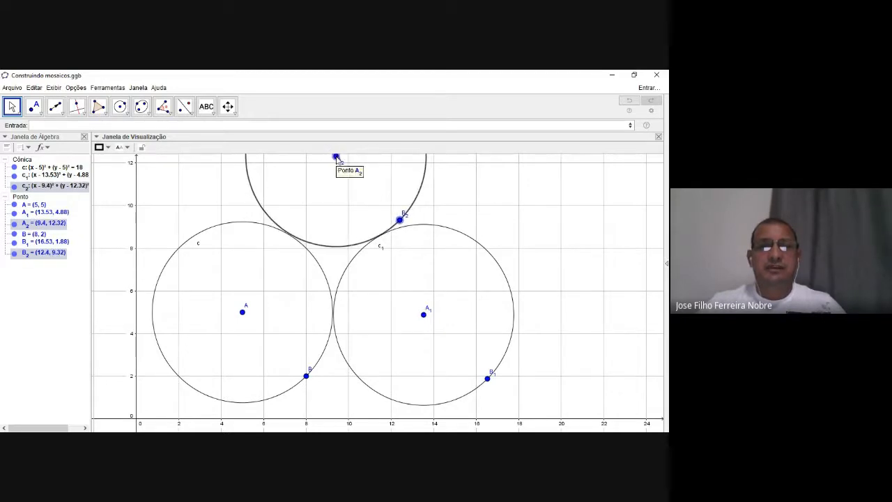
pyautogui.click(336, 159)
pyautogui.click(11, 106)
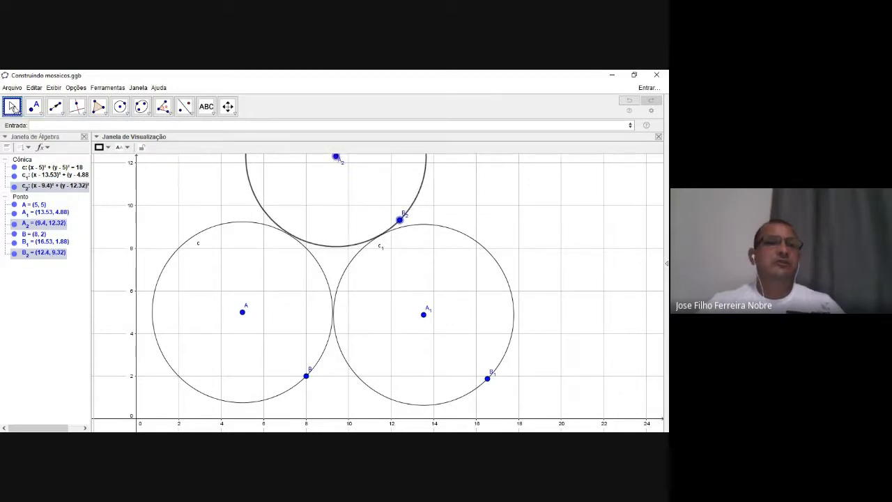
# Step: Delete all three circles and their points from the construction
pyautogui.scroll(-2, 221, 196)
pyautogui.scroll(-2, 221, 196)
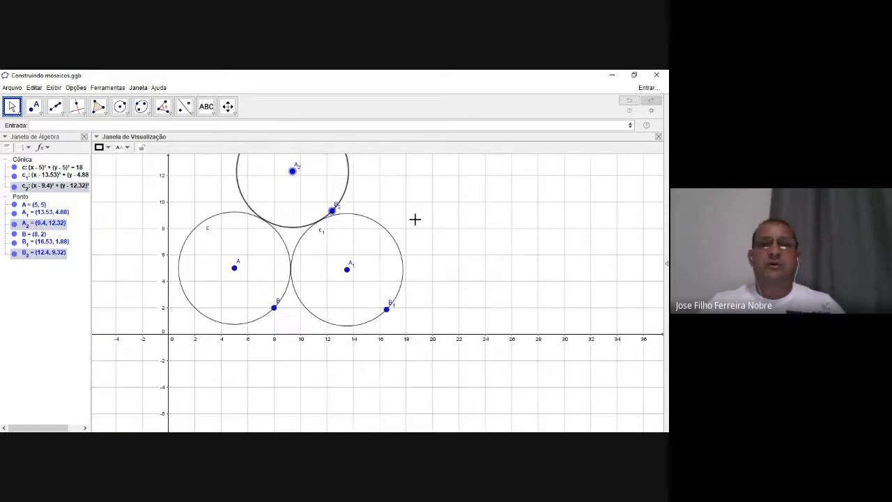
pyautogui.moveTo(414, 219); pyautogui.dragTo(463, 257)
pyautogui.click(463, 258)
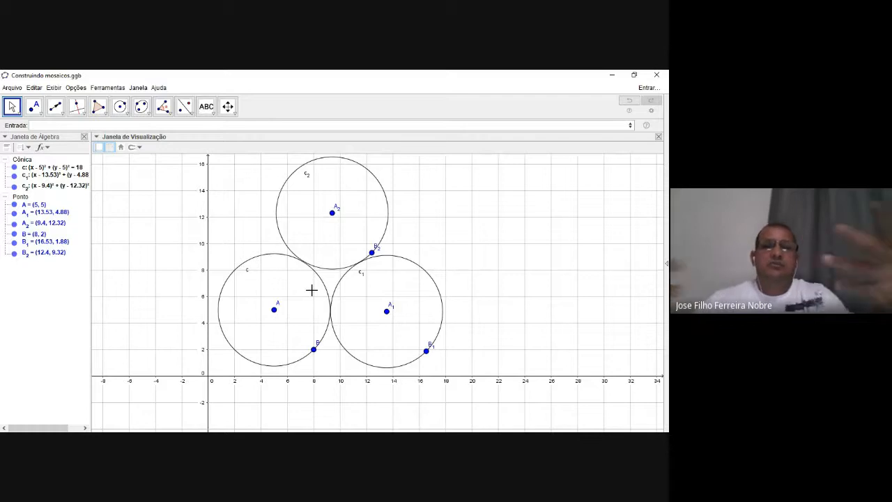
pyautogui.moveTo(311, 288); pyautogui.dragTo(338, 311)
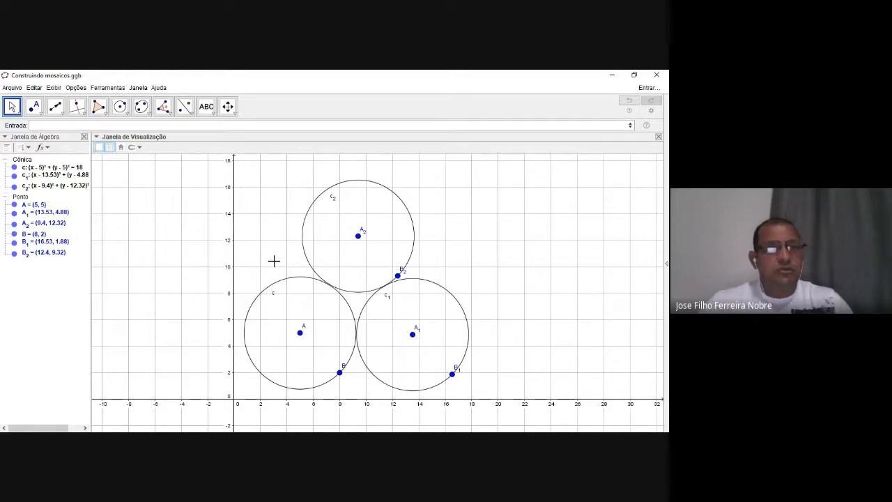
pyautogui.hotkey('ctrl', 'a')
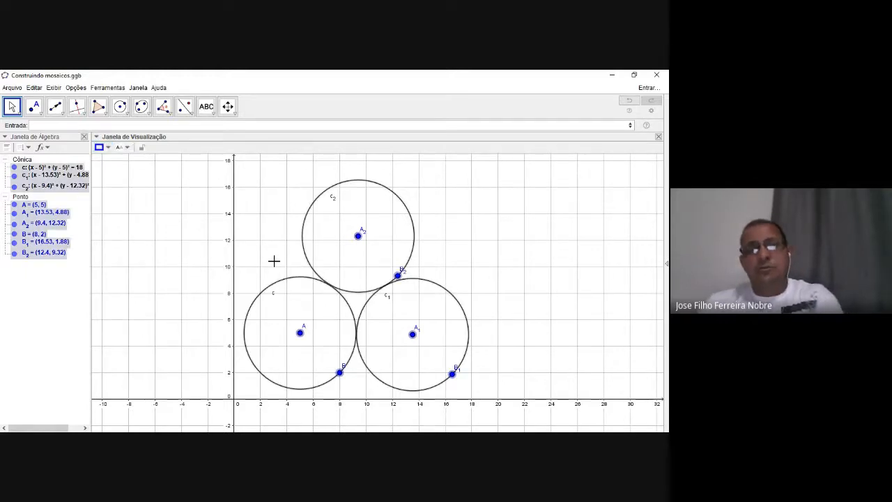
pyautogui.press('Delete')
# Step: Start a regular polygon with its first vertex at (6, 2)
pyautogui.moveTo(290, 265); pyautogui.dragTo(201, 274)
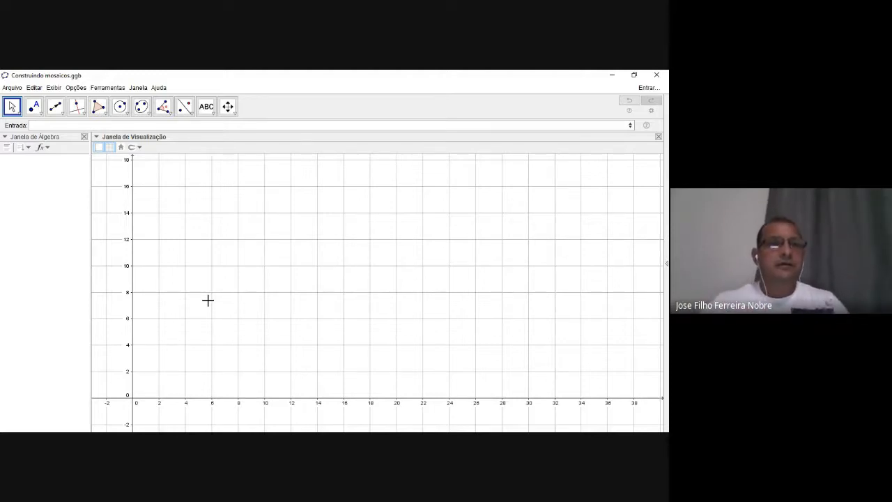
pyautogui.click(105, 116)
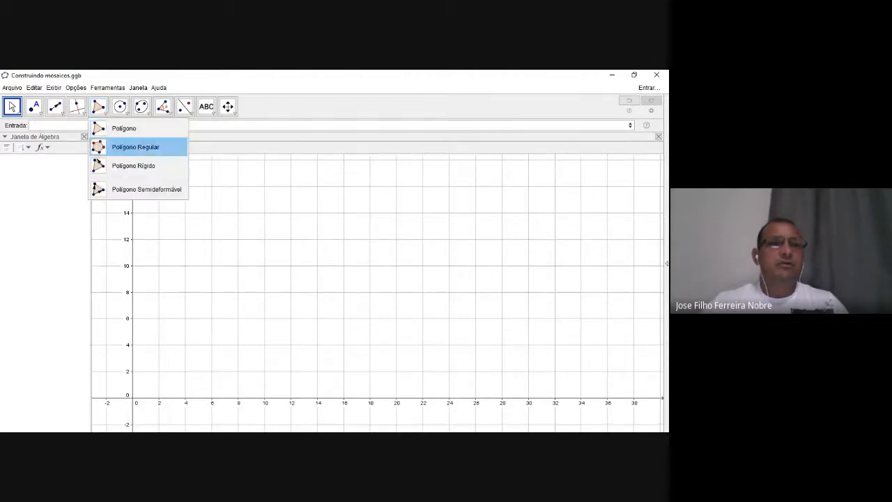
pyautogui.click(135, 147)
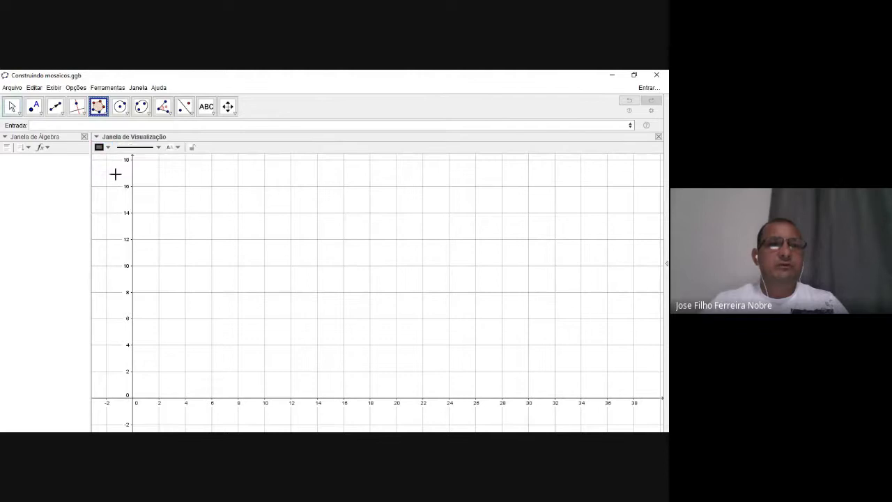
pyautogui.click(212, 371)
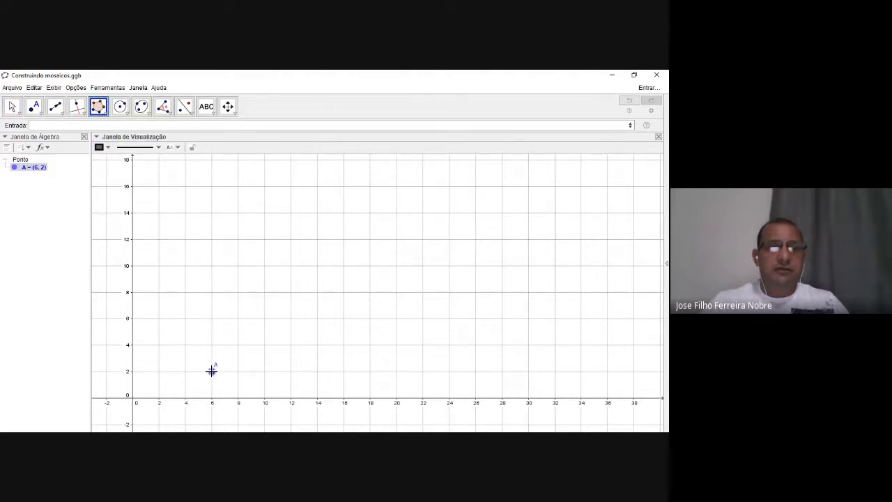
# Step: Draw a regular polygon with 6 vertices, using the side from point A (6, 2) to point B (10, 2)
pyautogui.click(265, 371)
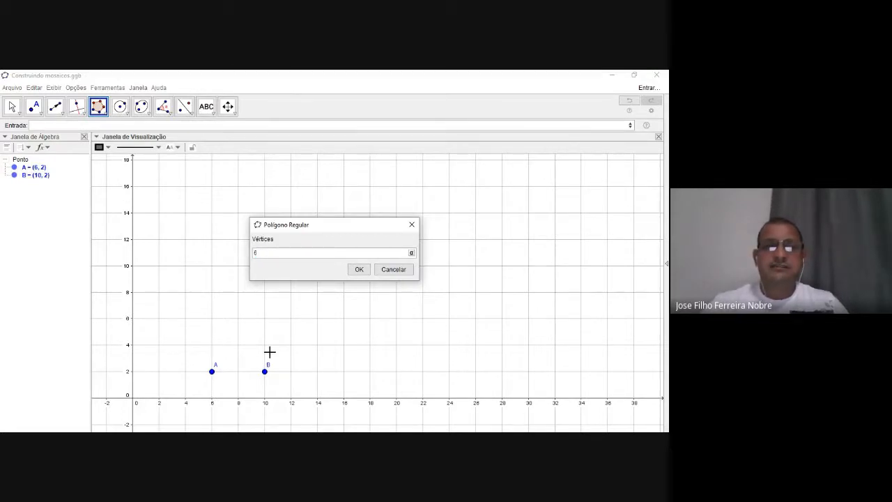
pyautogui.write('6')
pyautogui.click(359, 269)
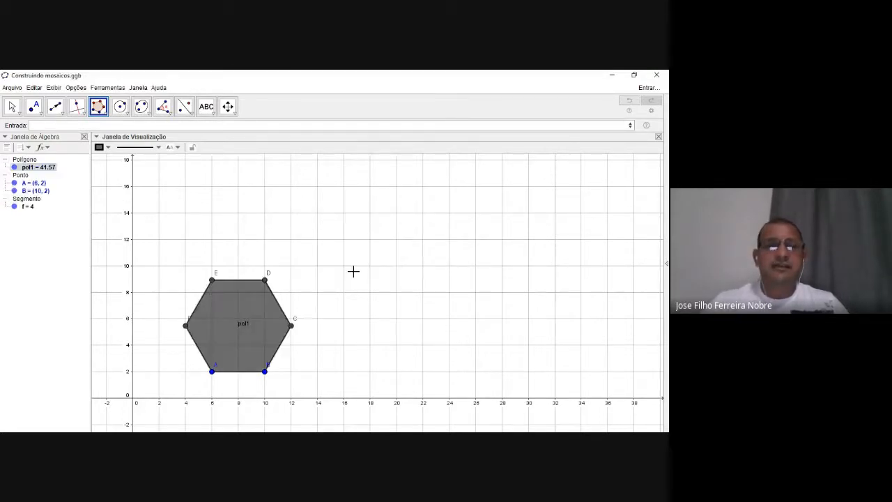
# Step: Move the hexagon up and across the grid so that vertex A lies at about (8.08, 3.15)
pyautogui.click(11, 106)
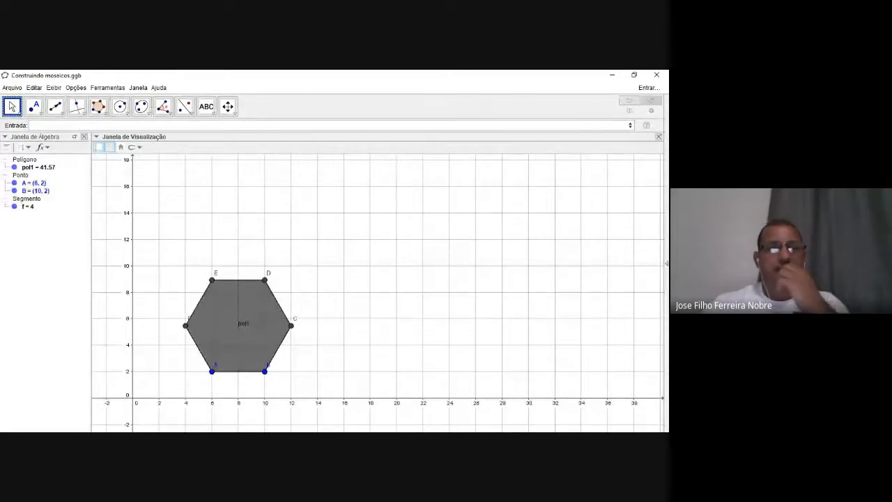
pyautogui.click(236, 341)
pyautogui.moveTo(237, 342)
pyautogui.mouseDown()
pyautogui.moveTo(320, 341)
pyautogui.moveTo(244, 340)
pyautogui.mouseUp()
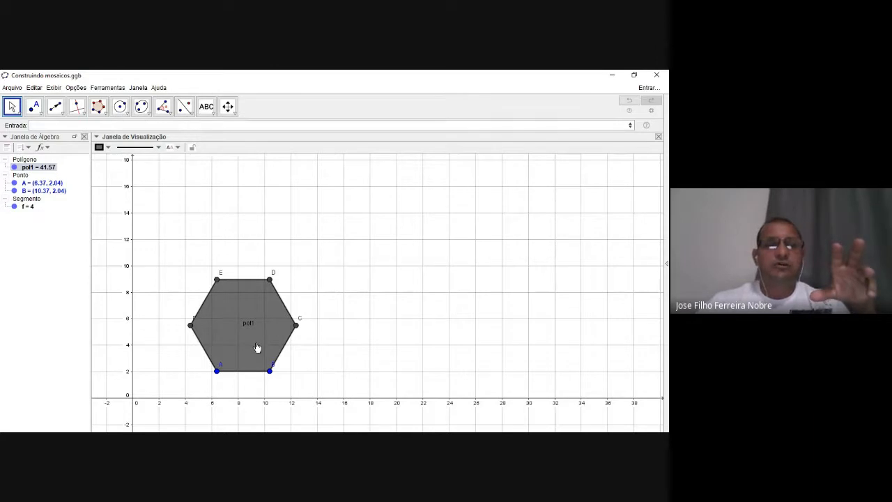
pyautogui.moveTo(257, 347); pyautogui.dragTo(279, 333)
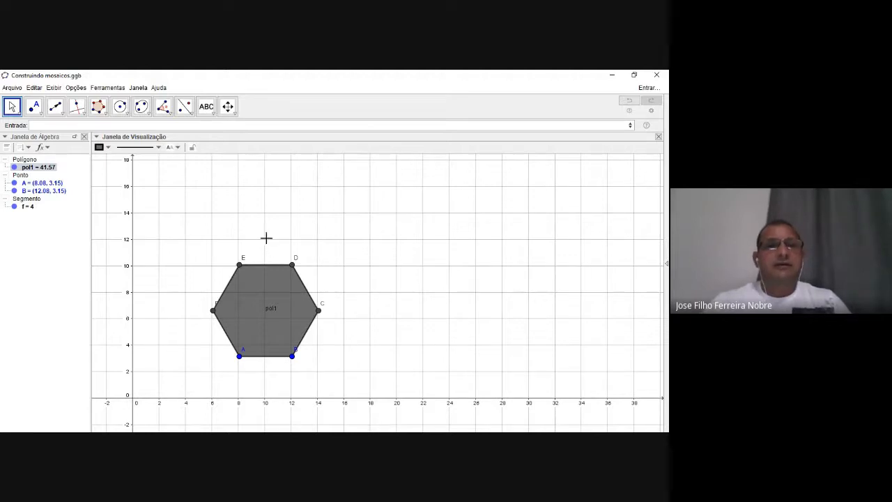
# Step: Reflect the hexagon about its side CD using the Reflexão em Relação a uma Reta tool
pyautogui.click(185, 107)
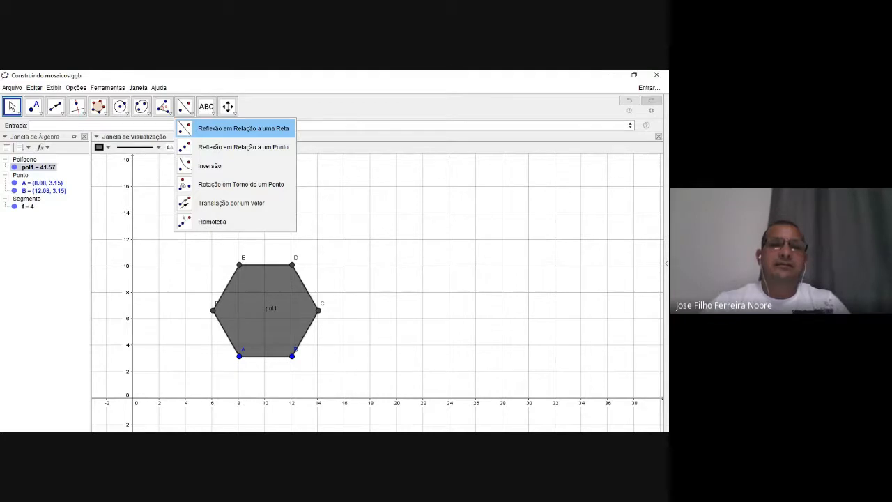
pyautogui.click(251, 285)
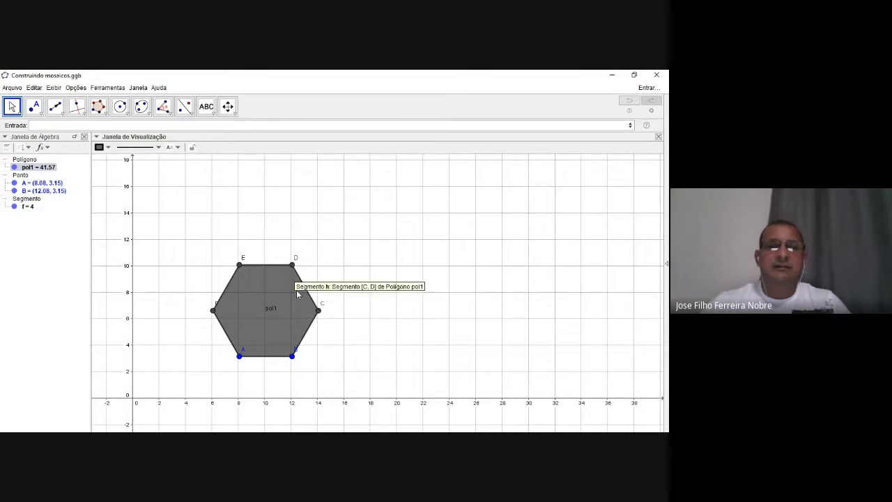
pyautogui.click(184, 107)
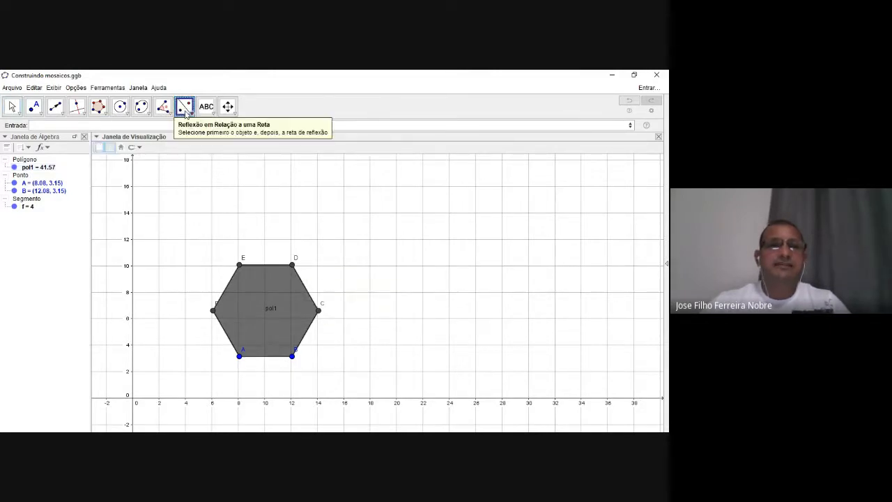
pyautogui.click(183, 108)
pyautogui.click(182, 109)
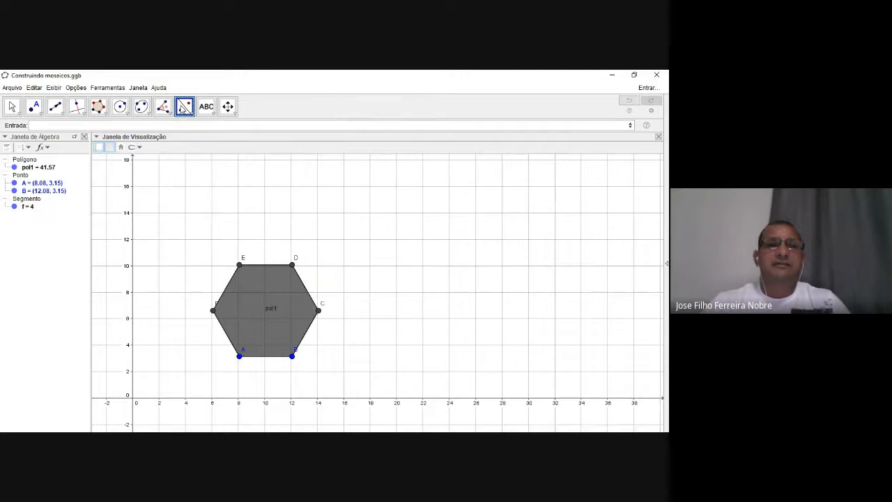
pyautogui.click(186, 109)
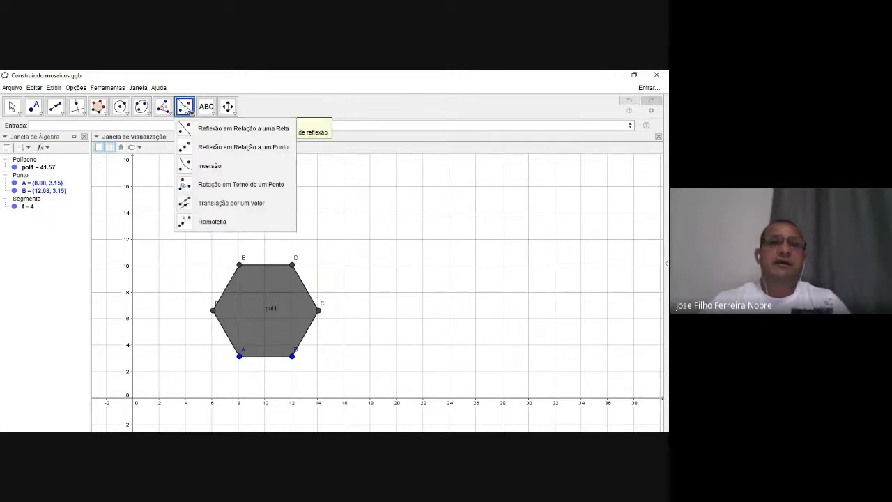
pyautogui.click(187, 128)
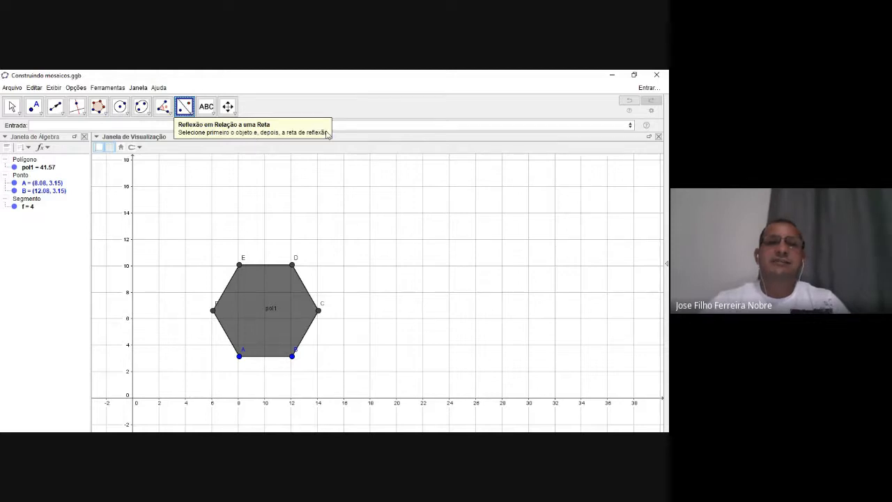
pyautogui.click(249, 293)
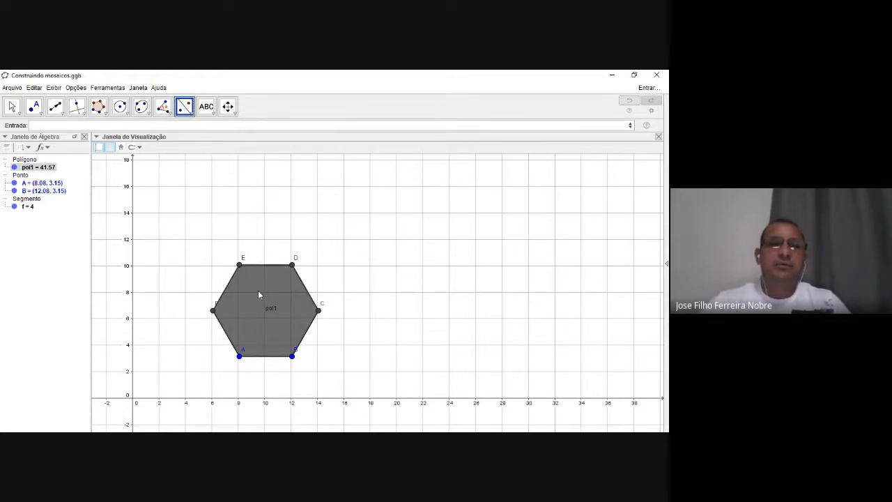
pyautogui.click(301, 281)
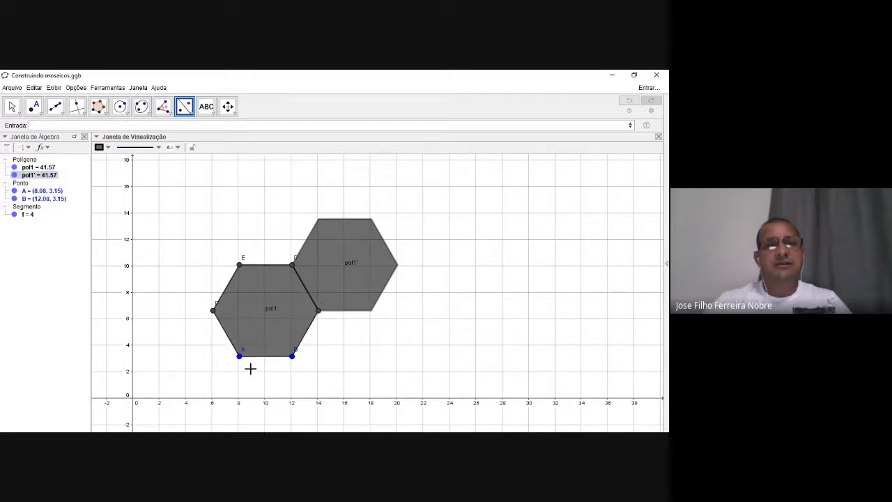
# Step: Reflect the original hexagon about each of its other five sides, DE, EF, FA, AB and BC, to surround it with copies
pyautogui.click(257, 264)
pyautogui.click(244, 284)
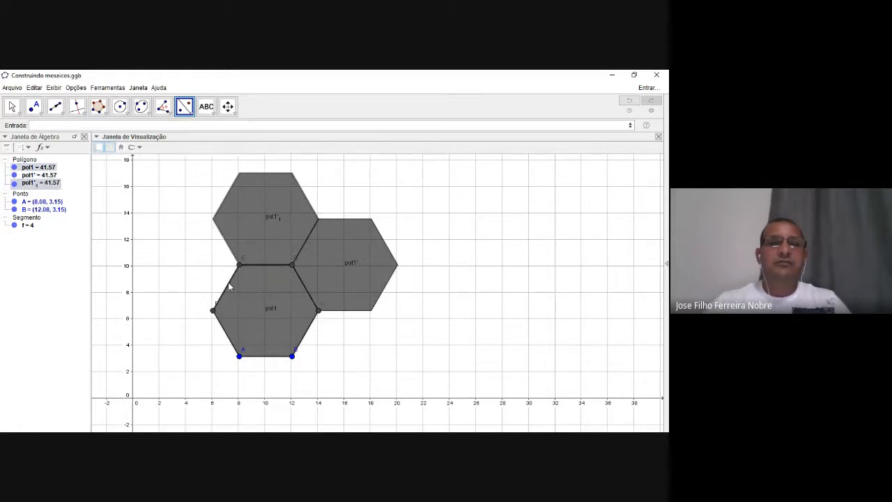
pyautogui.click(230, 284)
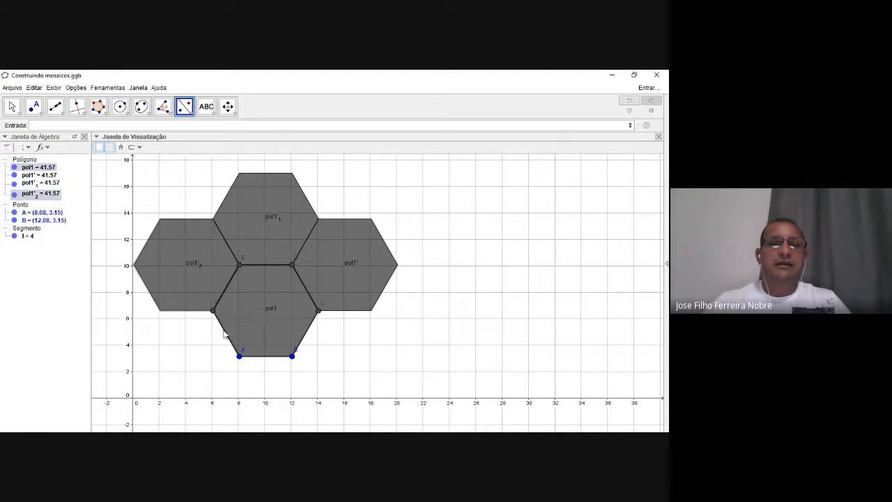
pyautogui.click(225, 333)
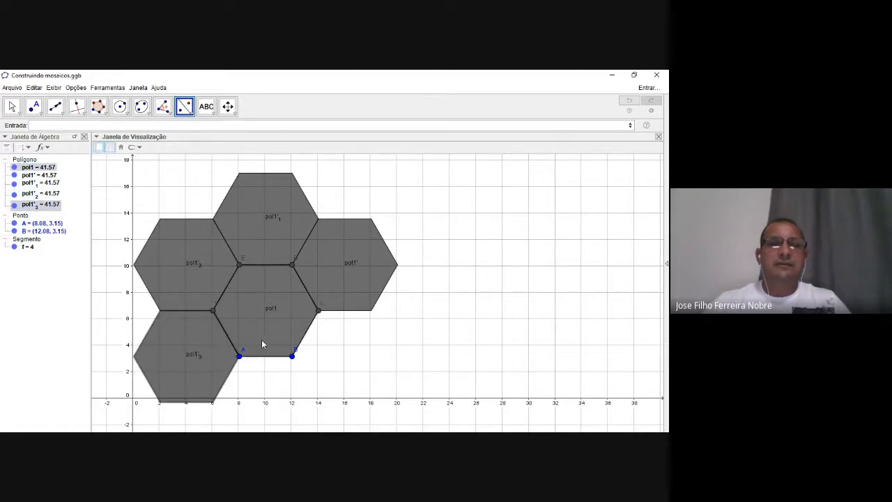
pyautogui.click(262, 357)
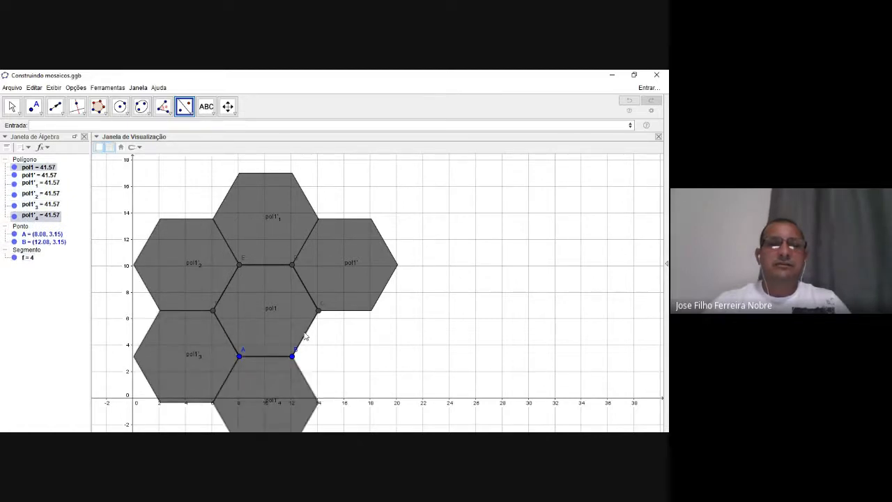
pyautogui.click(304, 333)
pyautogui.press('Escape')
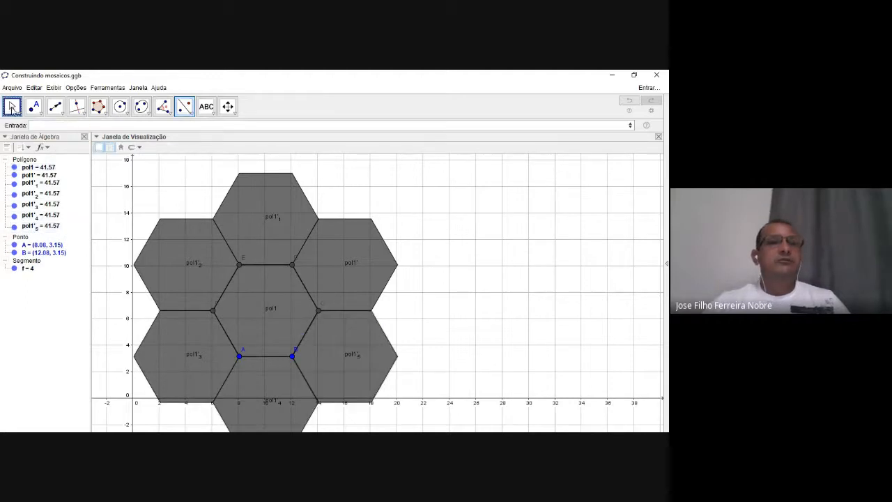
# Step: Move the central hexagon with its six reflections above the x-axis, placing vertex A at about (15.61, 7.28)
pyautogui.scroll(-4, 351, 256)
pyautogui.moveTo(273, 284); pyautogui.dragTo(349, 248)
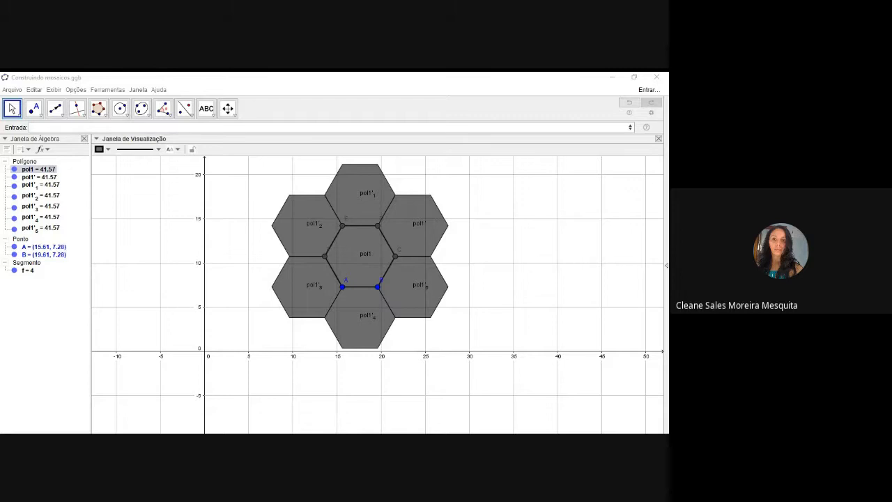
pyautogui.moveTo(239, 321); pyautogui.dragTo(228, 374)
pyautogui.scroll(2, 241, 356)
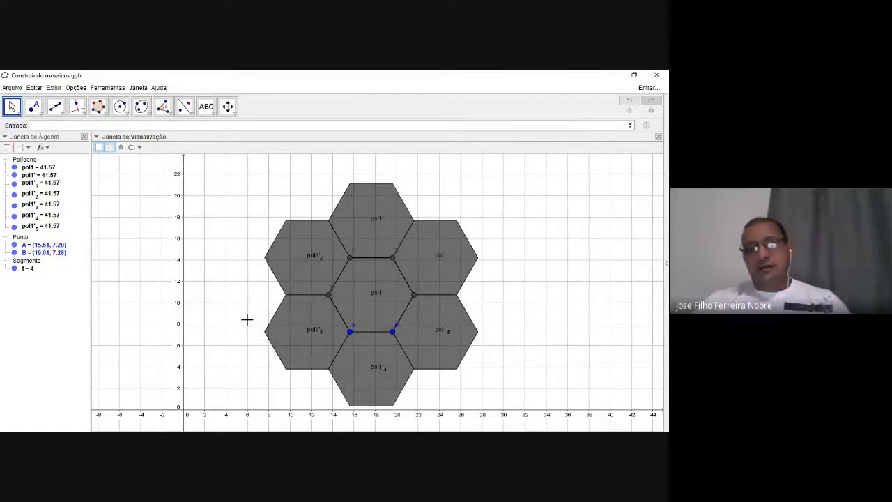
pyautogui.moveTo(248, 309); pyautogui.dragTo(223, 305)
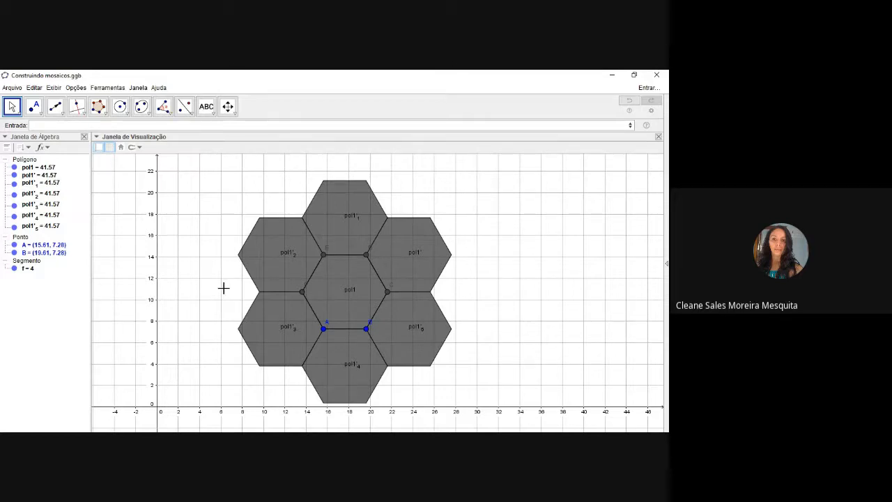
pyautogui.moveTo(223, 289)
pyautogui.mouseDown()
pyautogui.moveTo(211, 272)
pyautogui.moveTo(210, 287)
pyautogui.mouseUp()
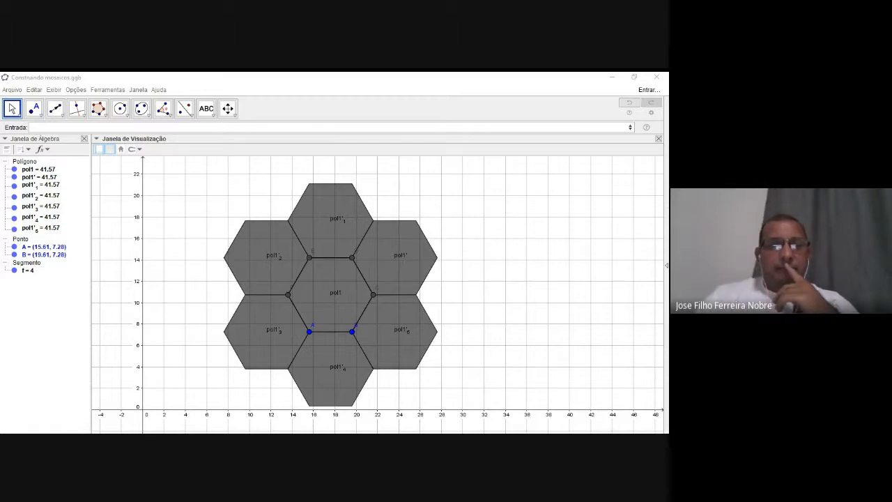
pyautogui.hotkey('alt', 'Tab')
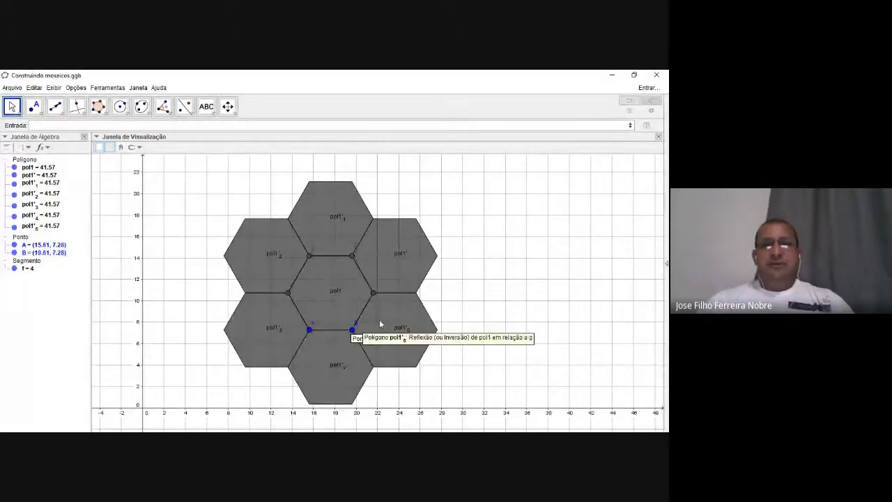
pyautogui.moveTo(479, 283); pyautogui.dragTo(452, 279)
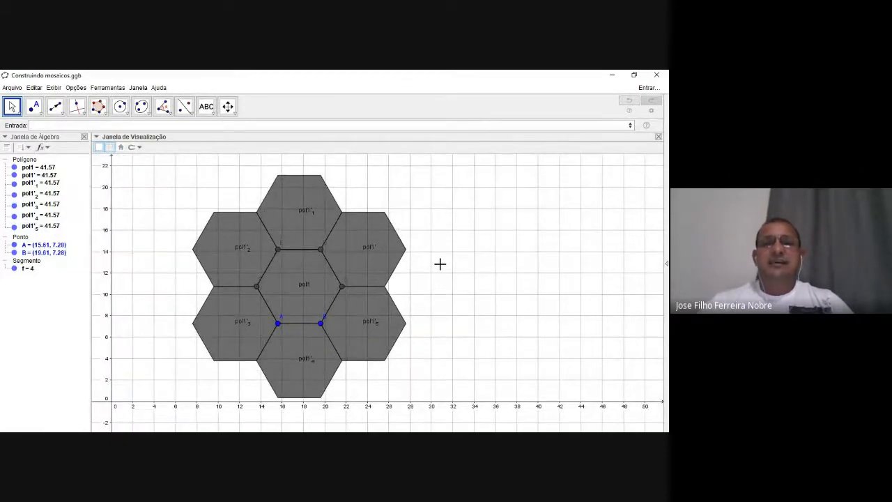
pyautogui.click(363, 228)
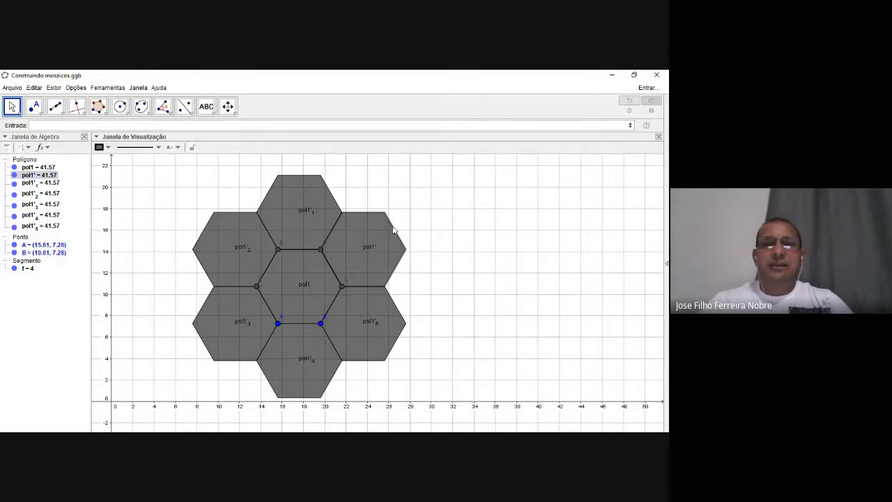
pyautogui.click(304, 263)
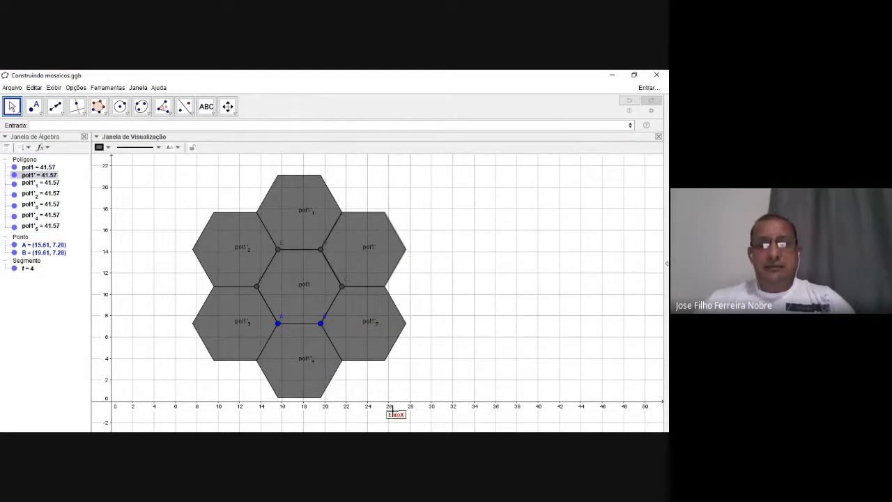
pyautogui.click(410, 430)
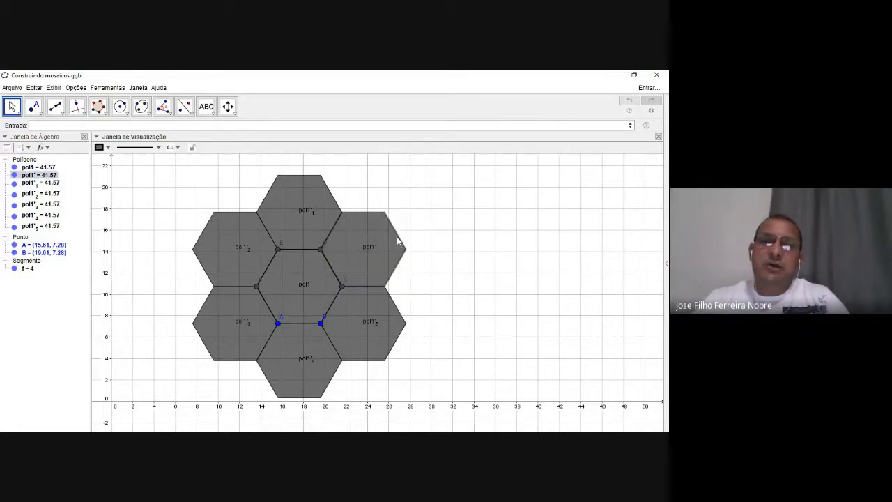
pyautogui.moveTo(419, 221); pyautogui.dragTo(418, 222)
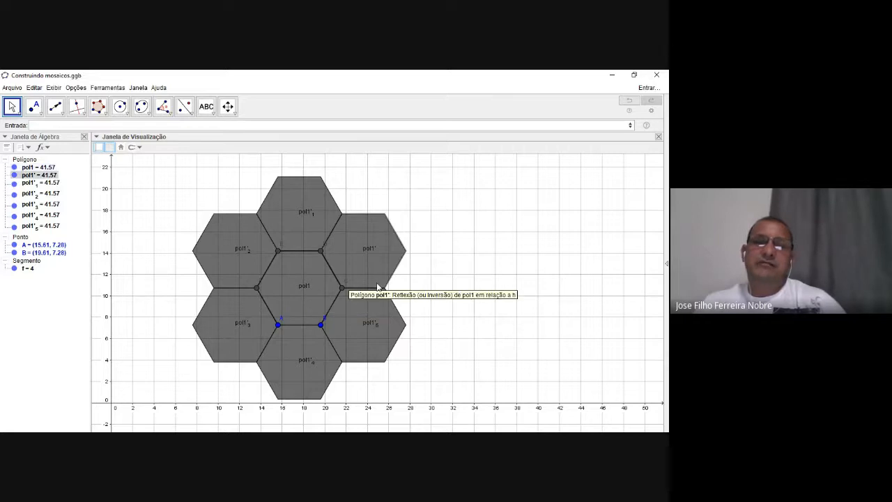
pyautogui.moveTo(421, 275); pyautogui.dragTo(404, 261)
pyautogui.scroll(-3, 429, 260)
pyautogui.scroll(1, 426, 256)
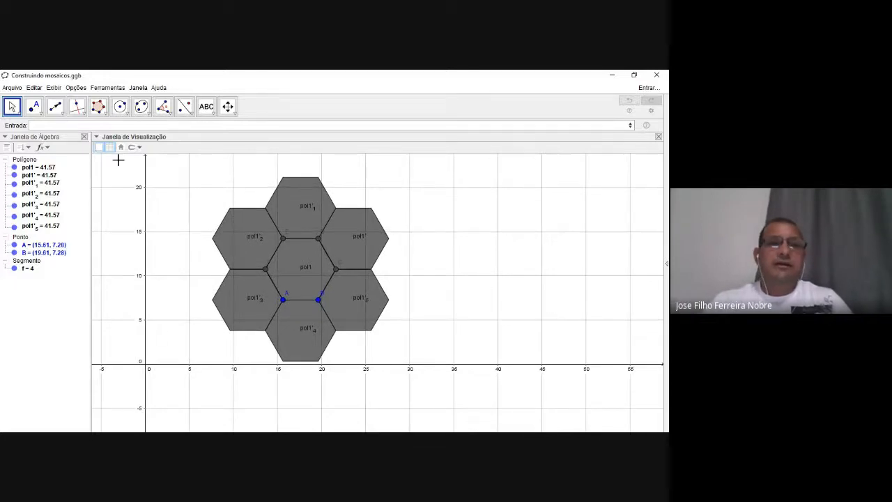
pyautogui.click(63, 127)
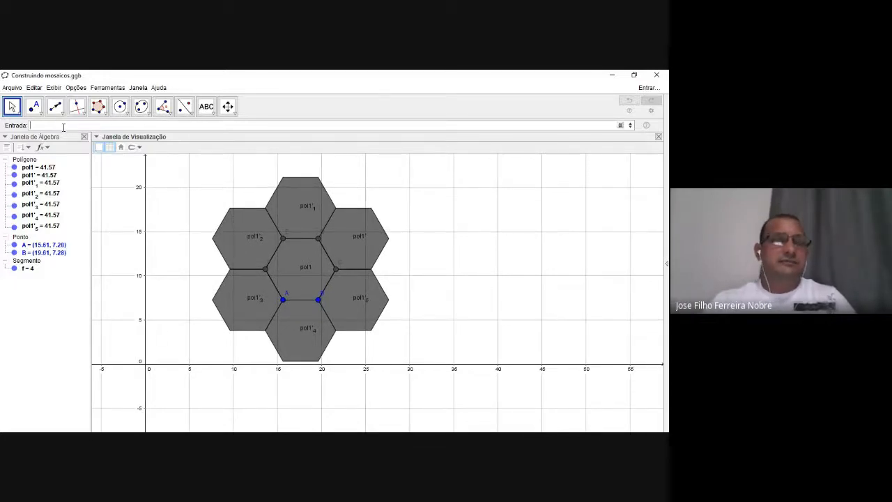
pyautogui.write('Reta')
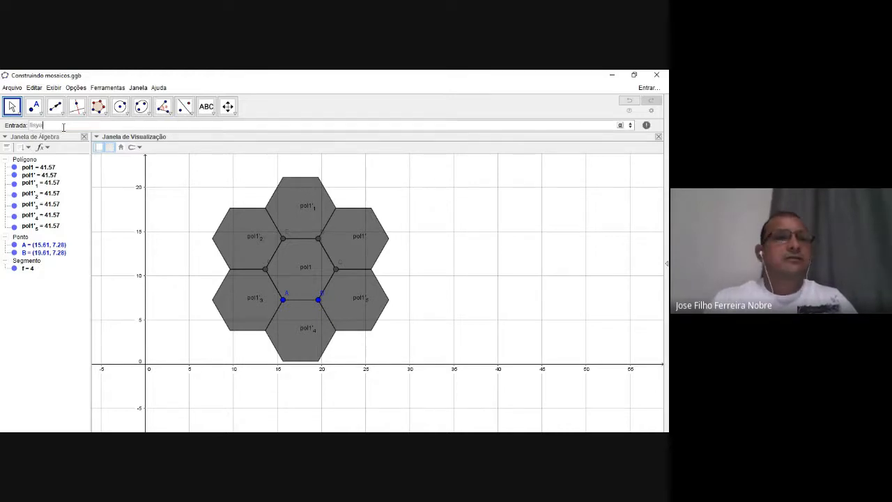
pyautogui.press('BackSpace')
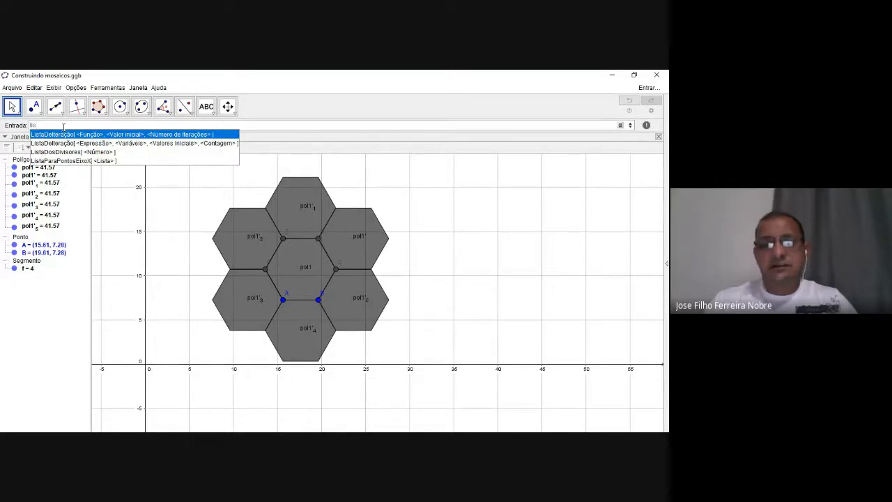
pyautogui.press('BackSpace')
pyautogui.press('BackSpace')
pyautogui.press('BackSpace')
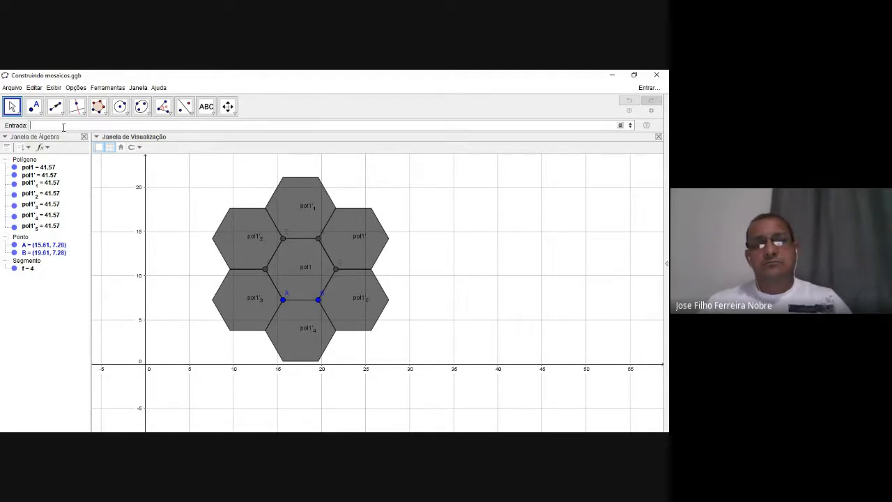
# Step: Begin defining a list as lista={pol1,pol1'} with the central hexagon and its first reflection as elements
pyautogui.write('l')
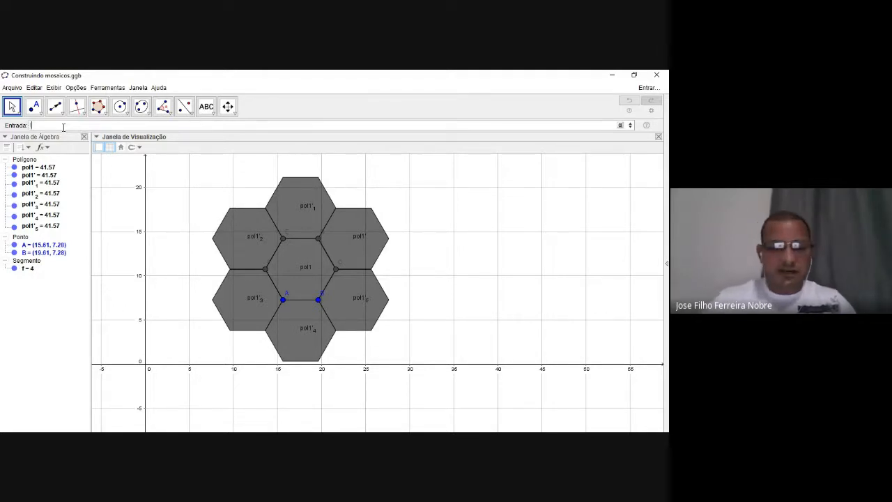
pyautogui.write('ista=')
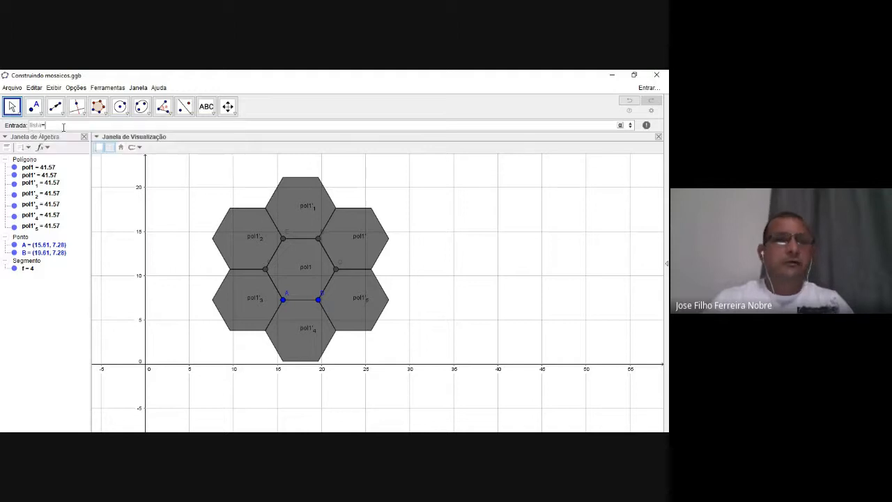
pyautogui.write('{')
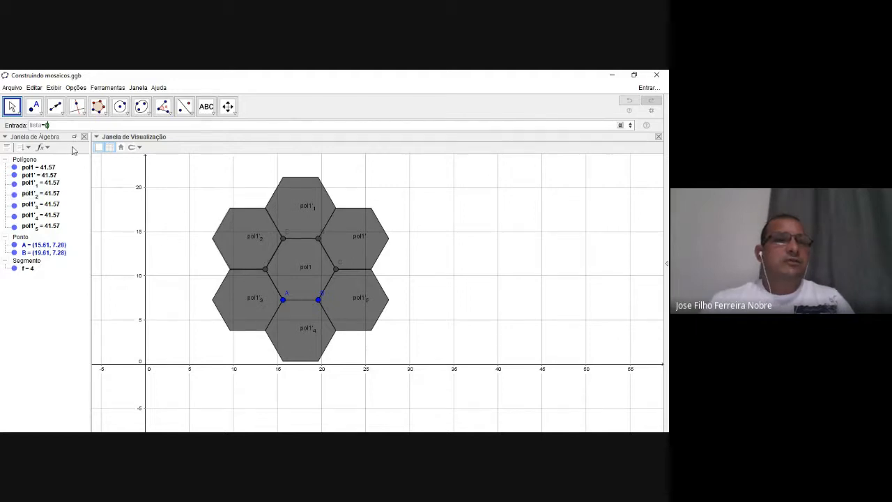
pyautogui.write('pol')
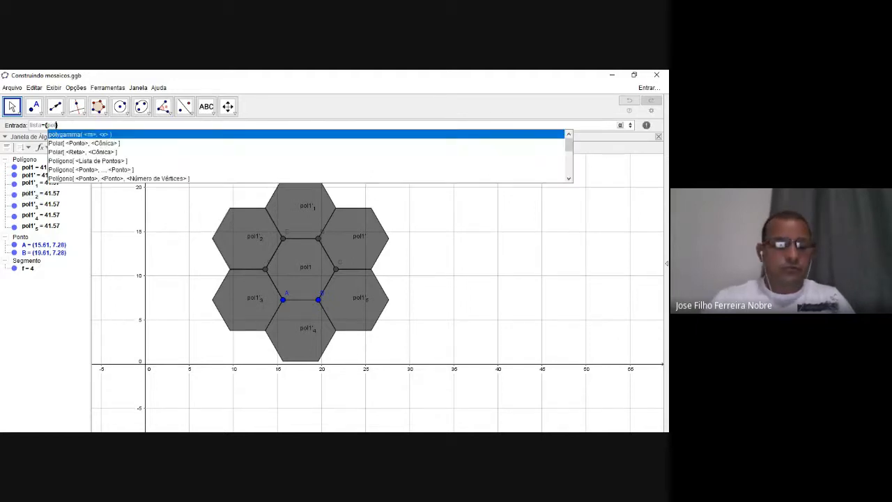
pyautogui.press('Escape')
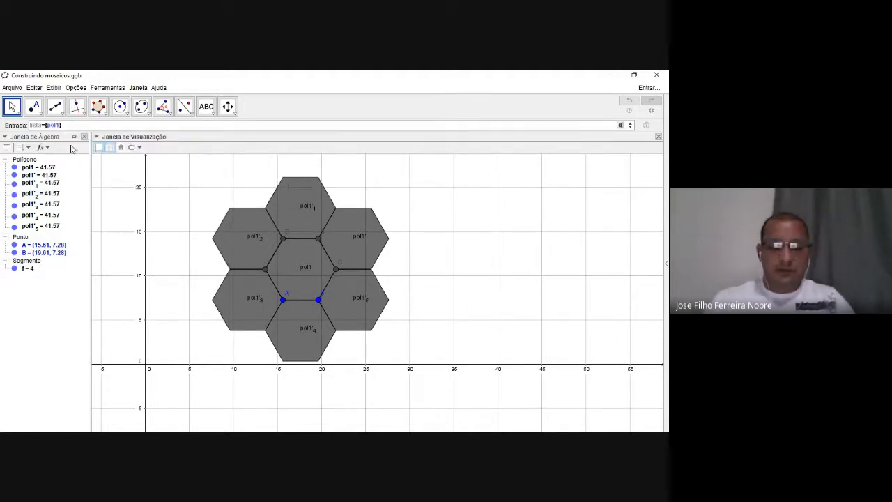
pyautogui.write('1,')
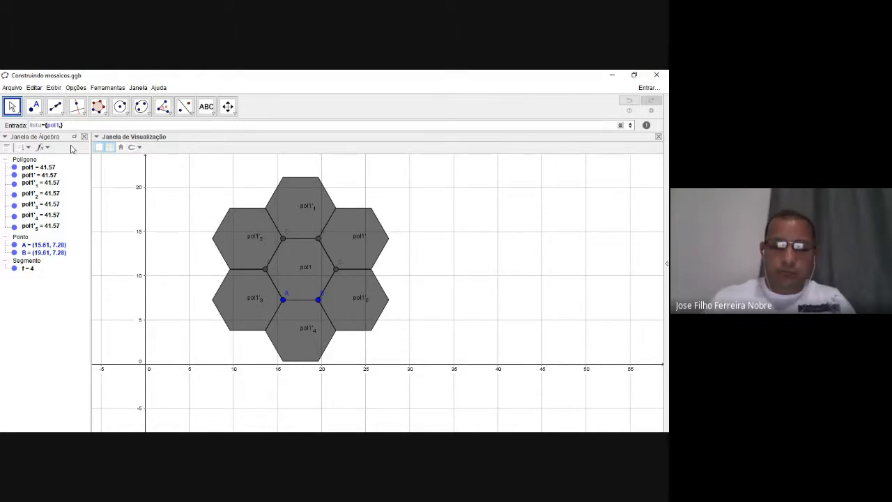
pyautogui.write('pol1')
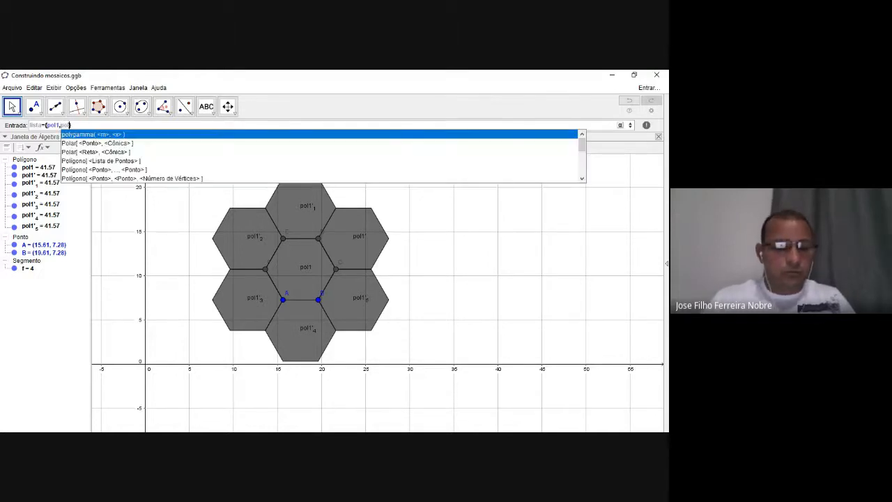
pyautogui.write("'")
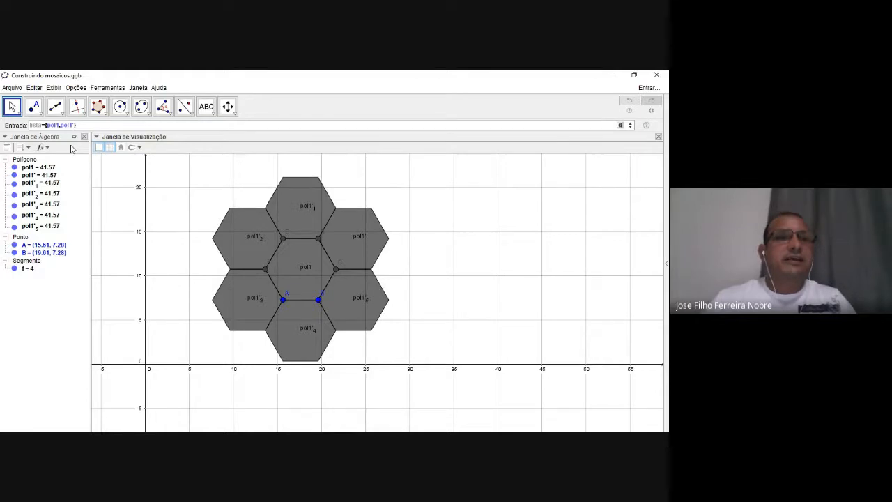
pyautogui.write(',')
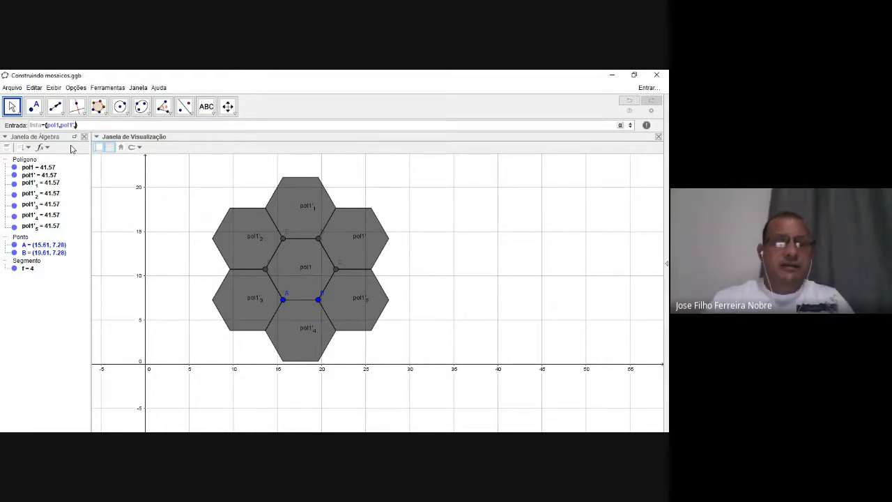
# Step: Extend the list definition with the reflected hexagons pol1'_1 and pol1'_2, separated by commas
pyautogui.write('pol1')
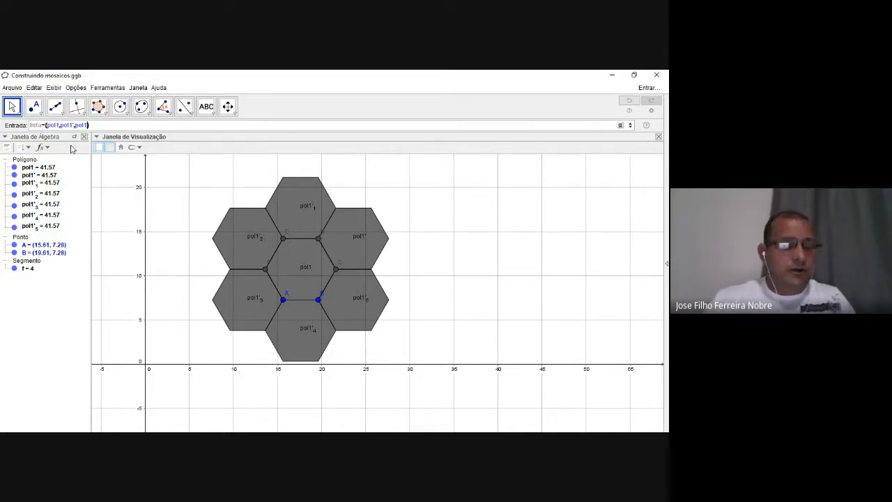
pyautogui.write("'_")
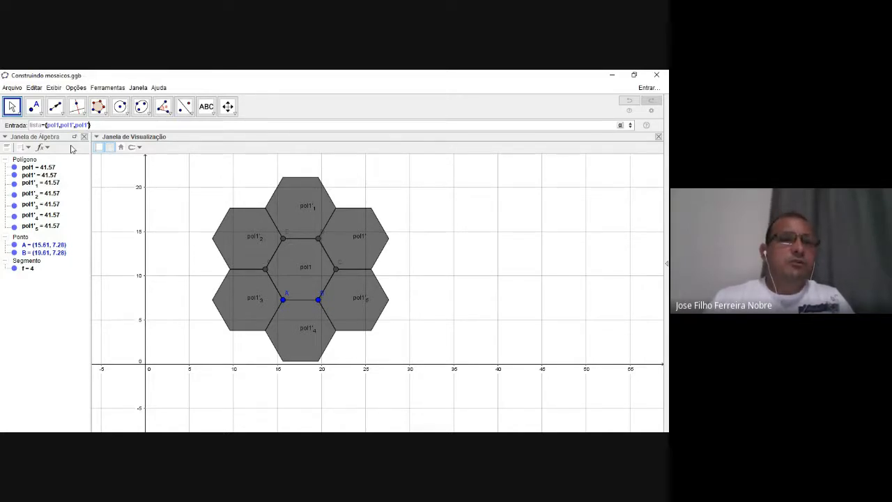
pyautogui.write('_')
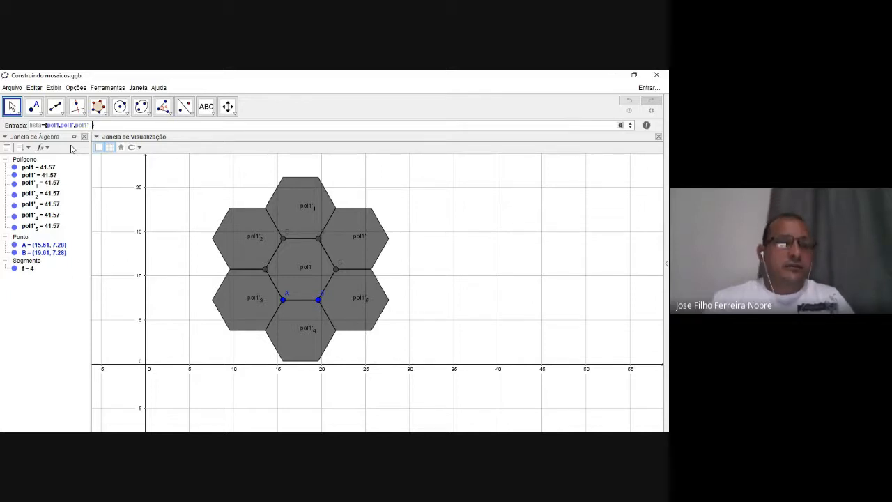
pyautogui.write('1')
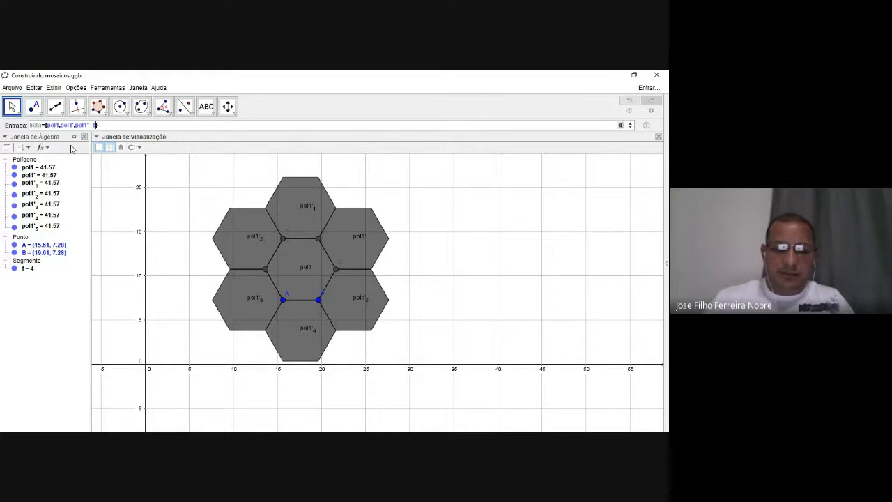
pyautogui.write(',')
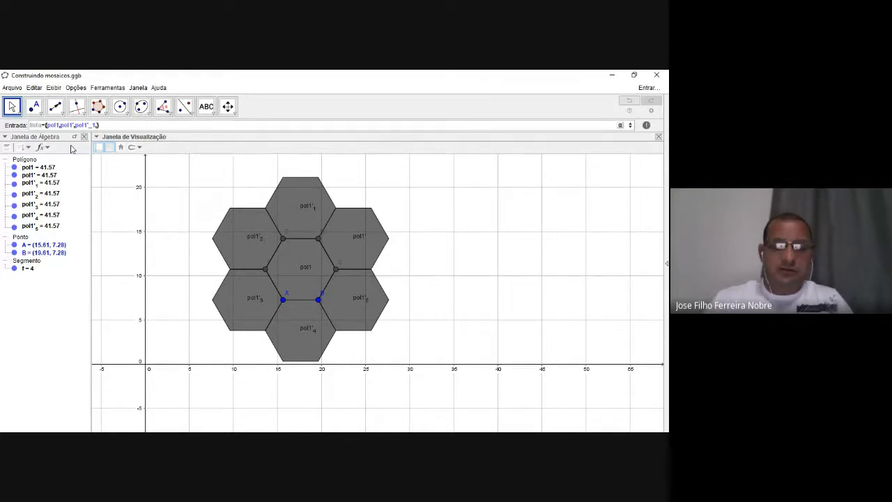
pyautogui.write('pol1')
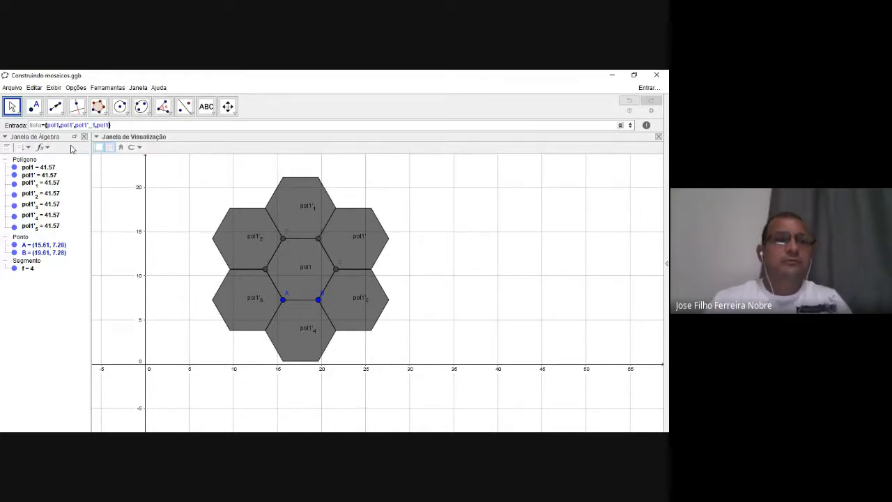
pyautogui.write("'")
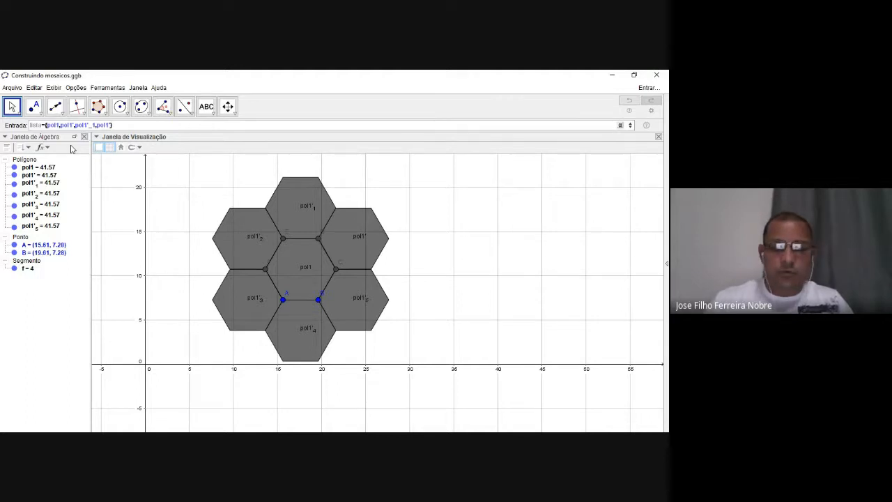
pyautogui.write('_')
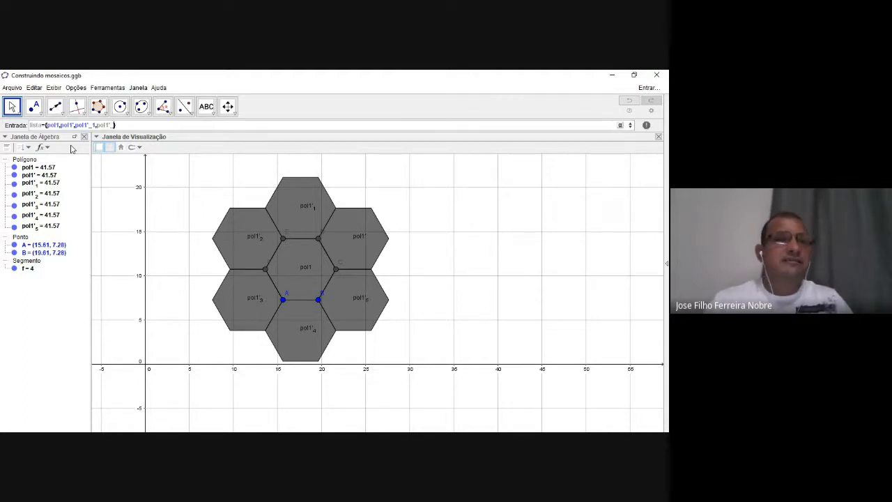
pyautogui.write('2')
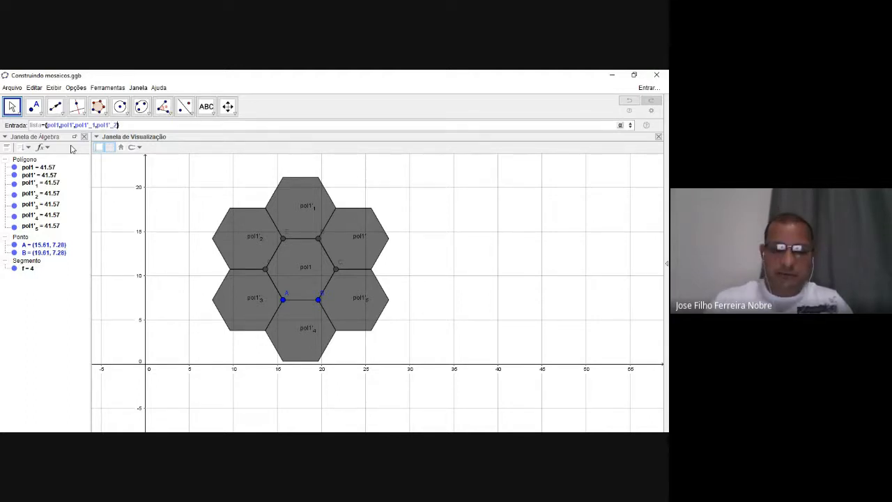
pyautogui.write(',')
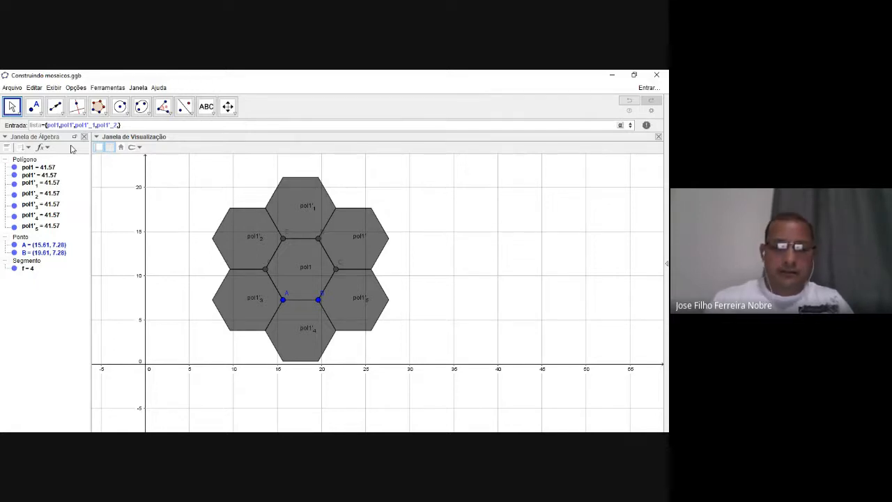
# Step: Add the reflected hexagons pol1'_3 and pol1'_4 to the list definition inside the braces
pyautogui.write('pol1')
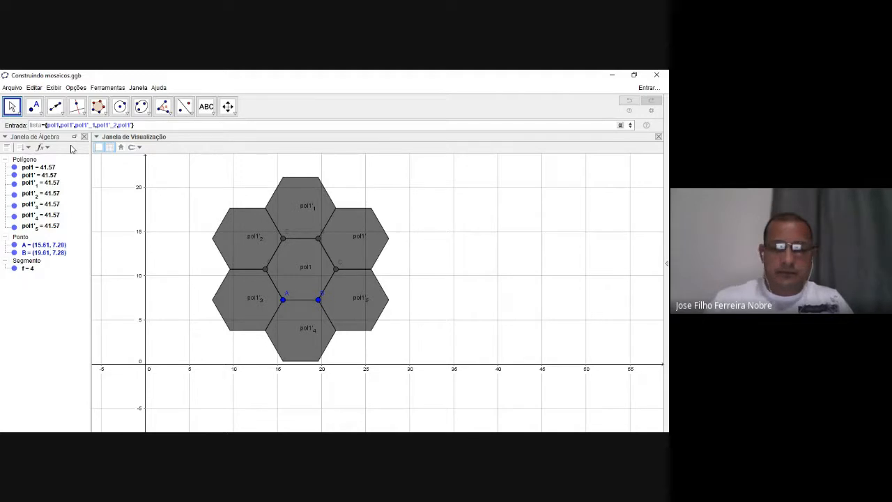
pyautogui.write("'_2")
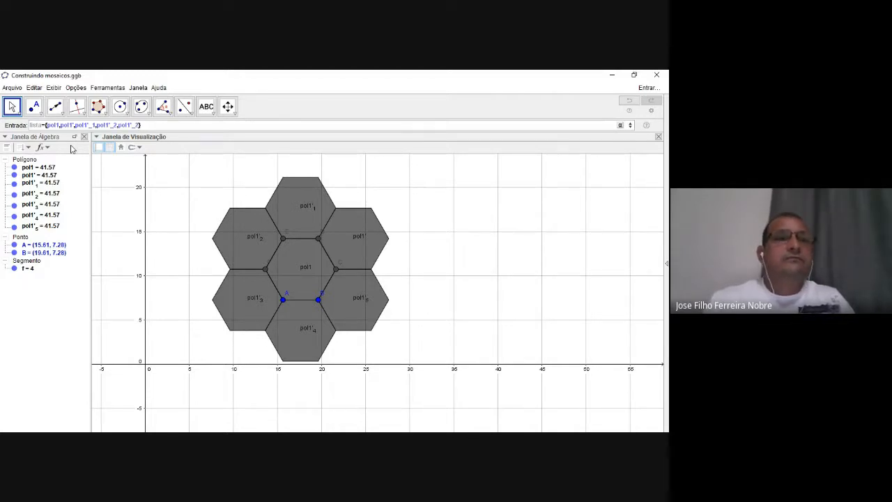
pyautogui.press('BackSpace')
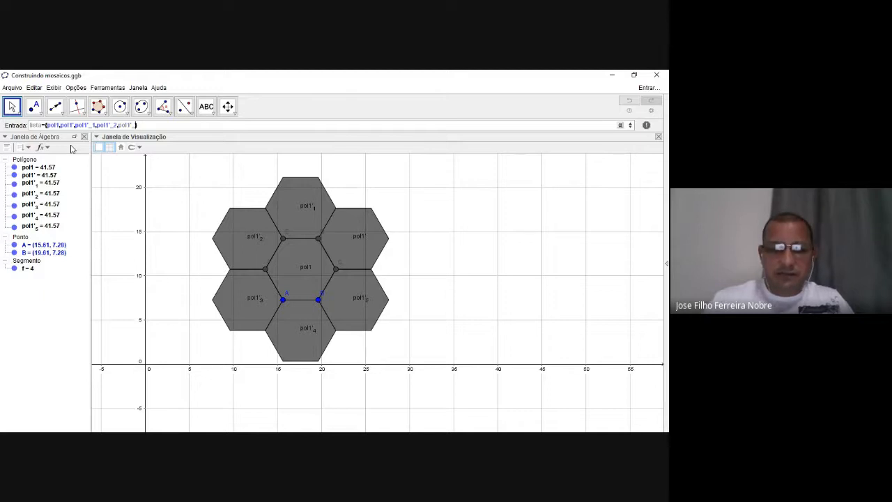
pyautogui.write('3')
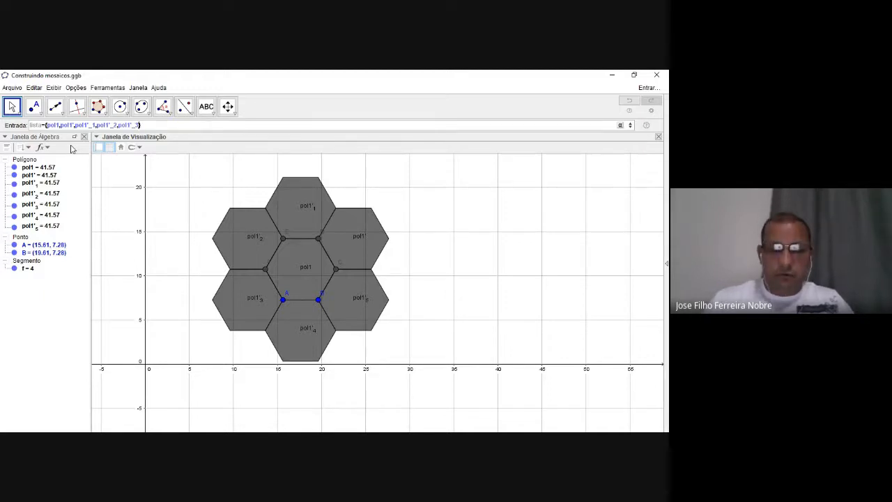
pyautogui.write(',pol1')
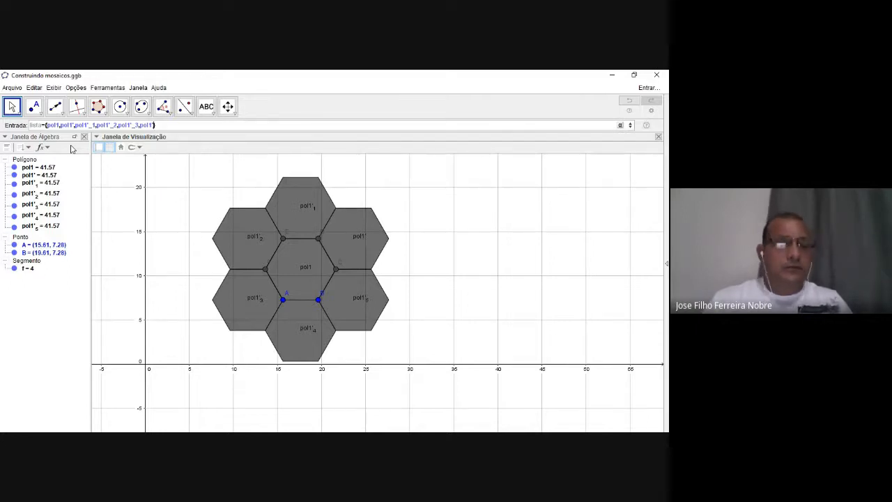
pyautogui.write("'_")
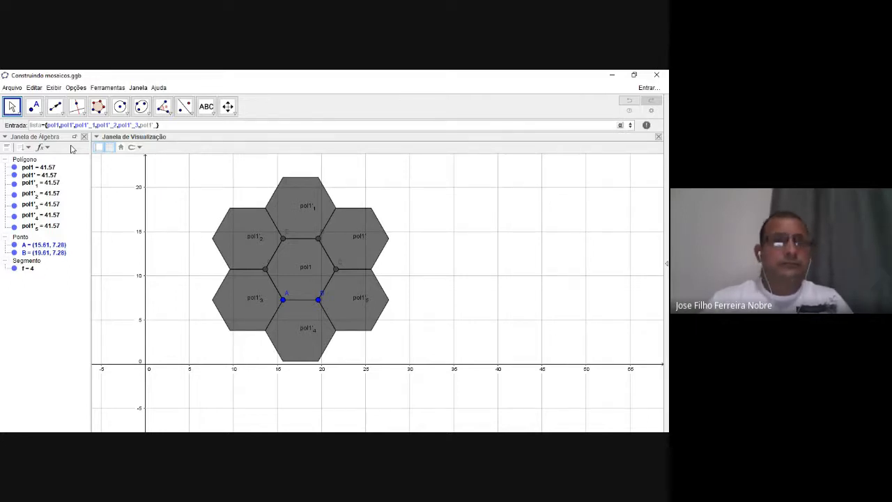
pyautogui.write('4')
pyautogui.write(',')
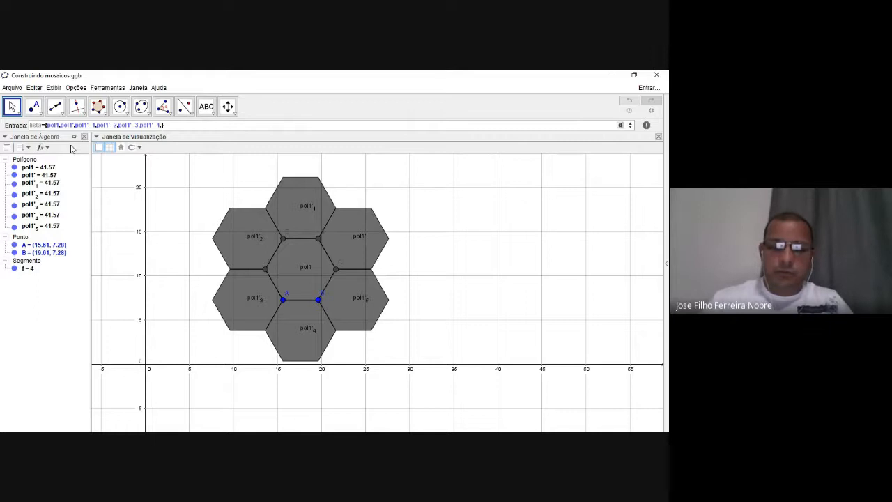
# Step: Add the reflected hexagon pol1'_5 to the list definition inside the braces
pyautogui.write('pol1')
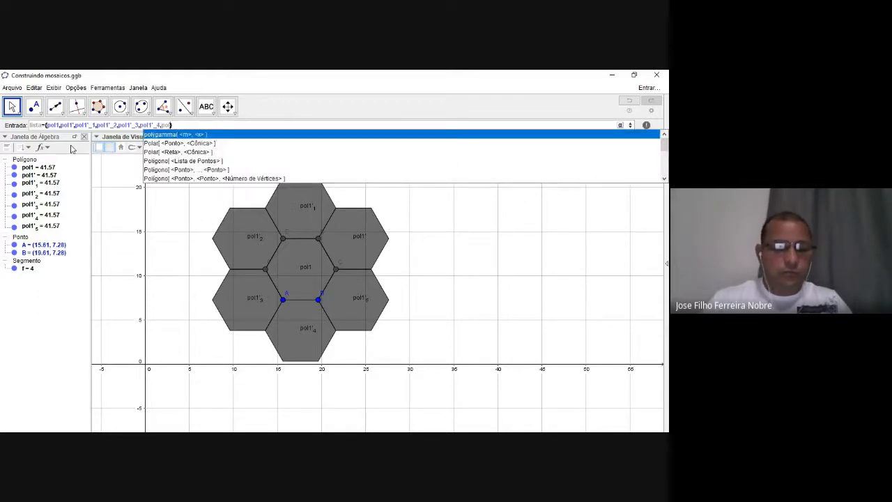
pyautogui.write("'_")
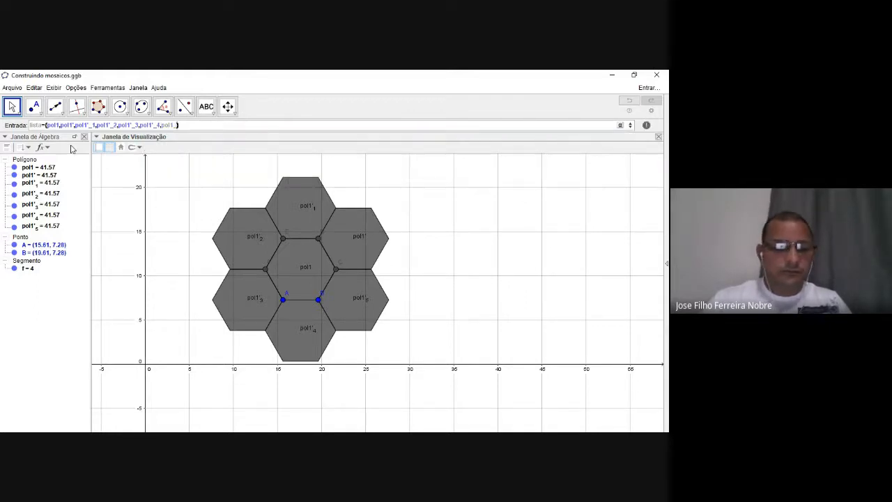
pyautogui.write('5')
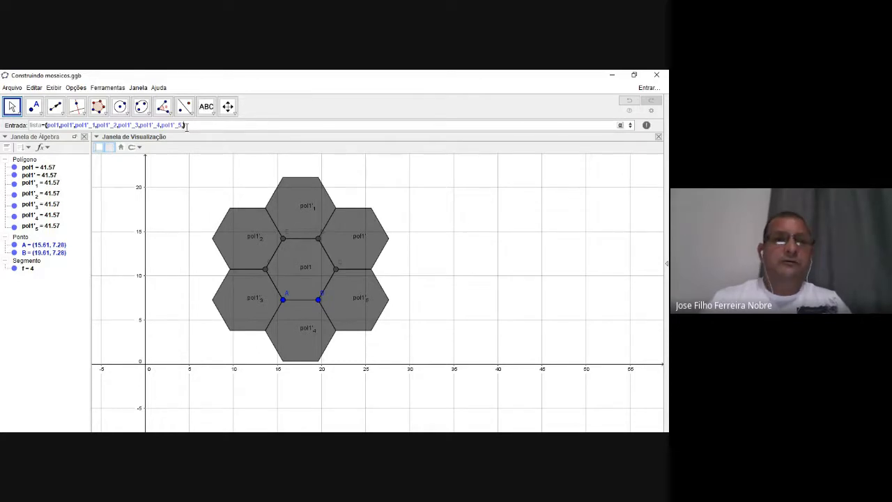
pyautogui.write('pol1')
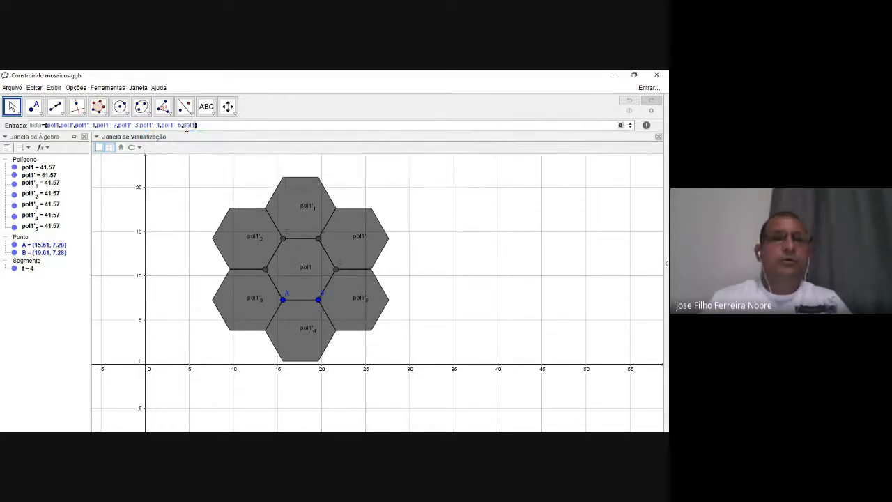
pyautogui.write("'")
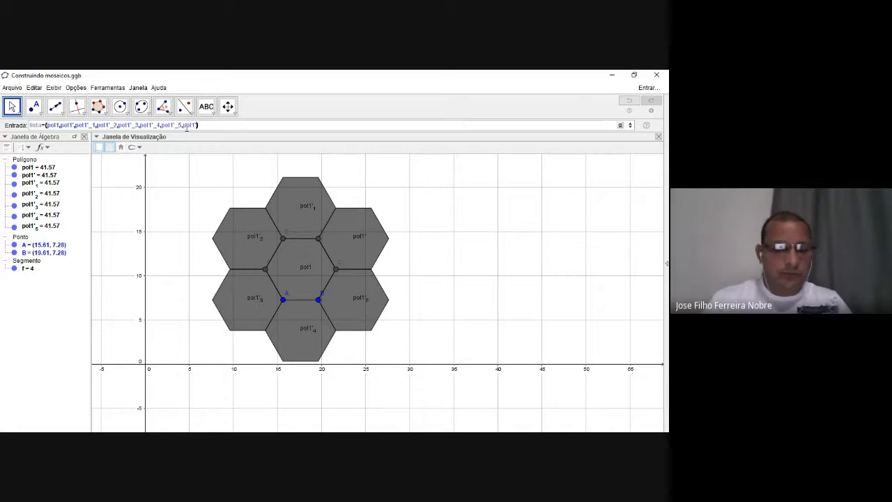
pyautogui.write('_')
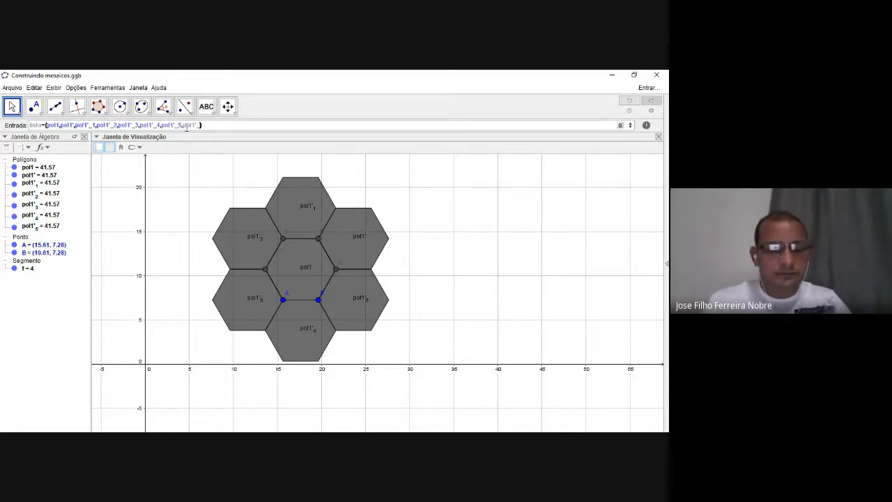
pyautogui.write('6')
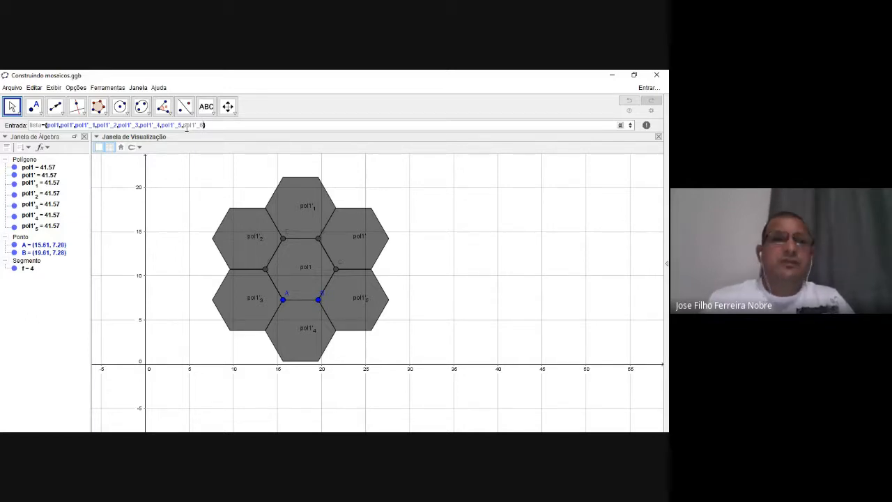
pyautogui.press('BackSpace')
pyautogui.press('BackSpace')
pyautogui.press('BackSpace')
pyautogui.press('BackSpace')
pyautogui.press('BackSpace')
pyautogui.press('BackSpace')
pyautogui.press('BackSpace')
pyautogui.press('BackSpace')
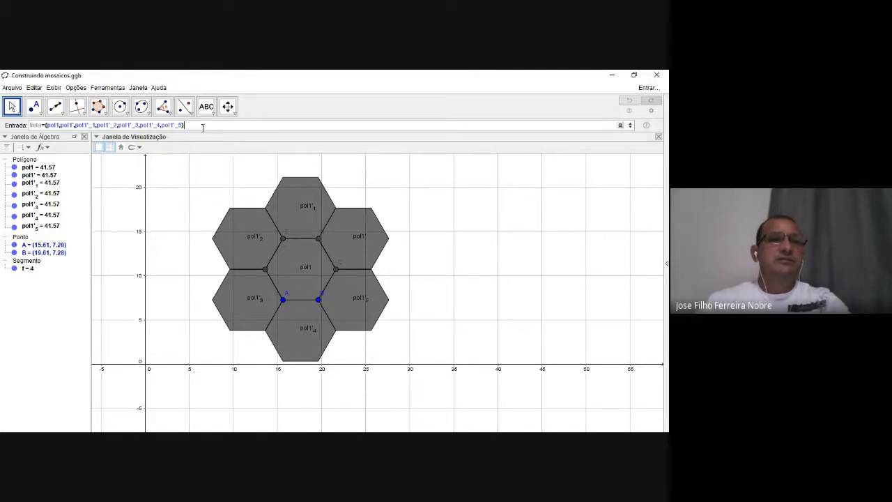
# Step: Create the list lista from the completed definition containing pol1, pol1' and pol1'_1 to pol1'_5
pyautogui.press('Return')
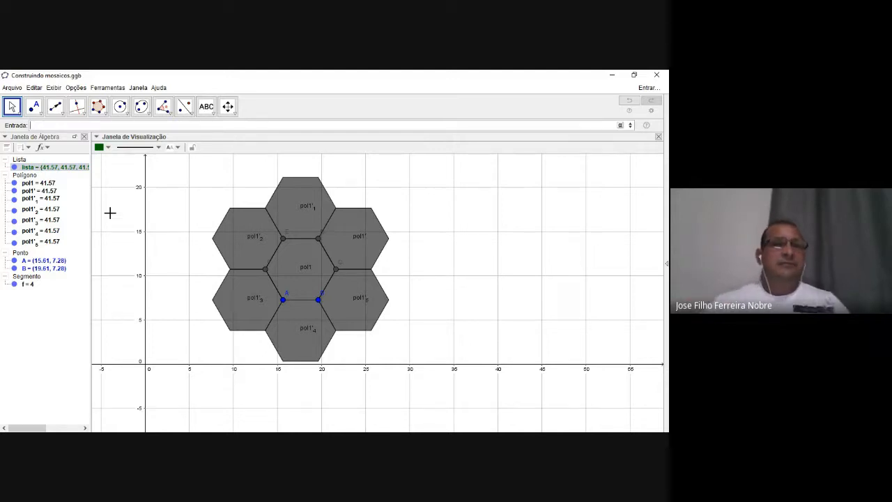
# Step: Draw a vector from the origin to a point at about (5.57, 3.03)
pyautogui.click(55, 106)
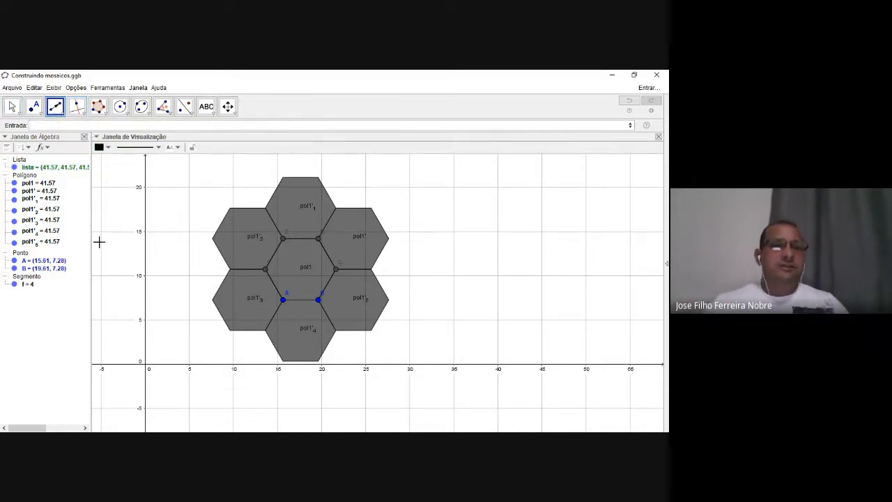
pyautogui.click(146, 364)
pyautogui.click(194, 337)
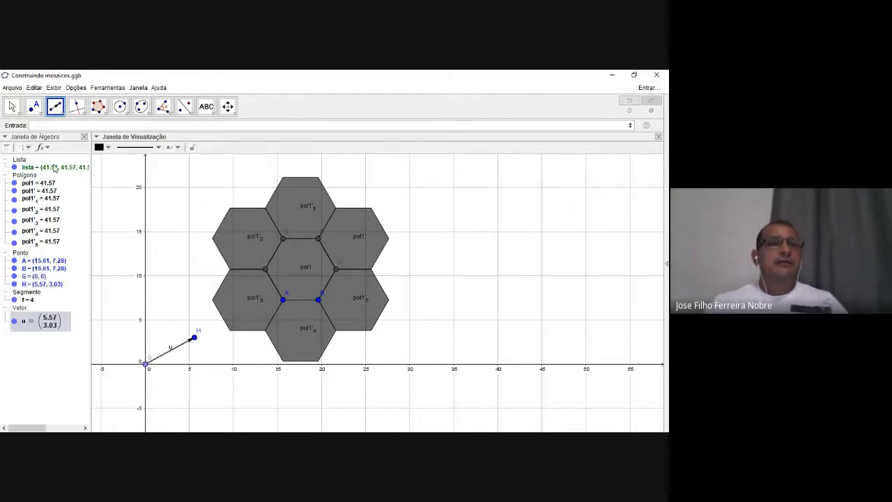
pyautogui.click(11, 106)
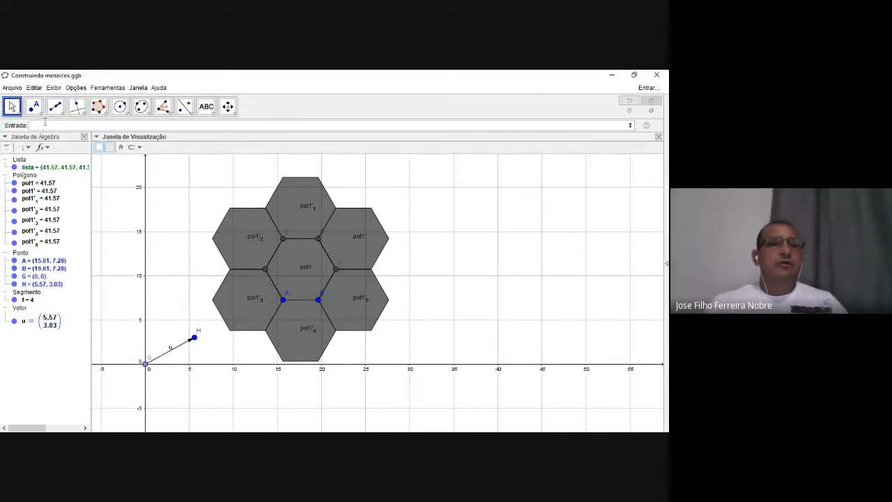
# Step: Start a Sequência command using the form with expression, variable, initial value and final value
pyautogui.click(46, 125)
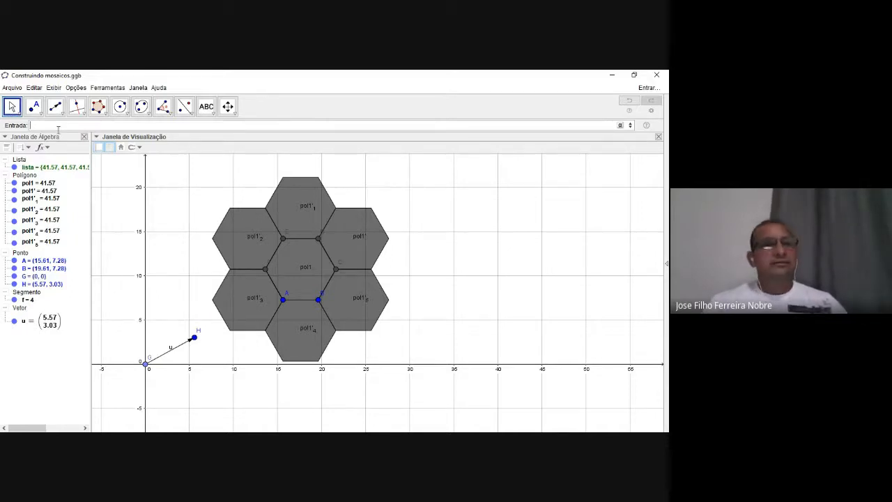
pyautogui.write('sequ')
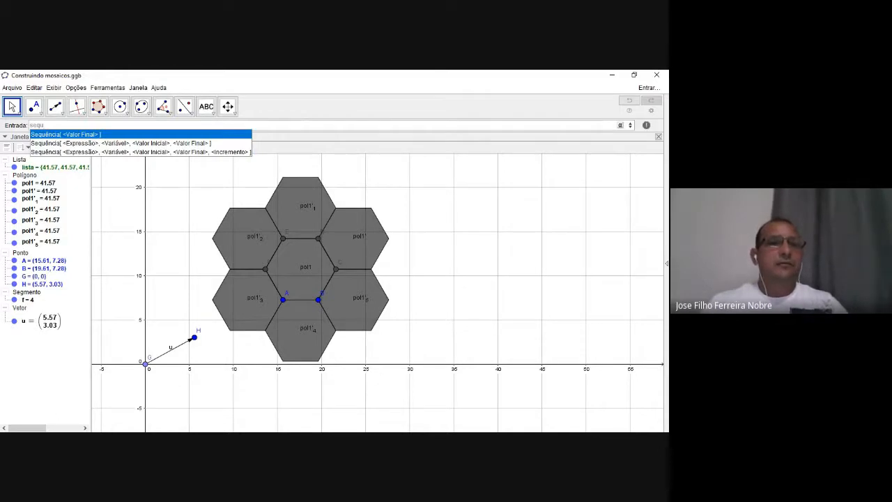
pyautogui.click(61, 144)
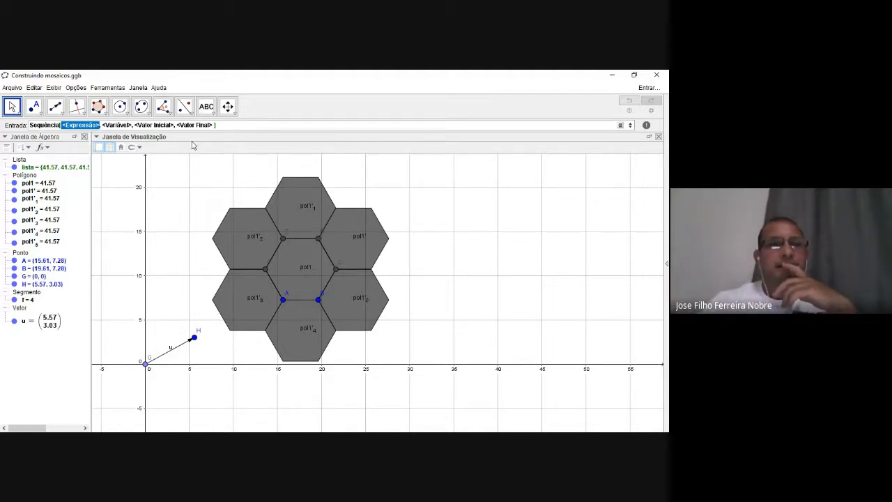
# Step: Create an integer slider n from 1 to 30 with increment 1 above the hexagons, near the y-axis
pyautogui.click(172, 176)
pyautogui.click(207, 106)
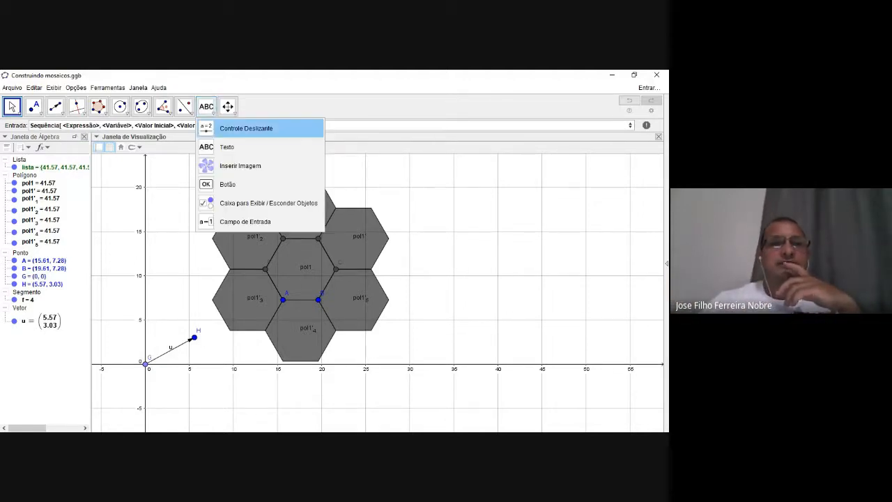
pyautogui.click(247, 128)
pyautogui.click(162, 166)
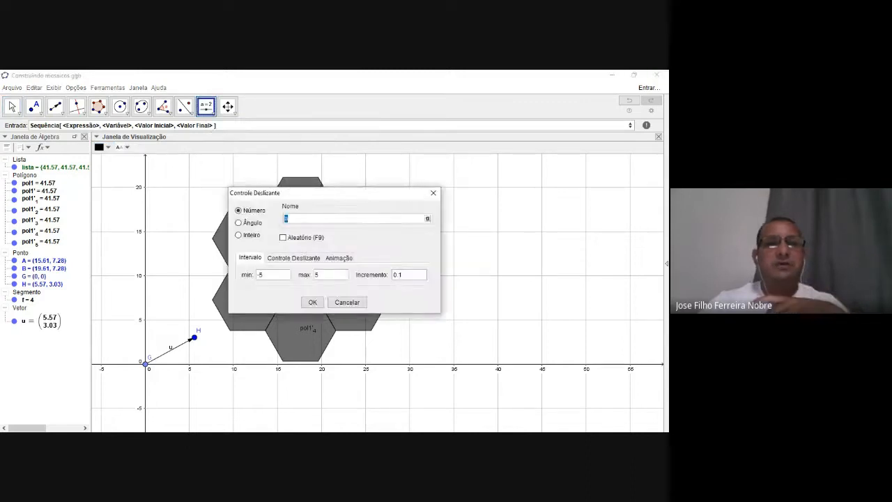
pyautogui.click(239, 234)
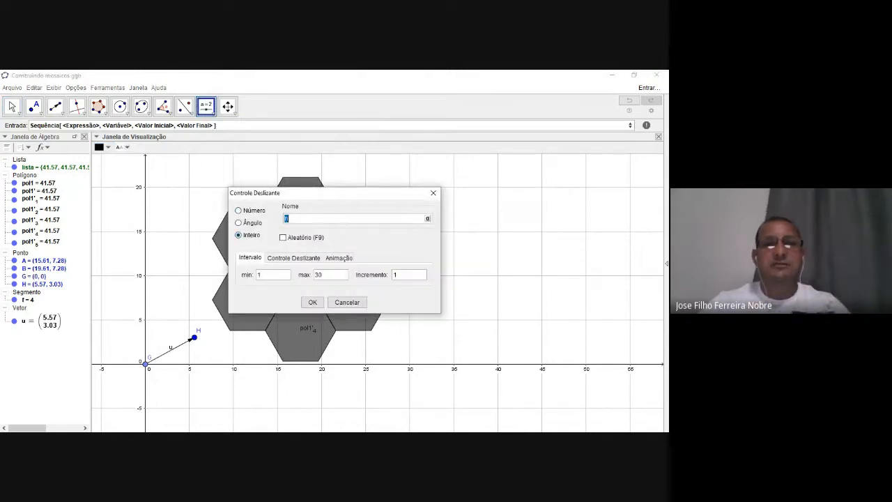
pyautogui.press('Return')
pyautogui.click(12, 106)
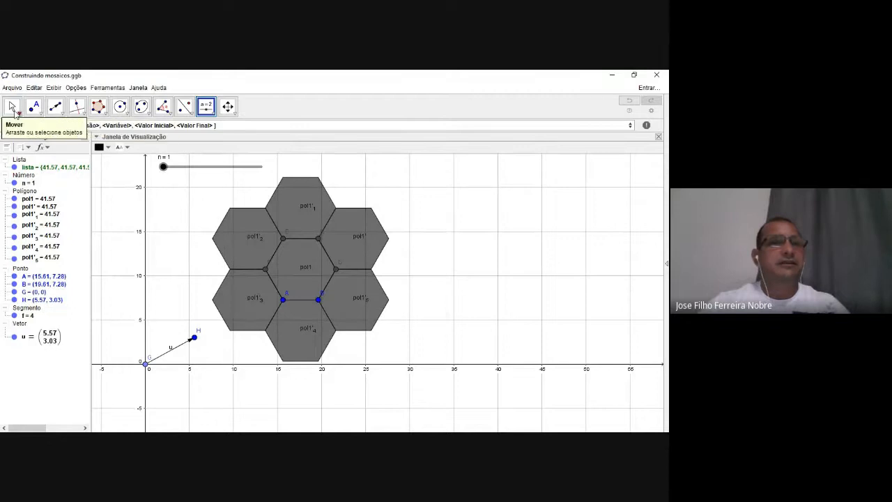
pyautogui.moveTo(163, 167)
pyautogui.mouseDown()
pyautogui.moveTo(284, 175)
pyautogui.moveTo(163, 172)
pyautogui.mouseUp()
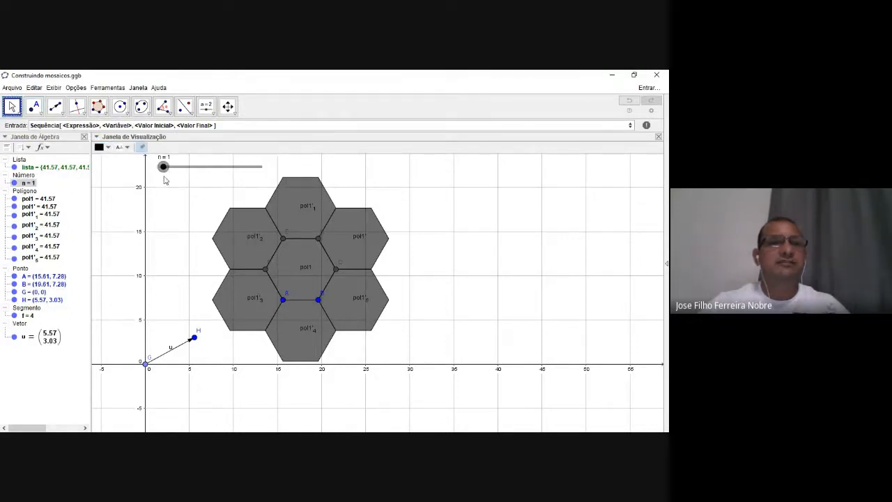
# Step: Set the expression of the Sequência command to Transladar[lista, u*i]
pyautogui.click(46, 126)
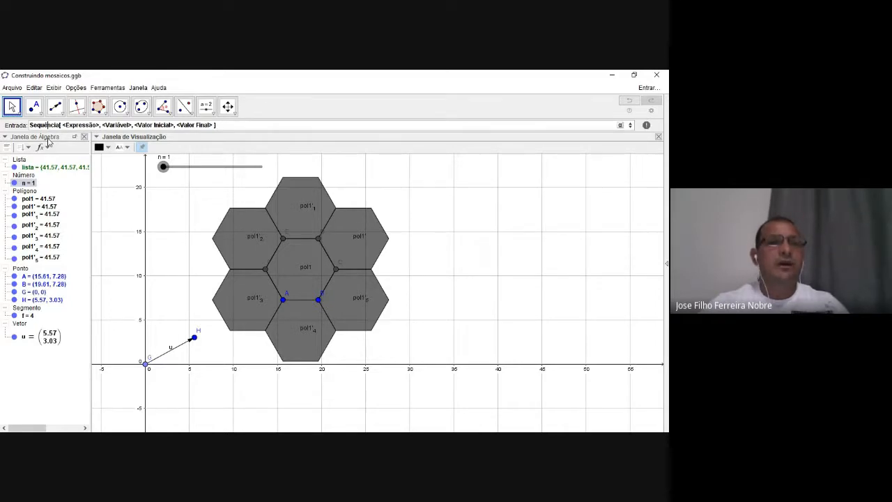
pyautogui.press('Tab')
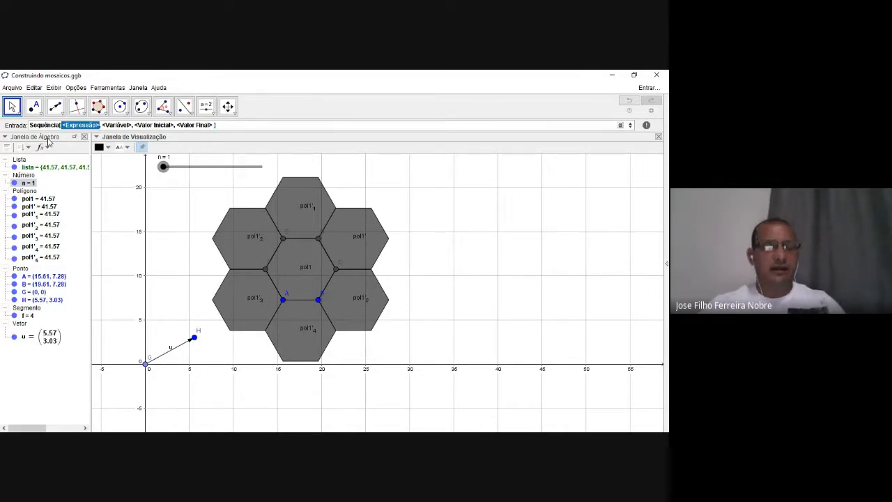
pyautogui.press('BackSpace')
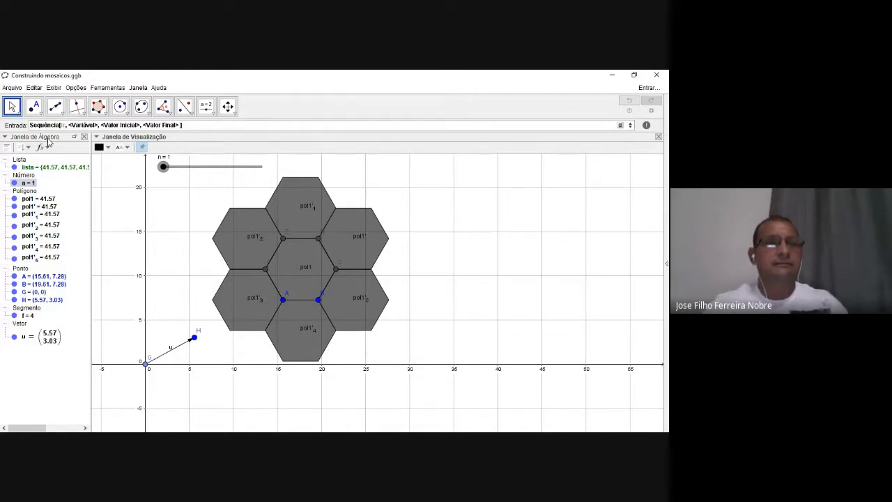
pyautogui.write('Tra')
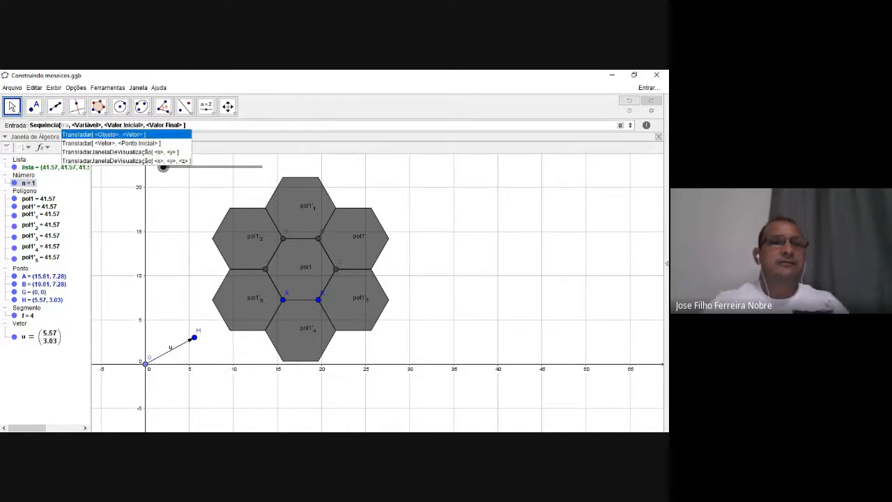
pyautogui.click(77, 135)
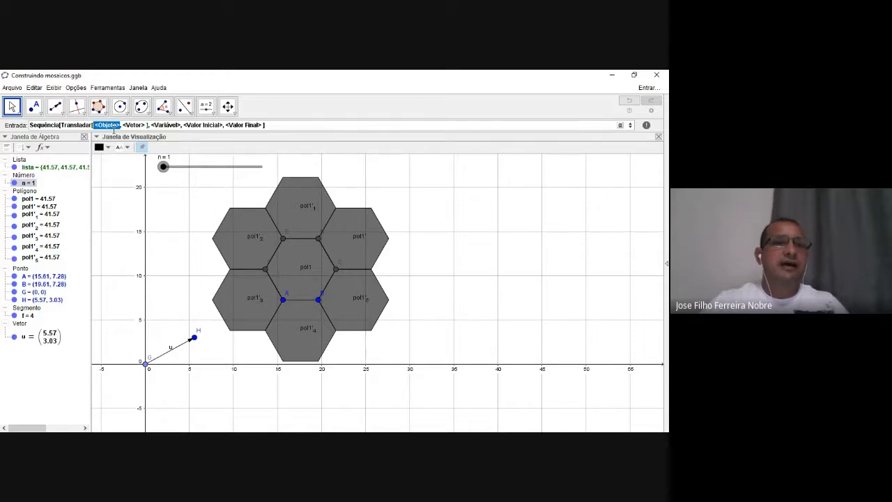
pyautogui.click(26, 170)
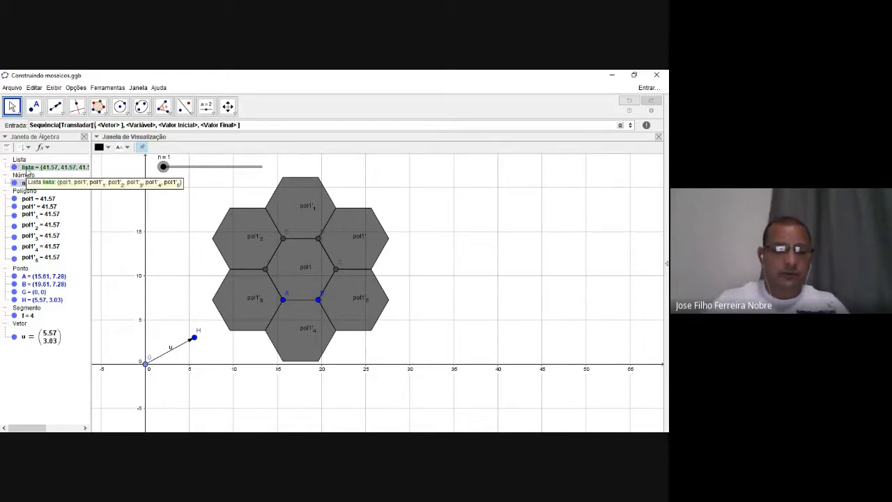
pyautogui.click(27, 170)
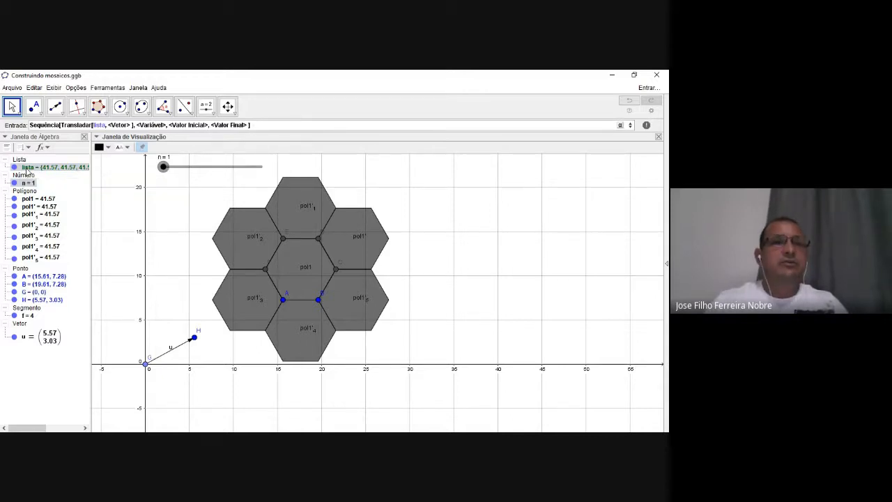
pyautogui.press('Tab')
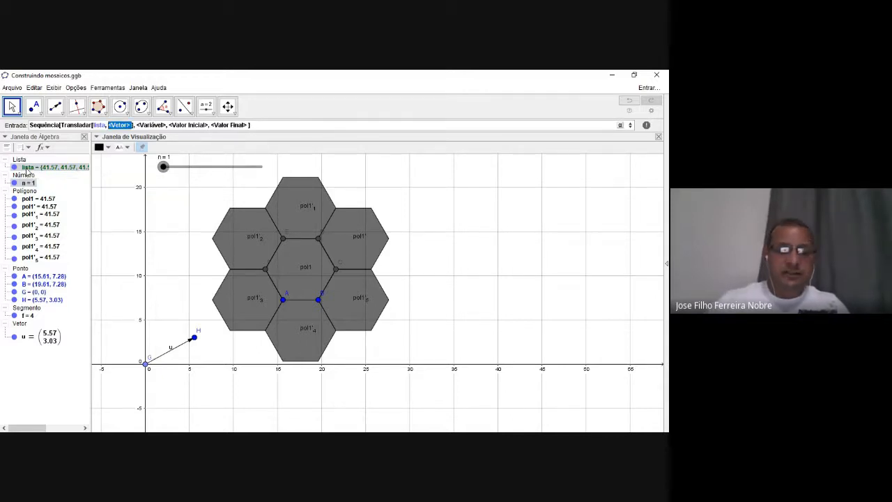
pyautogui.write('u')
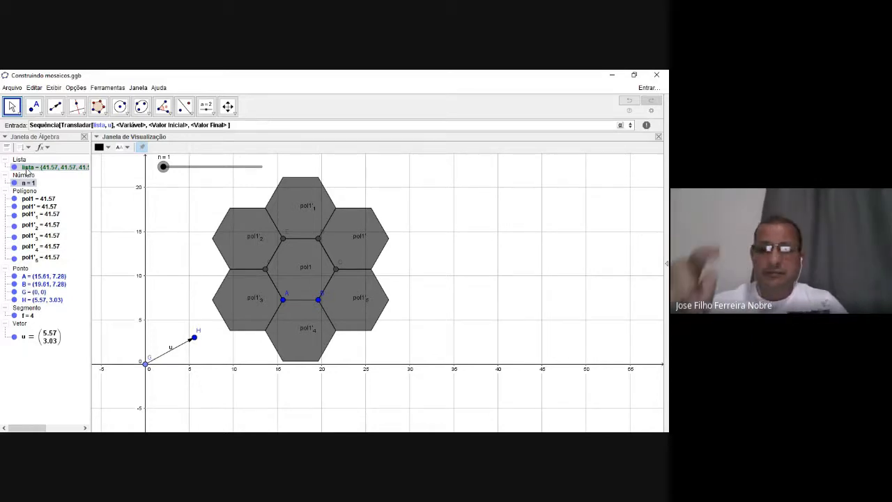
pyautogui.write("'")
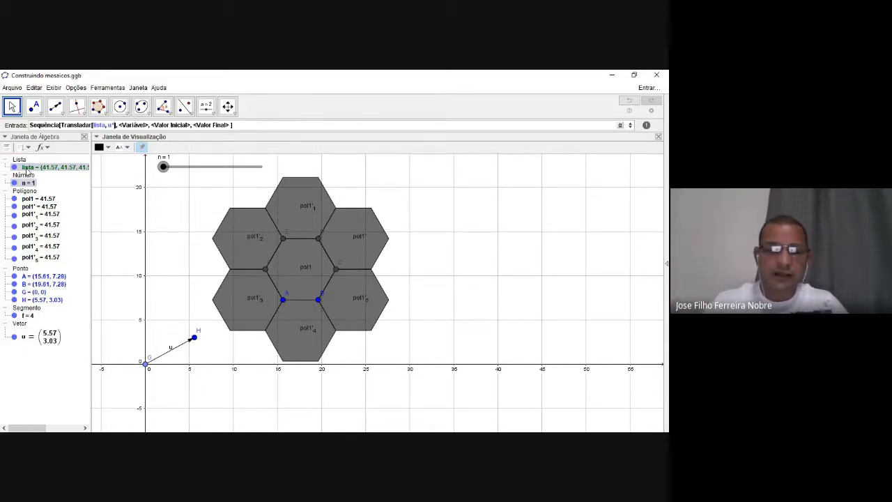
# Step: Complete the Sequência command with i as the variable, 0 as the initial value and n as the final value
pyautogui.press('Tab')
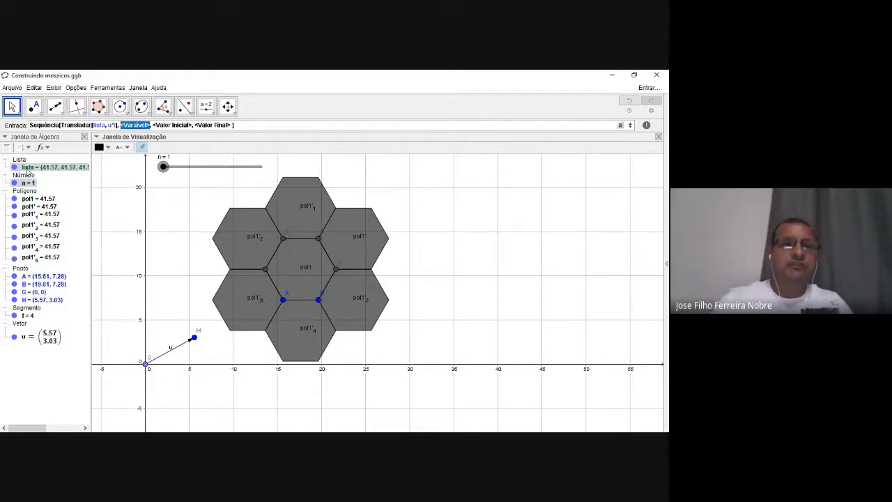
pyautogui.write('i')
pyautogui.press('Tab')
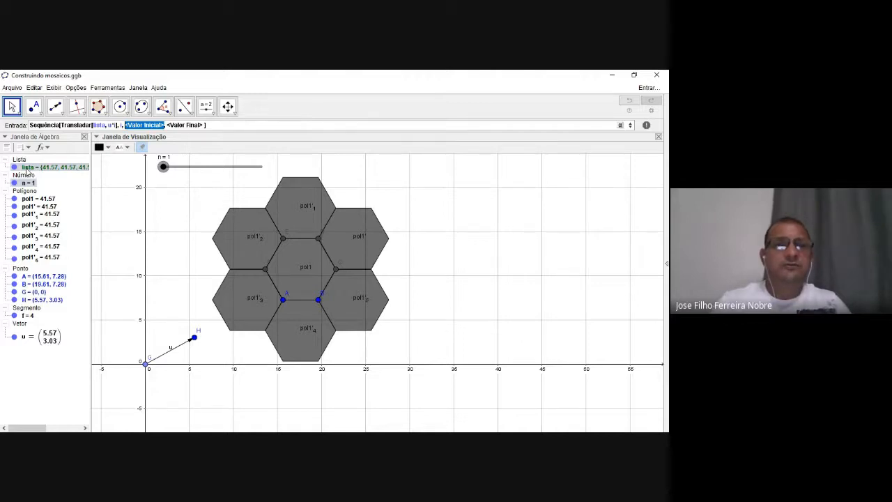
pyautogui.write('0')
pyautogui.press('Tab')
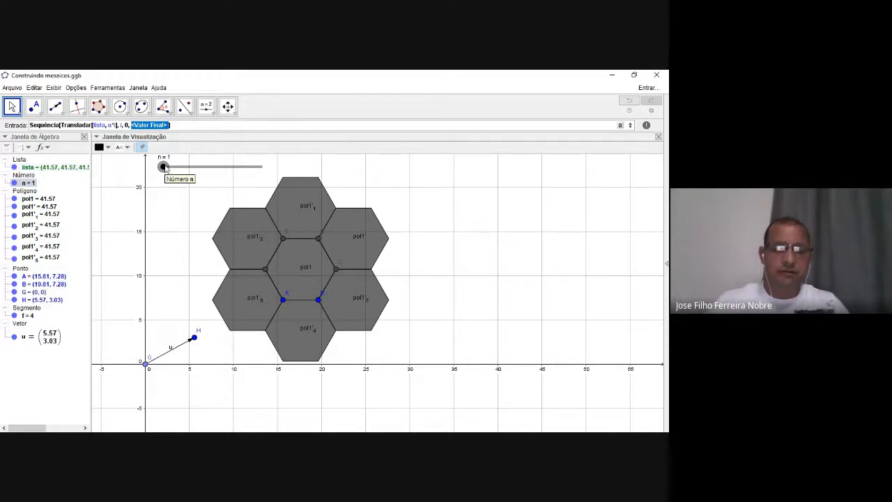
pyautogui.write('n')
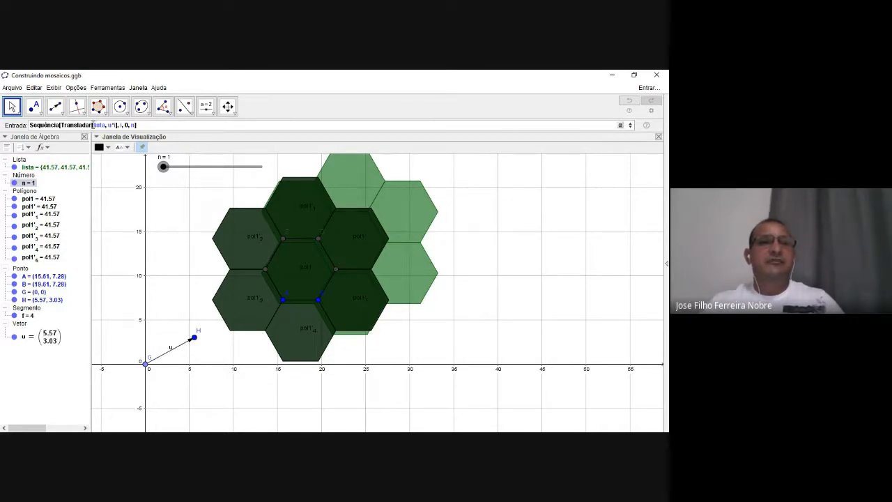
pyautogui.moveTo(93, 125); pyautogui.dragTo(105, 125)
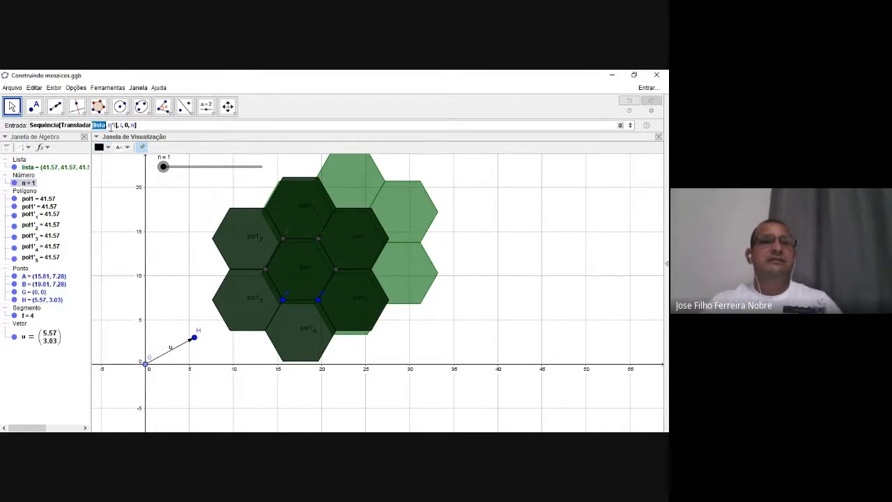
# Step: Create the sequence that translates lista by u*i, with i running from 0 to n
pyautogui.click(110, 125)
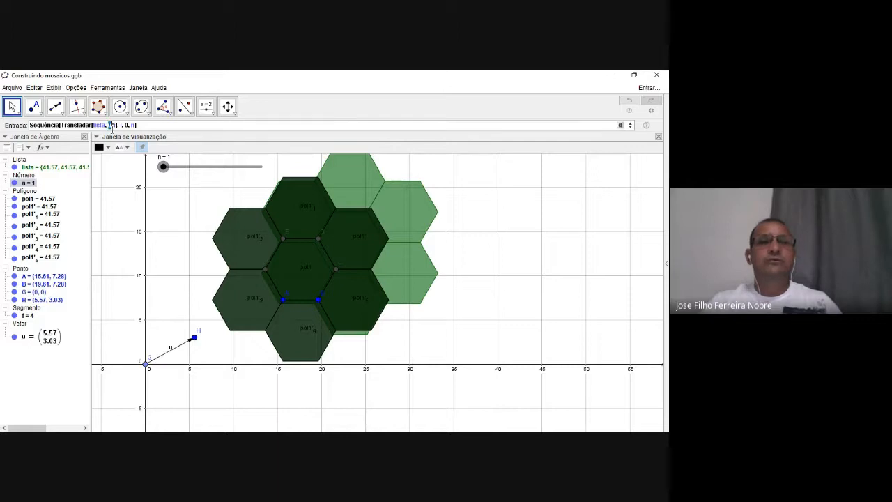
pyautogui.write('u*i')
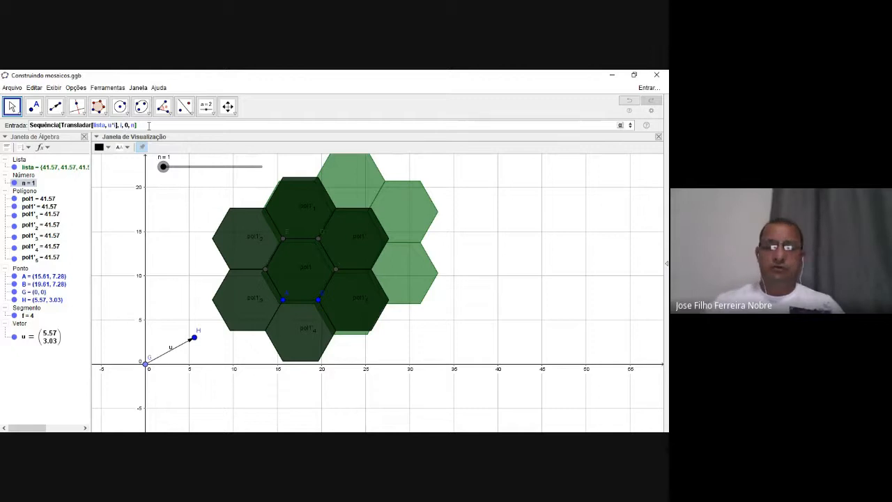
pyautogui.press('Return')
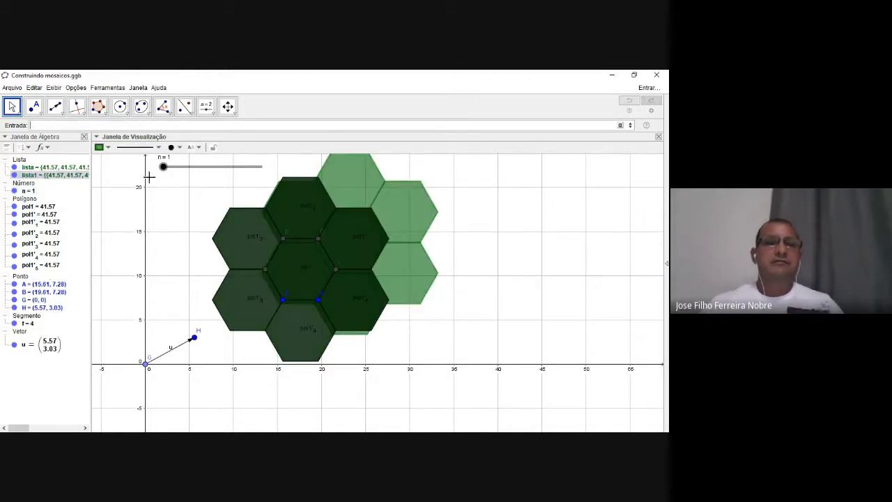
# Step: Move point H to about (17.96, -3.52) and set slider n to 5
pyautogui.moveTo(194, 337); pyautogui.dragTo(303, 397)
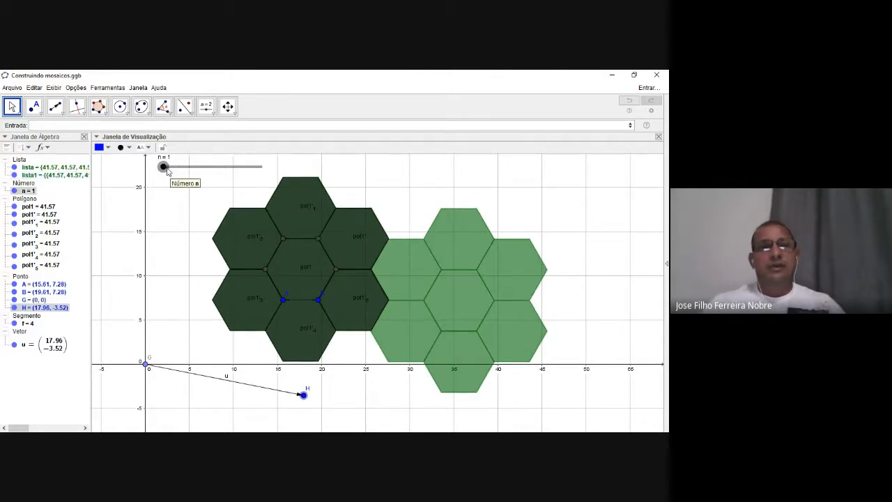
pyautogui.moveTo(163, 167); pyautogui.dragTo(171, 167)
pyautogui.scroll(-8, 200, 214)
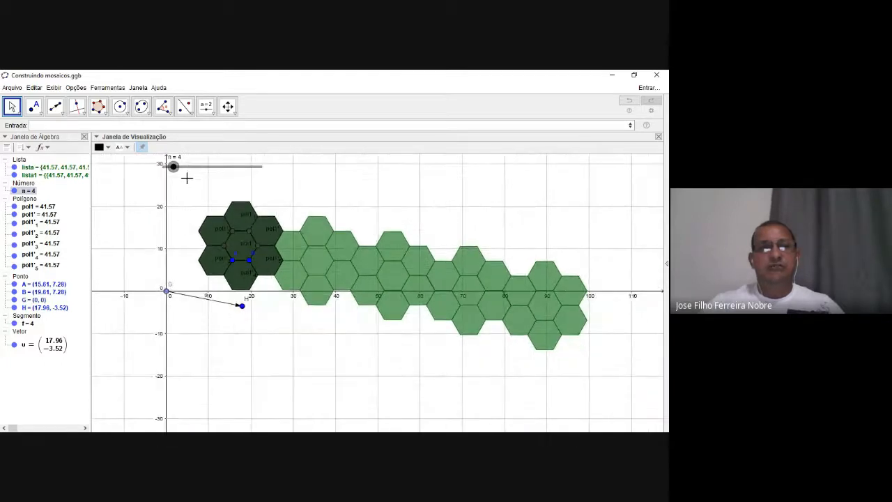
pyautogui.moveTo(174, 166)
pyautogui.mouseDown()
pyautogui.moveTo(187, 168)
pyautogui.moveTo(163, 169)
pyautogui.moveTo(178, 169)
pyautogui.mouseUp()
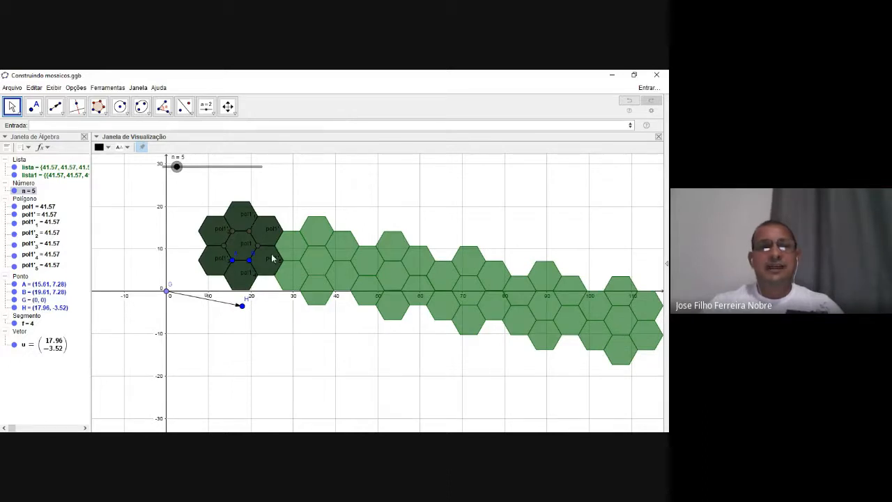
# Step: Try other directions for vector u by moving point H to (20, 0) and to about (11.75, 13.87)
pyautogui.scroll(1, 277, 263)
pyautogui.click(236, 312)
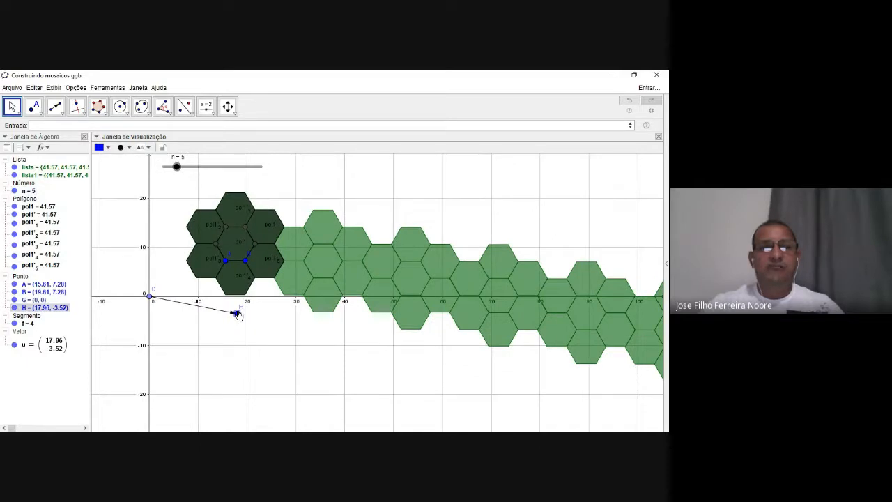
pyautogui.moveTo(235, 312); pyautogui.dragTo(248, 298)
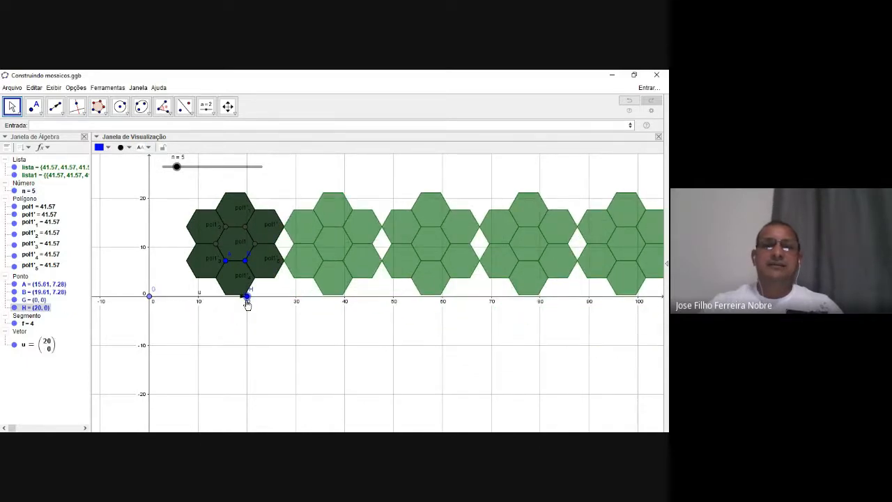
pyautogui.moveTo(247, 301); pyautogui.dragTo(172, 383)
pyautogui.moveTo(218, 267); pyautogui.dragTo(233, 253)
pyautogui.moveTo(203, 306); pyautogui.dragTo(206, 179)
pyautogui.click(232, 237)
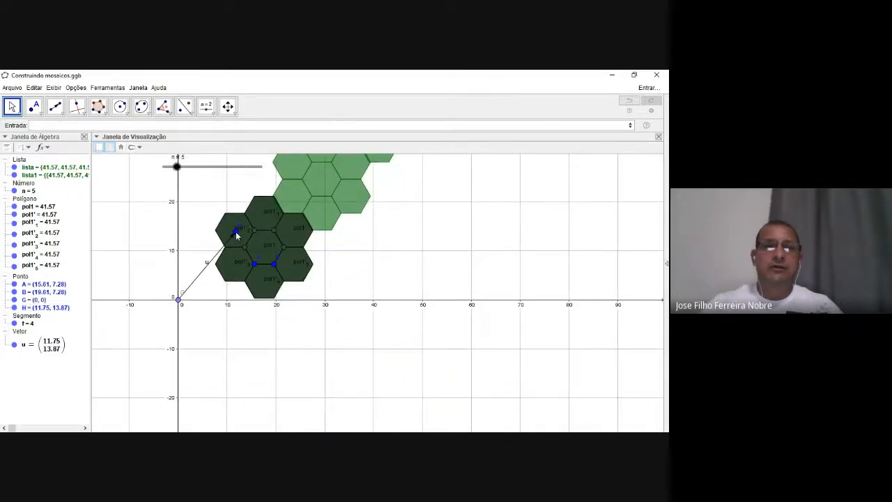
# Step: Move point H to about (17.96, -3.57) so the translated hexagon groups fit together without gaps
pyautogui.moveTo(240, 231); pyautogui.dragTo(266, 320)
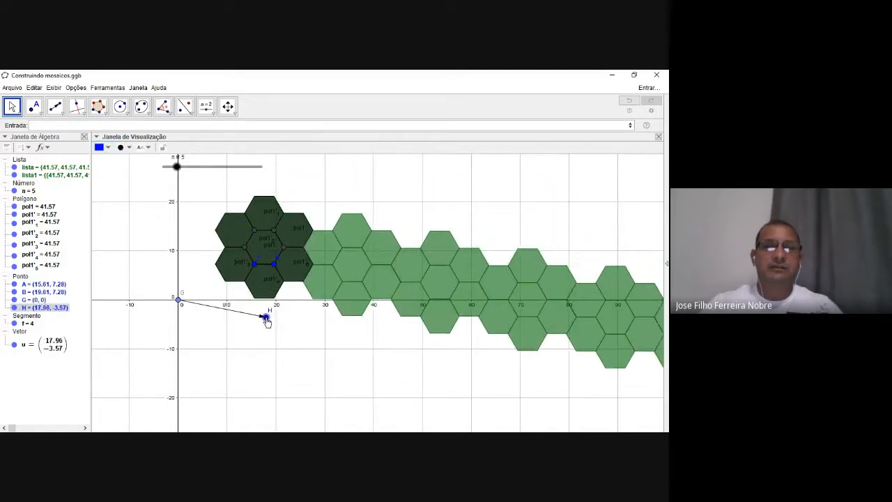
pyautogui.click(304, 375)
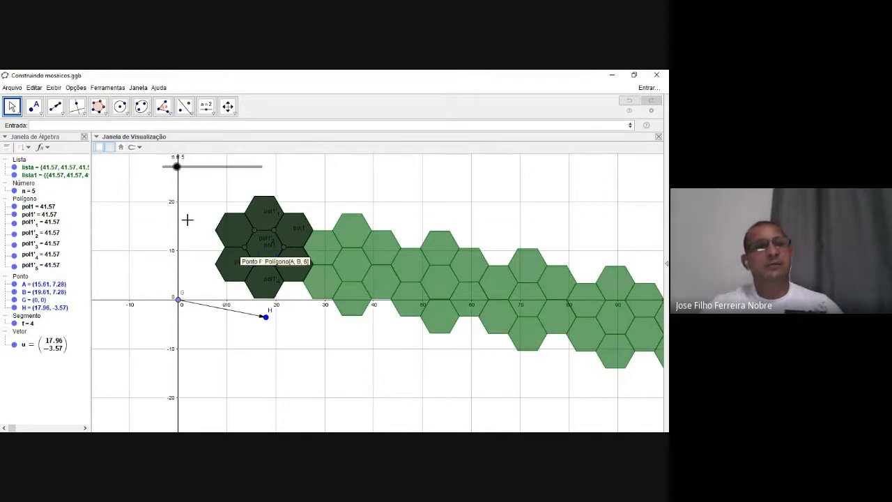
pyautogui.click(38, 180)
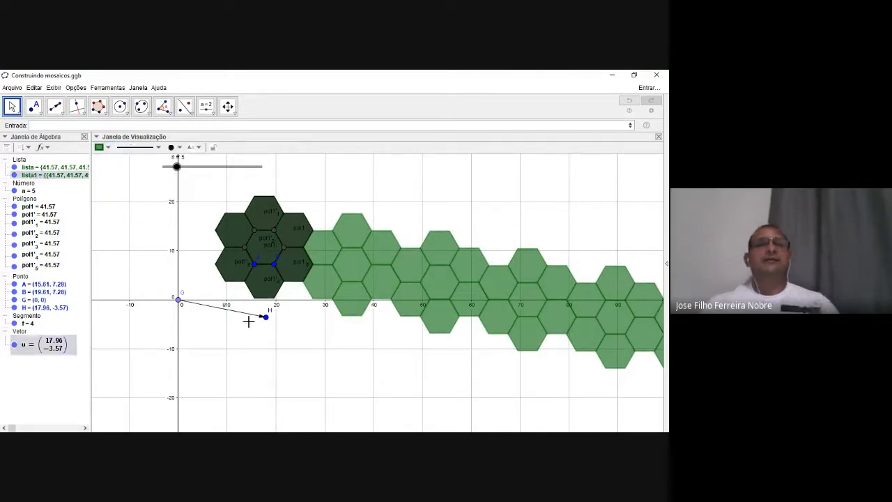
pyautogui.moveTo(268, 355); pyautogui.dragTo(197, 337)
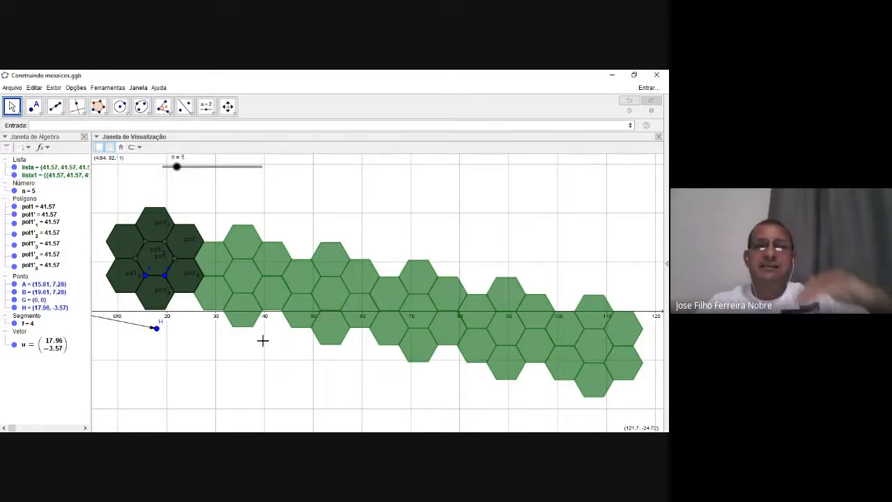
pyautogui.moveTo(262, 344); pyautogui.dragTo(331, 383)
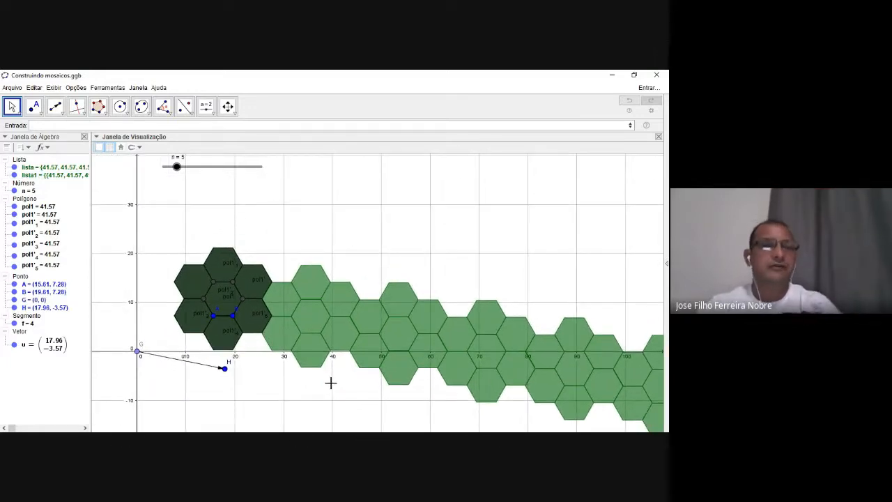
# Step: Draw a second vector from point G at the origin to about (-4.89, 14.57)
pyautogui.click(55, 106)
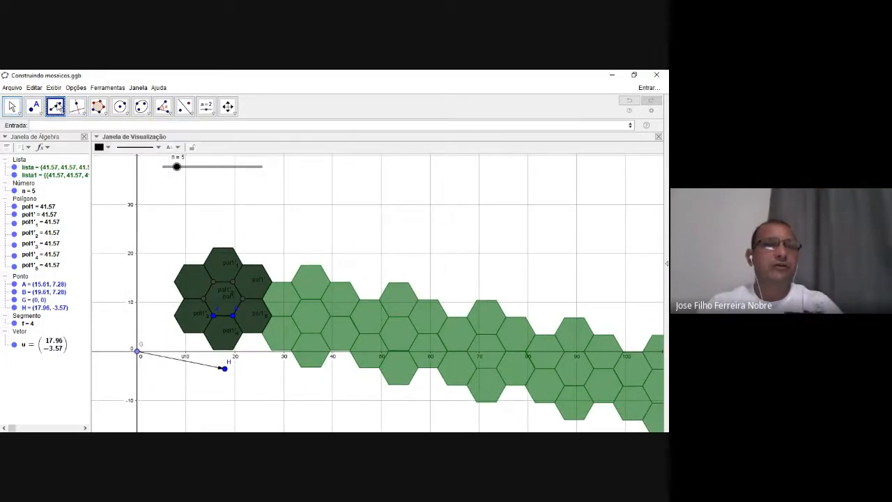
pyautogui.click(137, 350)
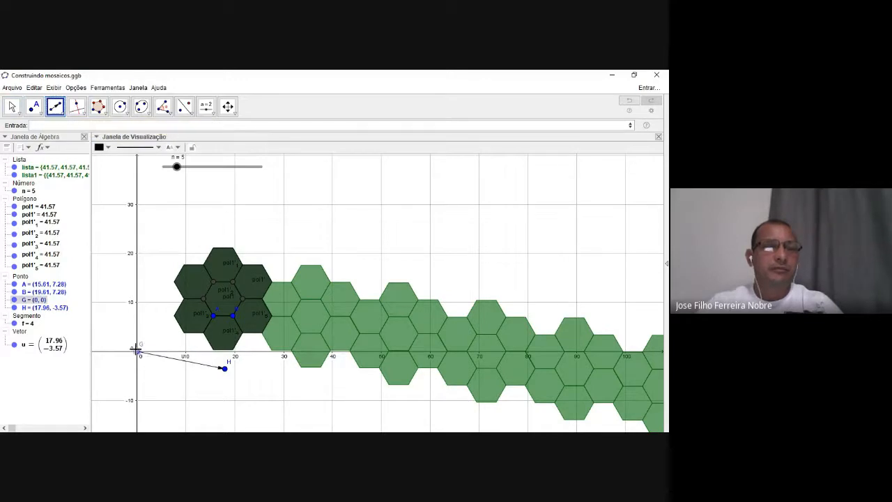
pyautogui.click(113, 280)
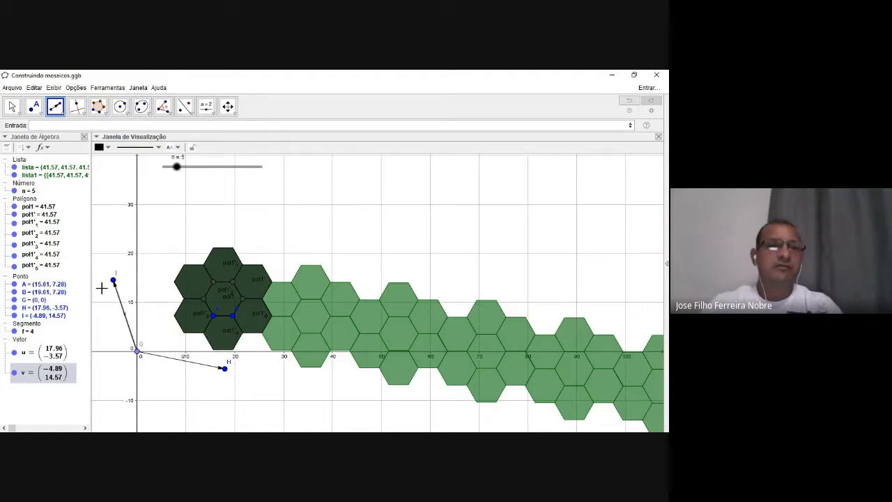
pyautogui.click(12, 105)
# Step: Start a Sequência command with expression, variable, initial and final values, using Transladar with object and vector as its expression
pyautogui.click(189, 126)
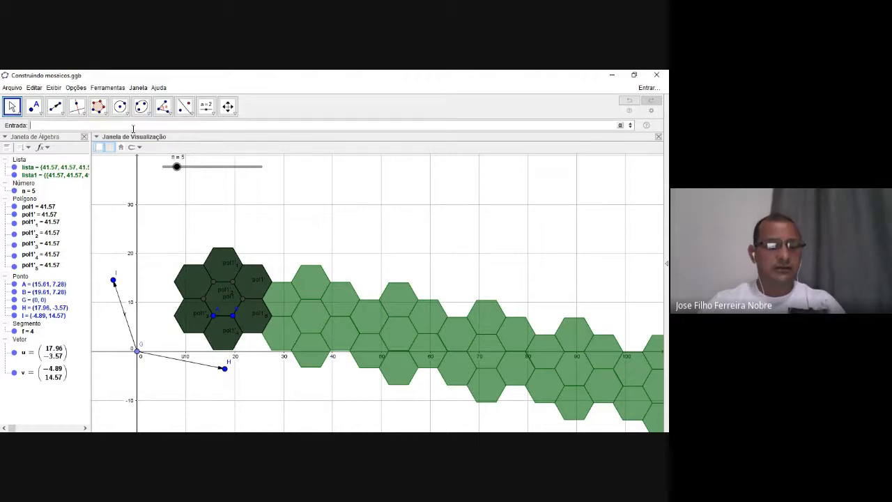
pyautogui.write('seq')
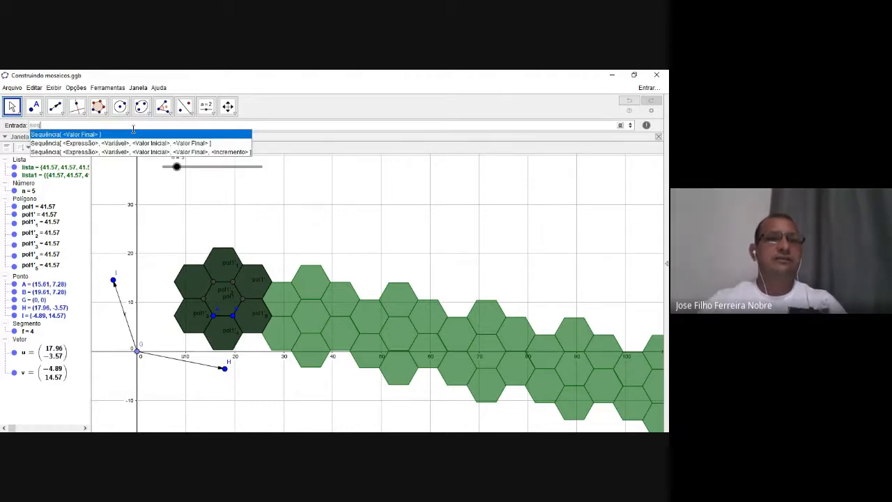
pyautogui.click(85, 143)
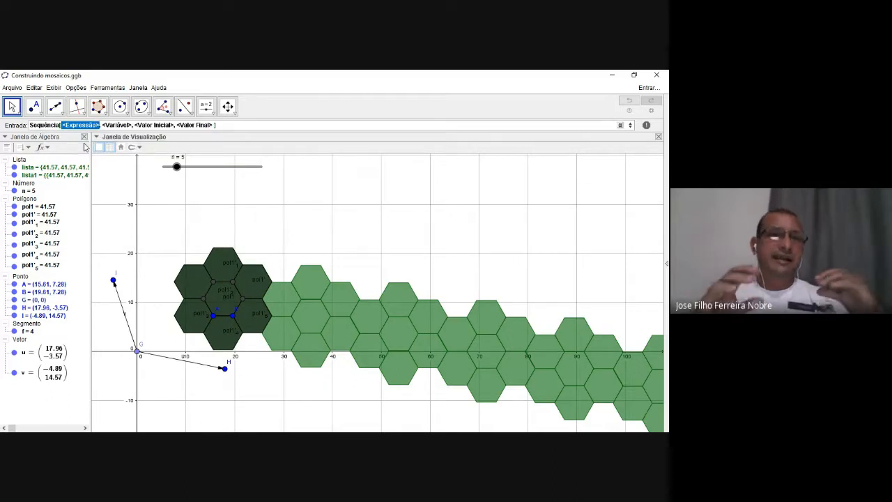
pyautogui.write('t')
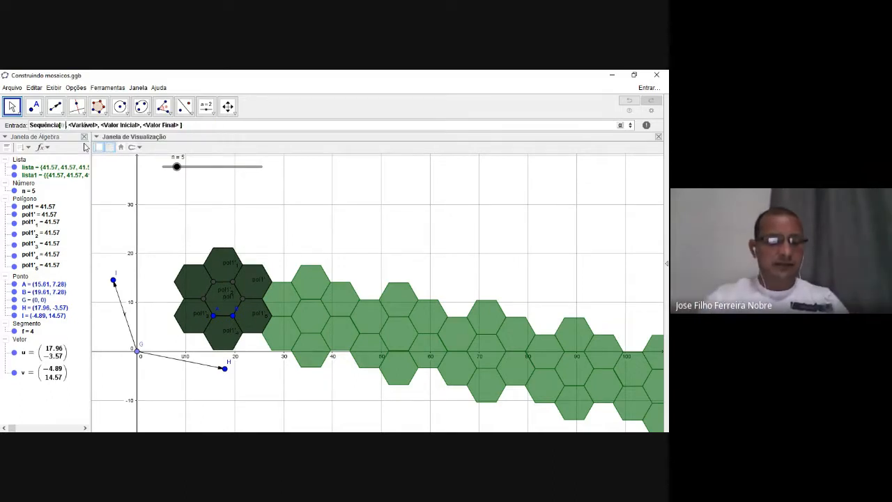
pyautogui.write('ran')
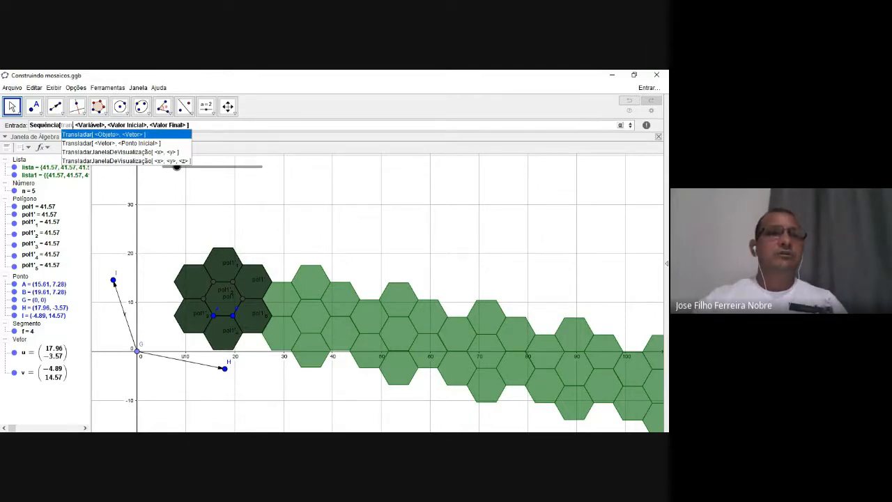
pyautogui.press('Return')
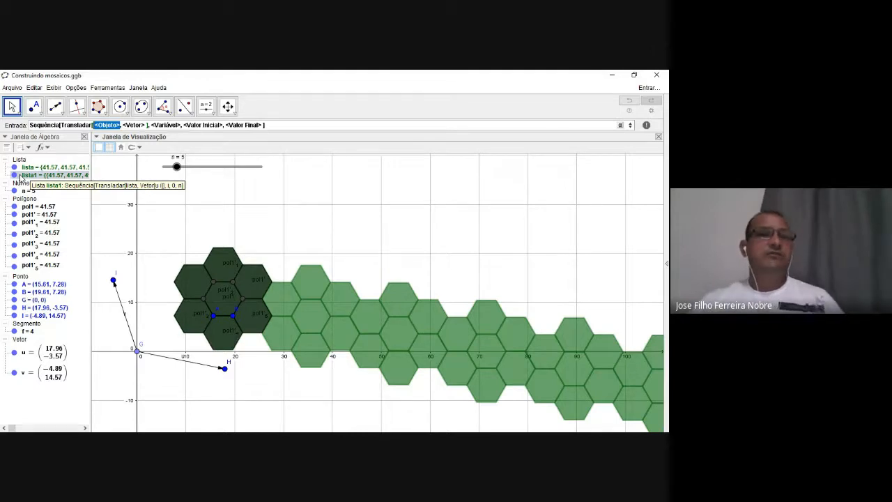
# Step: Set the object of the nested Transladar command to lista1
pyautogui.click(21, 176)
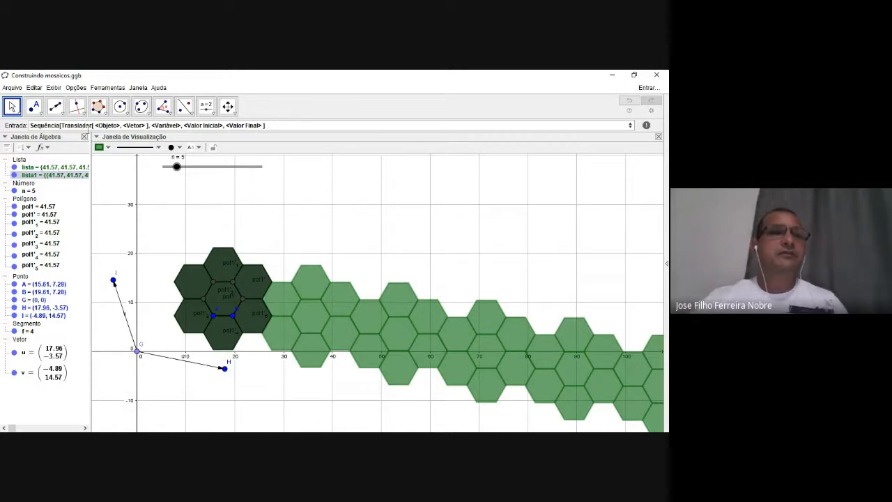
pyautogui.click(89, 125)
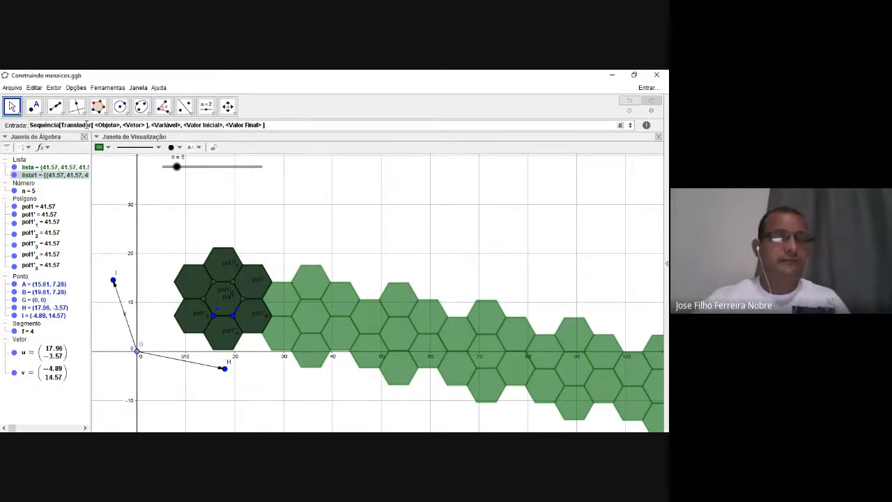
pyautogui.press('Tab')
pyautogui.press('BackSpace')
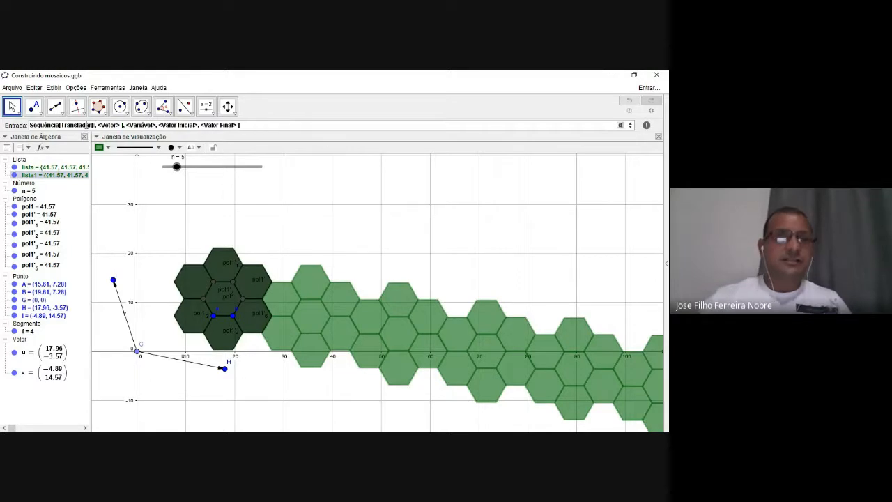
pyautogui.write('lista1')
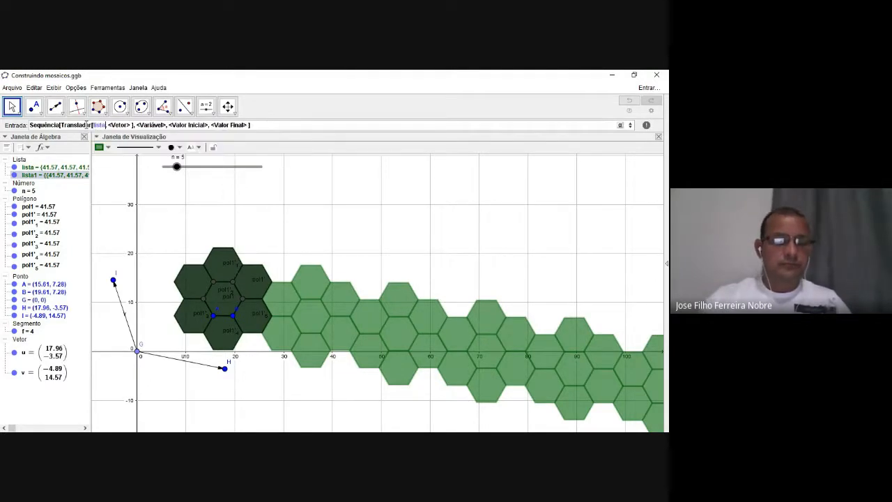
pyautogui.press('Tab')
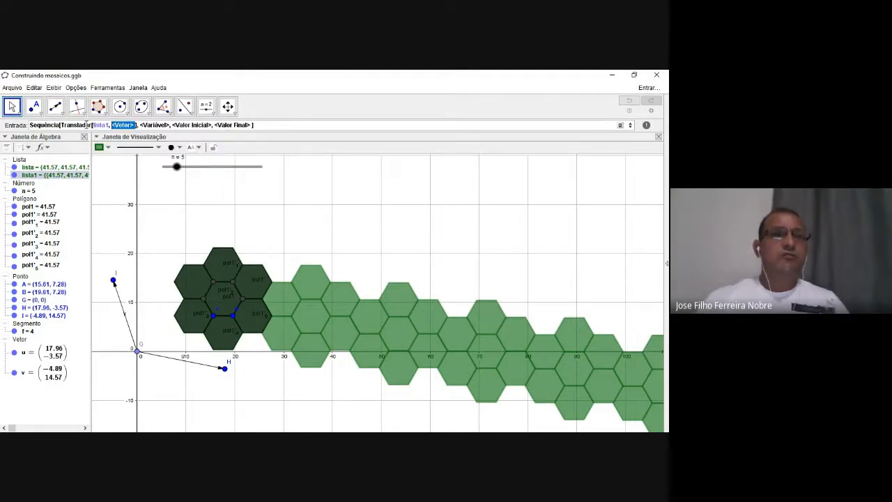
# Step: Set the vector of the nested Transladar command to v*i
pyautogui.click(117, 317)
pyautogui.click(101, 125)
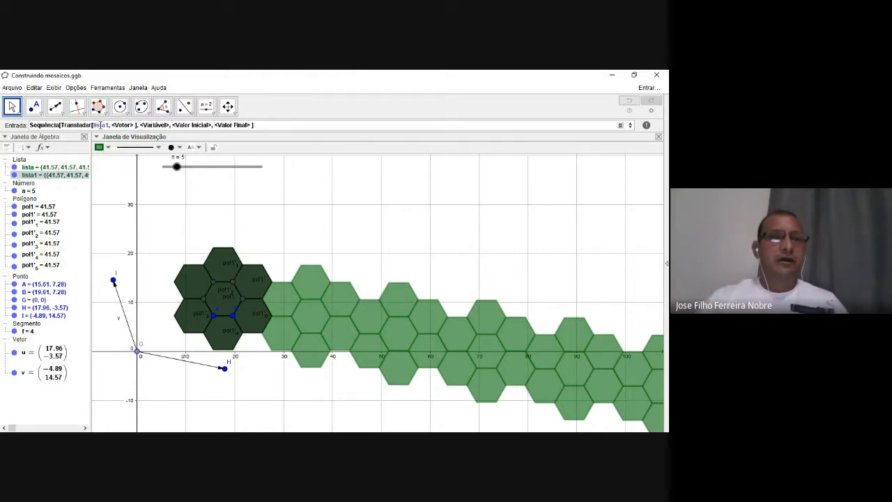
pyautogui.press('Tab')
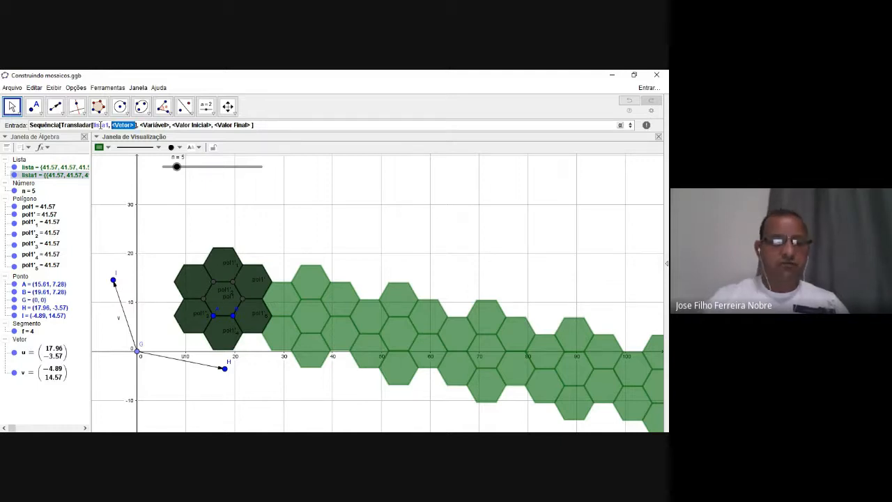
pyautogui.write('v')
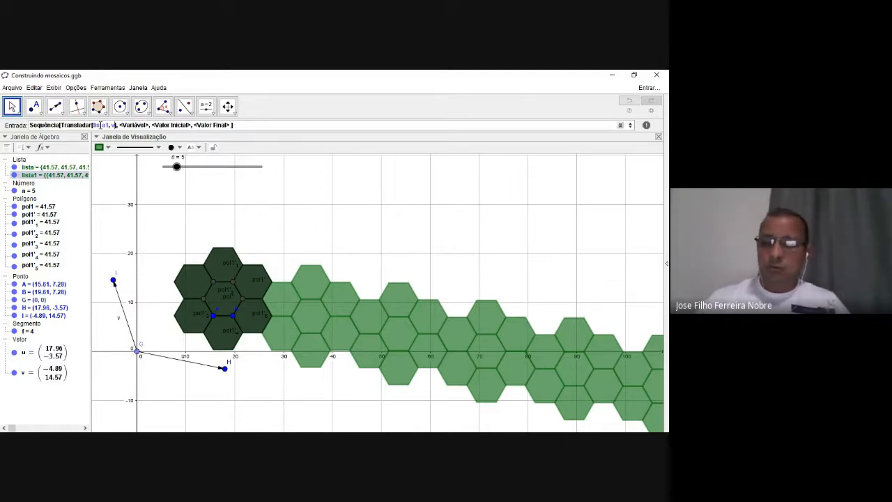
pyautogui.write("'")
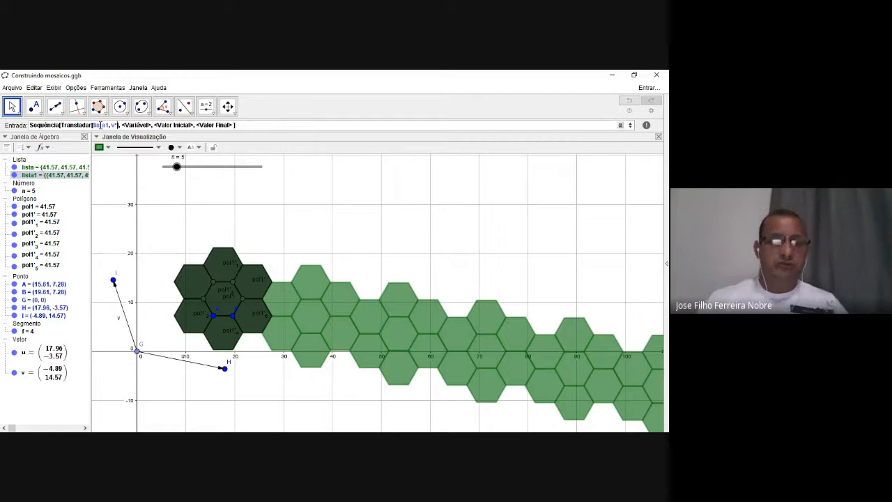
pyautogui.write('i')
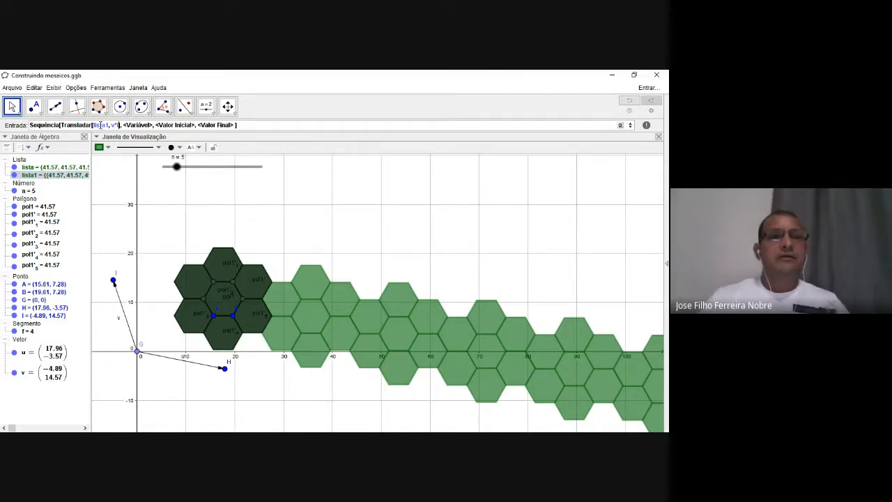
# Step: Complete the Sequência command with variable i, initial value 0 and final value m, and create the slider for m
pyautogui.press('Tab')
pyautogui.write('i')
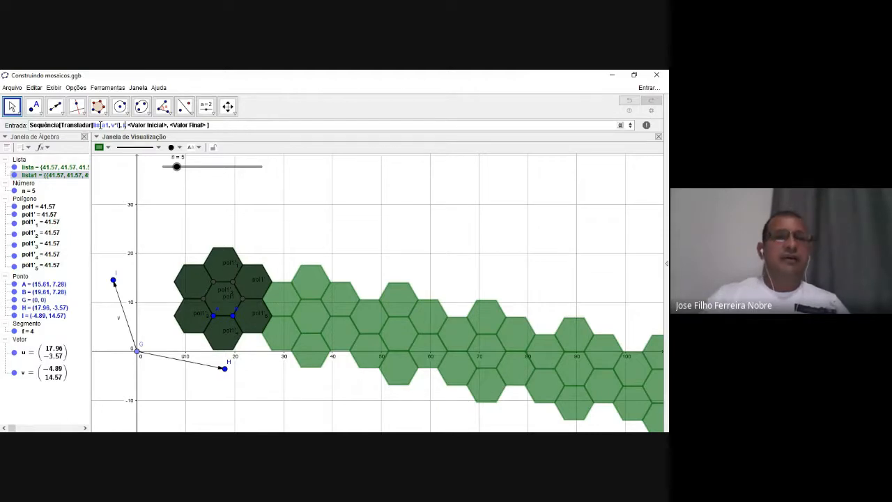
pyautogui.press('Tab')
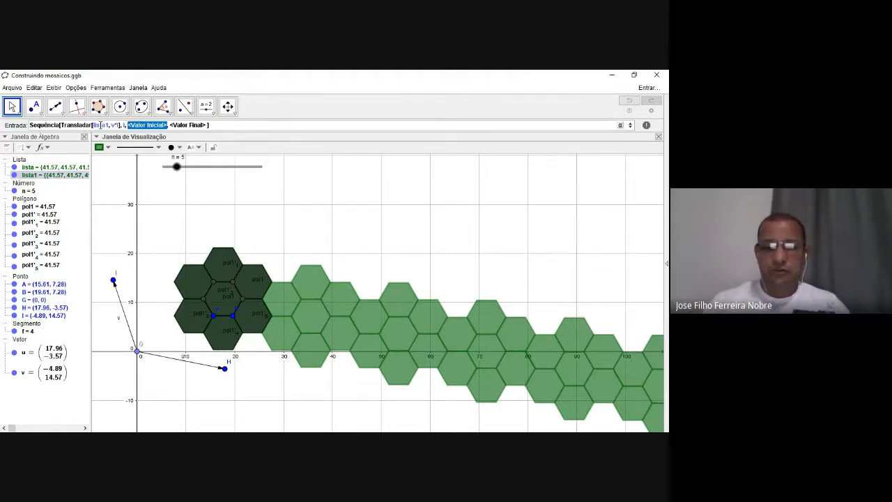
pyautogui.write('0')
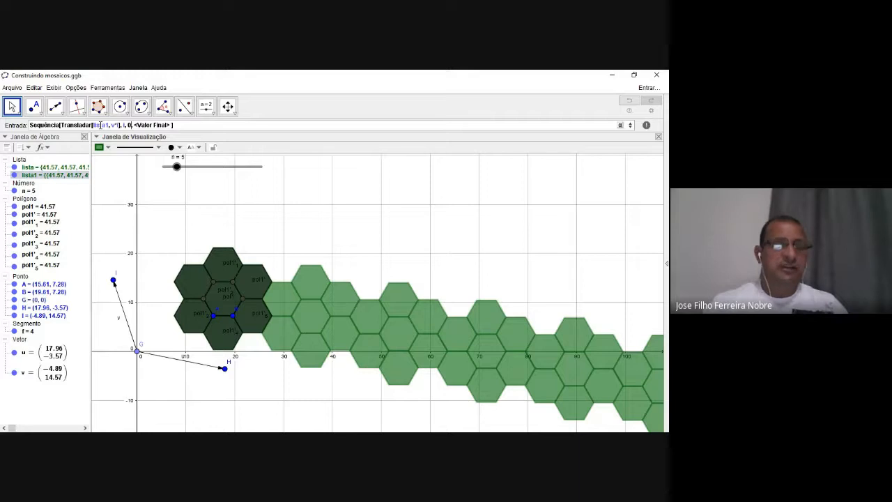
pyautogui.write(', ')
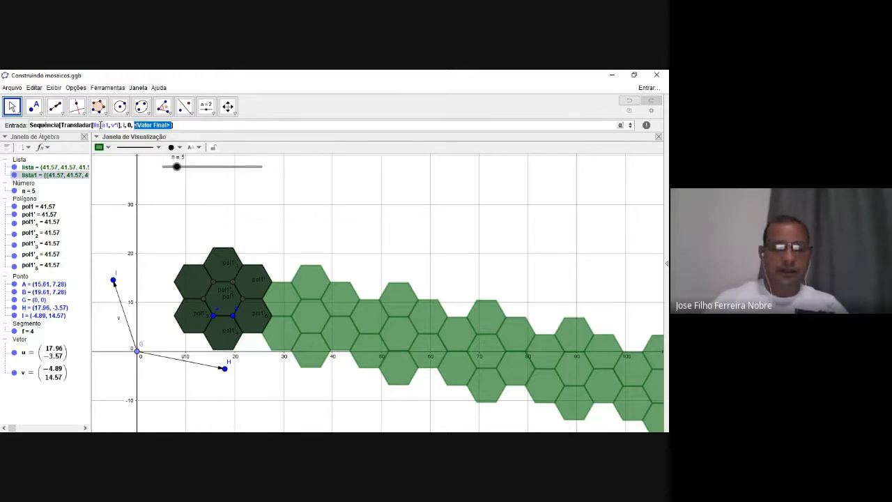
pyautogui.write('n')
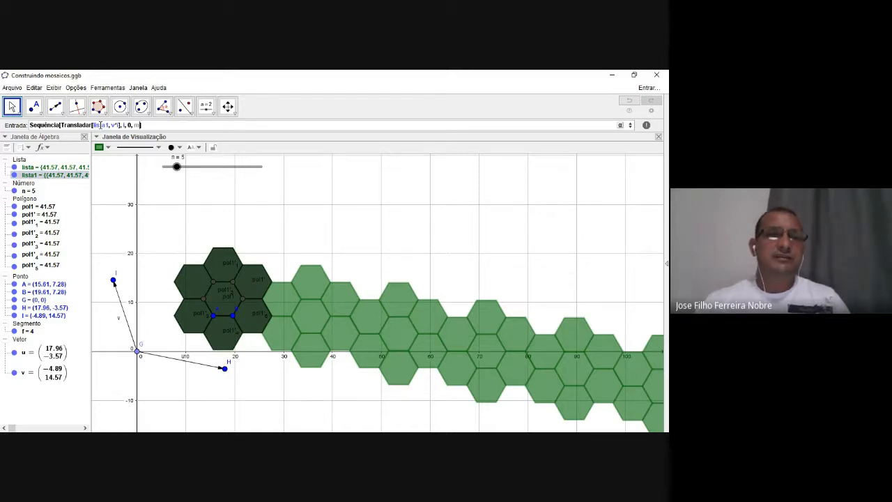
pyautogui.press('Return')
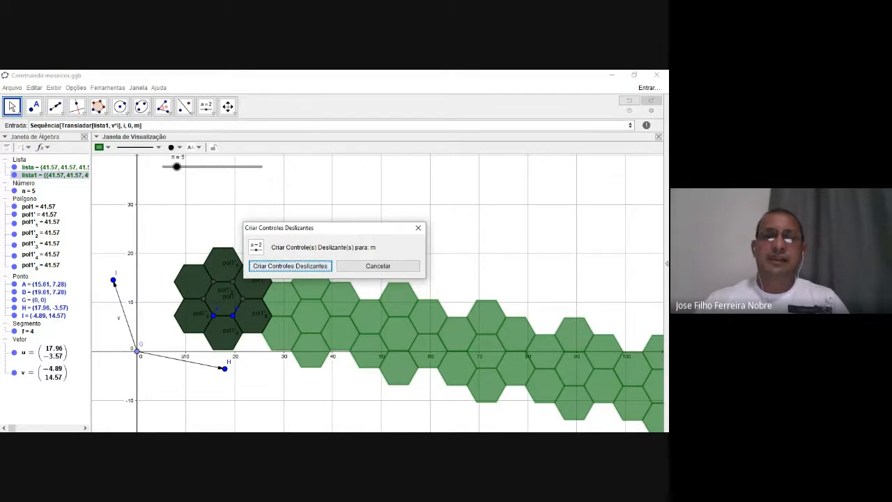
pyautogui.click(300, 265)
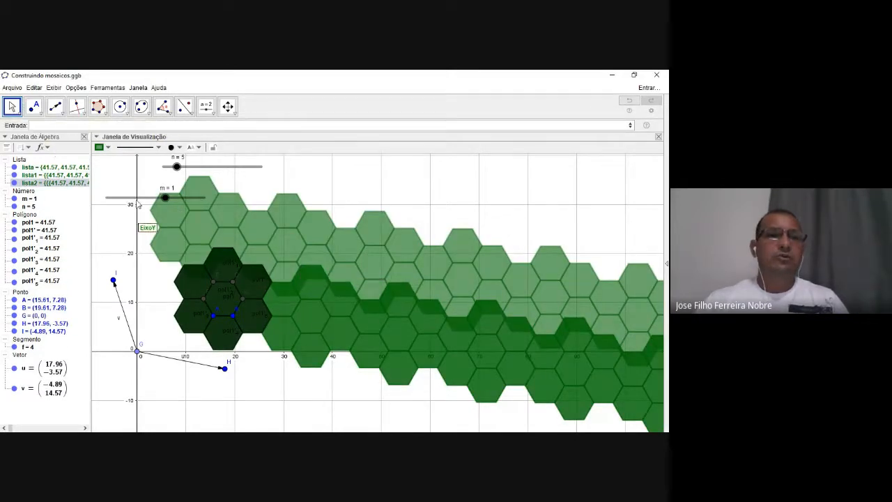
# Step: Set slider m to 0 and configure its interval from 0 to 10 with an increment of 1
pyautogui.moveTo(166, 197)
pyautogui.mouseDown()
pyautogui.moveTo(132, 198)
pyautogui.moveTo(138, 189)
pyautogui.moveTo(156, 199)
pyautogui.mouseUp()
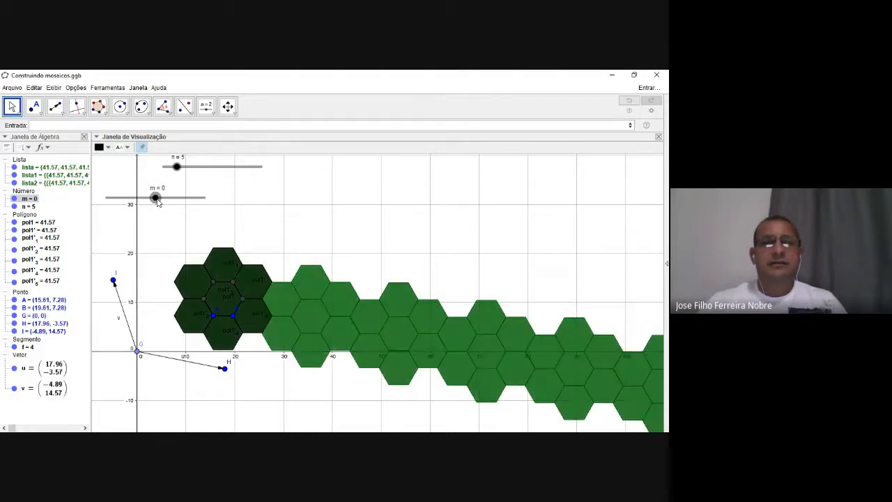
pyautogui.rightClick(172, 202)
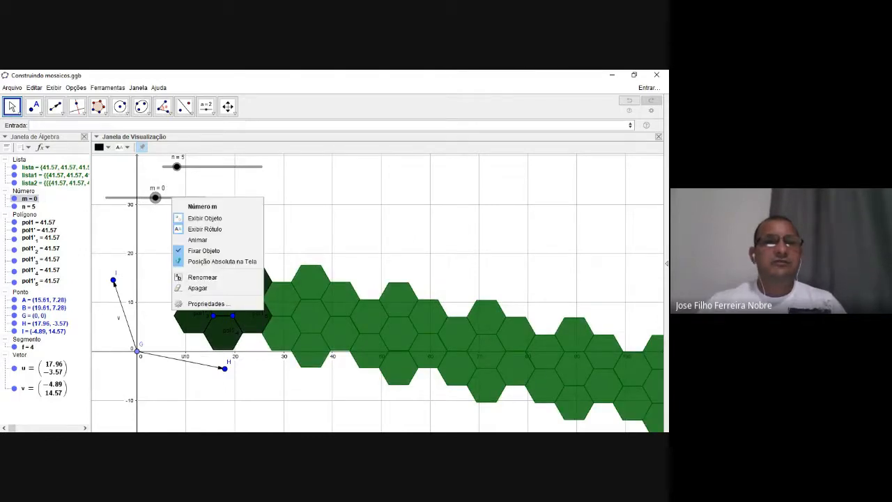
pyautogui.click(207, 303)
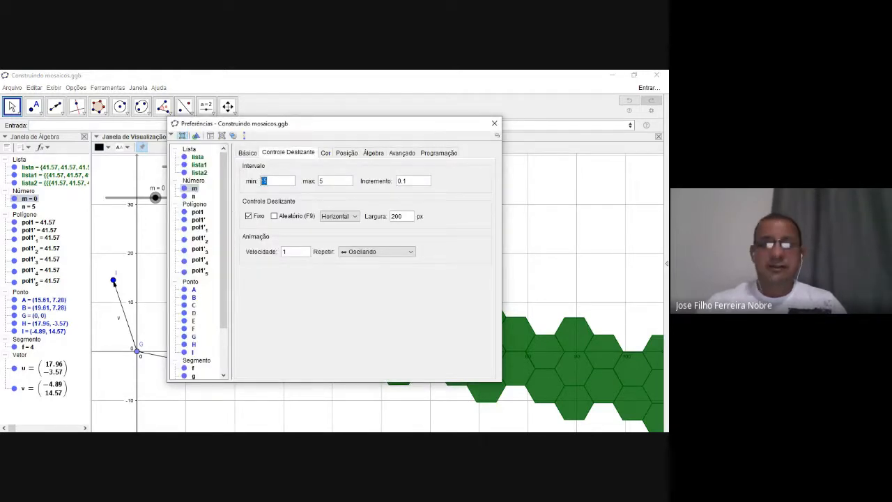
pyautogui.press('Tab')
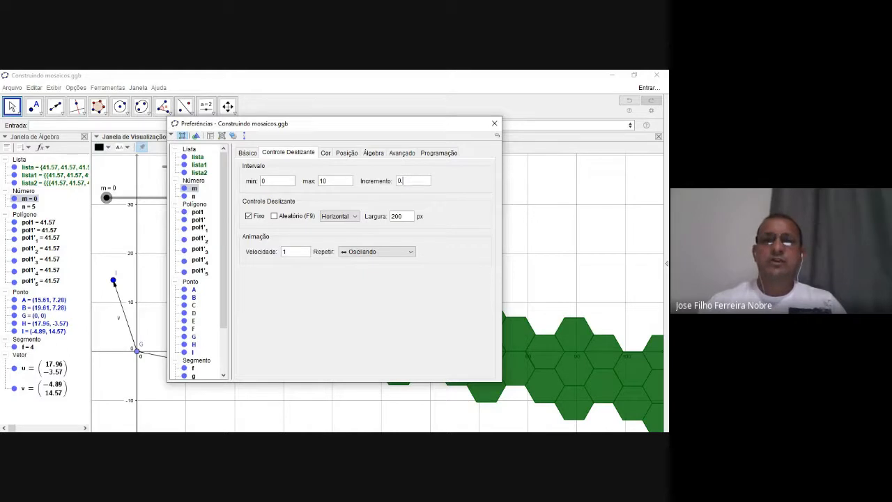
pyautogui.write('1')
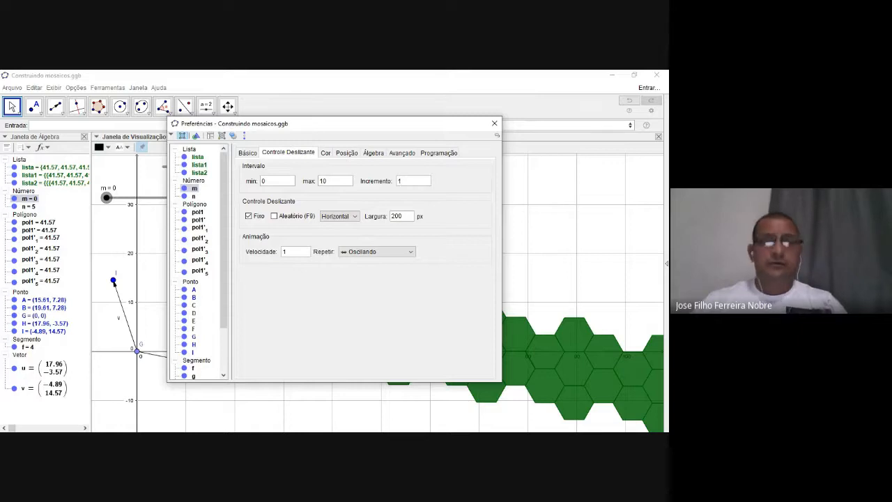
pyautogui.click(495, 123)
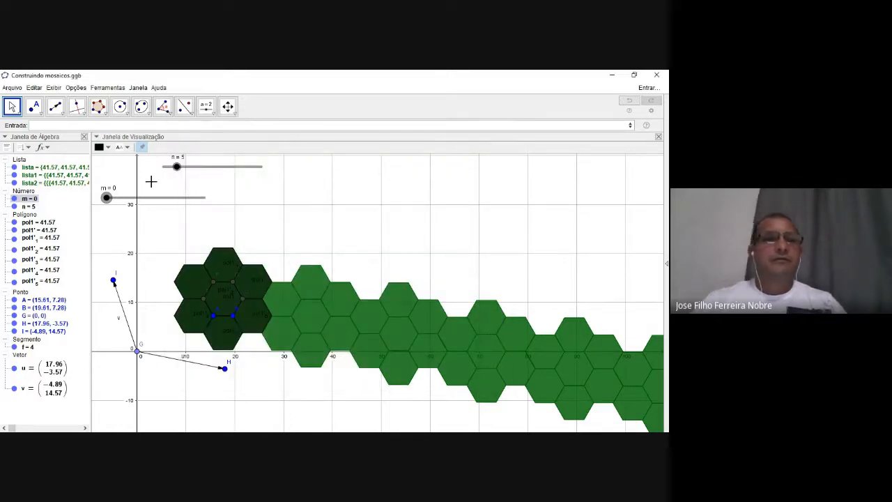
# Step: Unlock slider n, reposition it directly above slider m, and fix it in place again
pyautogui.rightClick(200, 170)
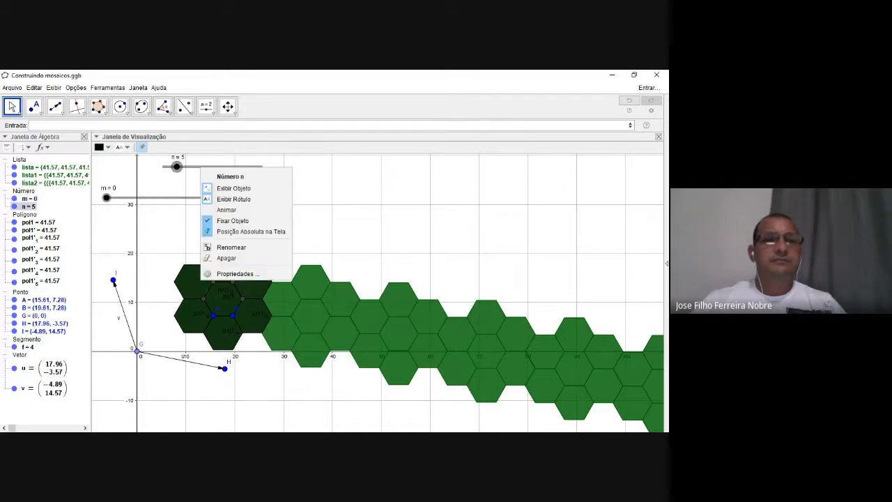
pyautogui.press('Escape')
pyautogui.moveTo(202, 170); pyautogui.dragTo(138, 174)
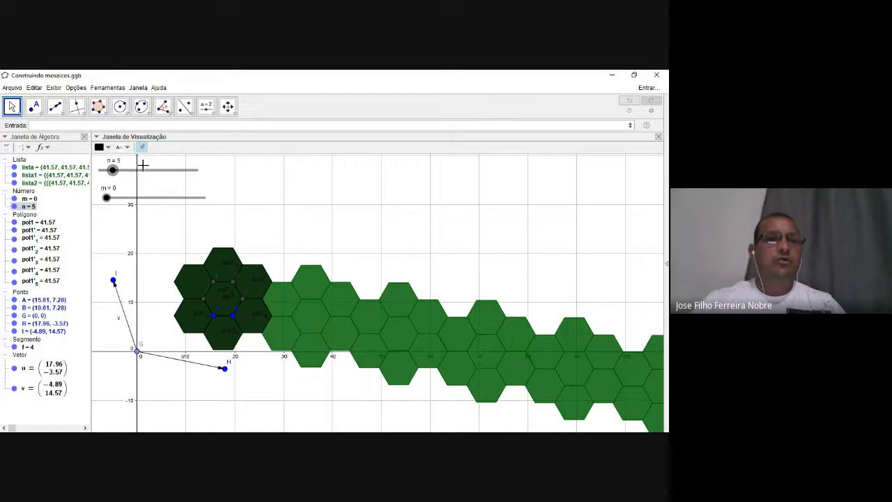
pyautogui.rightClick(144, 173)
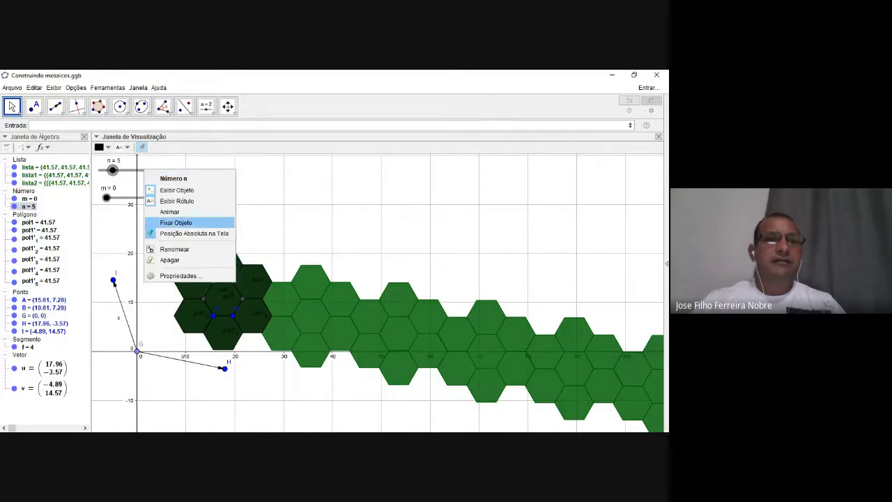
pyautogui.click(148, 222)
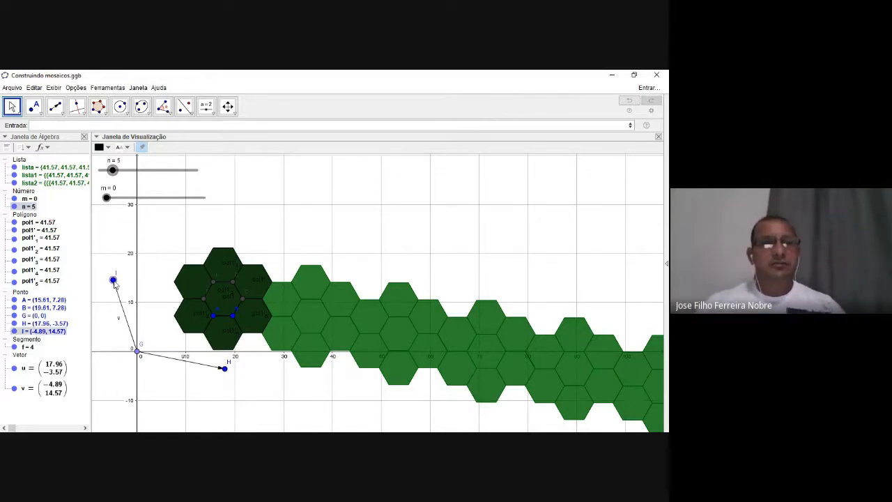
# Step: Move point I to about (-5.29, 14.57) and raise slider m to 4 to add rows along vector v
pyautogui.click(114, 280)
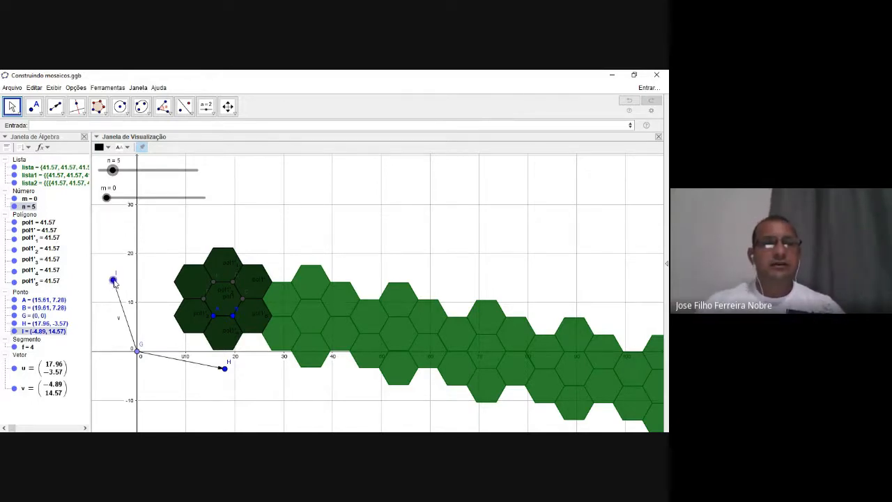
pyautogui.moveTo(114, 281); pyautogui.dragTo(111, 280)
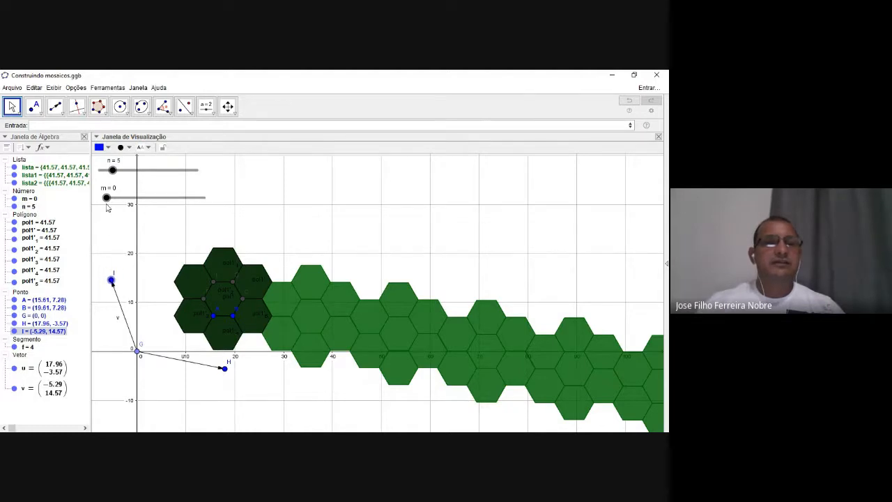
pyautogui.moveTo(106, 198); pyautogui.dragTo(125, 200)
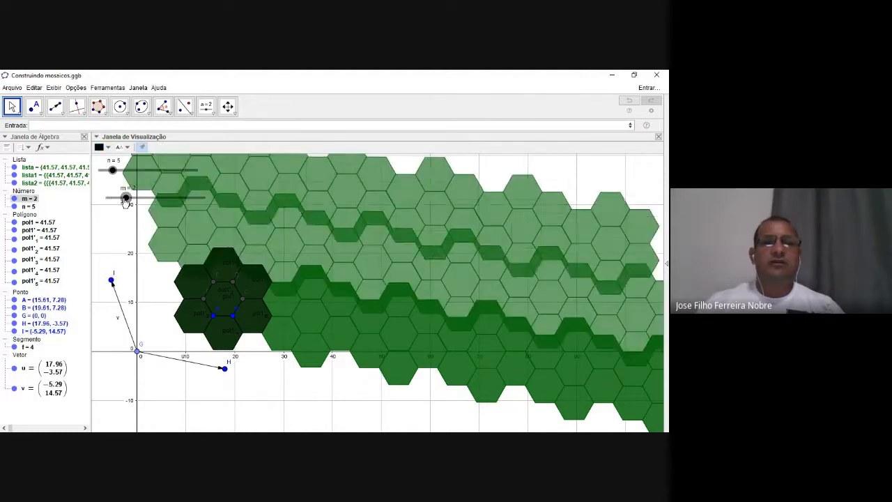
pyautogui.scroll(-4, 129, 245)
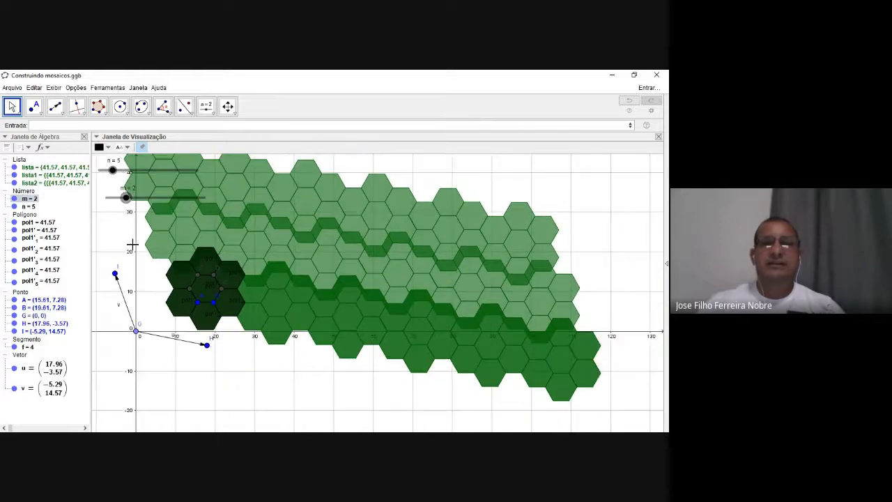
pyautogui.scroll(2, 133, 244)
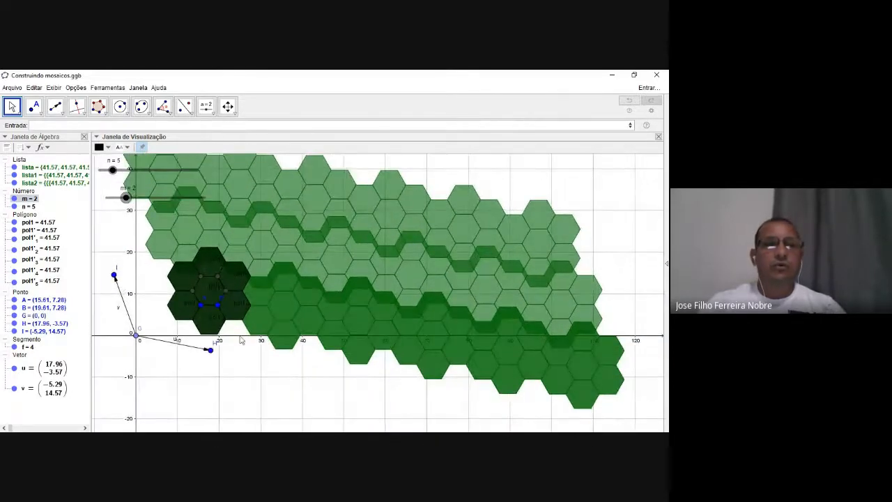
pyautogui.moveTo(218, 341); pyautogui.dragTo(283, 374)
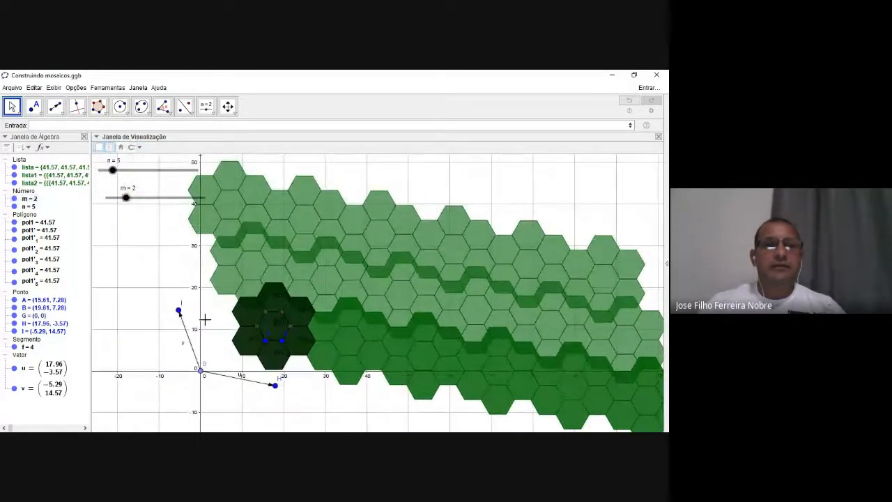
pyautogui.moveTo(126, 197)
pyautogui.mouseDown()
pyautogui.moveTo(155, 199)
pyautogui.moveTo(108, 198)
pyautogui.moveTo(136, 198)
pyautogui.mouseUp()
pyautogui.moveTo(137, 263); pyautogui.dragTo(144, 318)
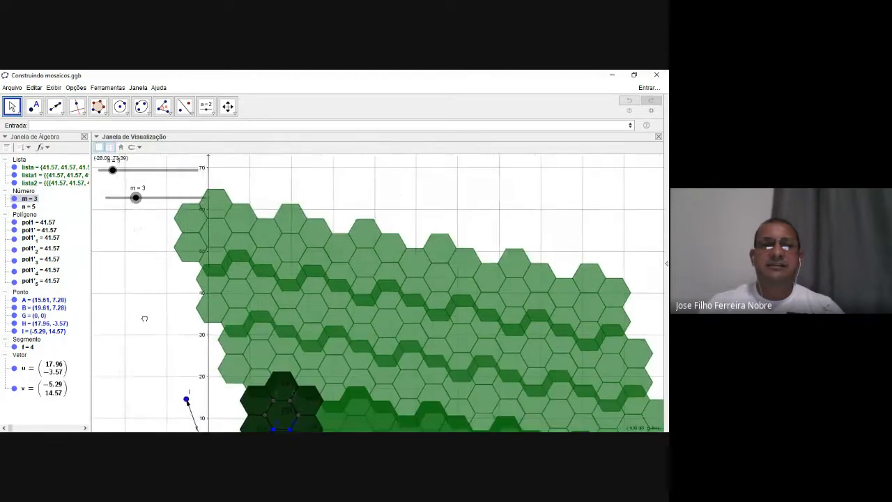
pyautogui.moveTo(134, 197)
pyautogui.mouseDown()
pyautogui.moveTo(167, 199)
pyautogui.moveTo(144, 201)
pyautogui.mouseUp()
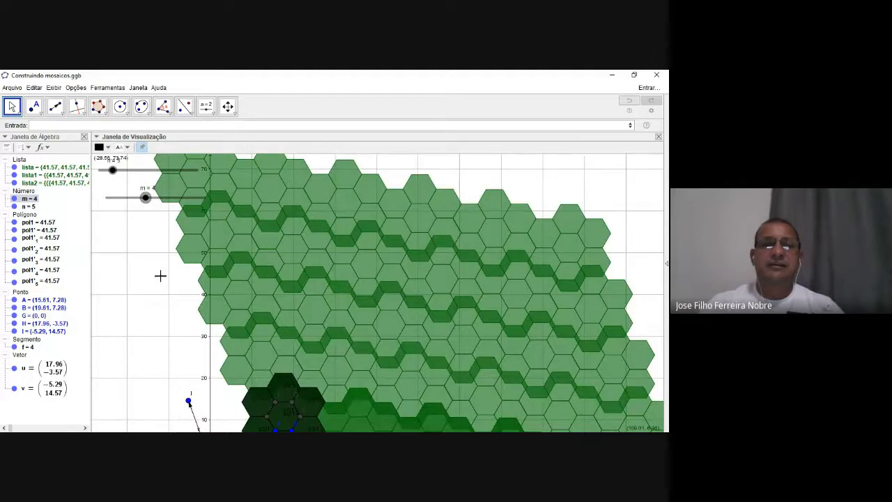
# Step: Move point I to about (-6.07, 17.32) to align the repeated hexagon rows edge to edge
pyautogui.moveTo(162, 293); pyautogui.dragTo(167, 217)
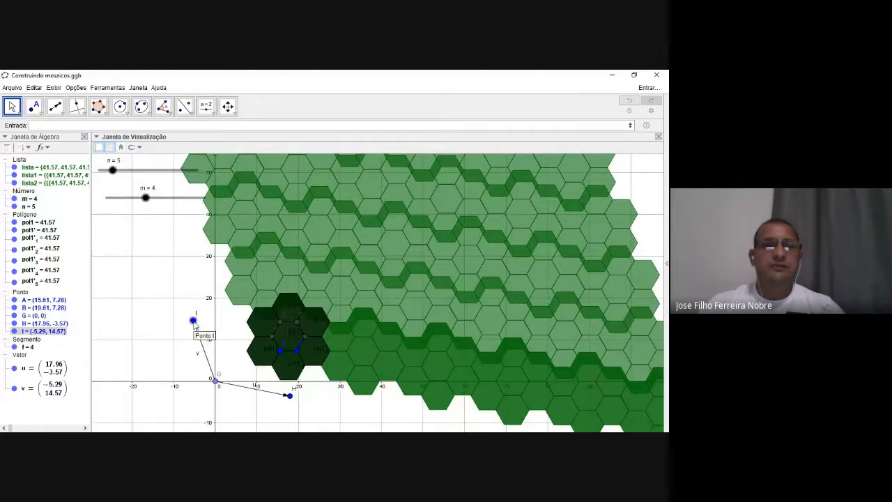
pyautogui.moveTo(194, 324)
pyautogui.mouseDown()
pyautogui.moveTo(220, 320)
pyautogui.moveTo(218, 304)
pyautogui.moveTo(205, 294)
pyautogui.moveTo(191, 313)
pyautogui.mouseUp()
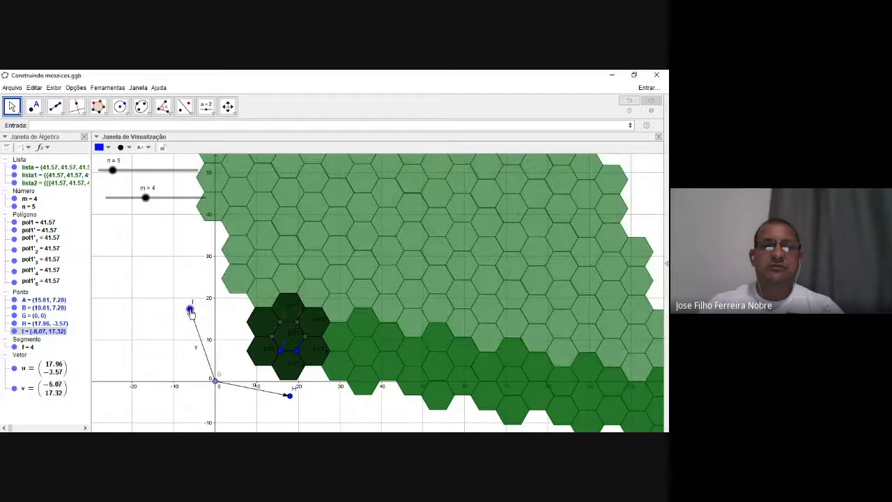
pyautogui.click(223, 330)
# Step: Examine the whole mosaic and the joints between its repeated rows, up close and in full
pyautogui.moveTo(307, 381); pyautogui.dragTo(218, 442)
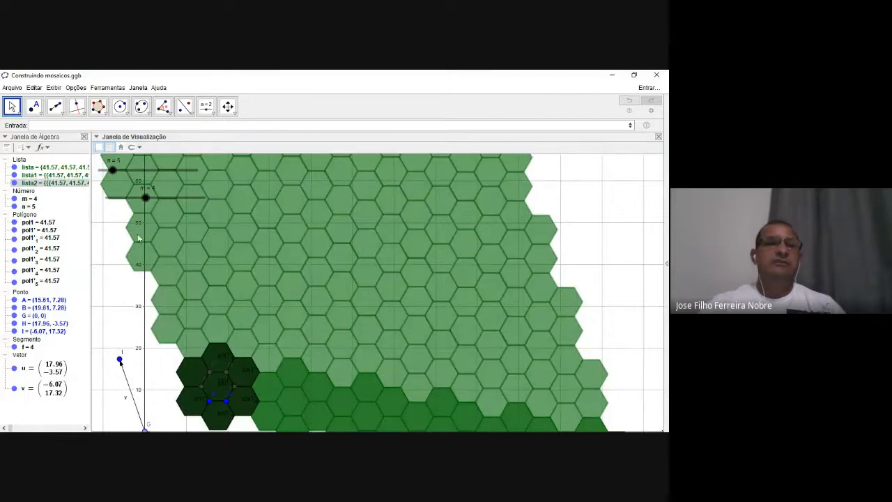
pyautogui.moveTo(173, 360); pyautogui.dragTo(309, 361)
pyautogui.scroll(-3, 256, 328)
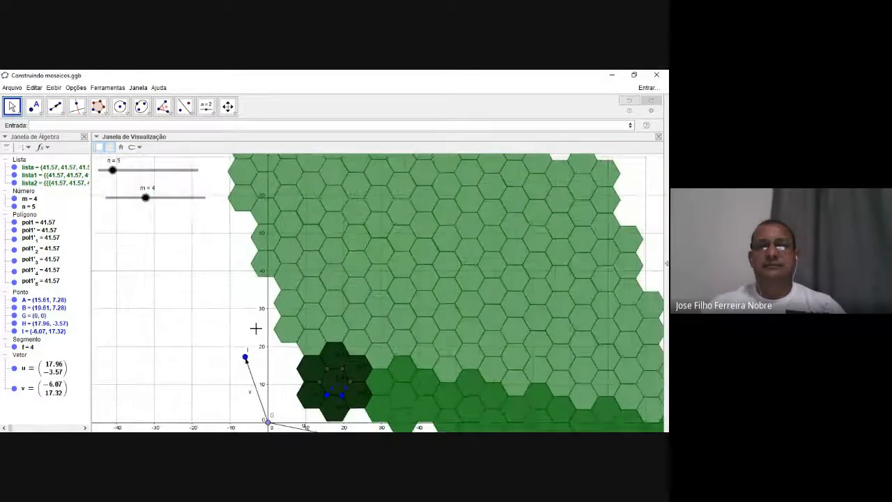
pyautogui.scroll(-3, 256, 328)
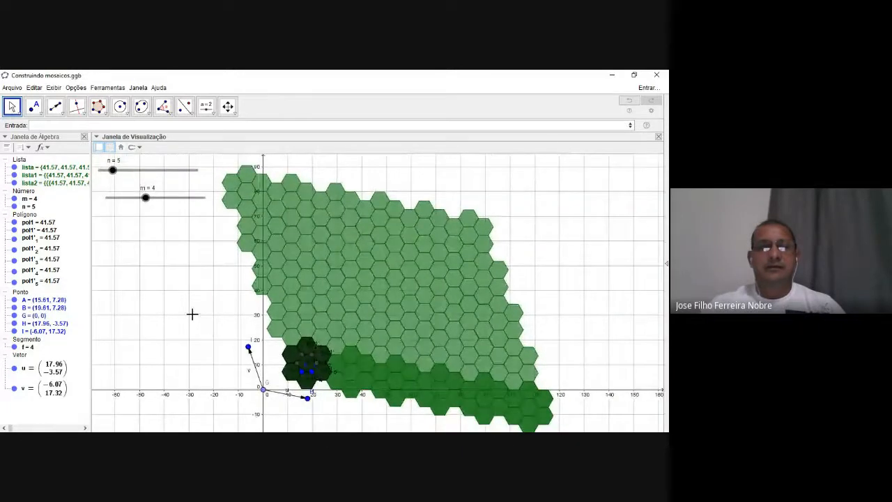
pyautogui.moveTo(192, 316); pyautogui.dragTo(228, 303)
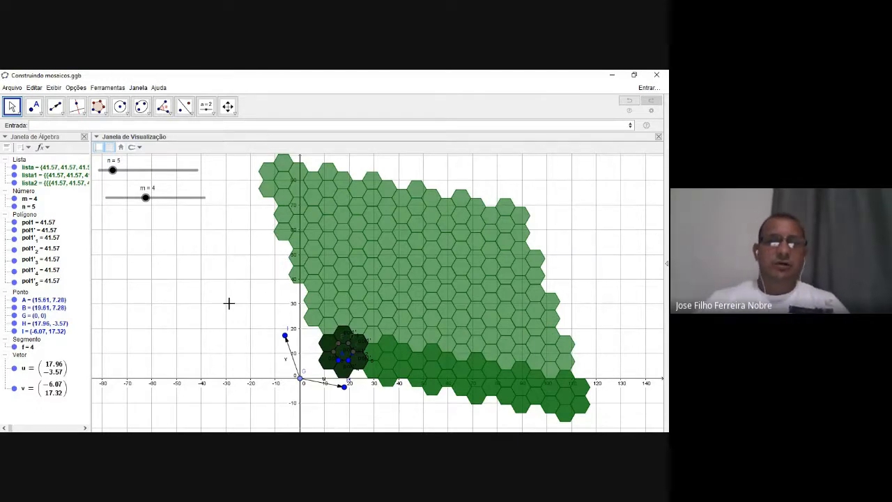
pyautogui.click(285, 337)
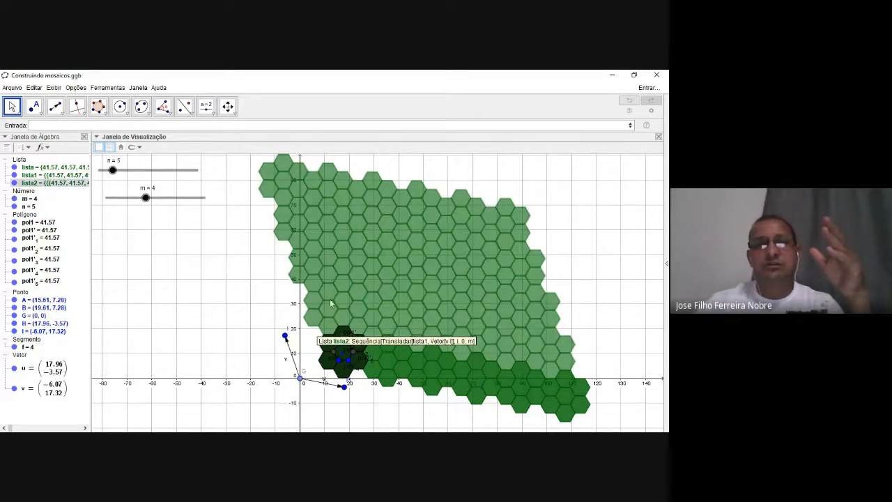
pyautogui.scroll(6, 331, 300)
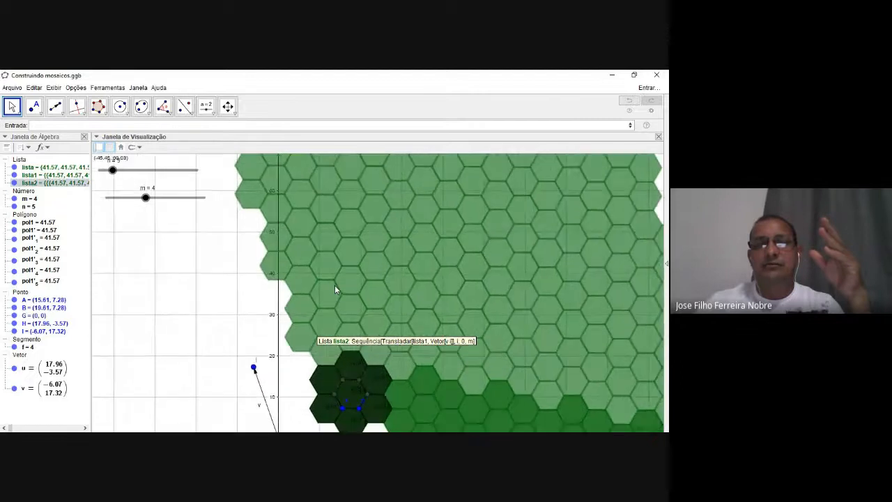
pyautogui.scroll(-6, 335, 285)
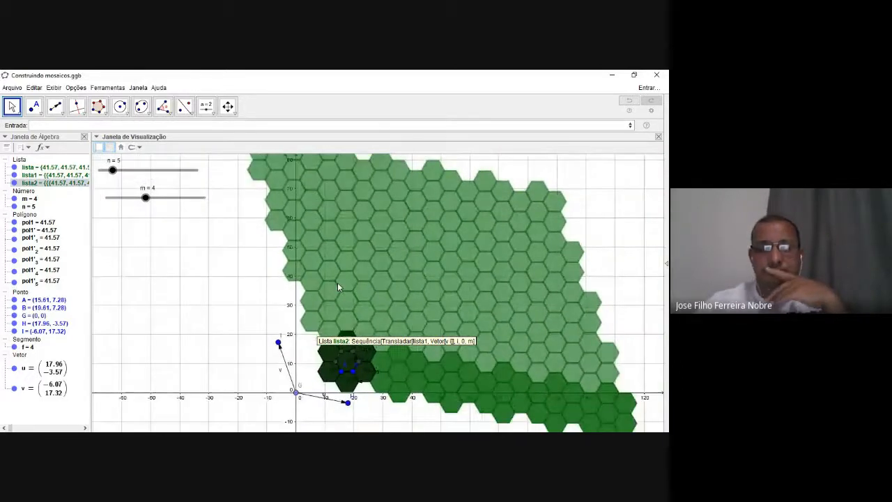
pyautogui.scroll(-3, 337, 283)
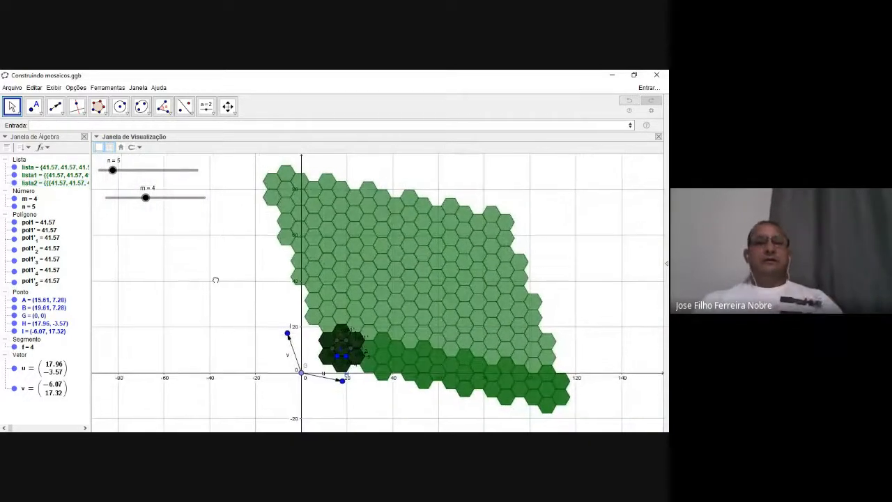
# Step: Examine the repeated hexagons along the mosaic's outer edges at a closer zoom
pyautogui.moveTo(215, 281); pyautogui.dragTo(195, 285)
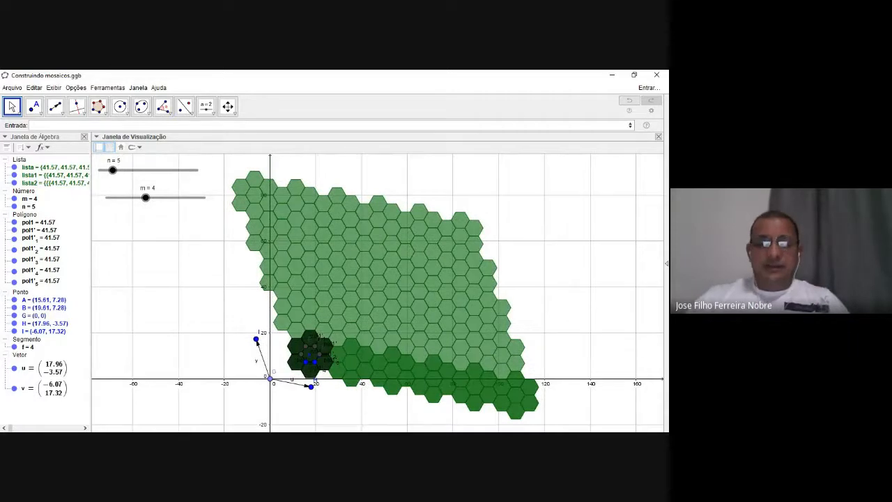
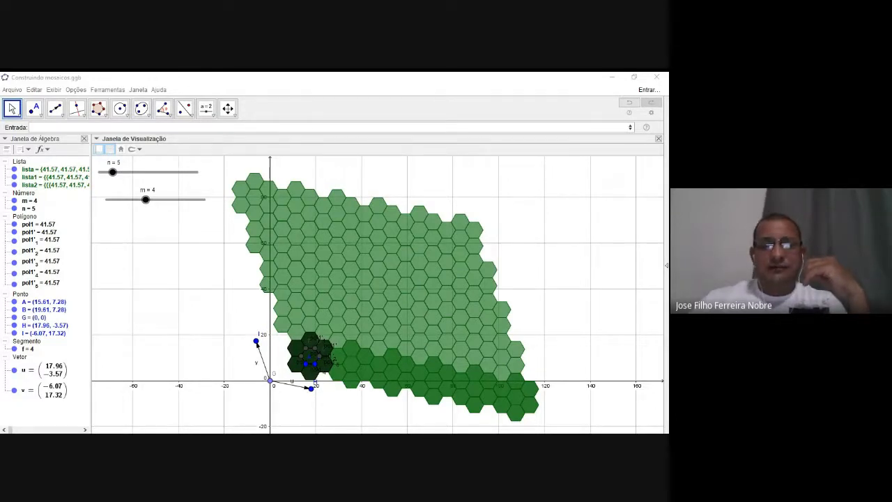
pyautogui.hotkey('alt', 'Tab')
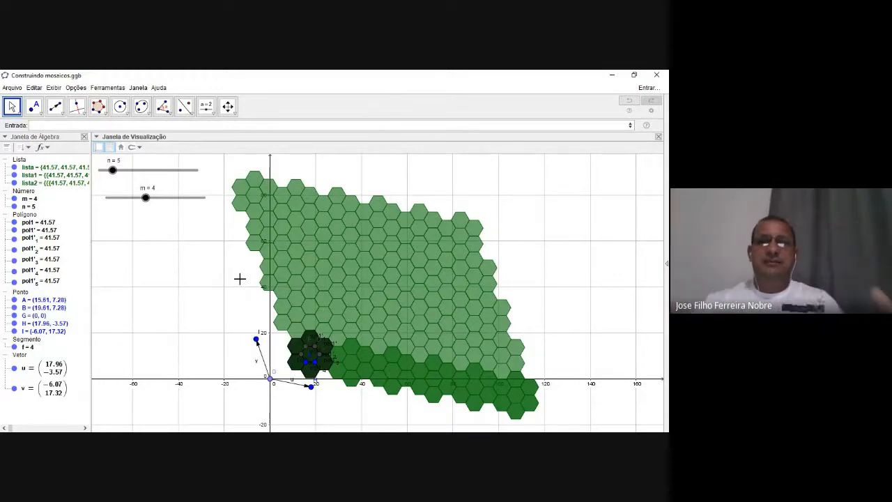
pyautogui.scroll(5, 224, 283)
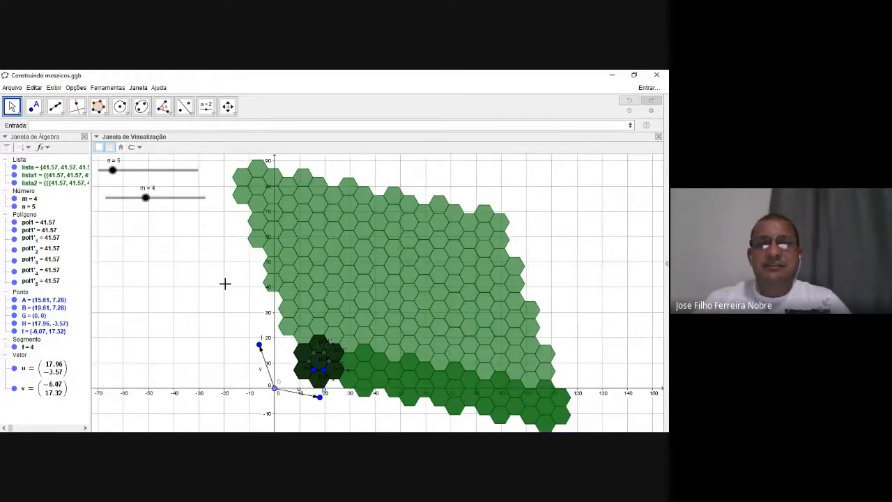
pyautogui.scroll(1, 226, 286)
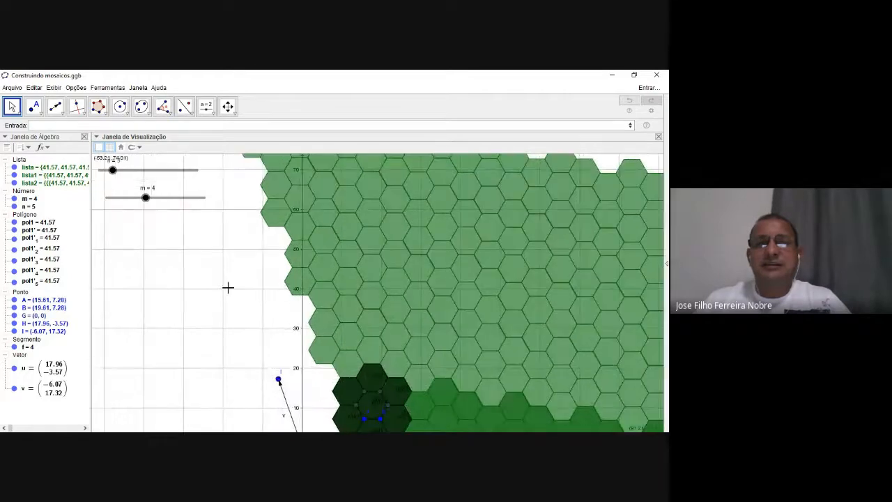
pyautogui.moveTo(230, 298); pyautogui.dragTo(170, 317)
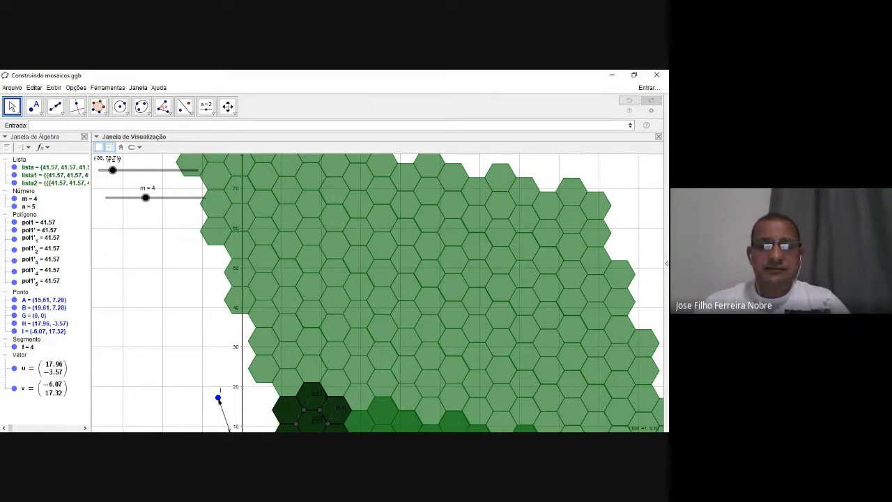
pyautogui.hotkey('alt', 'Tab')
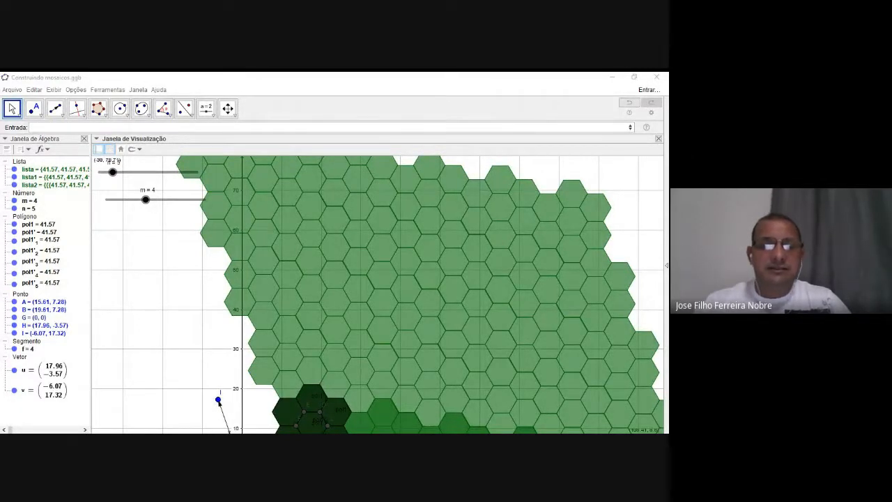
pyautogui.click(283, 416)
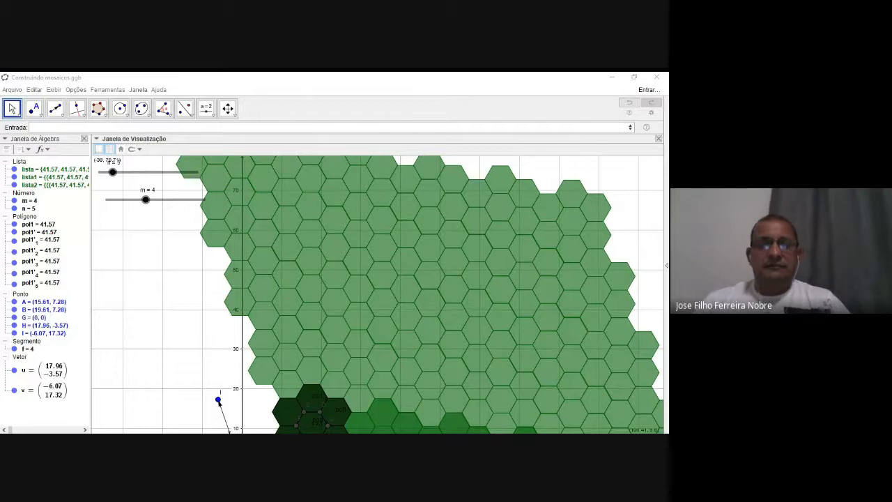
pyautogui.click(343, 416)
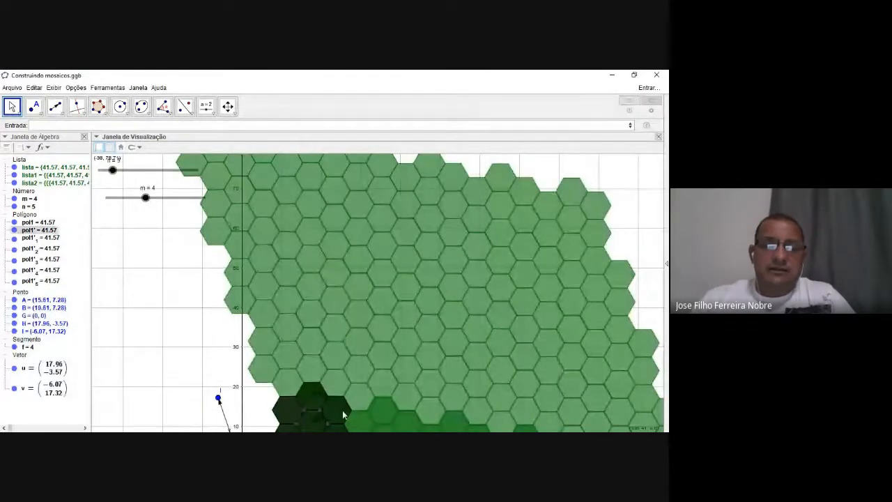
# Step: Switch to Word and try to paste the copied content into the blank document
pyautogui.click(350, 420)
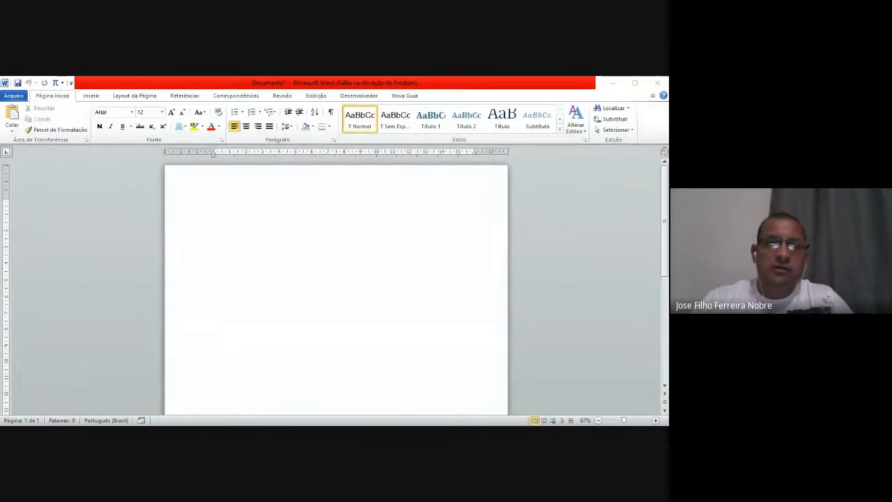
pyautogui.click(342, 398)
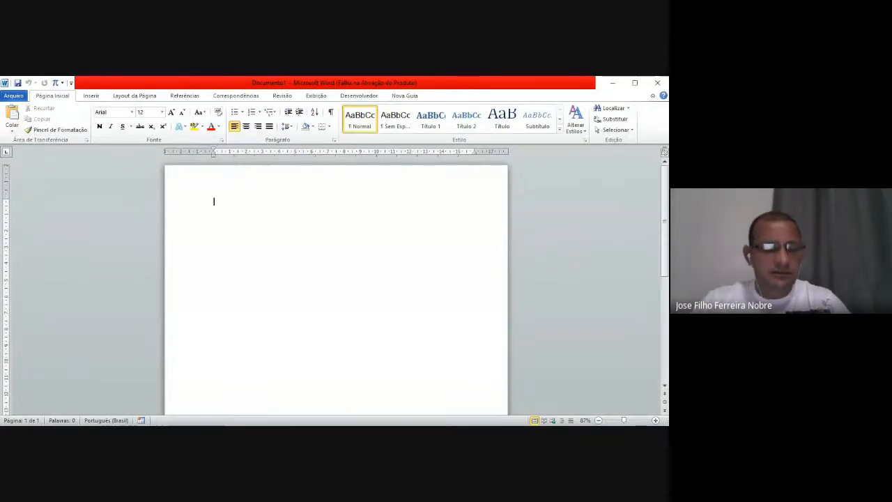
pyautogui.hotkey('ctrl', 'v')
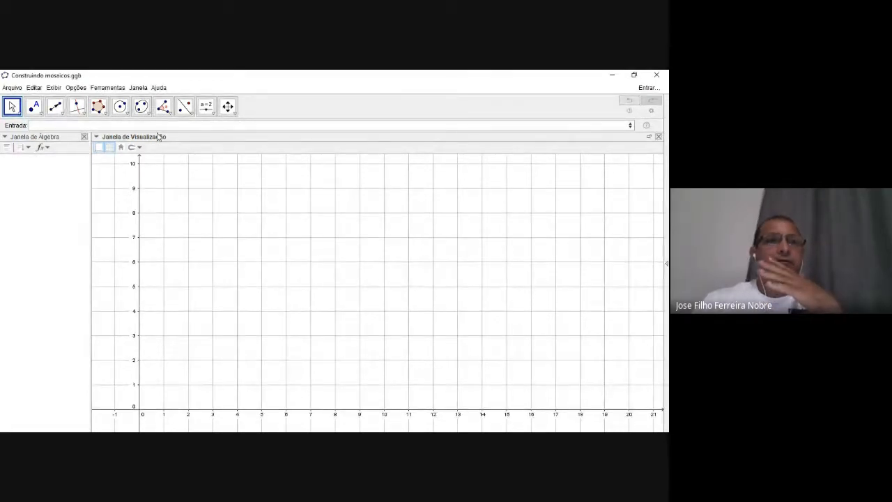
# Step: Draw a circle in the empty GeoGebra construction with its centre at (7, 6), passing through point (10, 2)
pyautogui.click(120, 106)
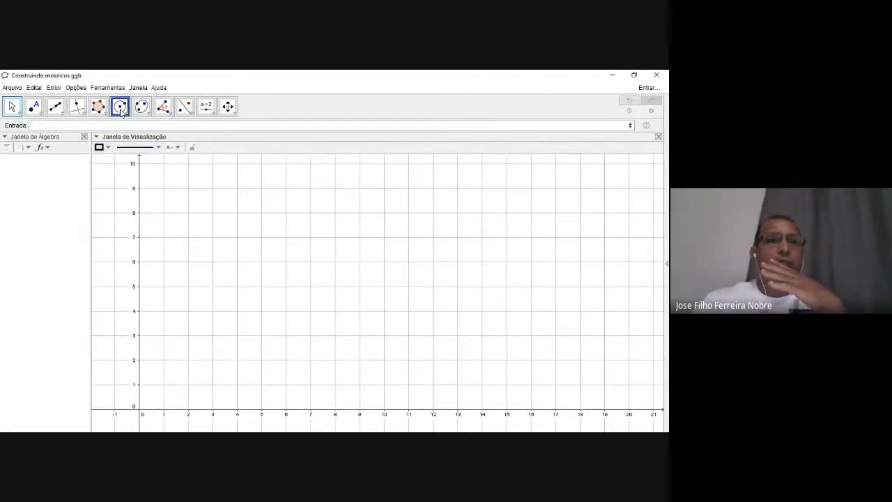
pyautogui.click(310, 262)
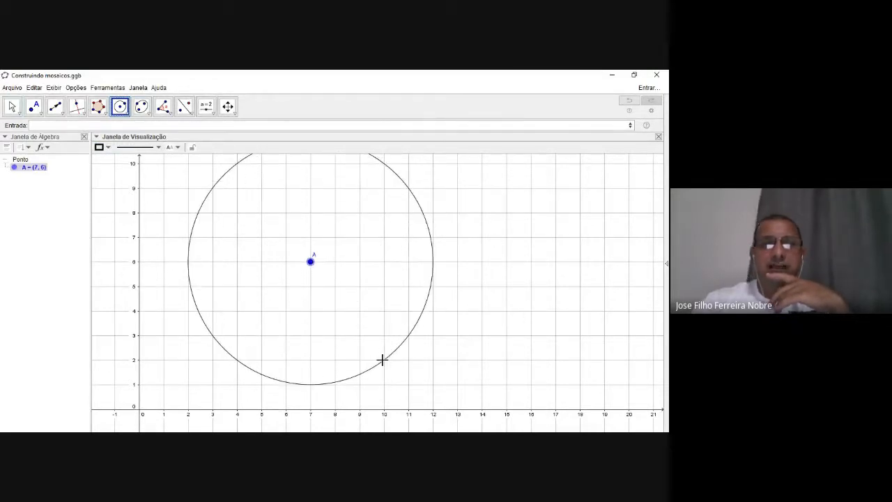
pyautogui.click(382, 360)
pyautogui.click(12, 106)
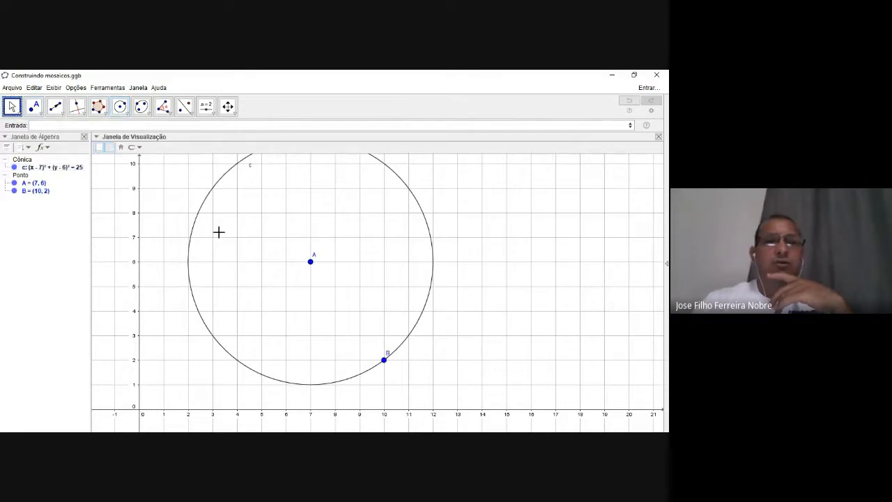
pyautogui.moveTo(244, 244); pyautogui.dragTo(244, 277)
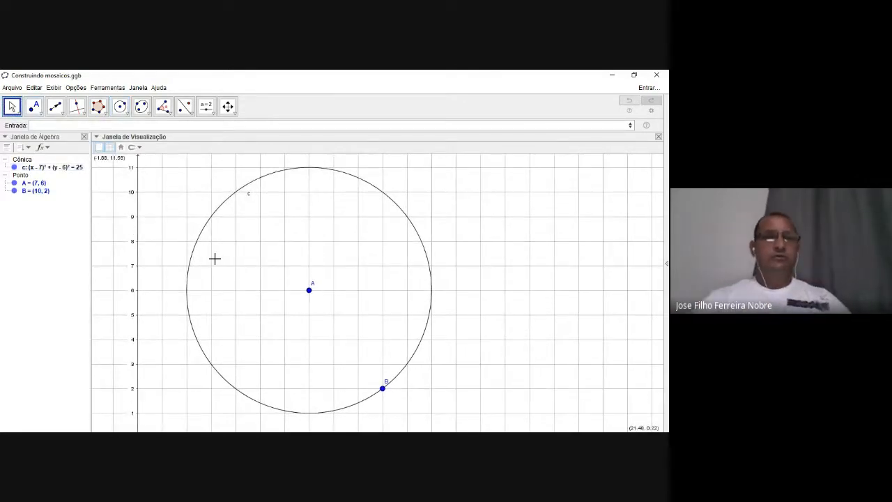
# Step: Select the circle and increase the thickness of its outline
pyautogui.click(200, 241)
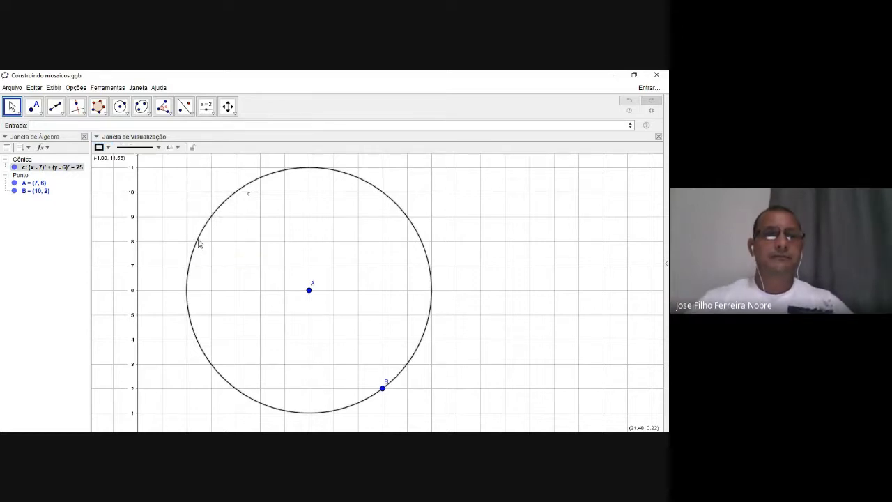
pyautogui.click(159, 148)
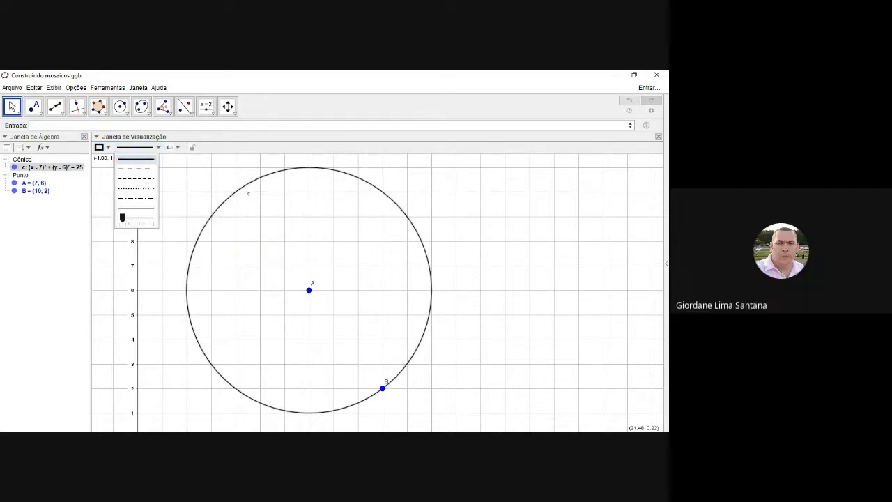
pyautogui.moveTo(123, 218); pyautogui.dragTo(136, 230)
pyautogui.click(231, 258)
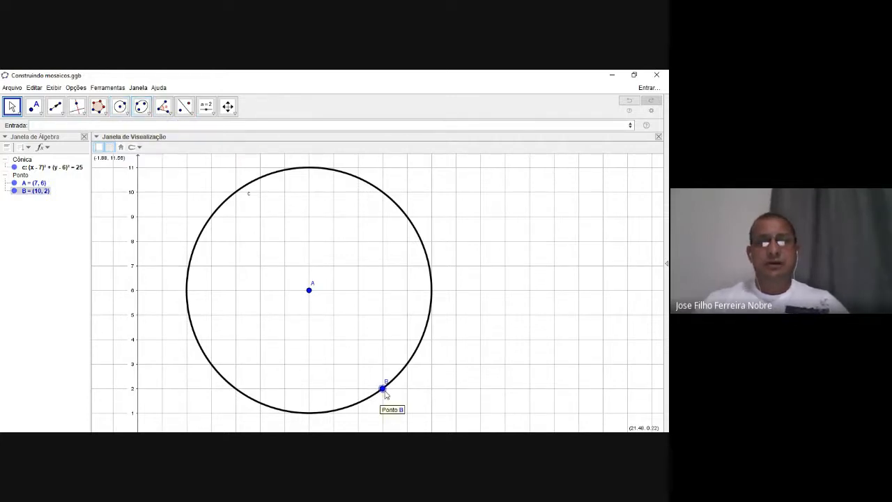
# Step: Move point B to (10, 3) to shrink the circle, and hide the point
pyautogui.moveTo(382, 388); pyautogui.dragTo(383, 364)
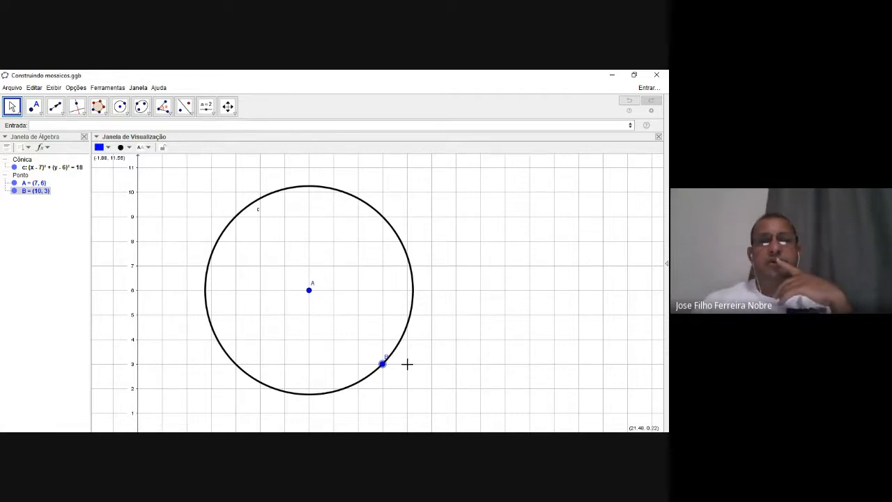
pyautogui.click(14, 191)
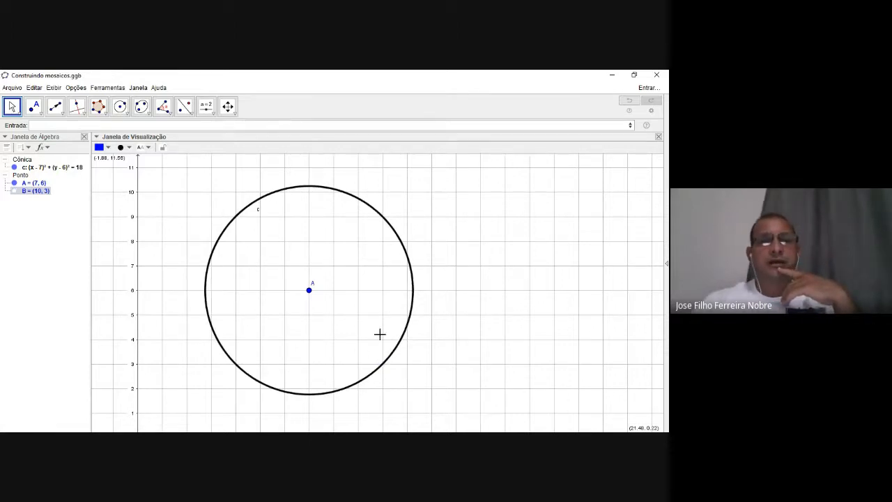
# Step: Reposition the circle by its centre and its outline, ending with centre point A at (6, 7)
pyautogui.click(309, 291)
pyautogui.moveTo(315, 295); pyautogui.dragTo(336, 295)
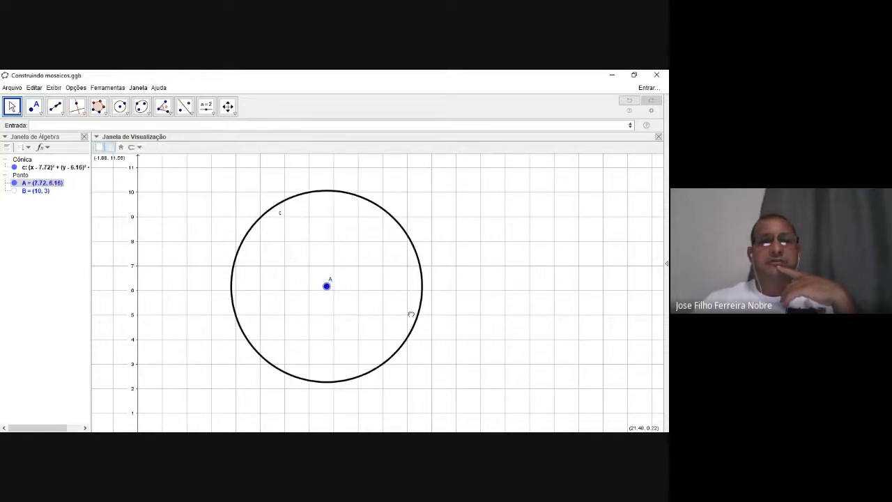
pyautogui.moveTo(411, 313)
pyautogui.mouseDown()
pyautogui.moveTo(438, 320)
pyautogui.moveTo(380, 301)
pyautogui.moveTo(407, 300)
pyautogui.mouseUp()
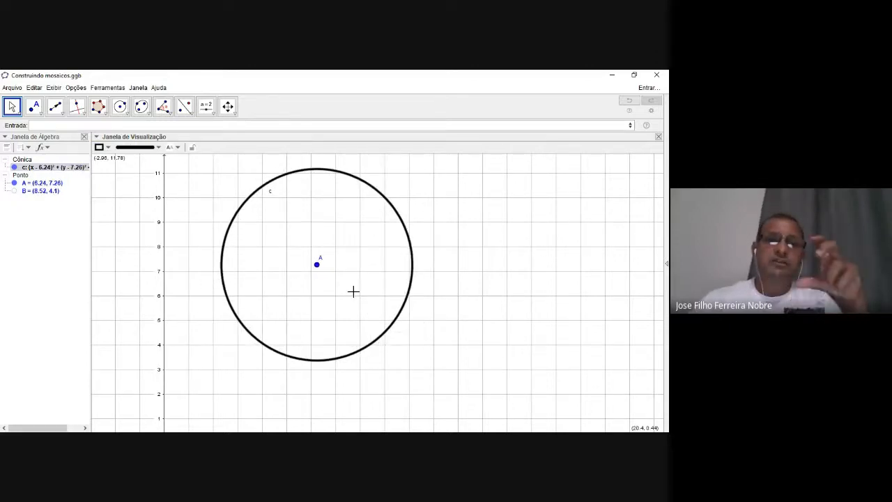
pyautogui.click(318, 266)
pyautogui.moveTo(318, 265); pyautogui.dragTo(315, 276)
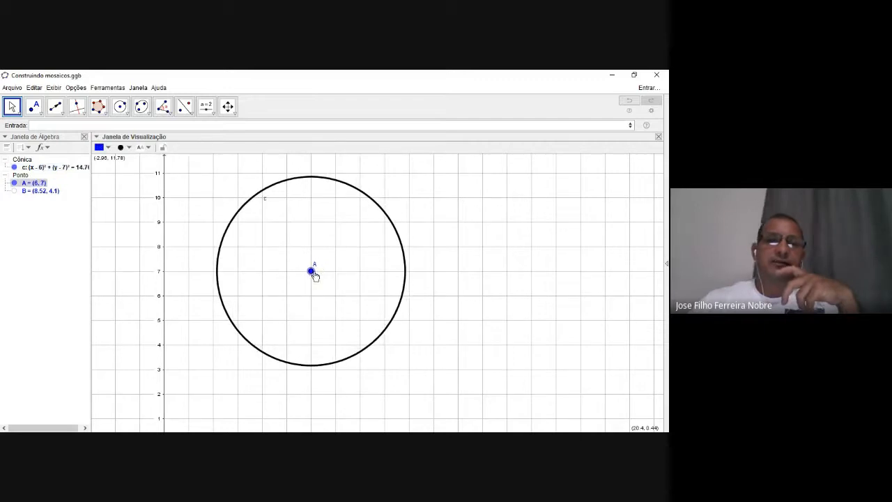
# Step: Fix centre point A in place and test whether the circle can still be moved
pyautogui.rightClick(312, 274)
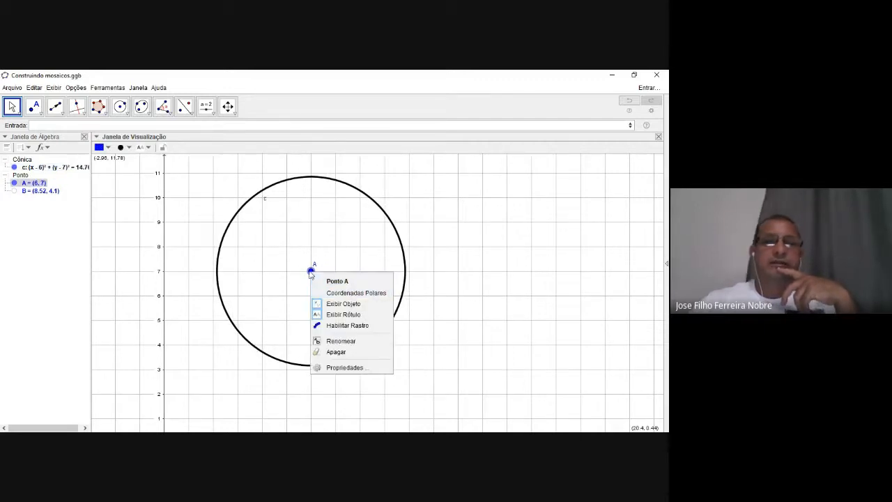
pyautogui.click(312, 274)
pyautogui.click(312, 274)
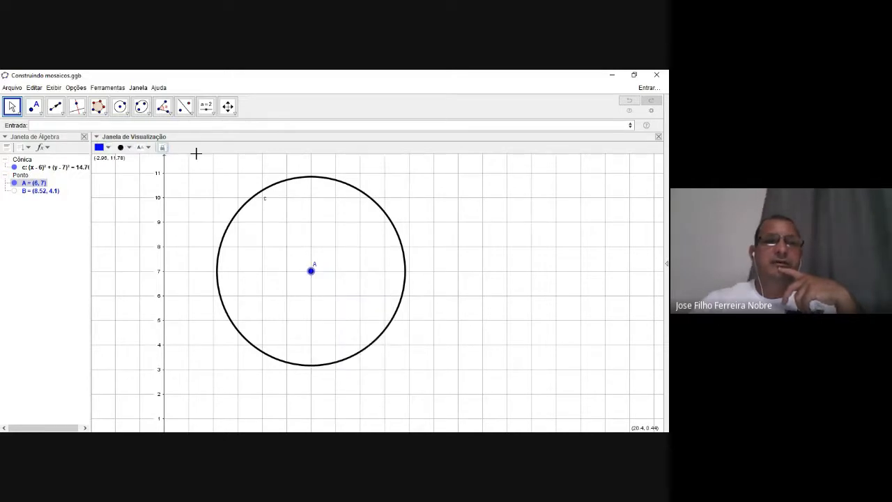
pyautogui.click(400, 306)
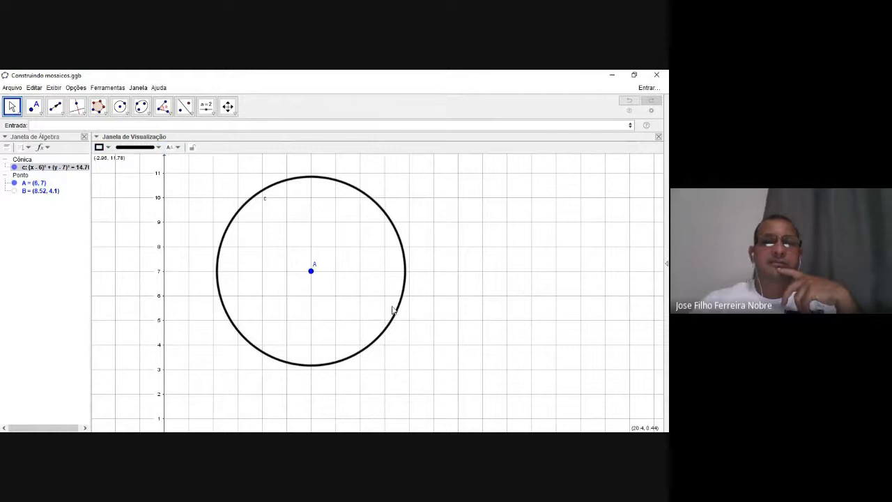
pyautogui.click(393, 311)
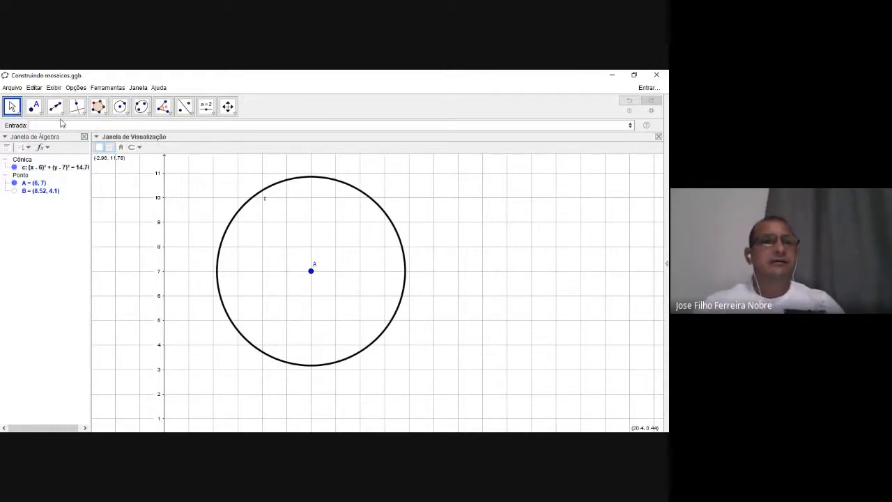
# Step: Place a new point C on the lower-right part of the circle at about (9.23, 4.92) and select it
pyautogui.click(33, 106)
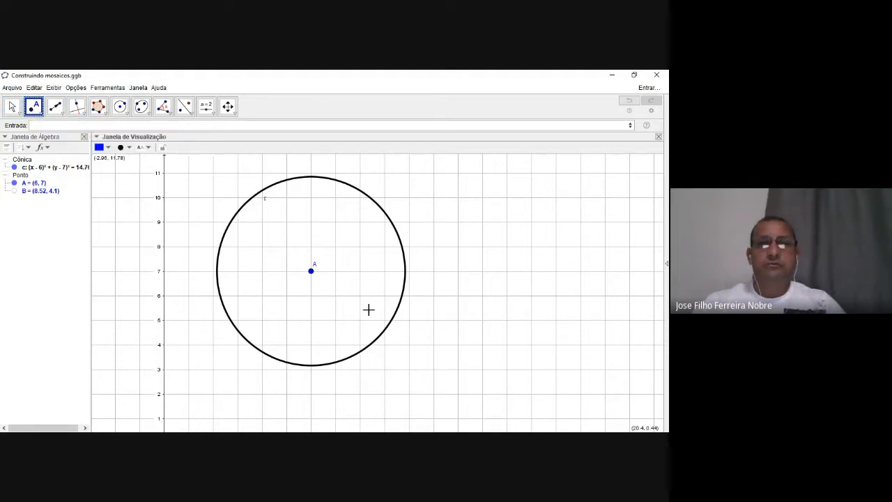
pyautogui.click(390, 322)
pyautogui.click(11, 106)
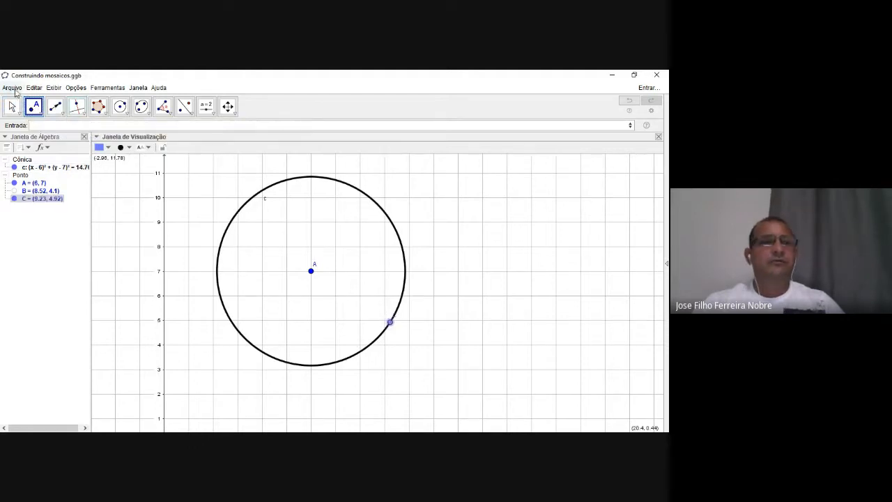
pyautogui.click(390, 323)
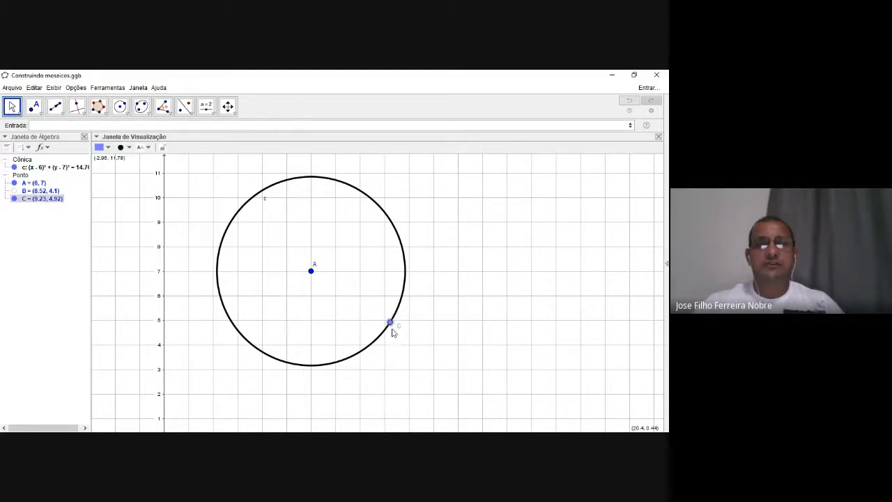
pyautogui.click(391, 440)
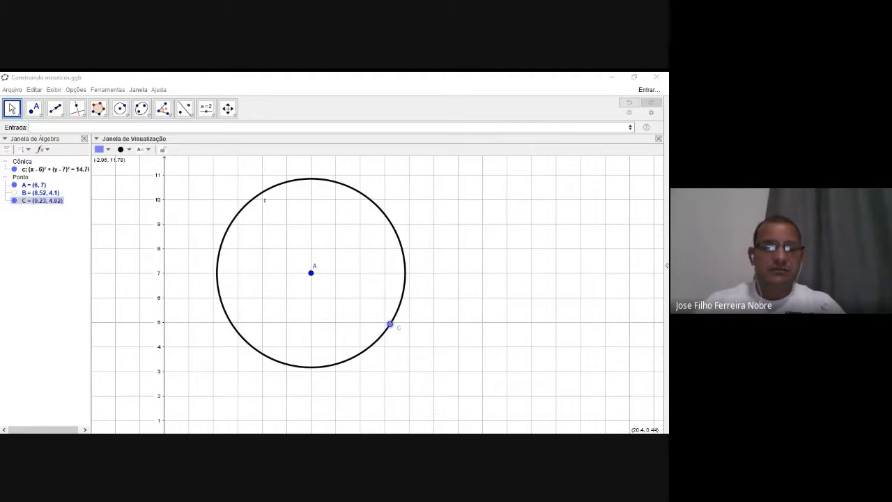
pyautogui.click(302, 276)
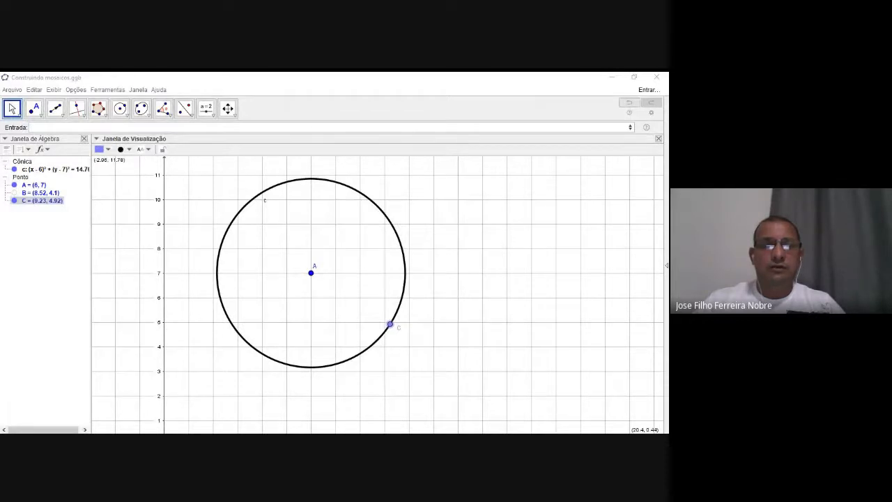
pyautogui.click(612, 75)
# Step: Create an integer slider named Vértices beside the circle, ranging from 1 to 50 with increment 1
pyautogui.click(207, 107)
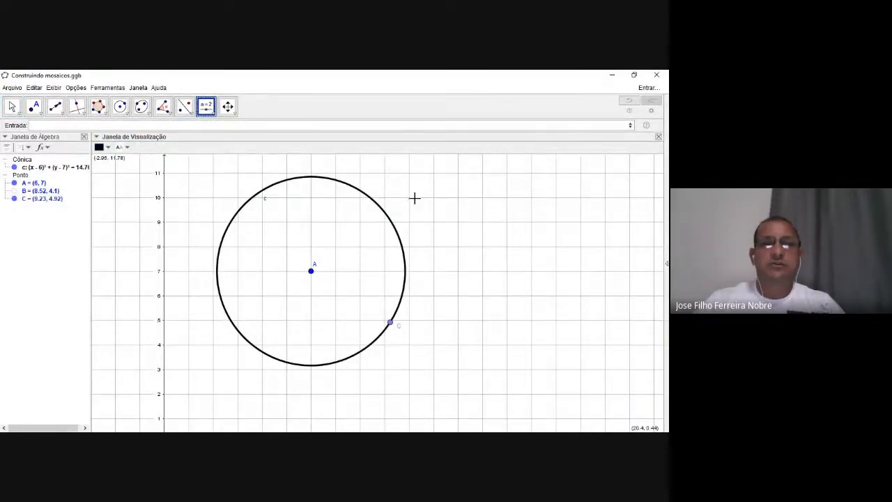
pyautogui.click(436, 217)
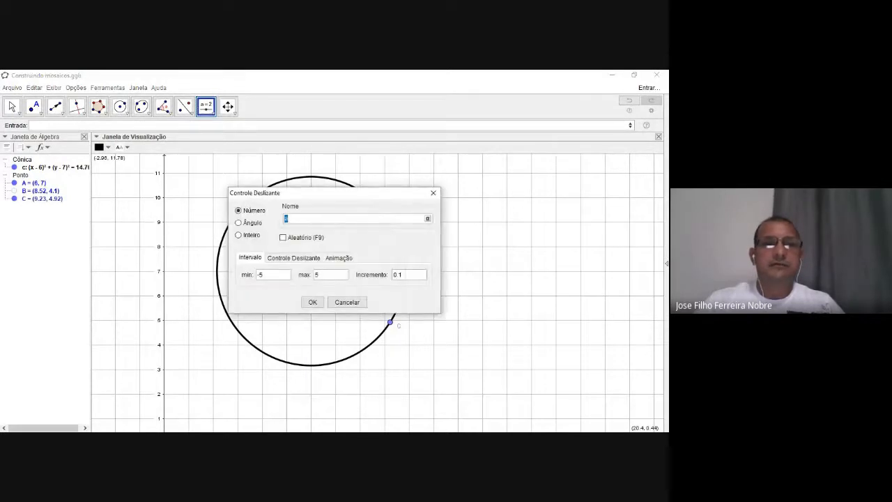
pyautogui.click(238, 235)
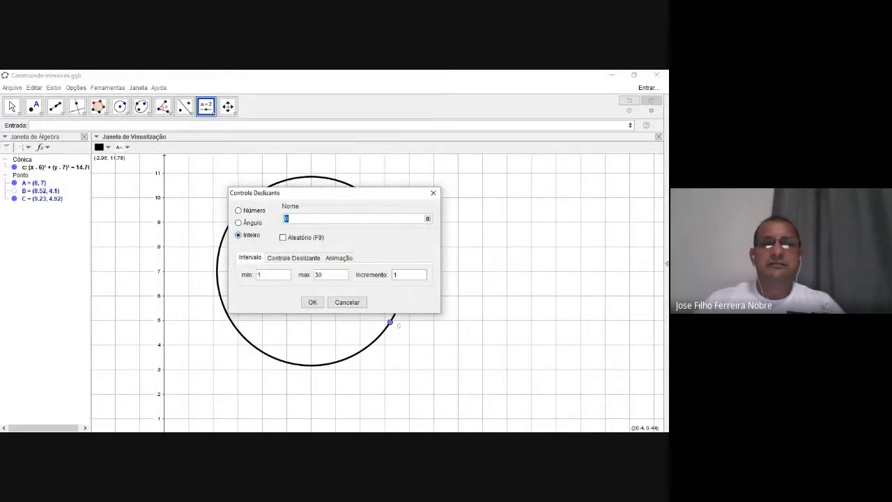
pyautogui.press('BackSpace')
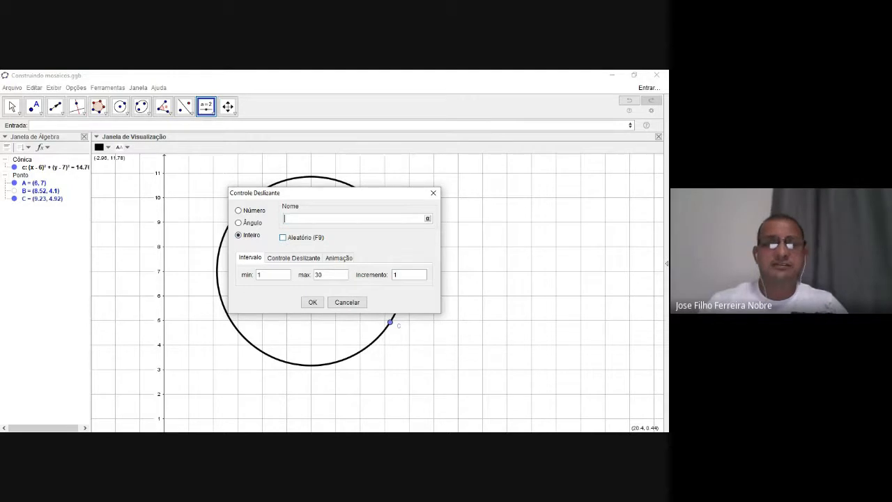
pyautogui.write('v')
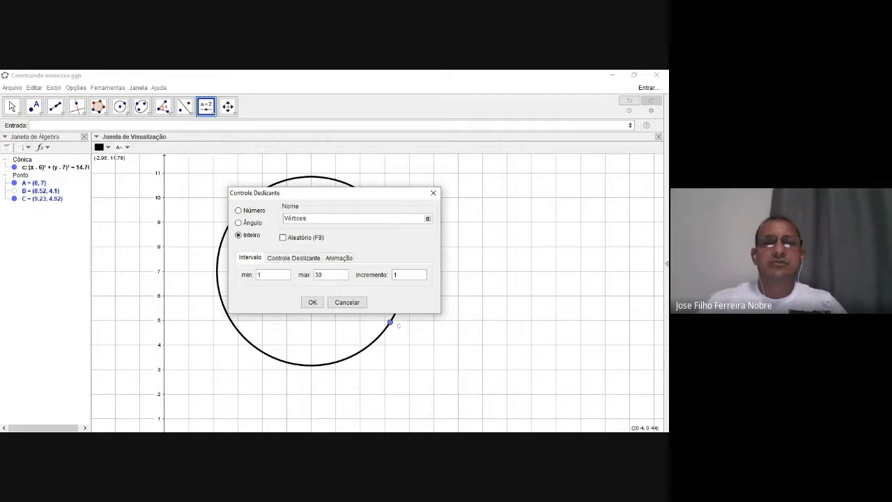
pyautogui.press('Tab')
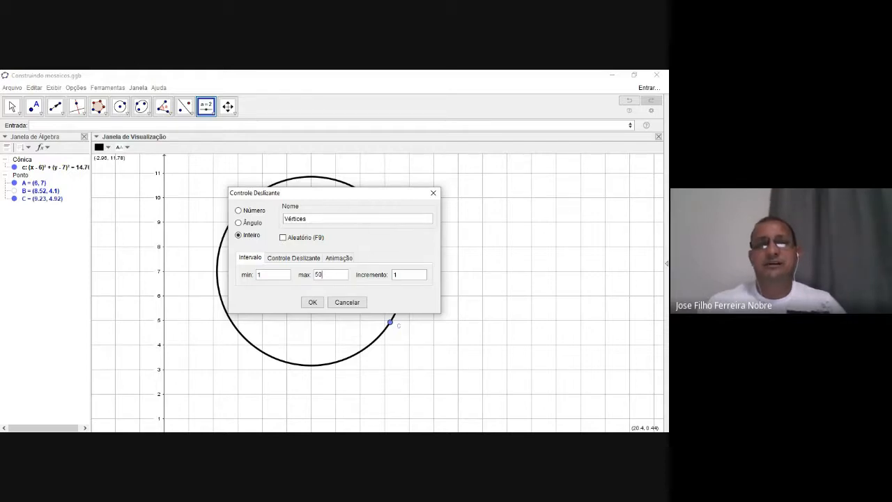
pyautogui.click(313, 301)
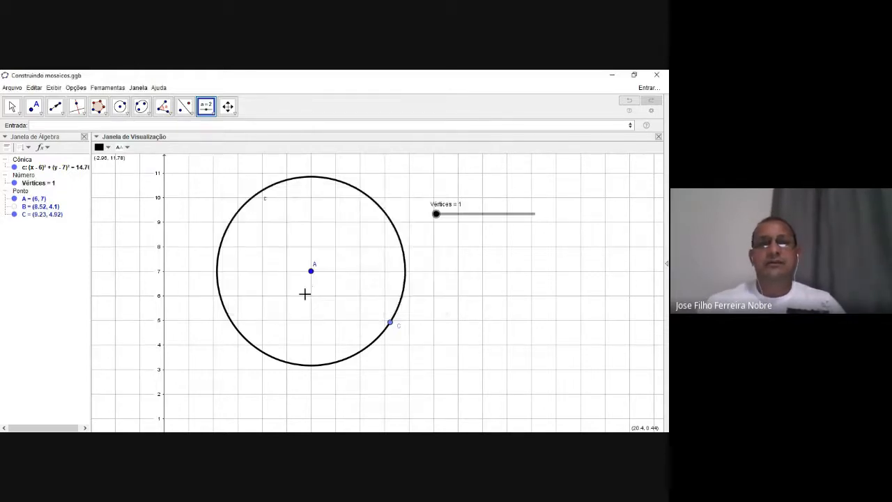
pyautogui.click(7, 107)
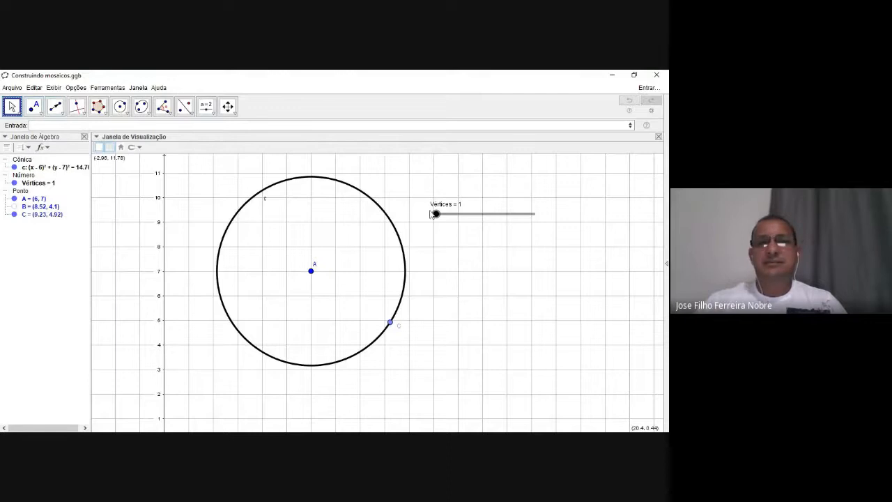
pyautogui.moveTo(436, 214)
pyautogui.mouseDown()
pyautogui.moveTo(559, 225)
pyautogui.moveTo(435, 216)
pyautogui.mouseUp()
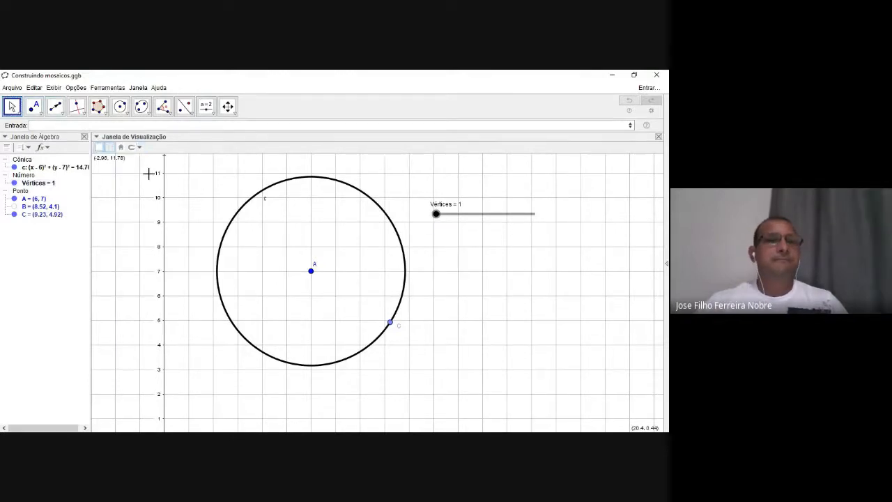
# Step: Unfix centre point A and move it to (4, 2)
pyautogui.click(121, 147)
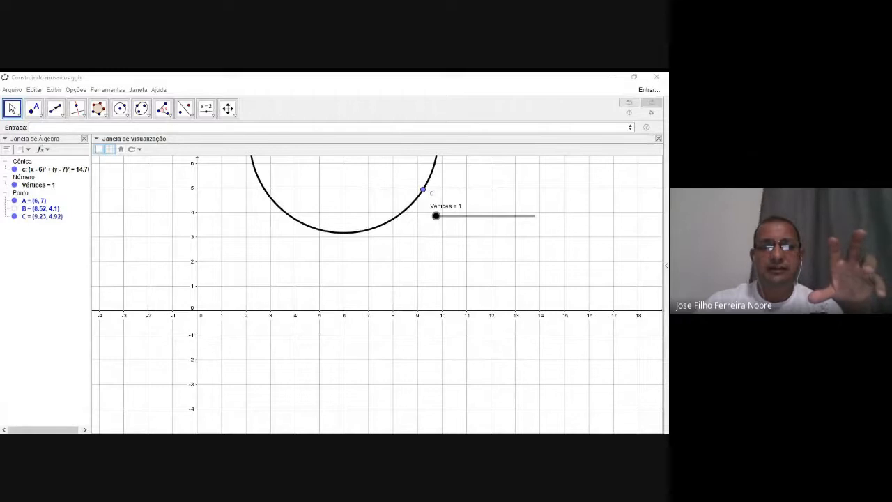
pyautogui.click(612, 77)
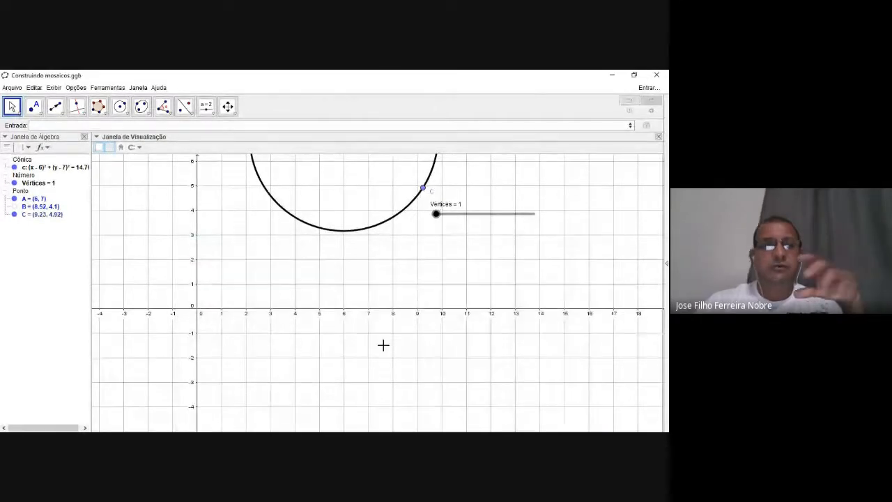
pyautogui.click(14, 199)
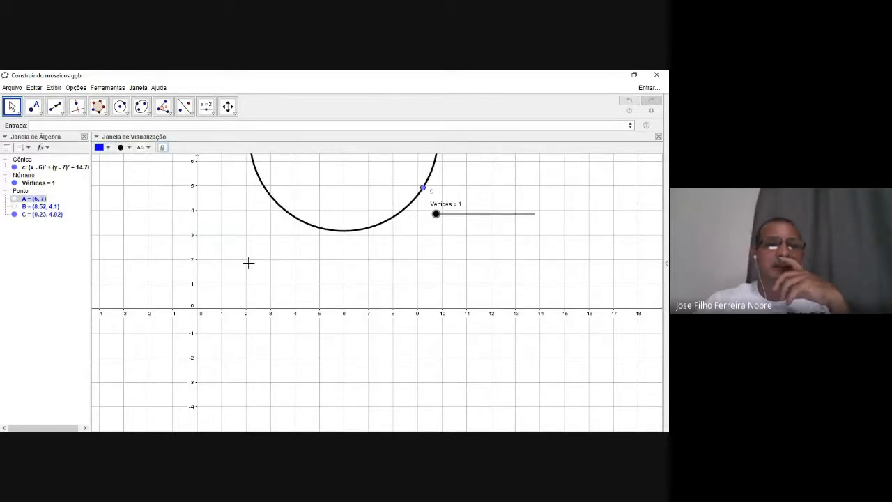
pyautogui.moveTo(242, 245); pyautogui.dragTo(240, 349)
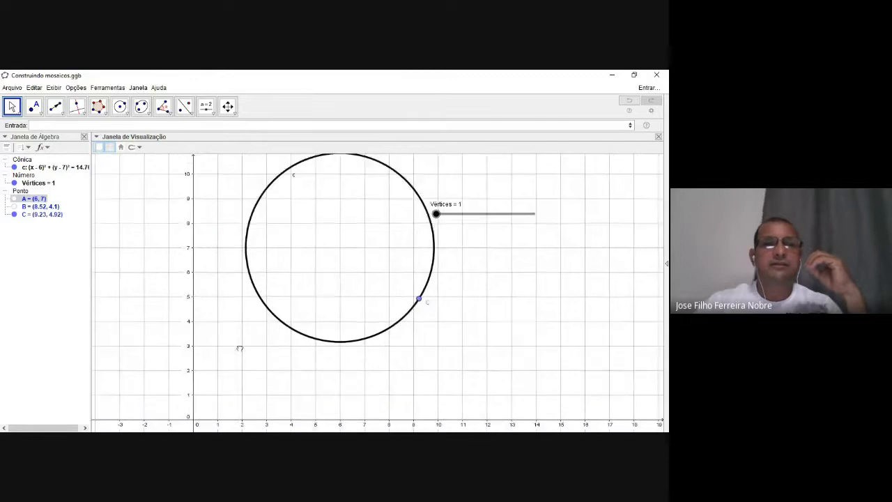
pyautogui.click(14, 200)
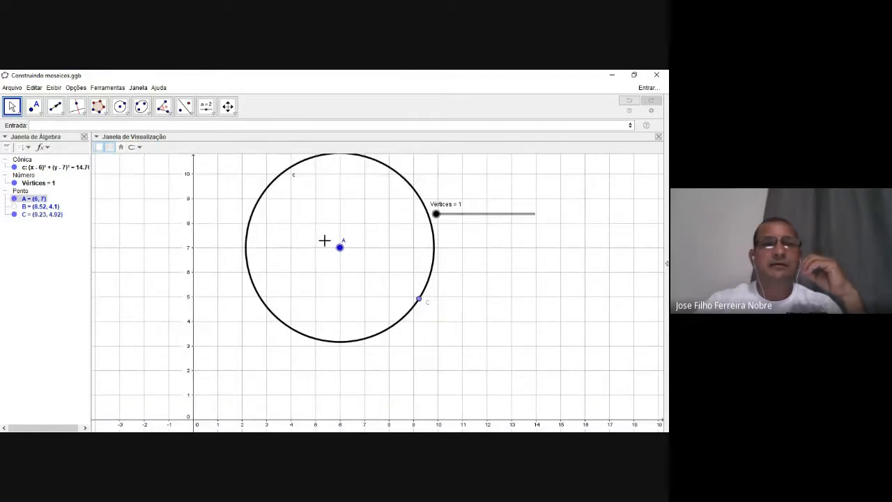
pyautogui.click(340, 247)
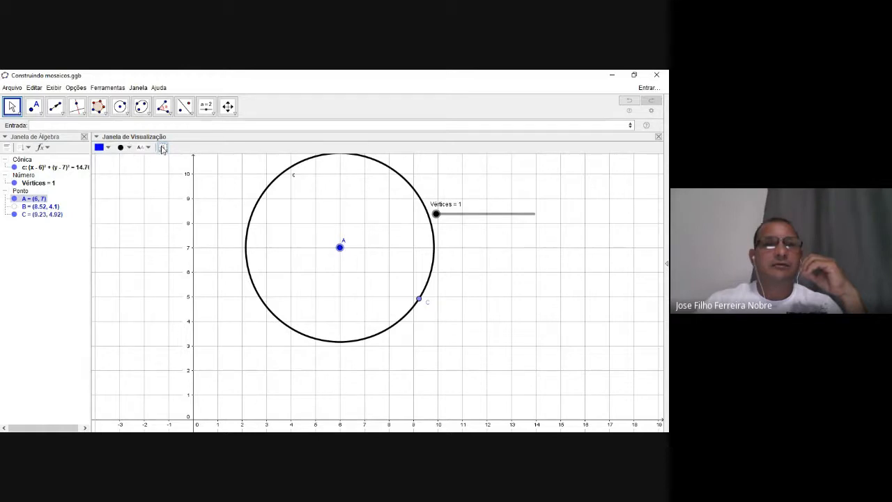
pyautogui.moveTo(338, 255); pyautogui.dragTo(292, 373)
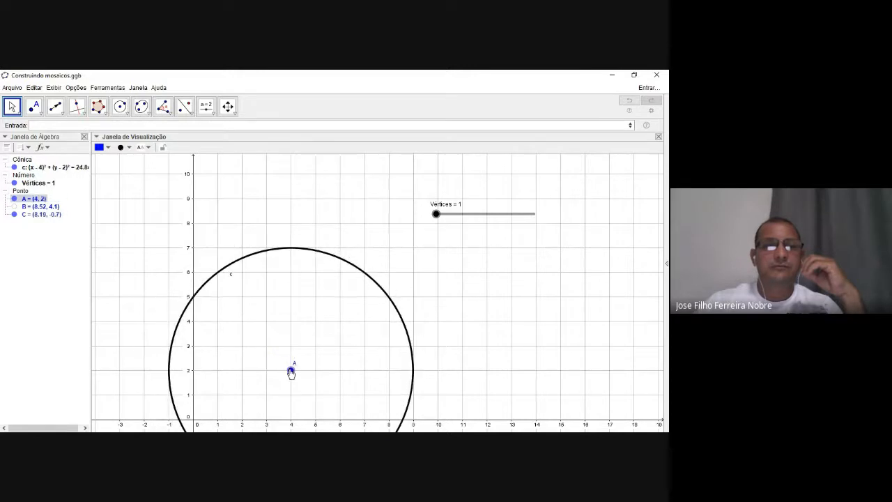
pyautogui.click(248, 339)
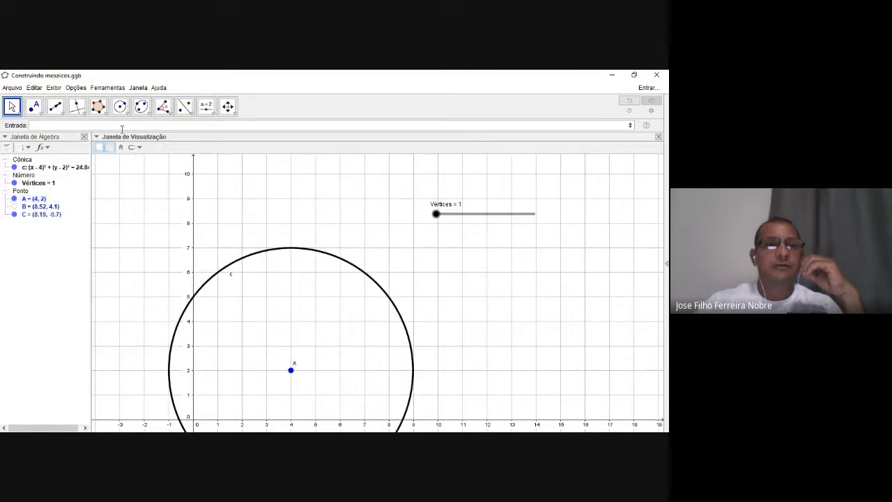
# Step: Show point B and resize and reposition the circle, ending with A at (2, 1) and B at (5, 2)
pyautogui.click(121, 148)
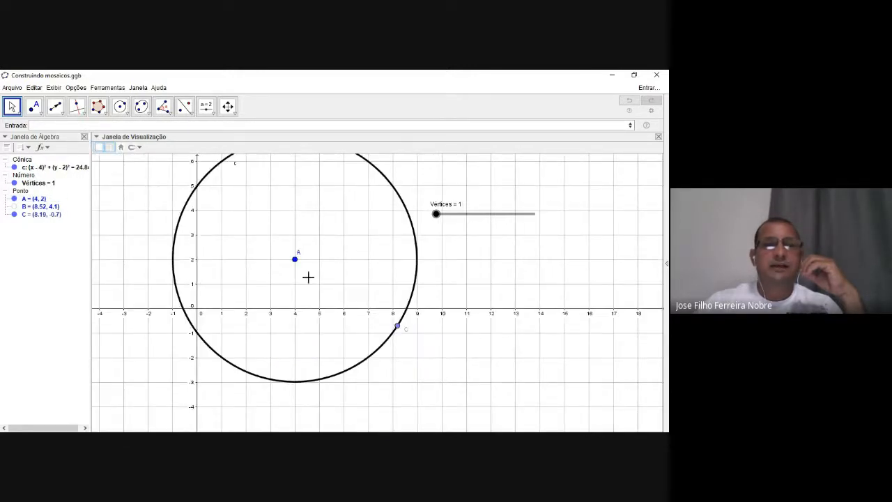
pyautogui.click(14, 207)
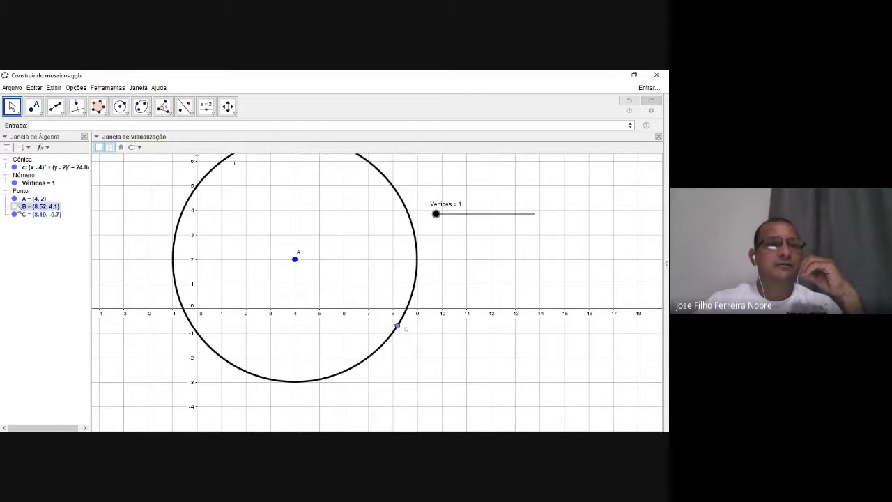
pyautogui.click(40, 207)
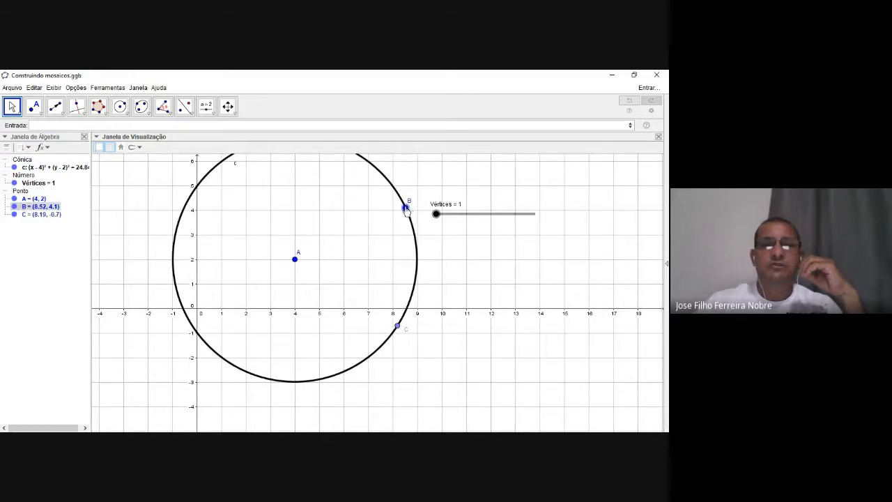
pyautogui.moveTo(409, 211); pyautogui.dragTo(366, 228)
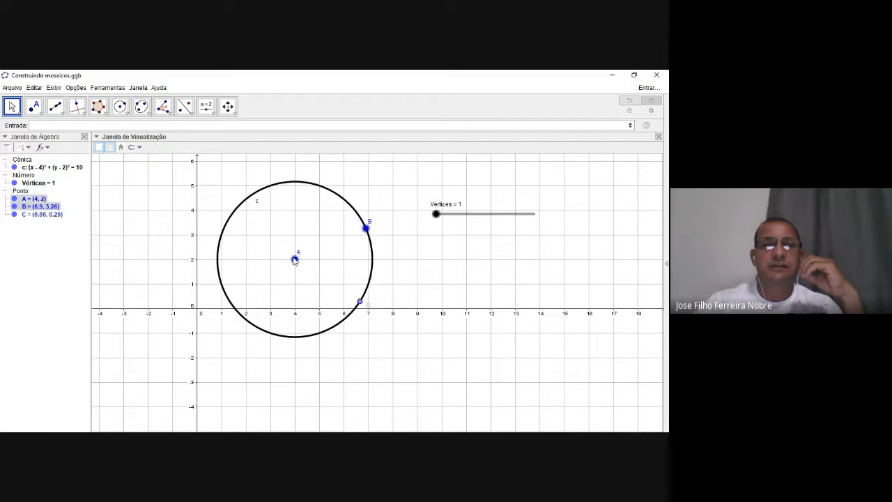
pyautogui.moveTo(295, 259); pyautogui.dragTo(246, 284)
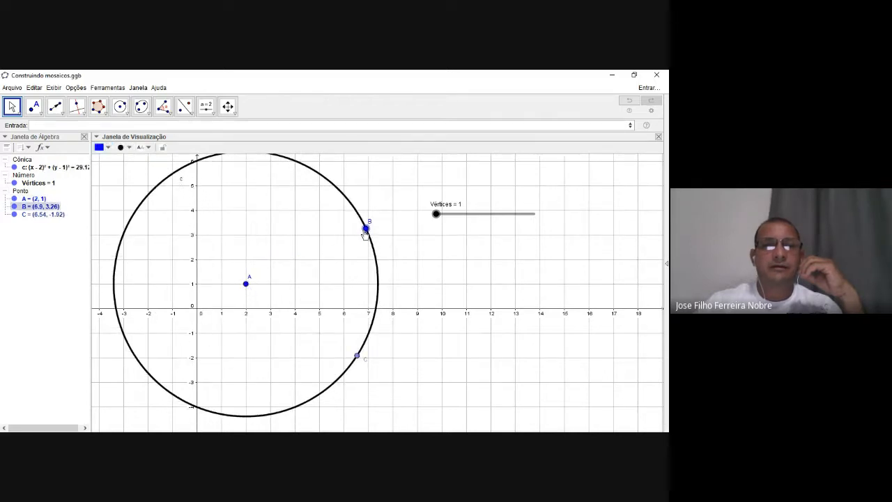
pyautogui.moveTo(364, 233); pyautogui.dragTo(321, 262)
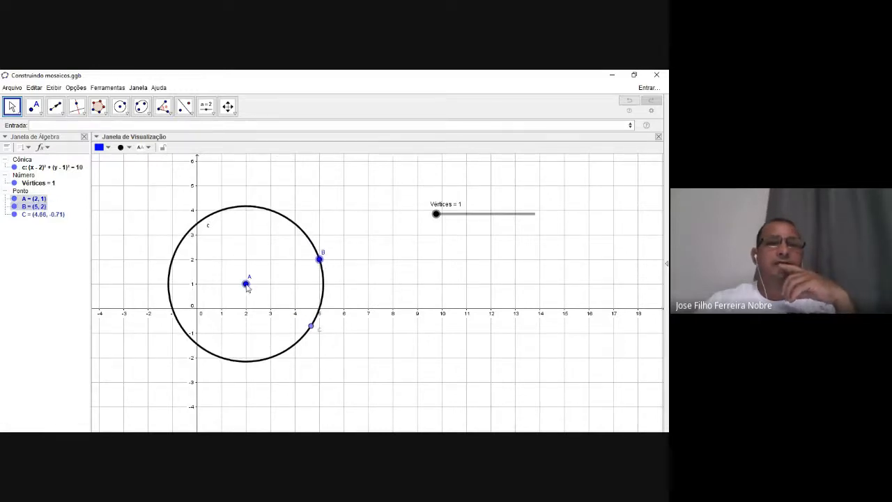
# Step: Fix points A and B in place and hide point B
pyautogui.click(245, 283)
pyautogui.click(319, 259)
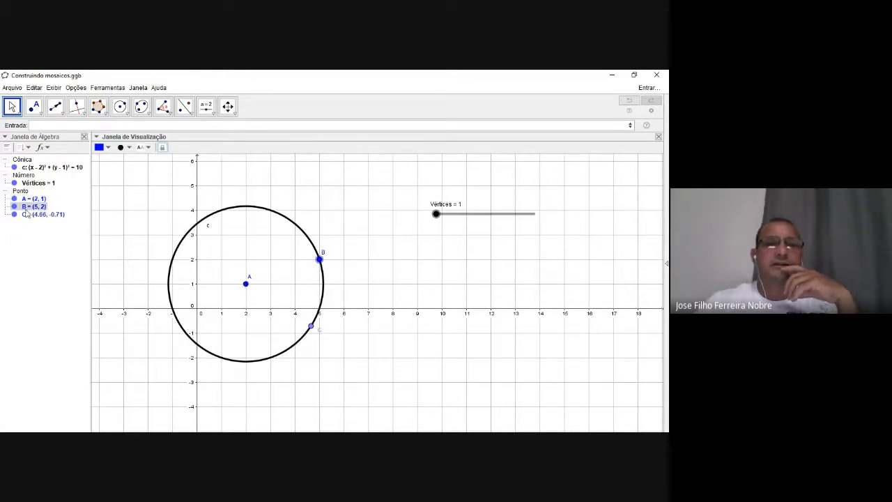
pyautogui.keyDown('ctrl'); pyautogui.click(26, 214); pyautogui.keyUp('ctrl')
pyautogui.click(14, 207)
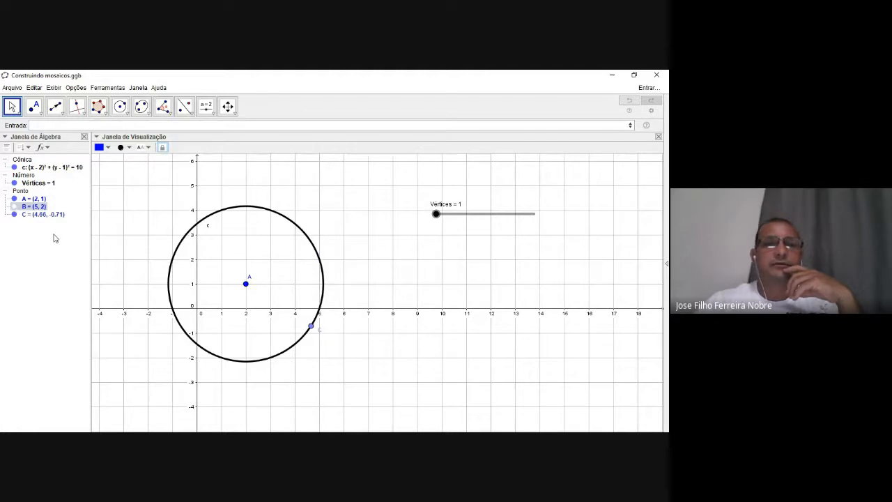
pyautogui.click(130, 201)
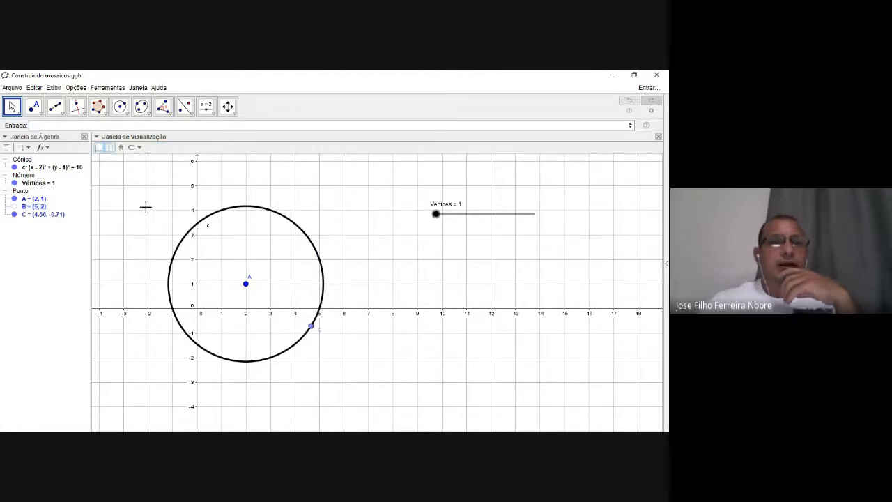
pyautogui.moveTo(403, 203); pyautogui.dragTo(137, 74)
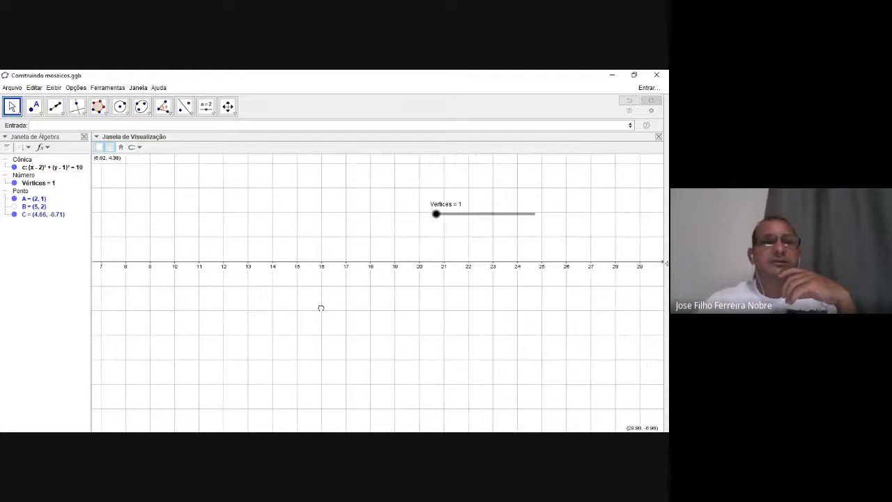
pyautogui.moveTo(320, 307); pyautogui.dragTo(152, 193)
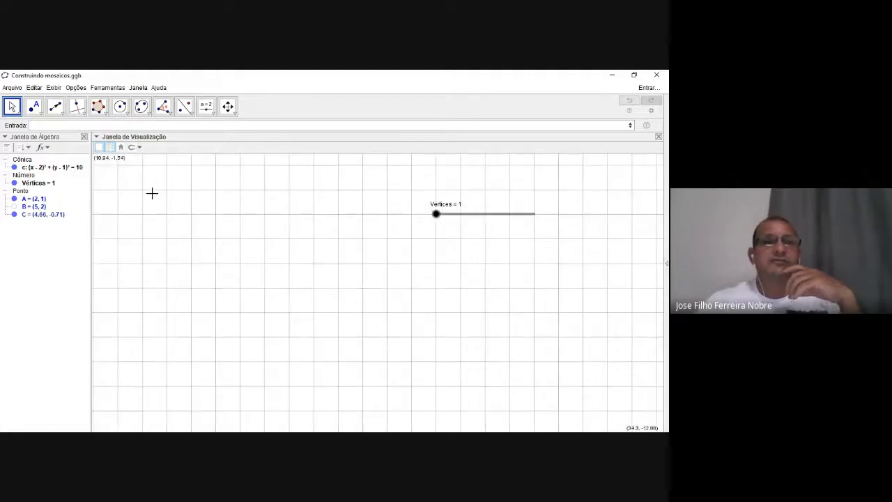
pyautogui.click(121, 147)
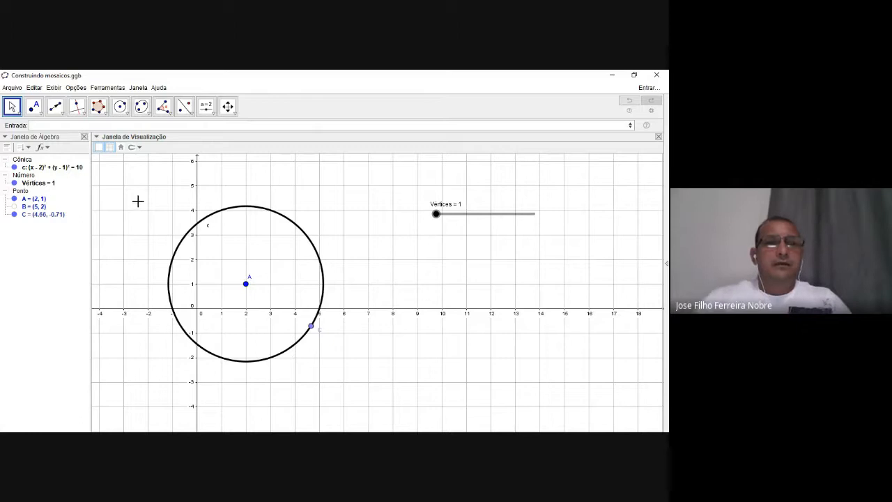
# Step: Unfix the Vértices slider, move it to the upper-left corner of the drawing area, and fix it there again
pyautogui.rightClick(459, 216)
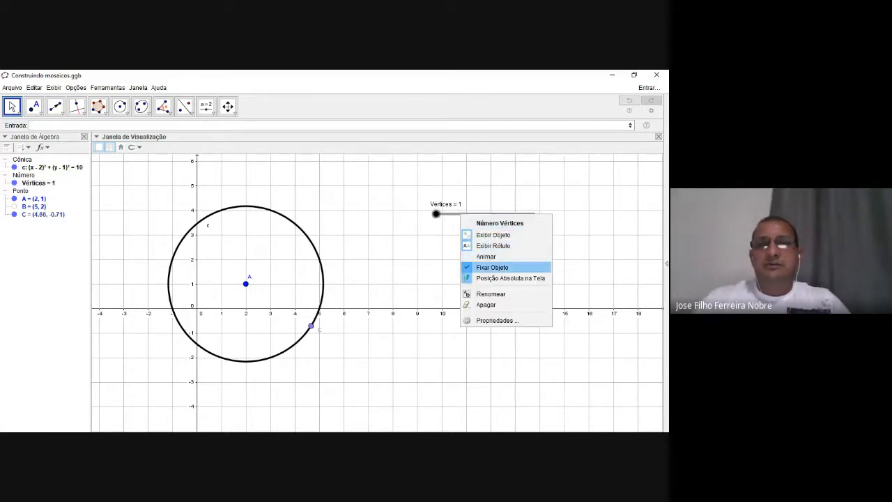
pyautogui.click(481, 267)
pyautogui.moveTo(461, 216); pyautogui.dragTo(121, 173)
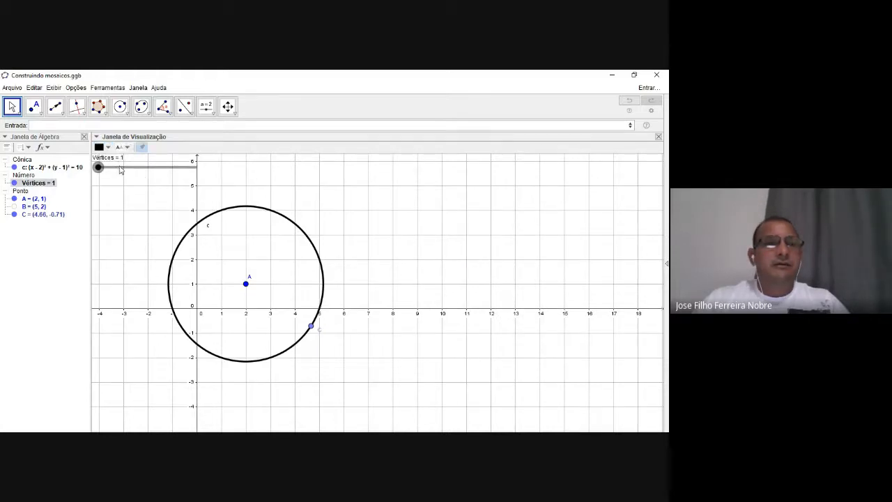
pyautogui.rightClick(120, 170)
pyautogui.click(159, 217)
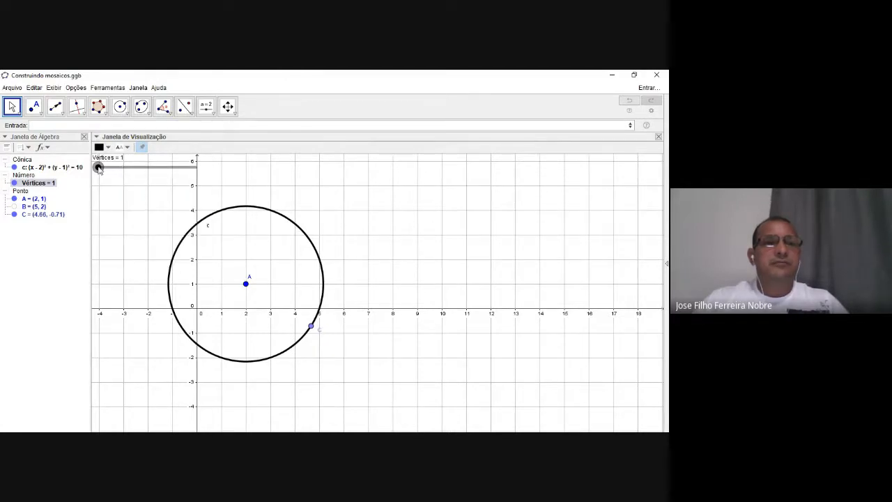
pyautogui.moveTo(98, 169)
pyautogui.mouseDown()
pyautogui.moveTo(173, 175)
pyautogui.moveTo(98, 174)
pyautogui.mouseUp()
pyautogui.click(114, 189)
# Step: Hide the grid and the axes, and shift point C along the circle to about (4.5, -0.94)
pyautogui.click(100, 148)
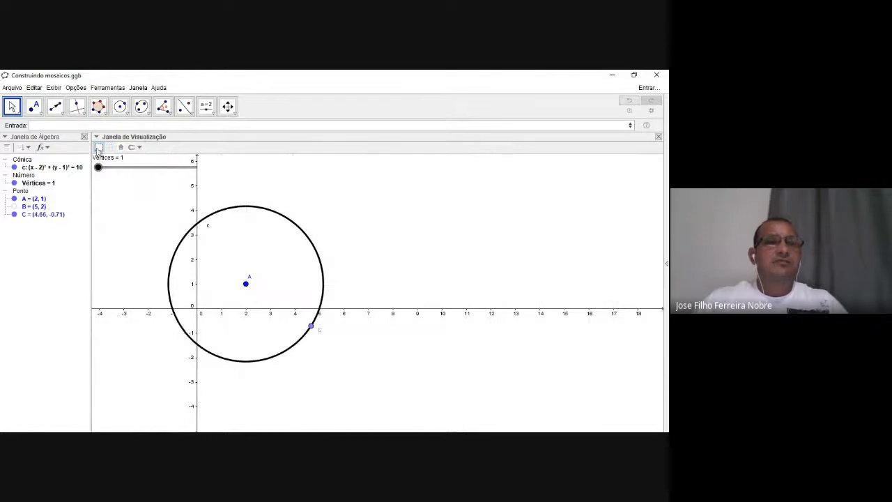
pyautogui.click(99, 147)
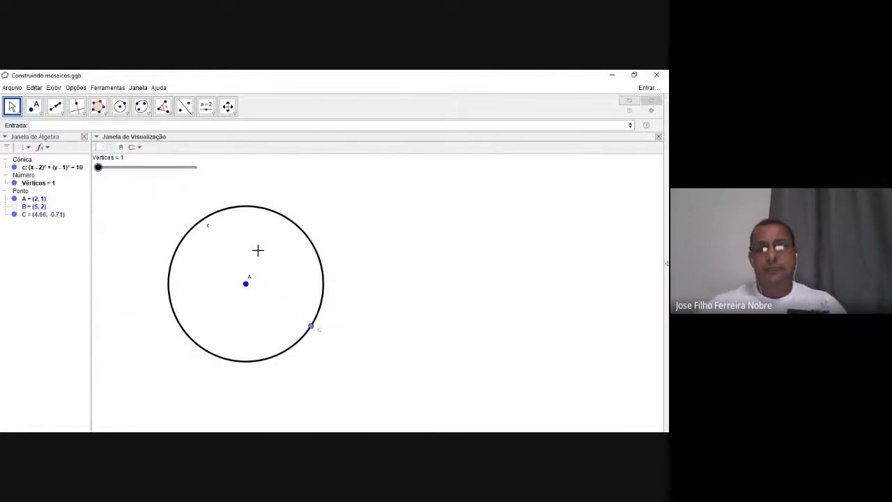
pyautogui.moveTo(311, 328)
pyautogui.mouseDown()
pyautogui.moveTo(323, 295)
pyautogui.moveTo(300, 234)
pyautogui.moveTo(239, 212)
pyautogui.moveTo(176, 249)
pyautogui.moveTo(175, 309)
pyautogui.moveTo(300, 351)
pyautogui.moveTo(313, 338)
pyautogui.mouseUp()
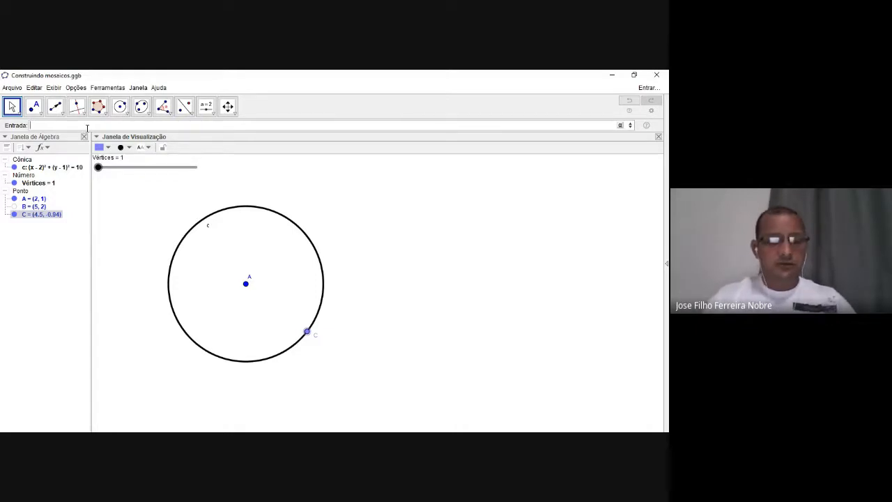
# Step: Rotate point C by 70° about point A with the Girar command and delete the rotated point
pyautogui.write('r')
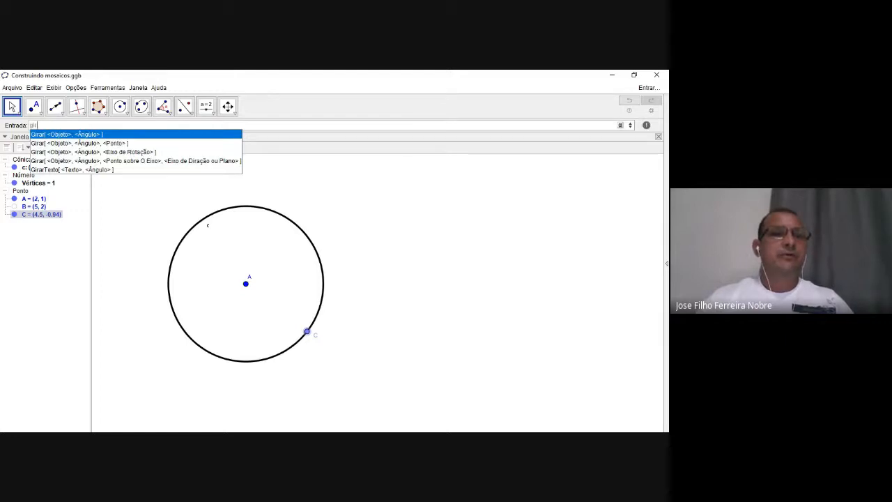
pyautogui.click(77, 143)
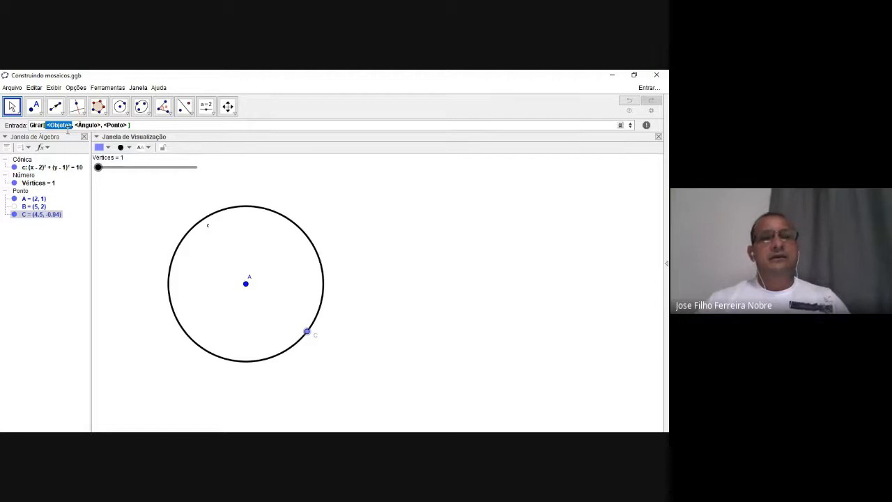
pyautogui.click(307, 332)
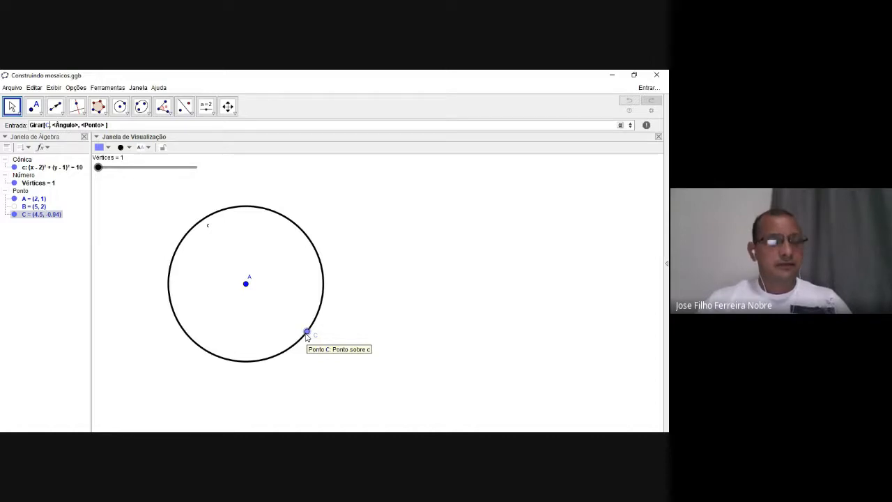
pyautogui.press('Tab')
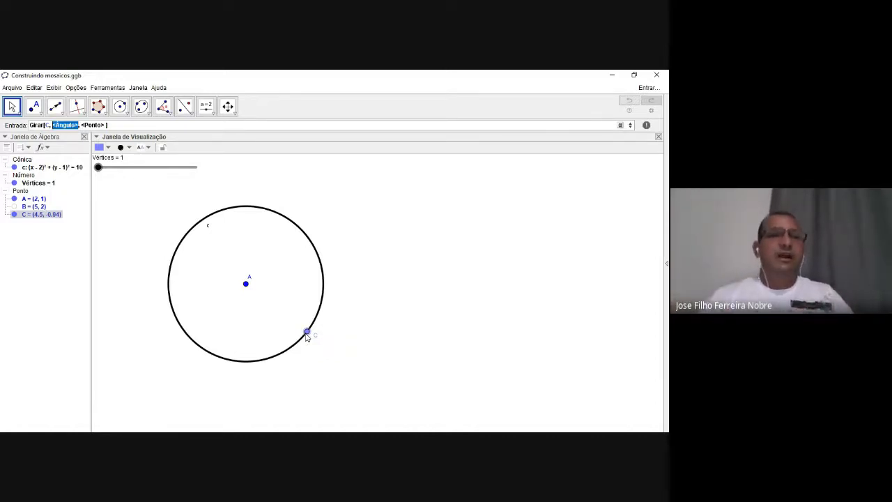
pyautogui.write('70')
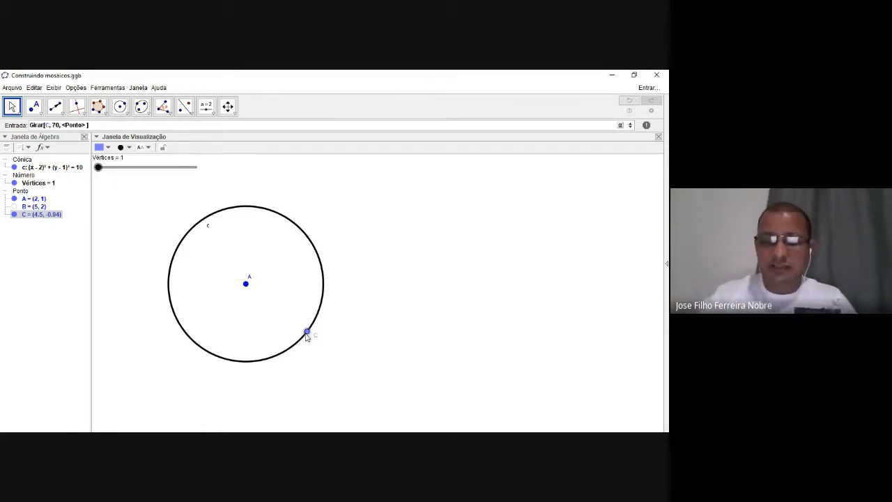
pyautogui.write('°')
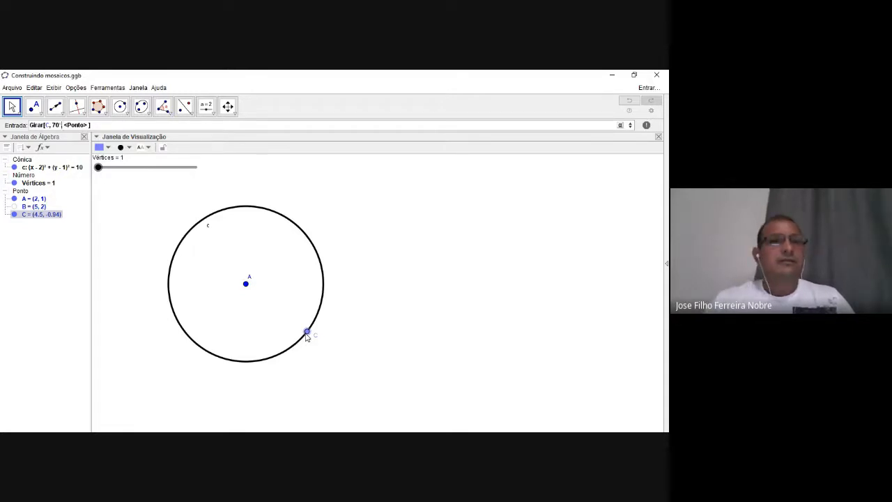
pyautogui.press('Tab')
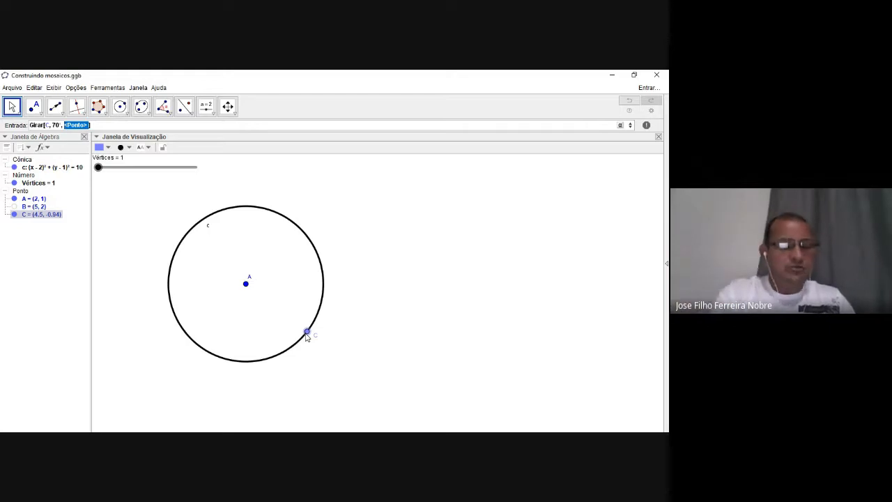
pyautogui.write('A')
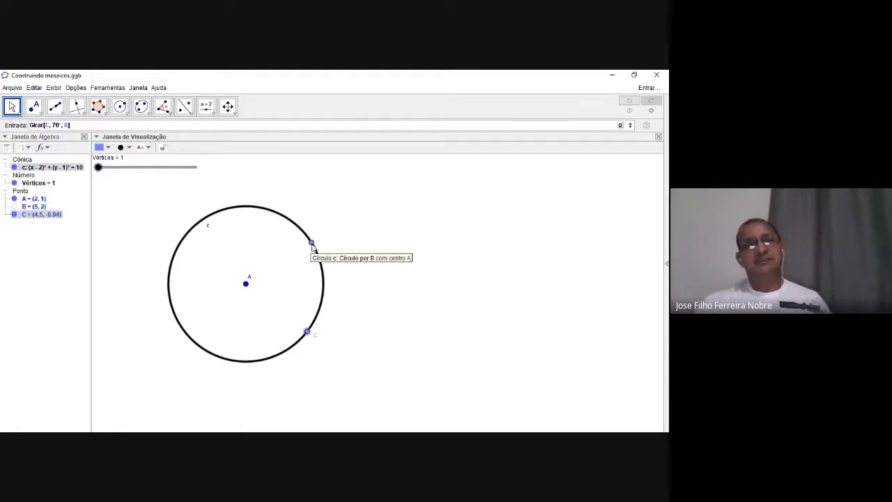
pyautogui.press('Return')
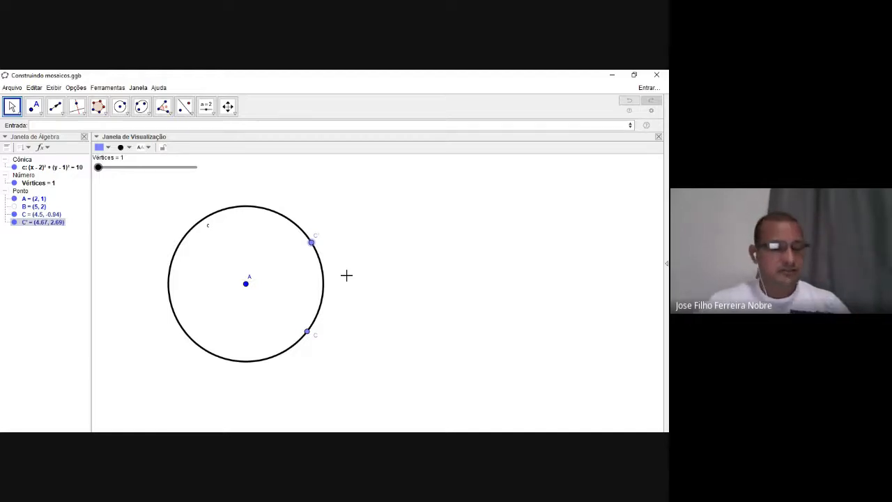
pyautogui.press('Delete')
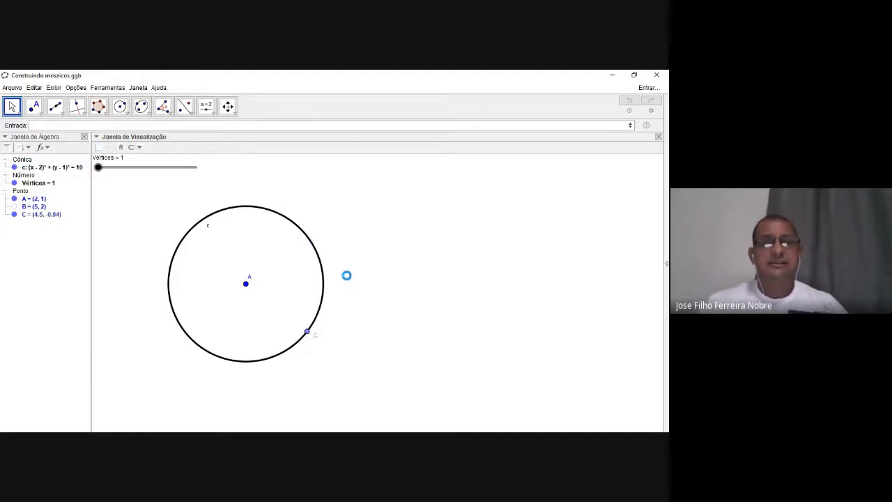
# Step: Set the Vértices slider to 12 and begin a Sequência command with expression, variable, initial value and final value
pyautogui.click(99, 169)
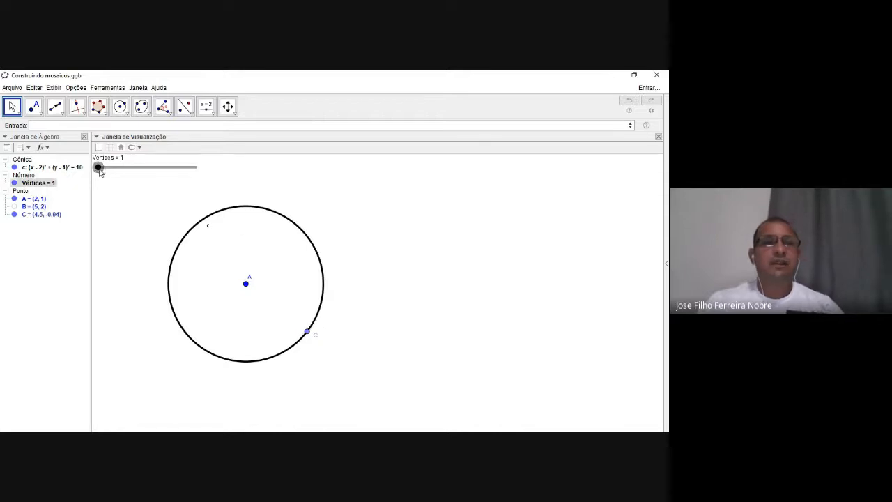
pyautogui.moveTo(99, 170); pyautogui.dragTo(120, 170)
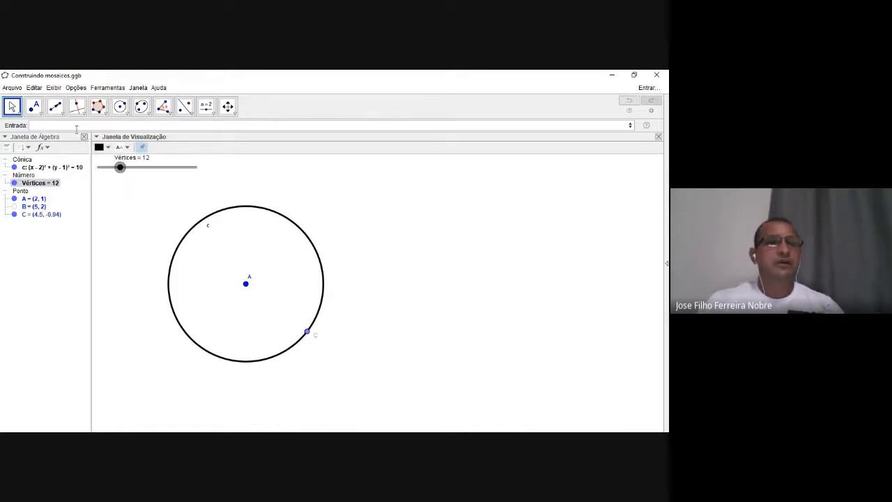
pyautogui.click(78, 125)
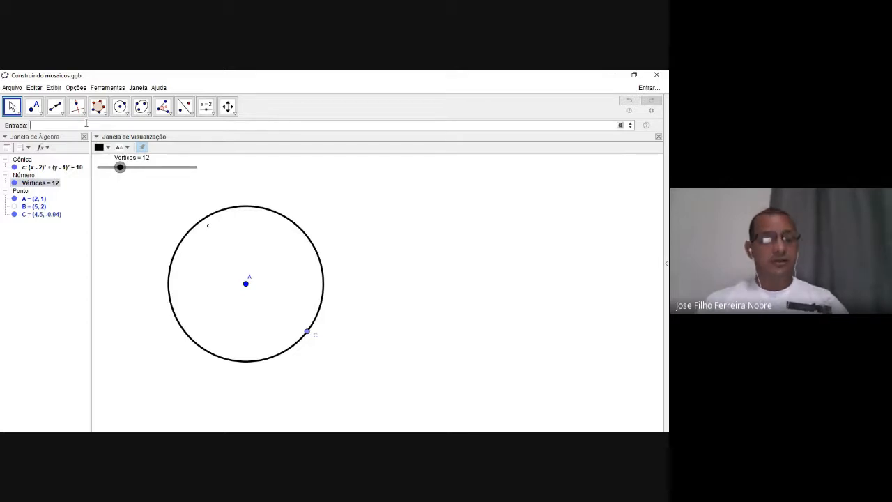
pyautogui.write('seq')
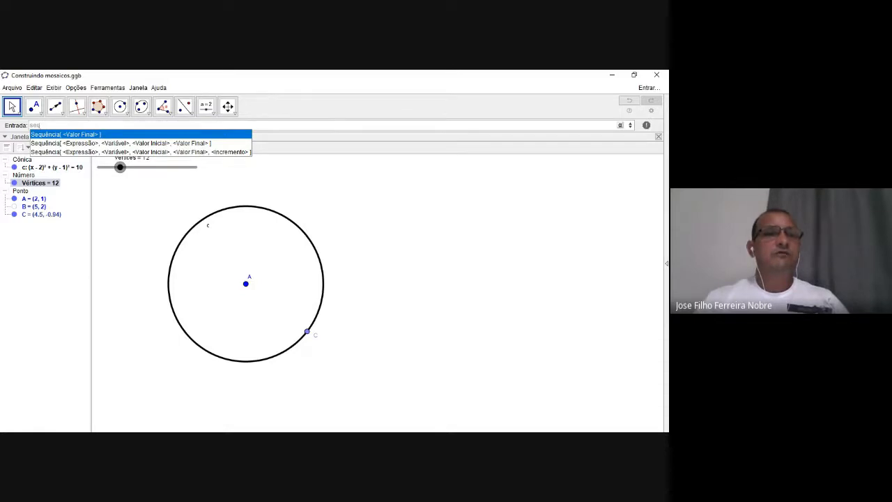
pyautogui.click(80, 143)
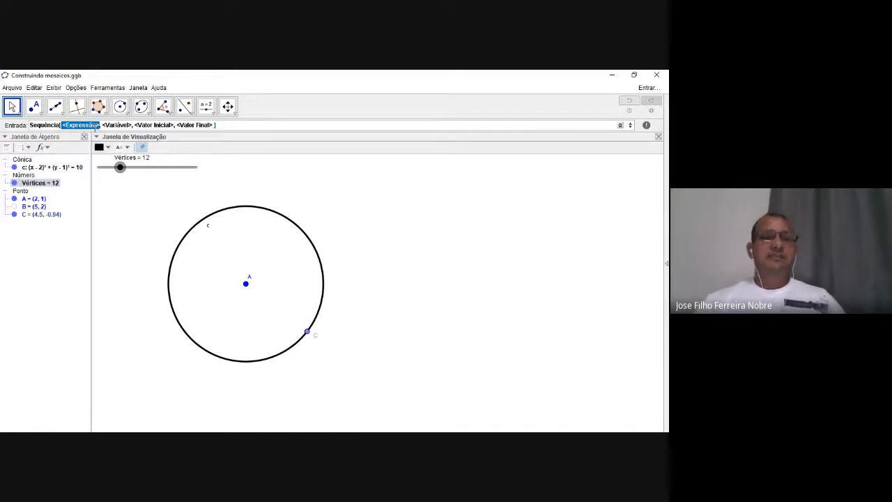
pyautogui.hotkey('alt', 'Tab')
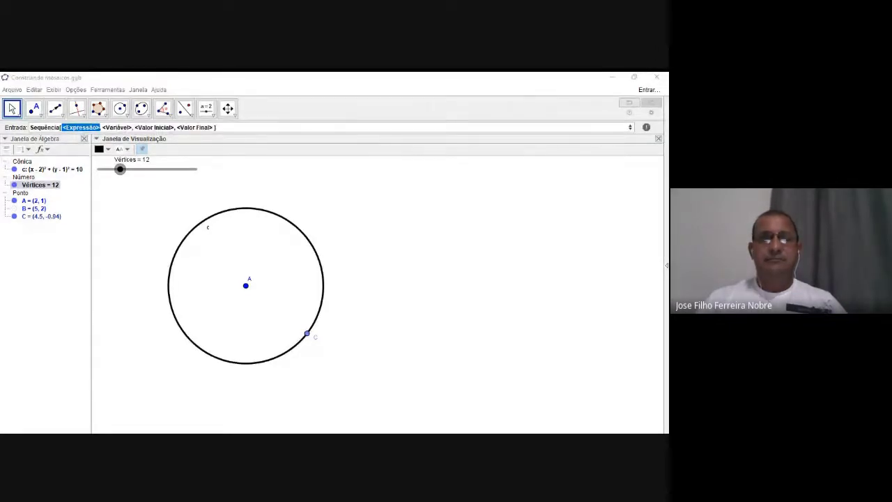
pyautogui.hotkey('alt', 'Tab')
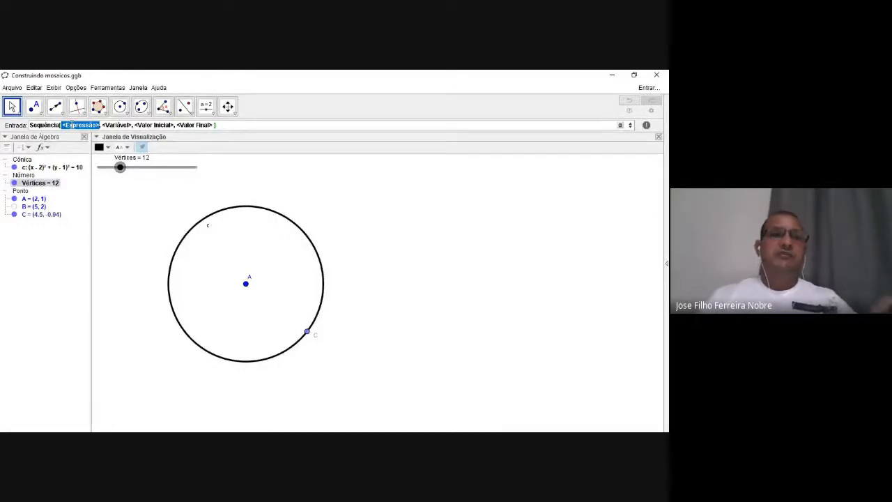
# Step: Nest a Girar command with object, angle and point as the sequence's expression, using C as the object
pyautogui.write('gi')
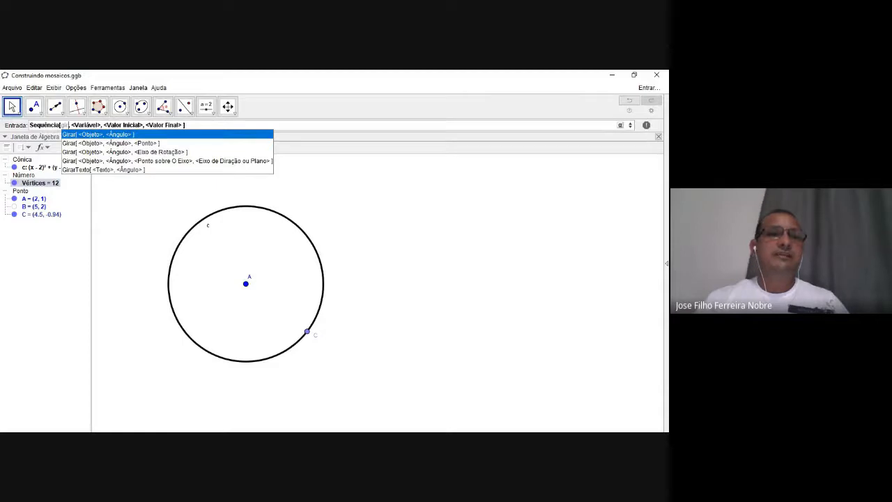
pyautogui.click(89, 143)
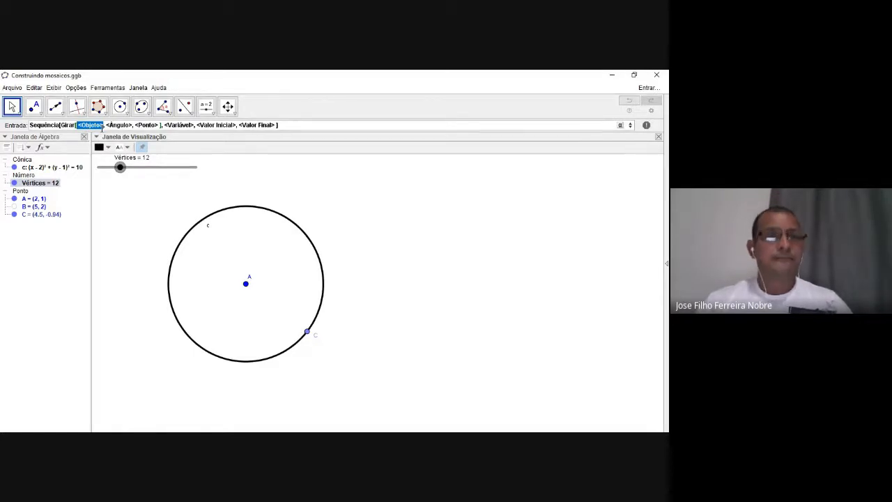
pyautogui.write('C')
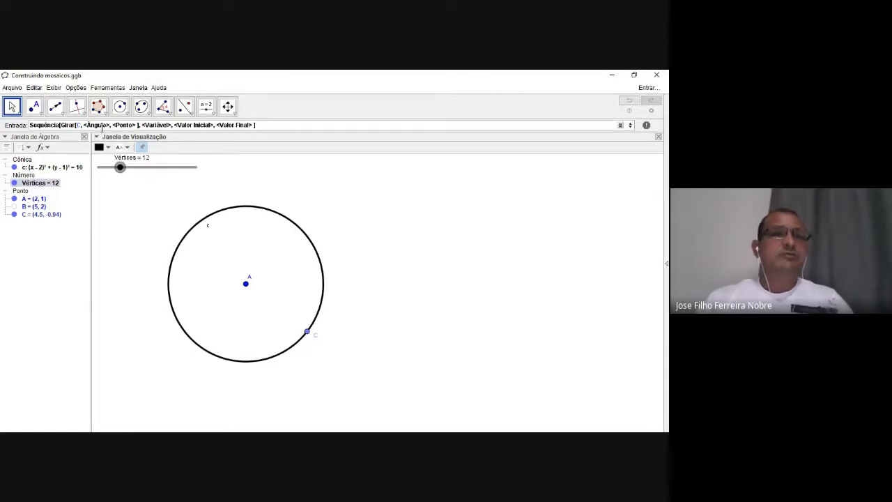
# Step: Enter 360°/i as the rotation angle of the nested Girar command
pyautogui.click(101, 126)
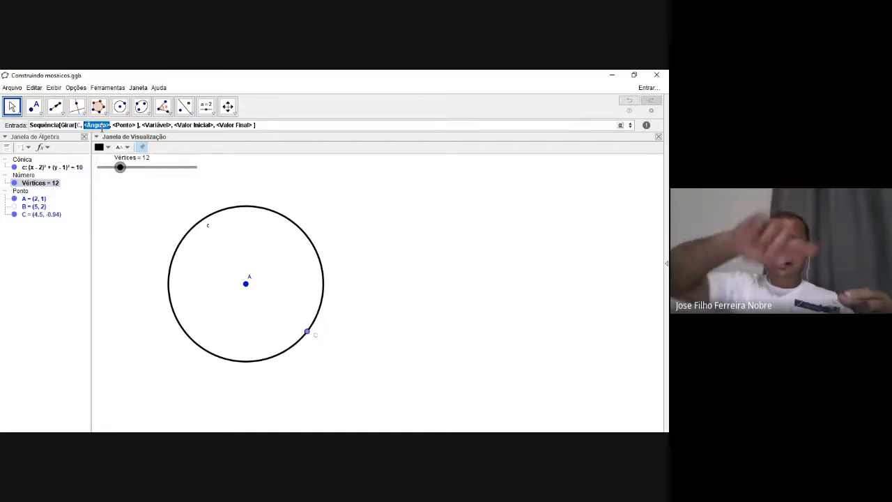
pyautogui.write('360')
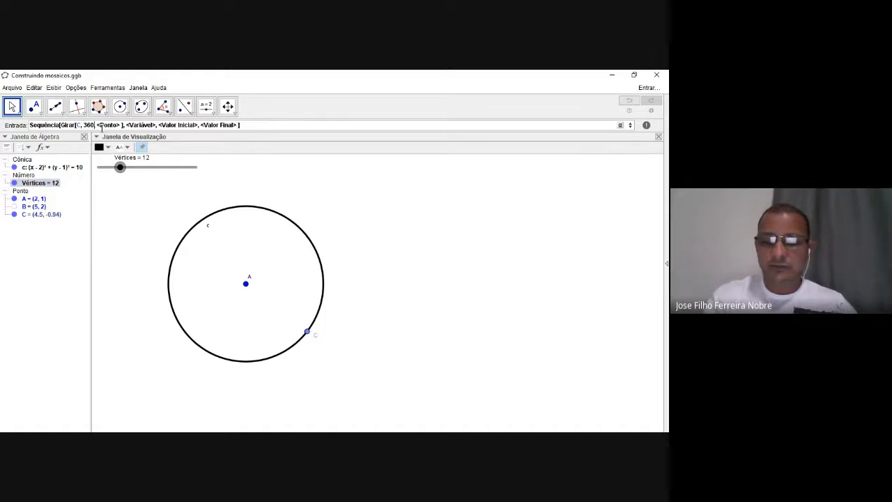
pyautogui.write('°')
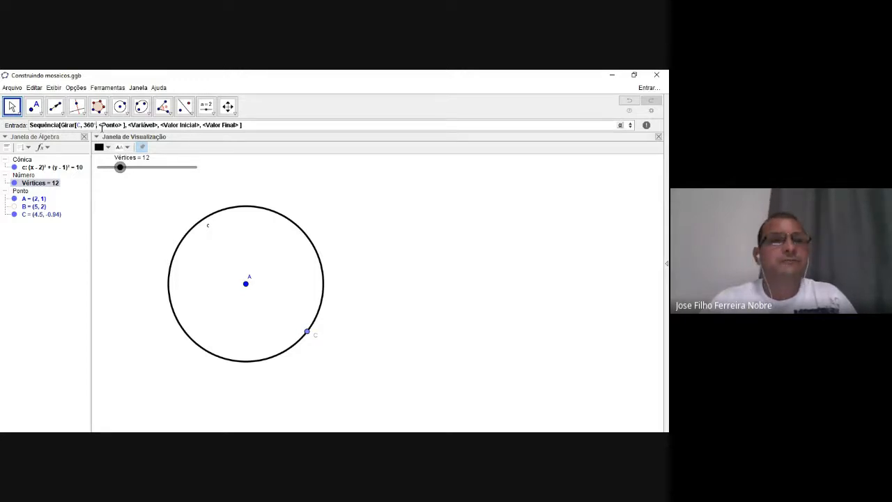
pyautogui.write('/')
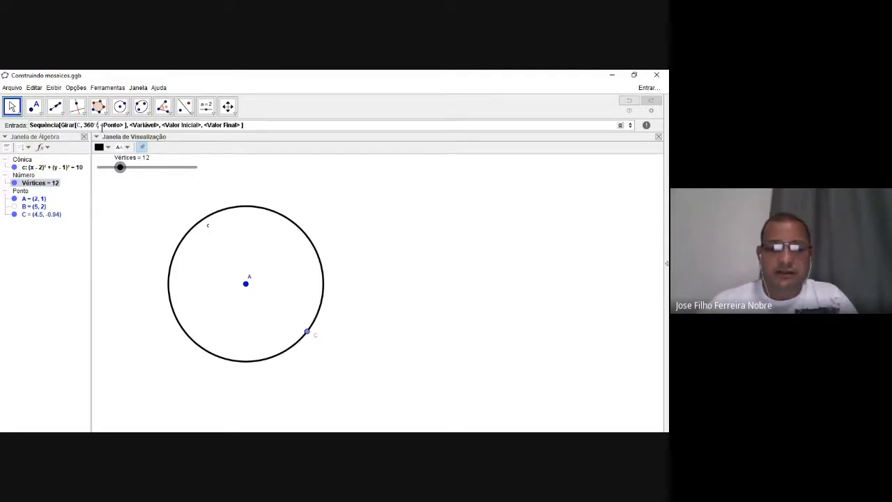
pyautogui.write('/')
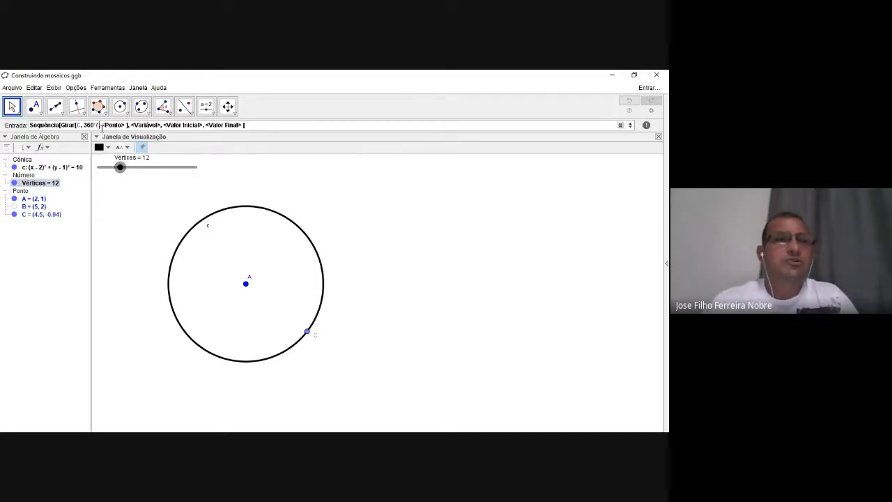
pyautogui.press('BackSpace')
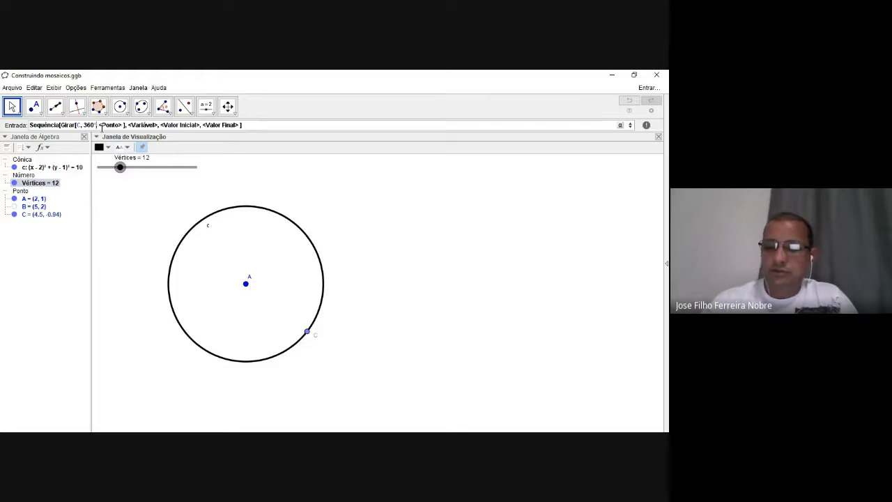
pyautogui.write('/')
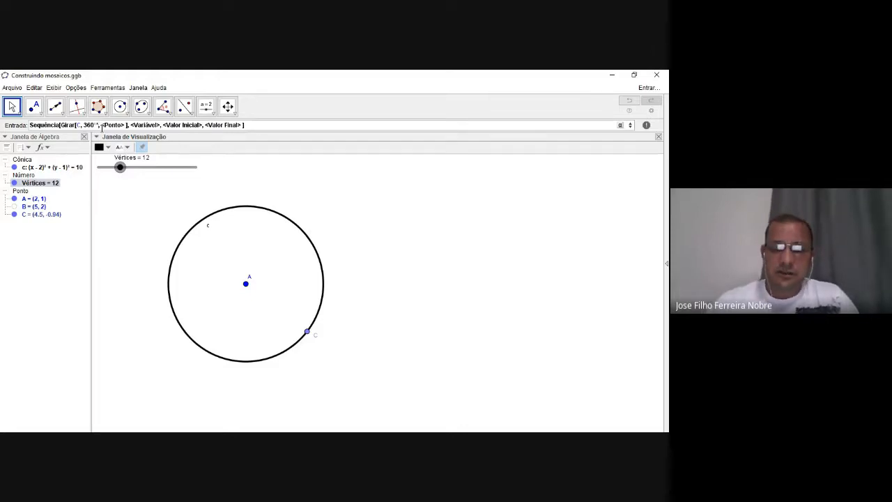
pyautogui.write('V')
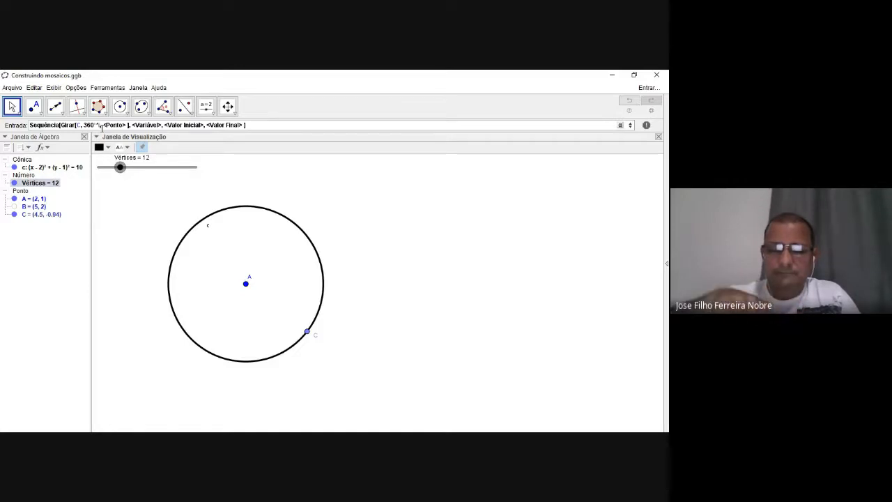
pyautogui.press('BackSpace')
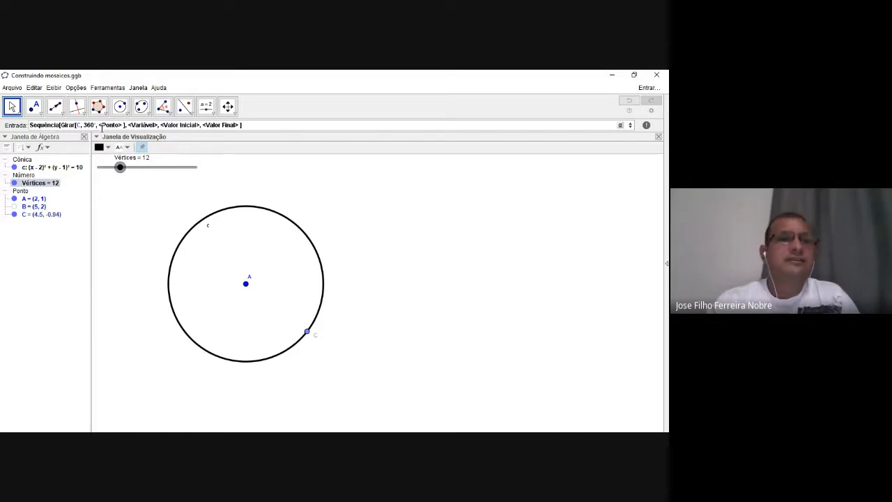
pyautogui.write('/')
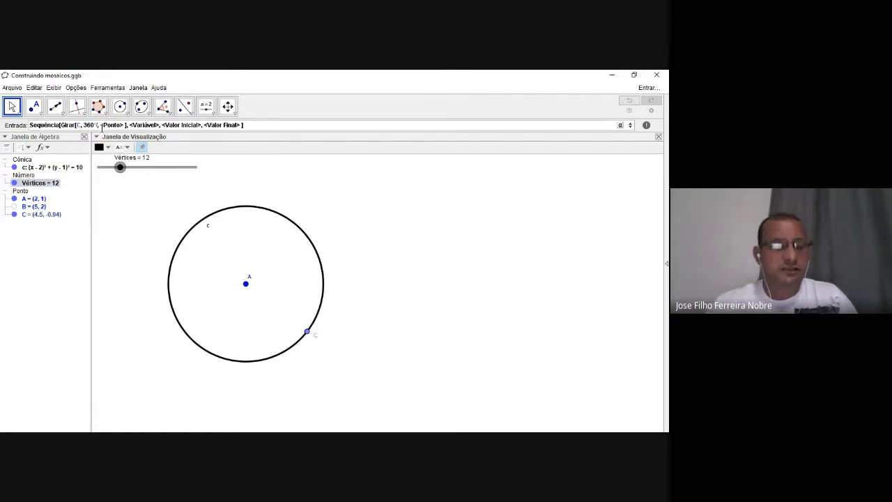
pyautogui.write('(')
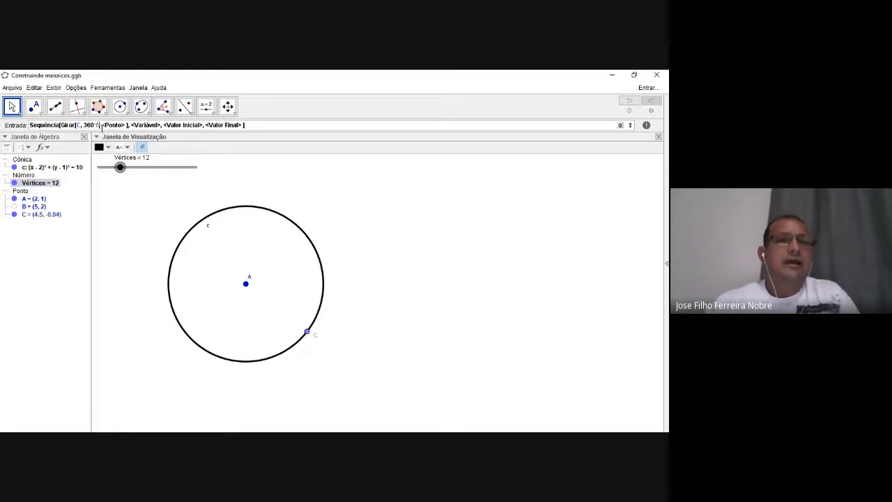
# Step: Set the nested rotation's point to A, the sequence variable to i and the initial value to 0
pyautogui.click(102, 127)
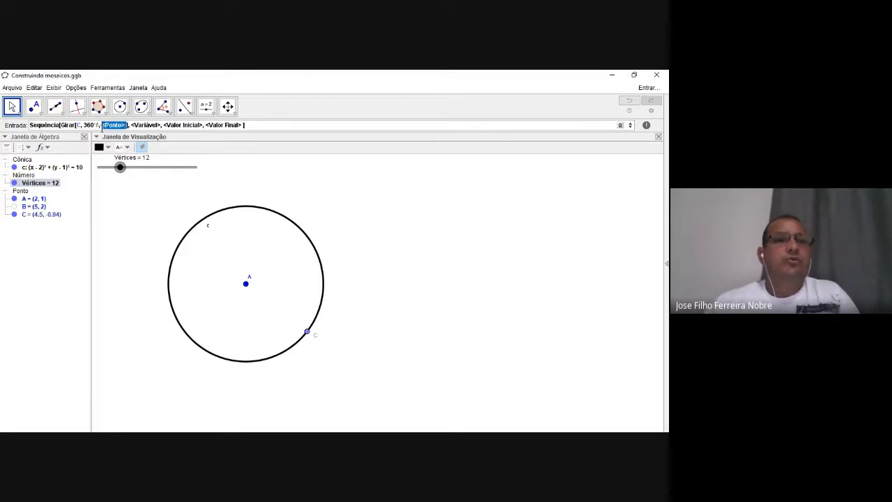
pyautogui.write('A')
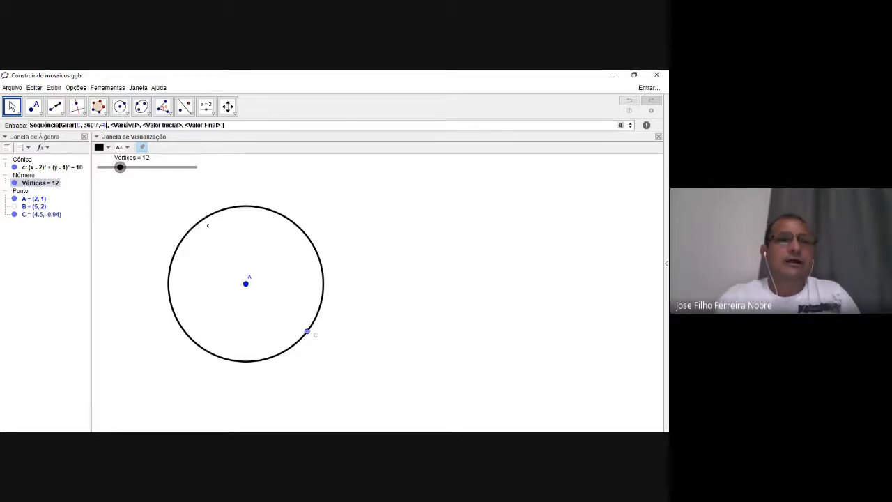
pyautogui.press('Tab')
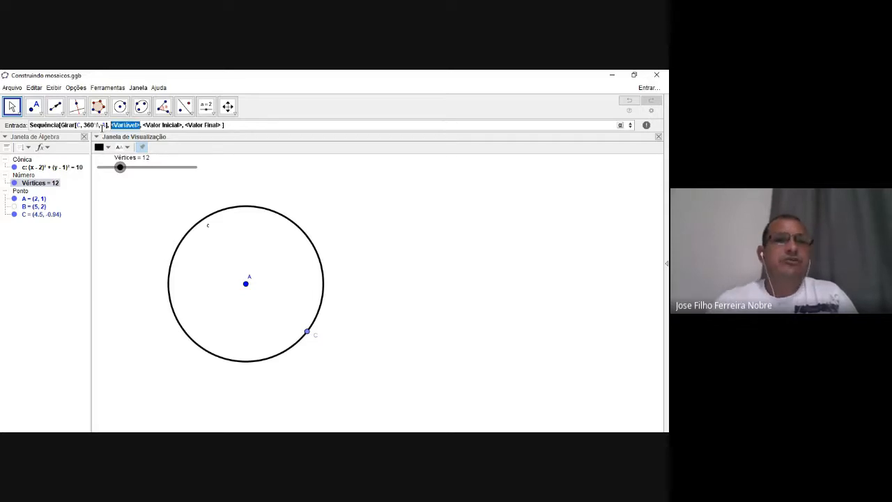
pyautogui.write('i')
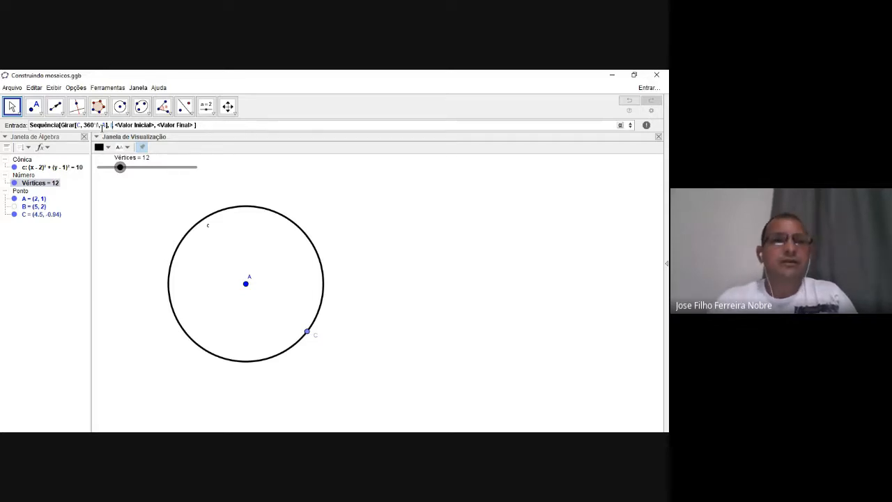
pyautogui.press('Tab')
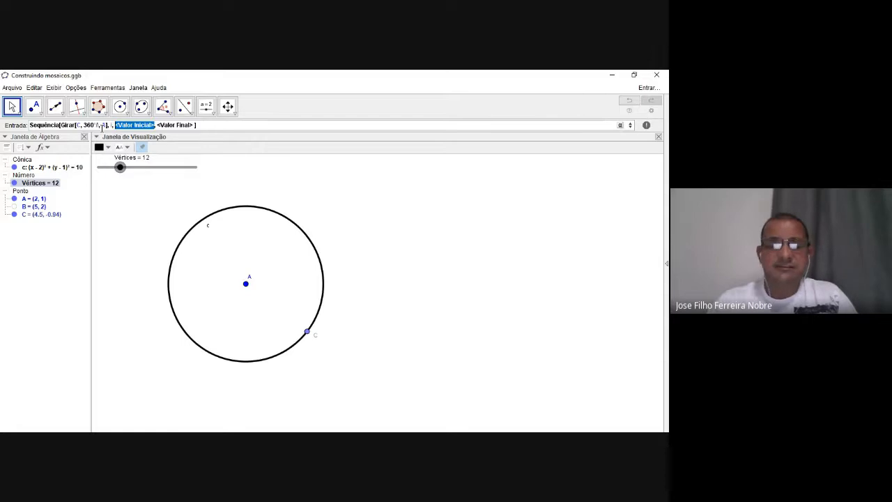
pyautogui.write('0')
pyautogui.press('Tab')
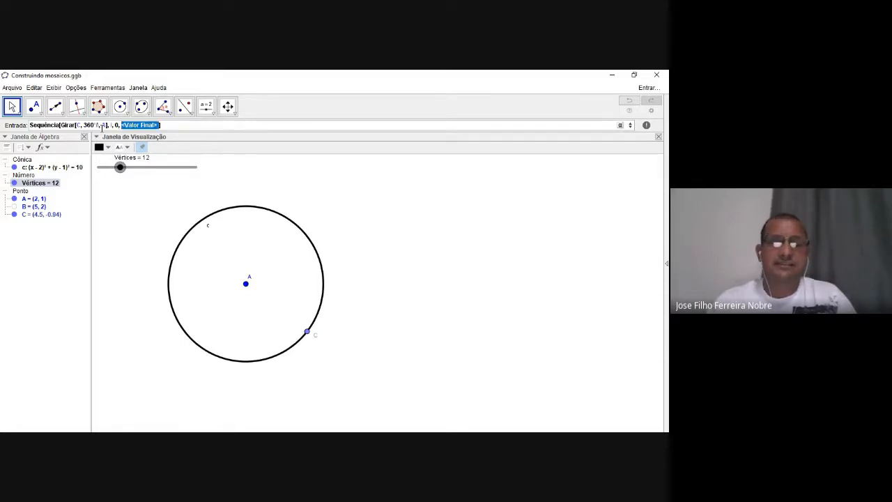
# Step: Try to create the sequence with Vertice as its final value, without creating a new slider
pyautogui.write('Verti')
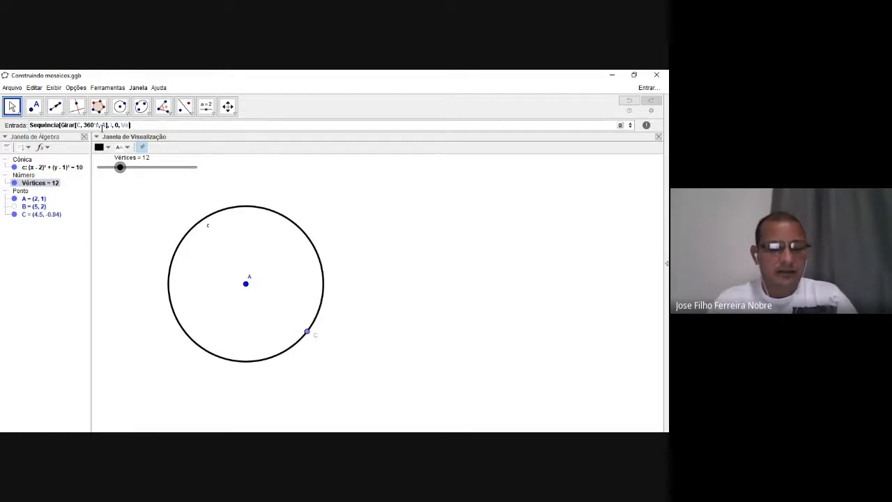
pyautogui.write('ce')
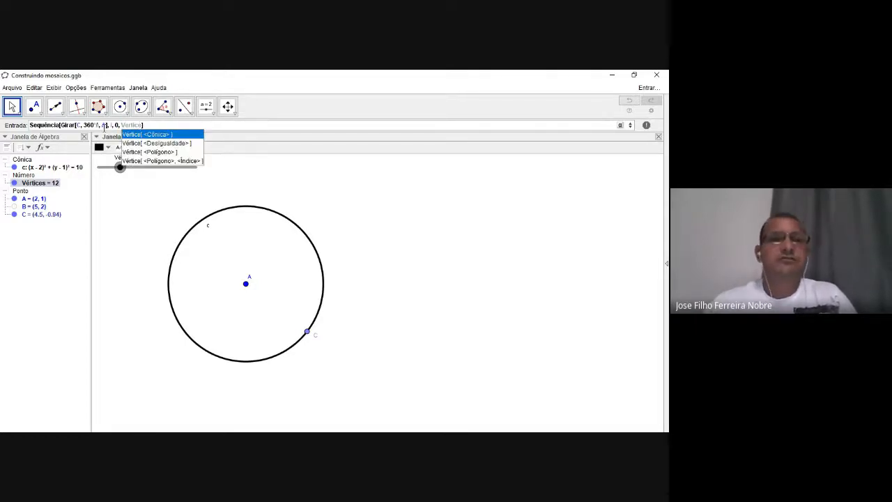
pyautogui.press('Escape')
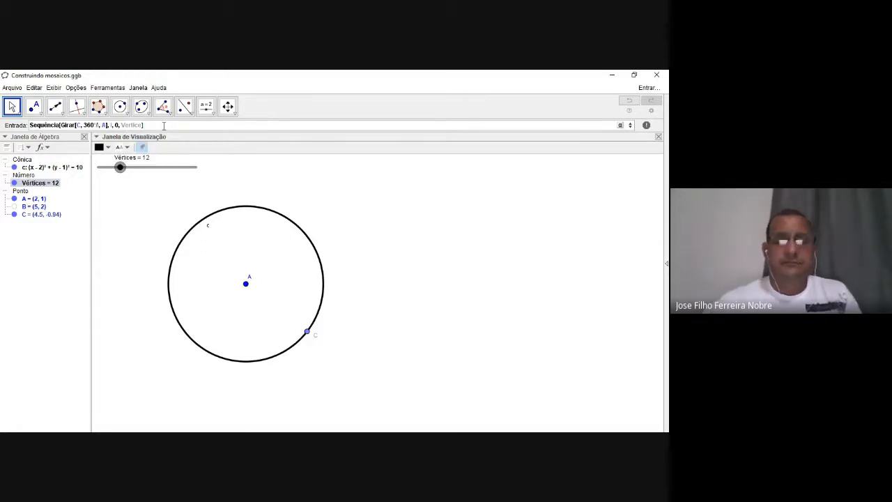
pyautogui.press('Return')
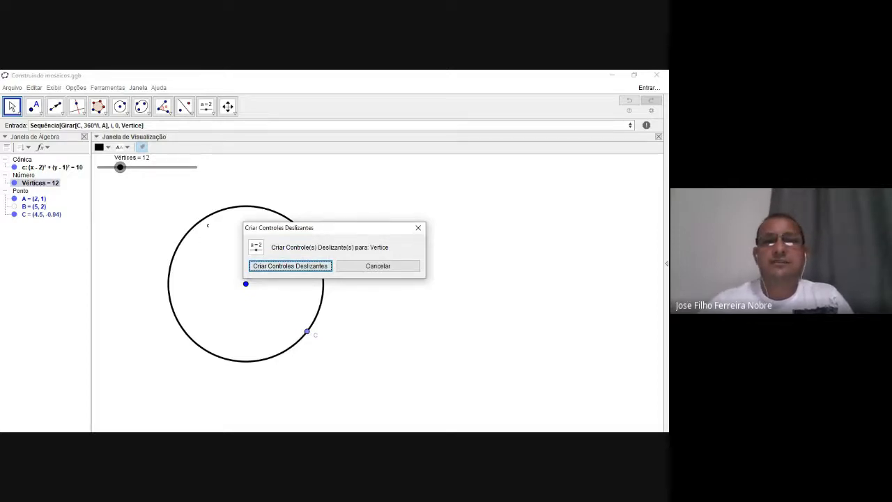
pyautogui.click(419, 227)
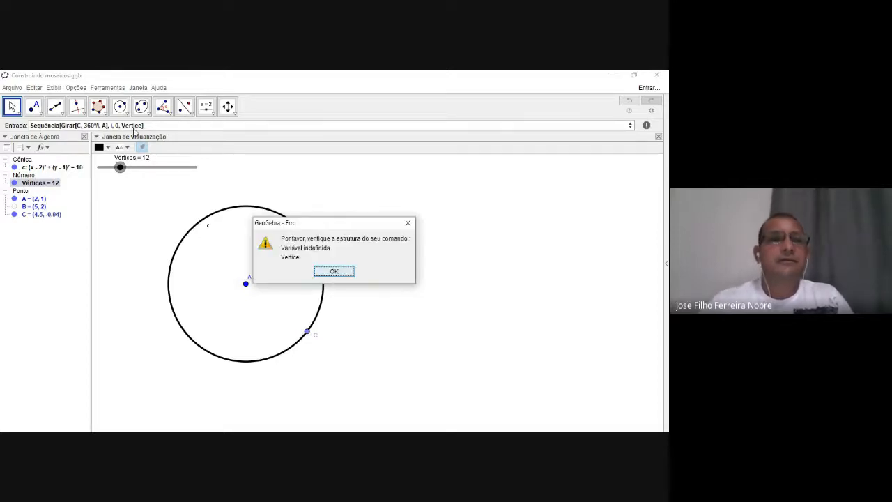
pyautogui.press('Return')
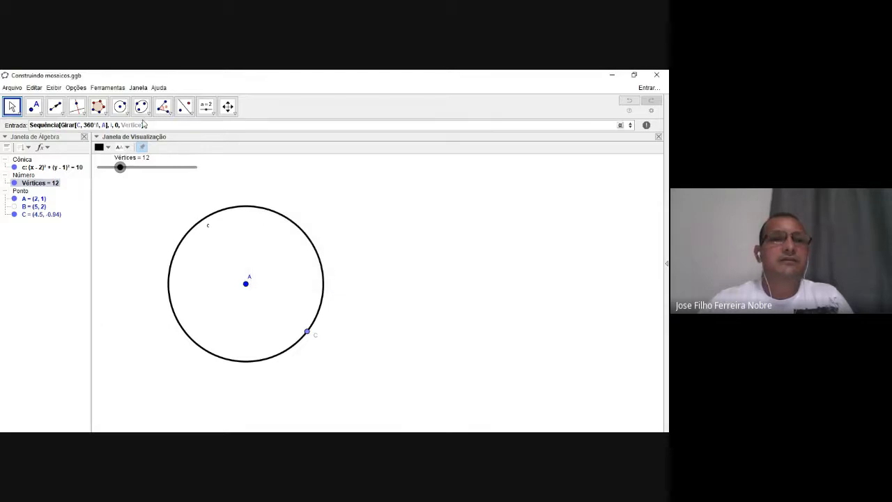
# Step: Correct the sequence's final value to Vértices and create the list of rotated points
pyautogui.press('BackSpace')
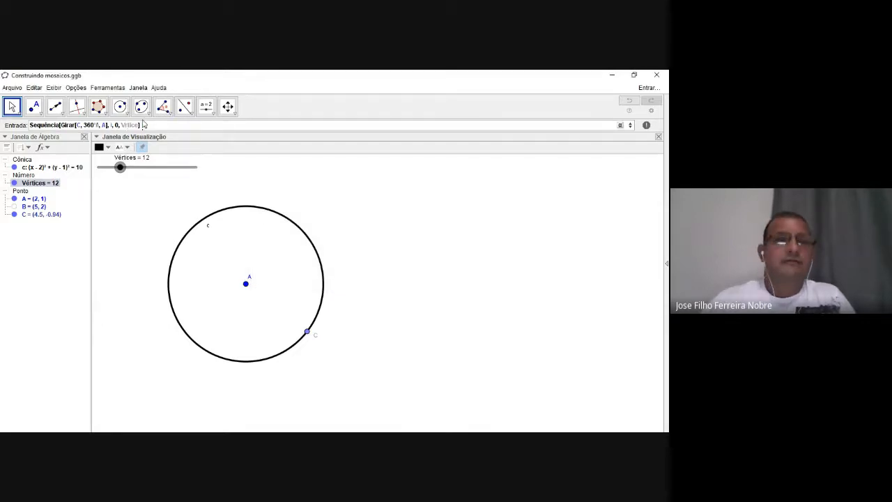
pyautogui.write('é')
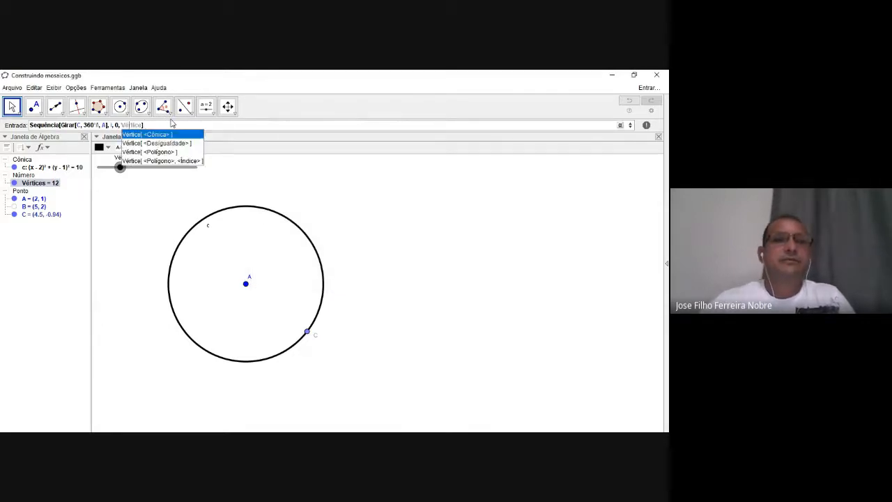
pyautogui.click(171, 121)
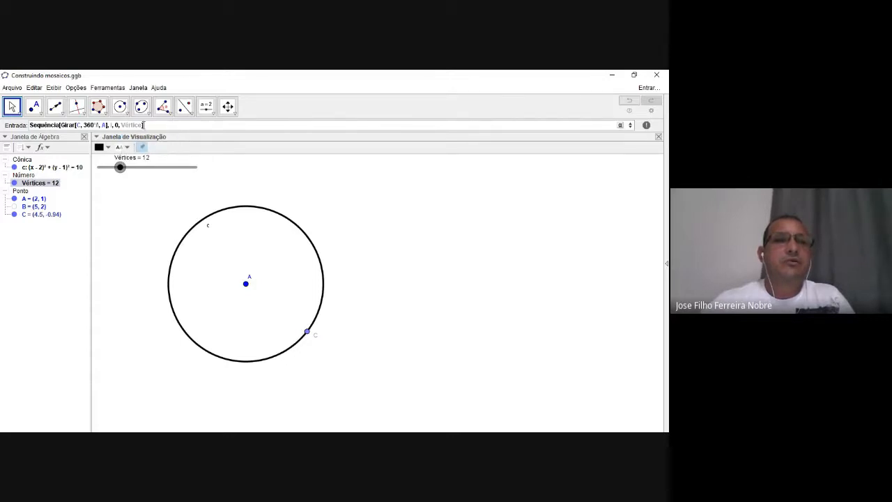
pyautogui.write('s')
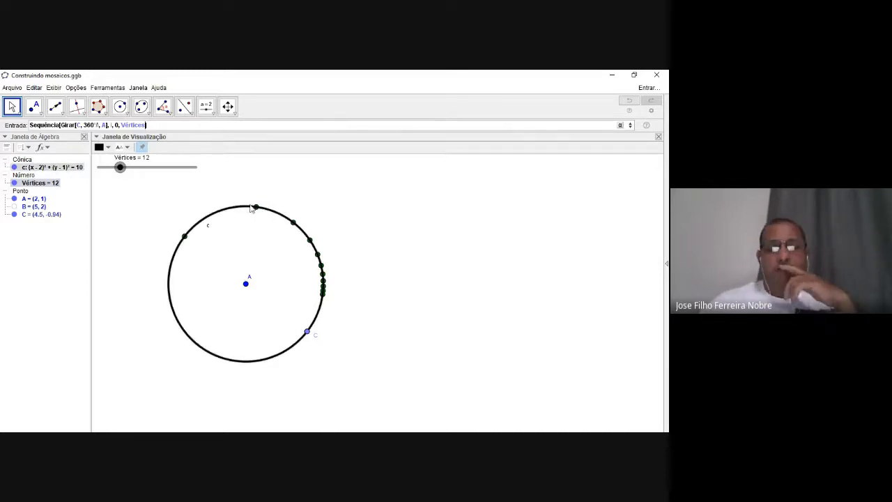
pyautogui.press('Return')
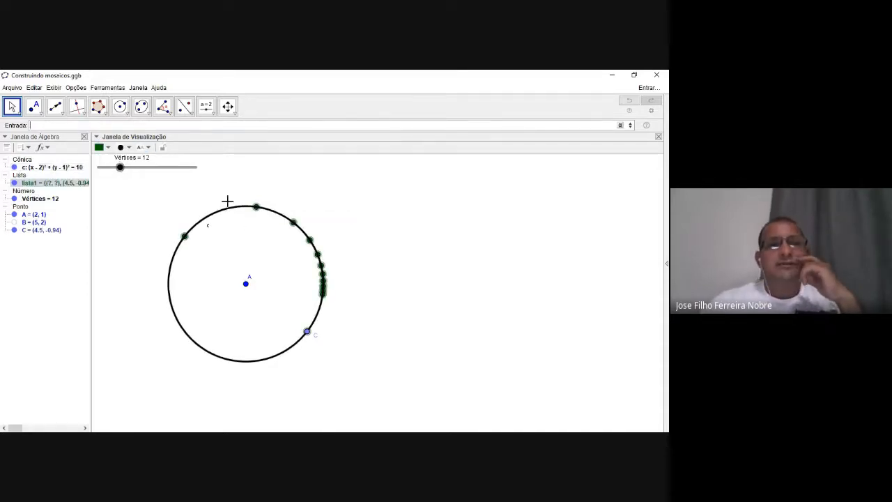
# Step: Set the Vértices slider to 18, check the definition of lista1 and delete the list
pyautogui.moveTo(120, 167)
pyautogui.mouseDown()
pyautogui.moveTo(213, 173)
pyautogui.moveTo(97, 160)
pyautogui.moveTo(202, 175)
pyautogui.moveTo(95, 172)
pyautogui.moveTo(162, 174)
pyautogui.moveTo(135, 175)
pyautogui.mouseUp()
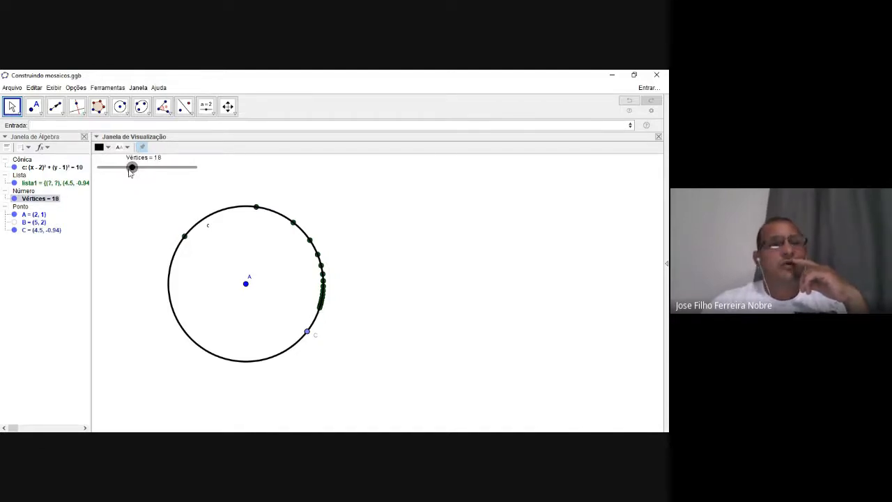
pyautogui.doubleClick(68, 184)
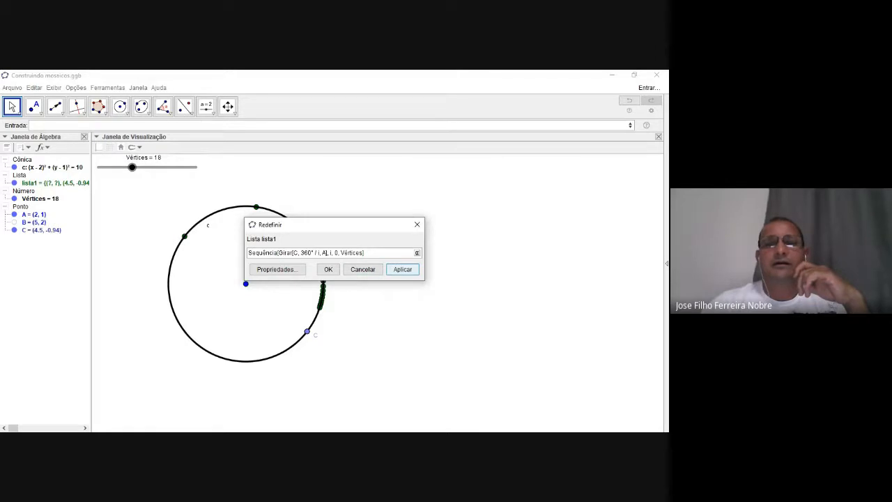
pyautogui.click(363, 270)
pyautogui.click(58, 184)
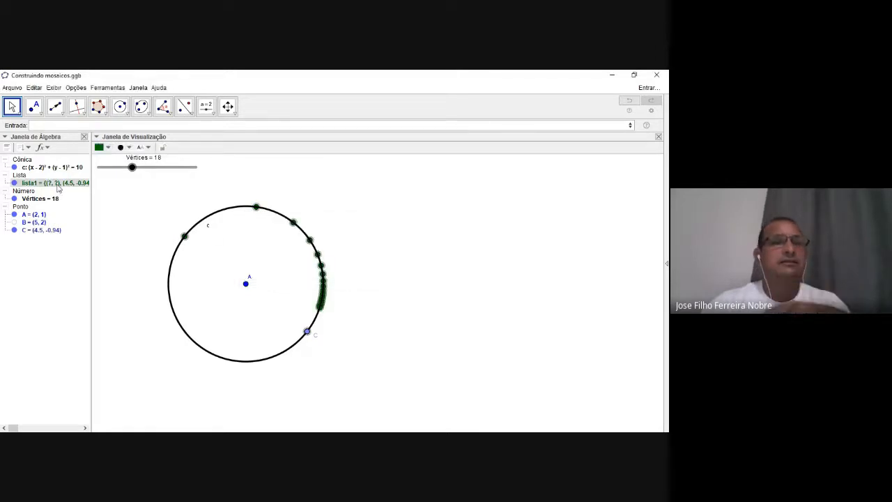
pyautogui.press('Delete')
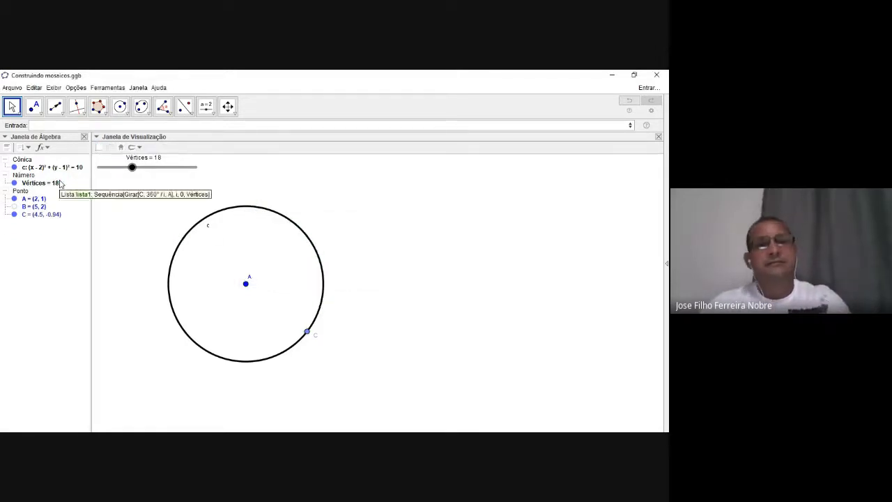
# Step: Begin a new four-argument Sequência command with a nested Girar of object, angle and point as its expression, using C as the object
pyautogui.click(54, 125)
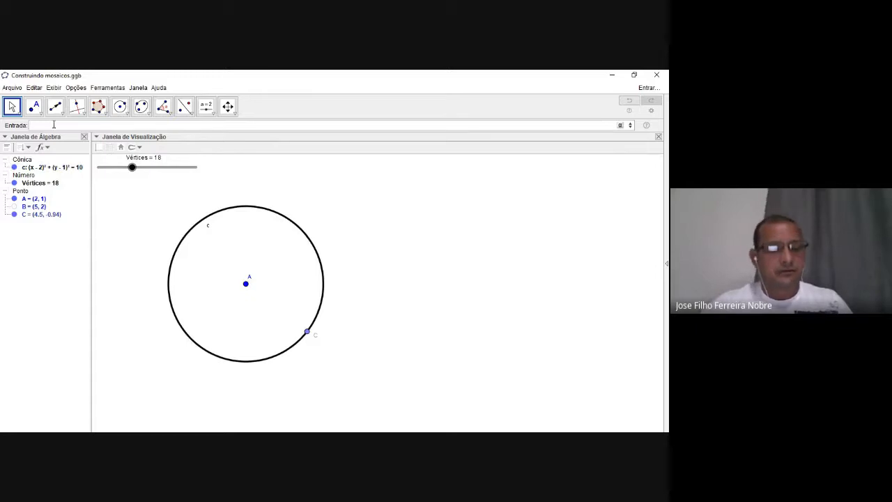
pyautogui.write('sequ')
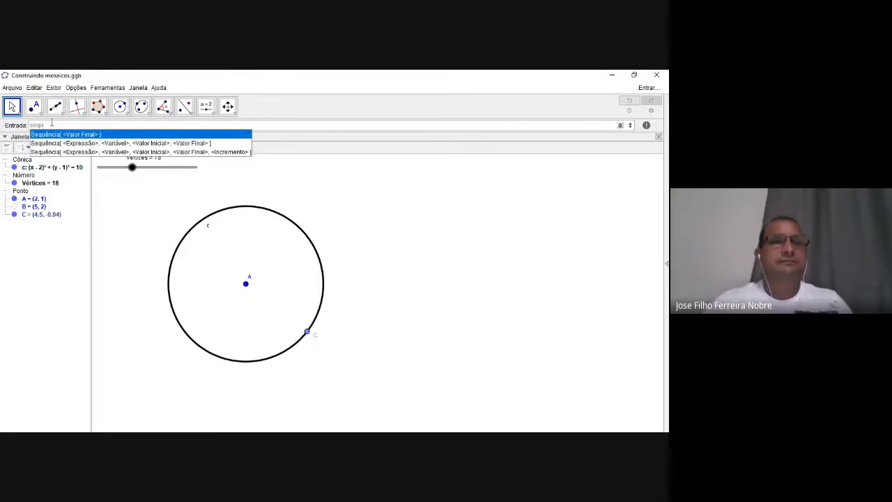
pyautogui.click(63, 142)
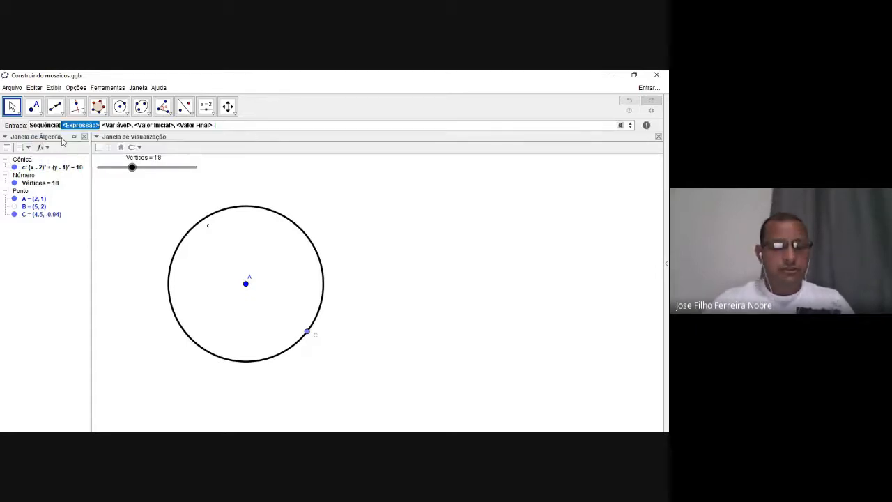
pyautogui.write('gir')
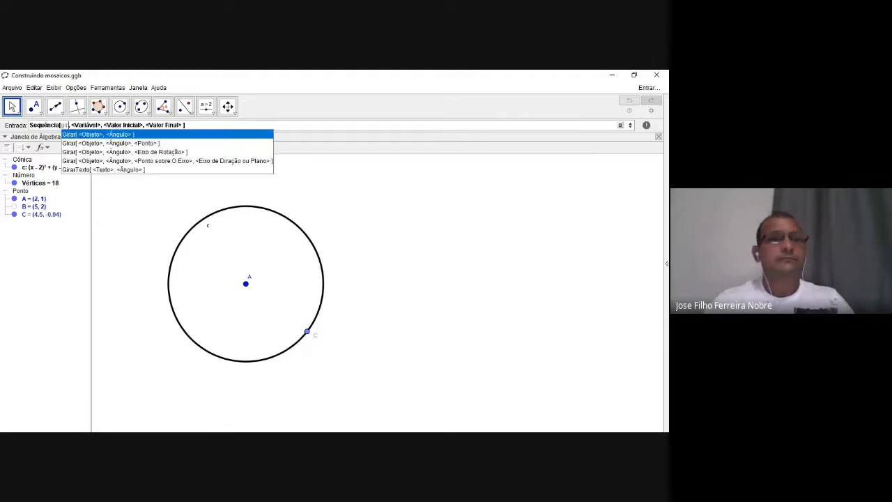
pyautogui.click(89, 143)
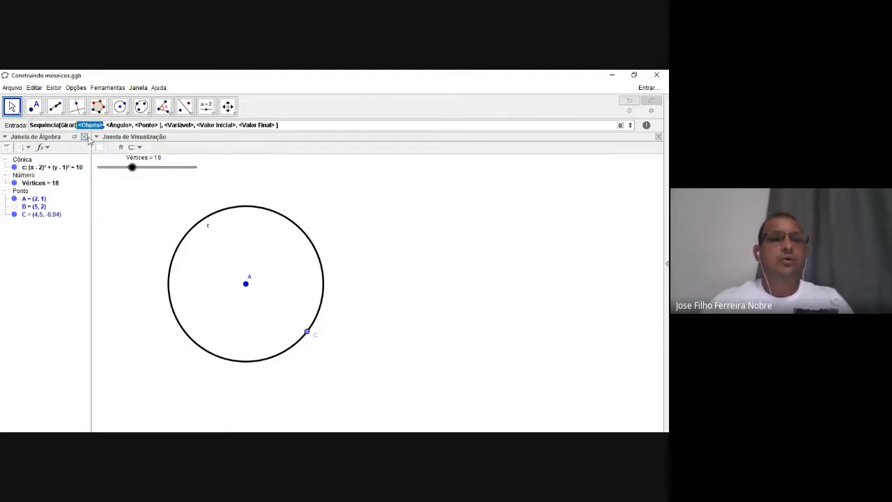
pyautogui.write('C')
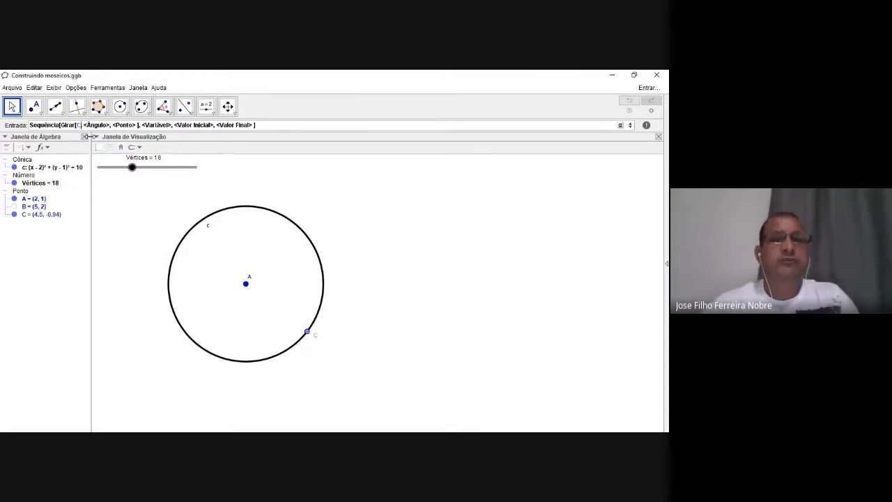
# Step: Skip the rotation angle, set the nested Girar's point to A and the sequence variable to i
pyautogui.press('Tab')
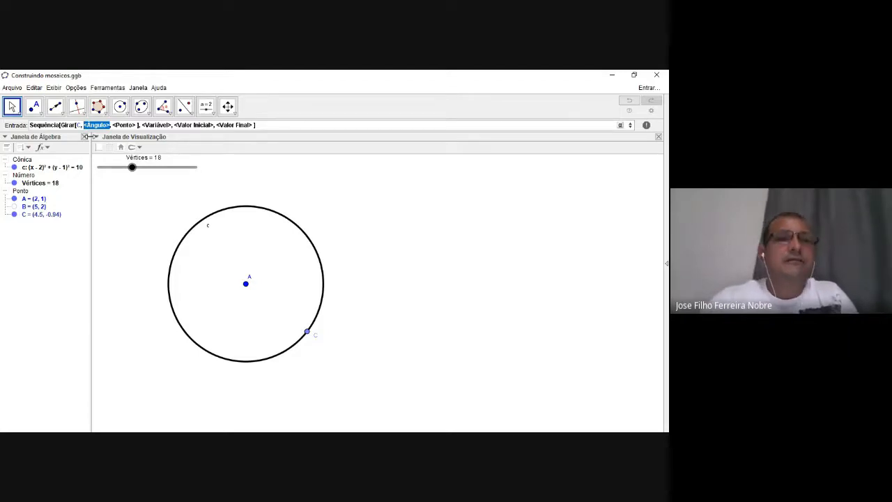
pyautogui.press('Tab')
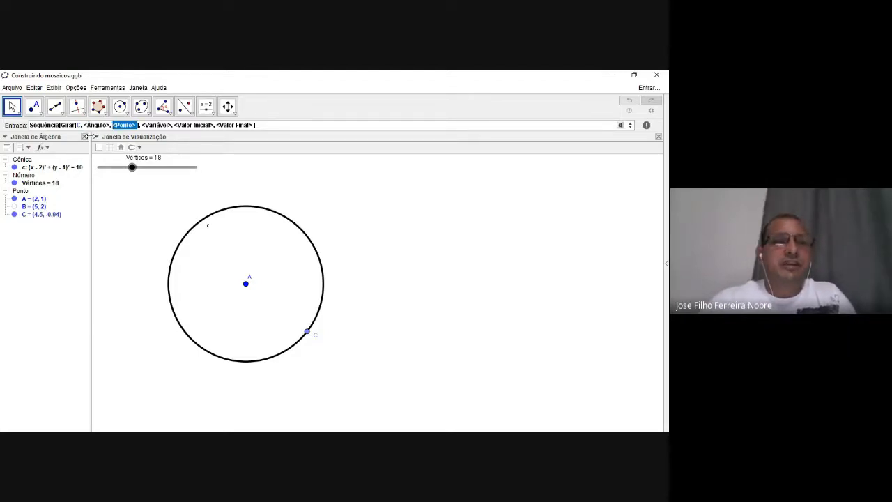
pyautogui.write('A')
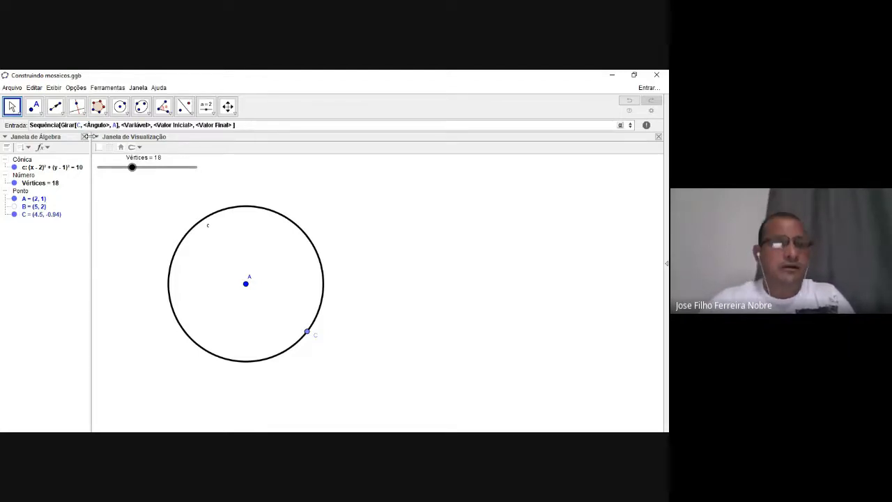
pyautogui.press('Tab')
pyautogui.write('i')
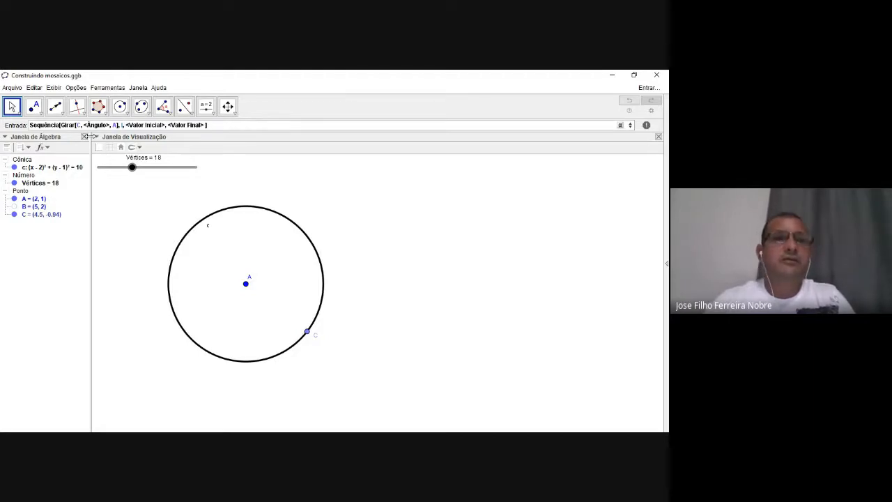
# Step: Set the sequence's initial value to 0 and its final value to Vértices
pyautogui.press('Tab')
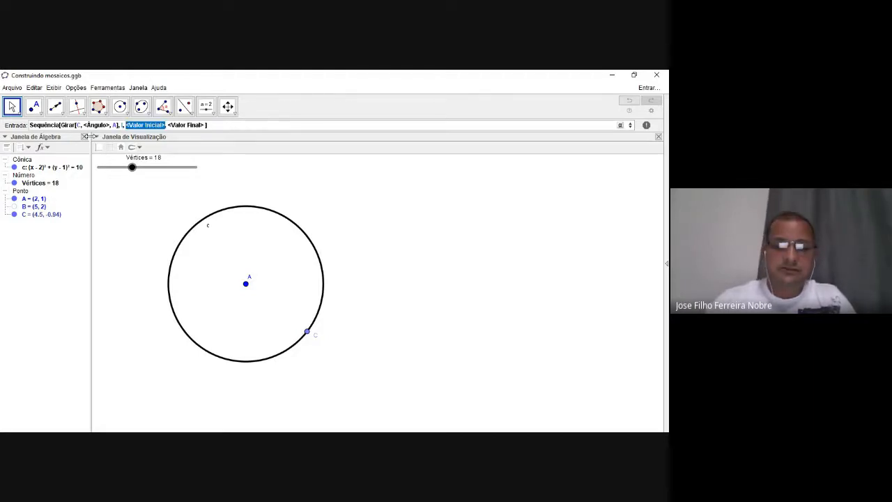
pyautogui.write('0')
pyautogui.press('Tab')
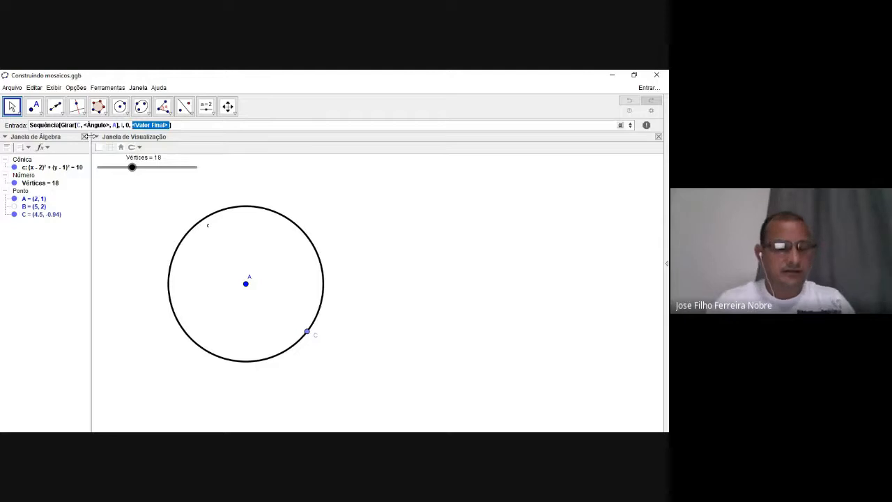
pyautogui.write('Vértice')
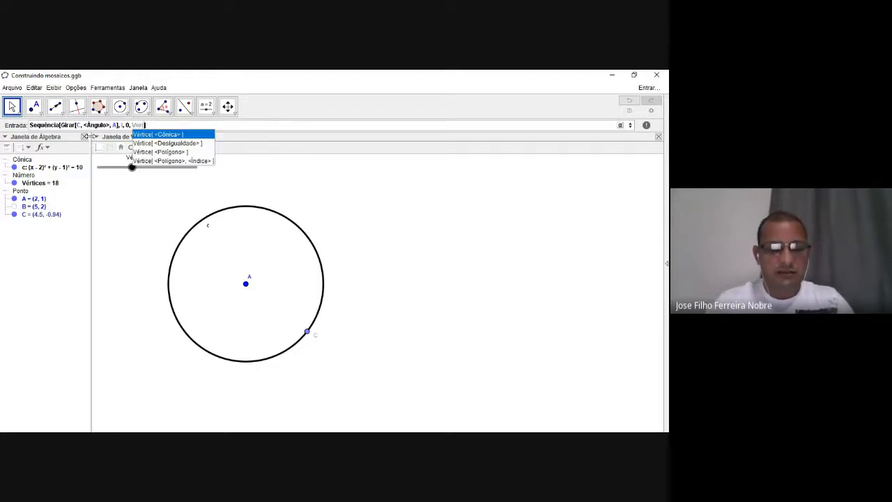
pyautogui.write('s')
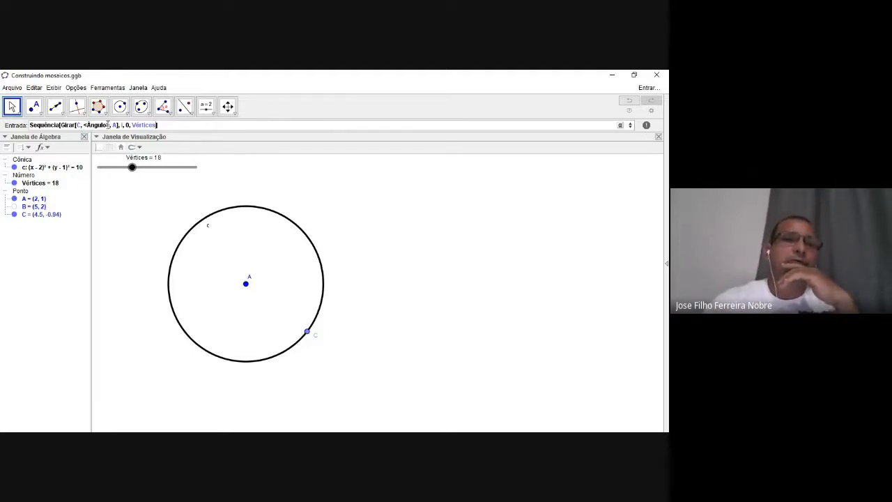
# Step: Set the nested Girar's rotation angle to 360°*i/Vertices, replacing the angle placeholder
pyautogui.moveTo(109, 125); pyautogui.dragTo(88, 126)
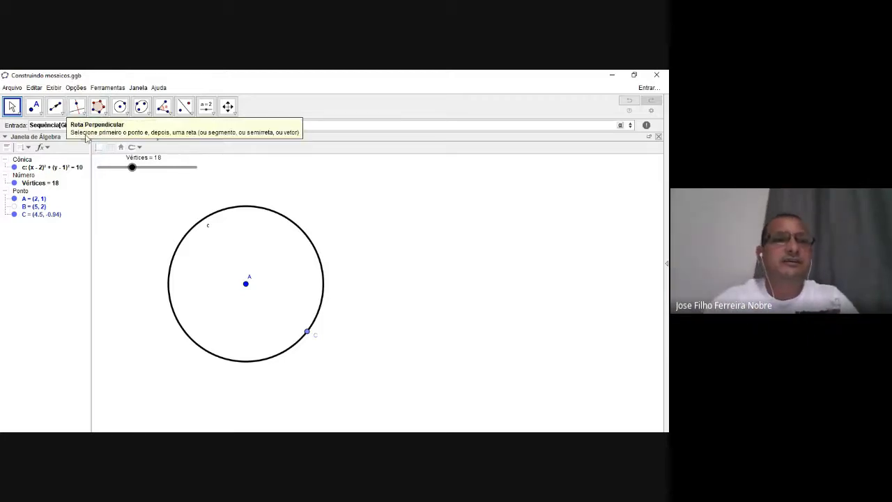
pyautogui.click(85, 125)
pyautogui.doubleClick(90, 125)
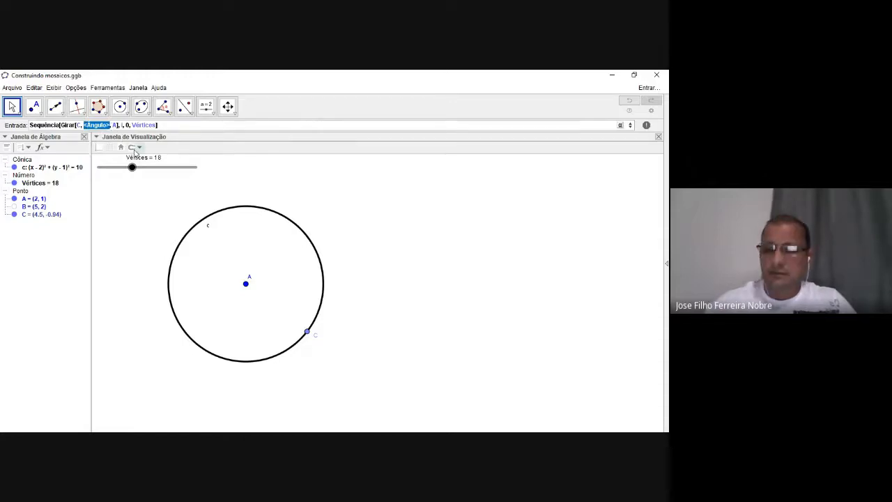
pyautogui.write('360')
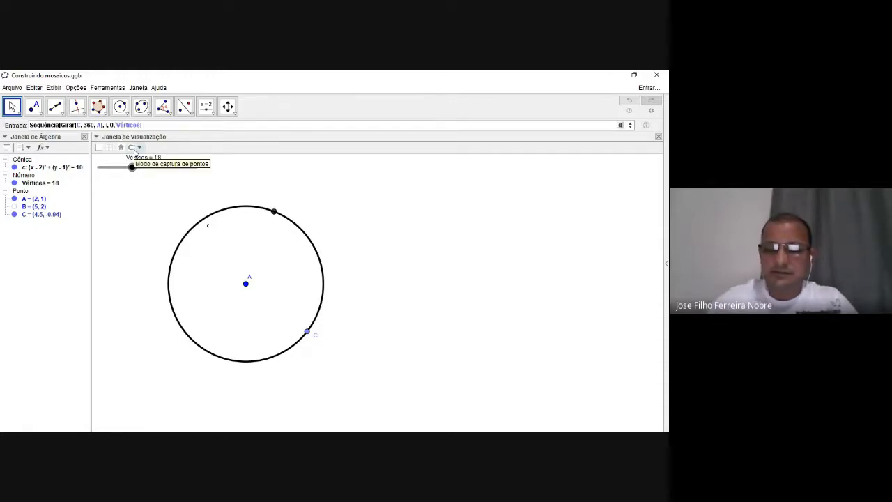
pyautogui.write('°')
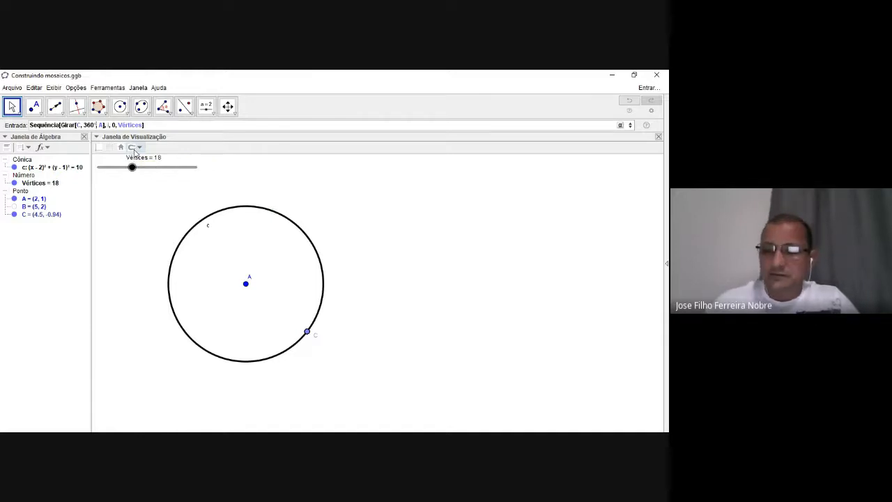
pyautogui.write('/')
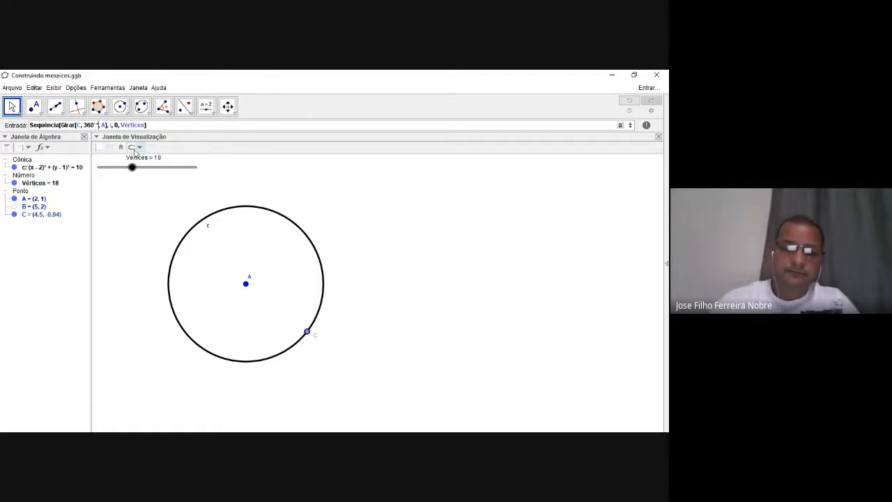
pyautogui.write('i')
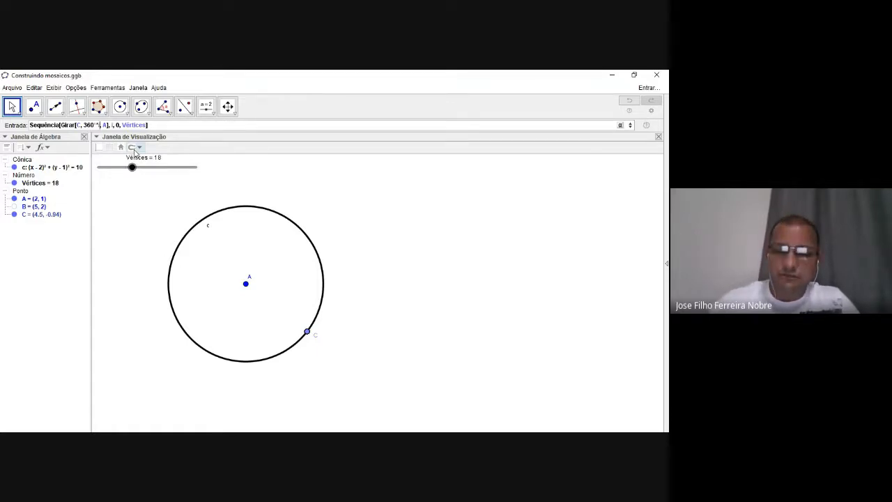
pyautogui.write('i')
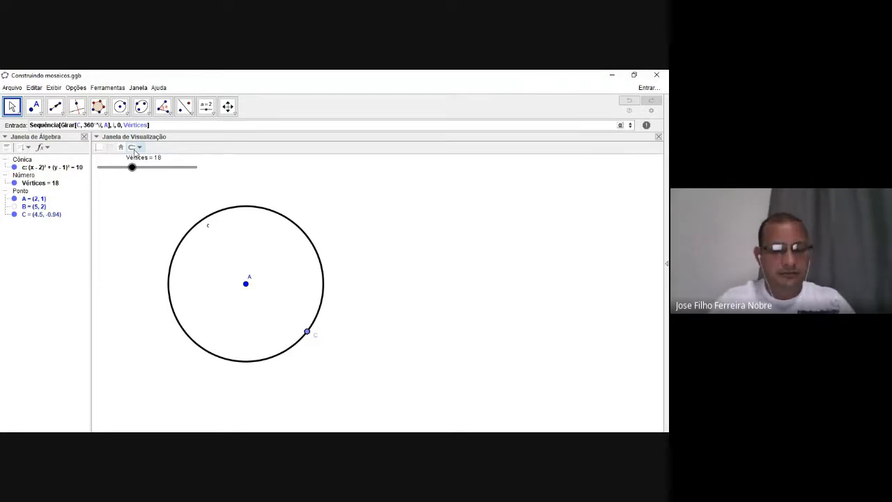
pyautogui.write('Vertices')
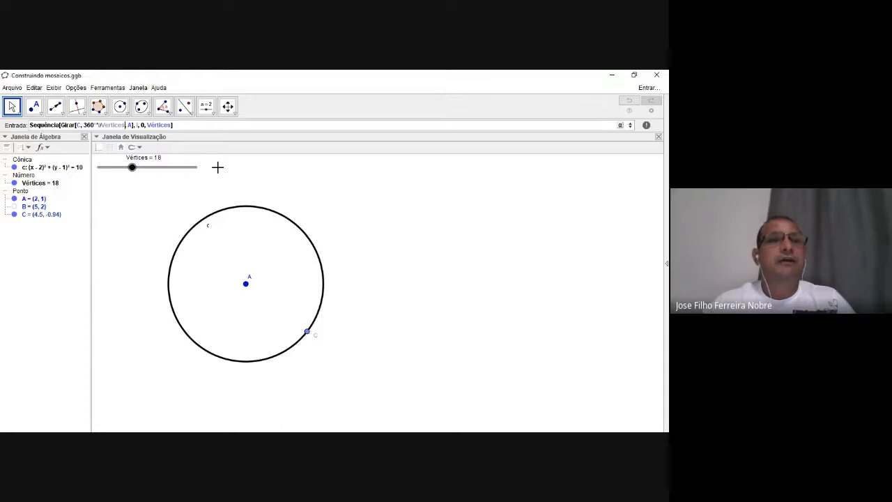
# Step: Correct the divisor's spelling to Vértices in the rotation angle and create the sequence of points
pyautogui.click(112, 126)
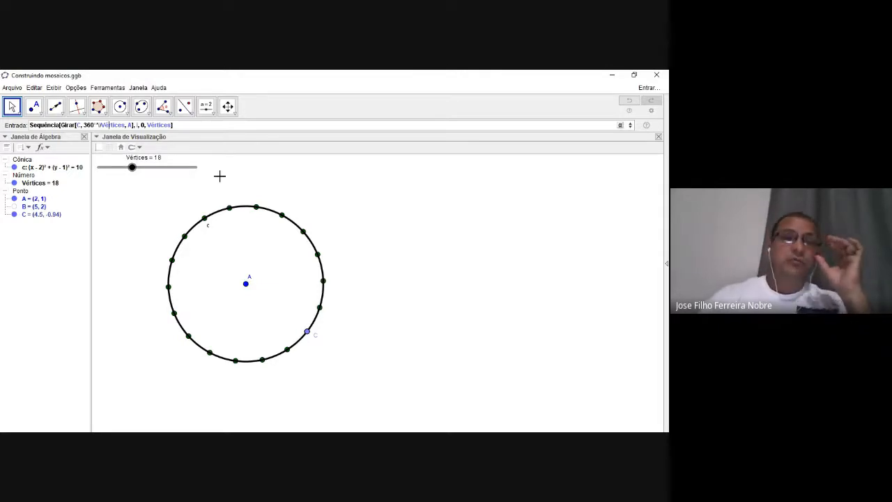
pyautogui.click(131, 168)
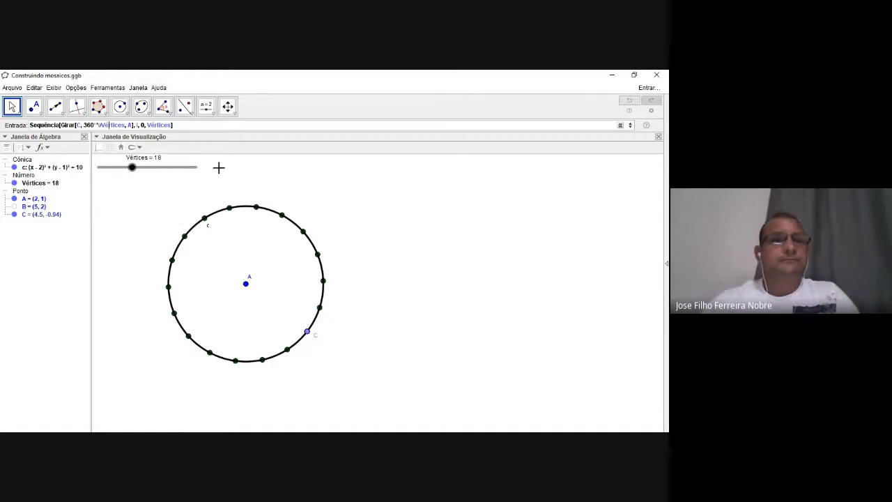
pyautogui.press('Return')
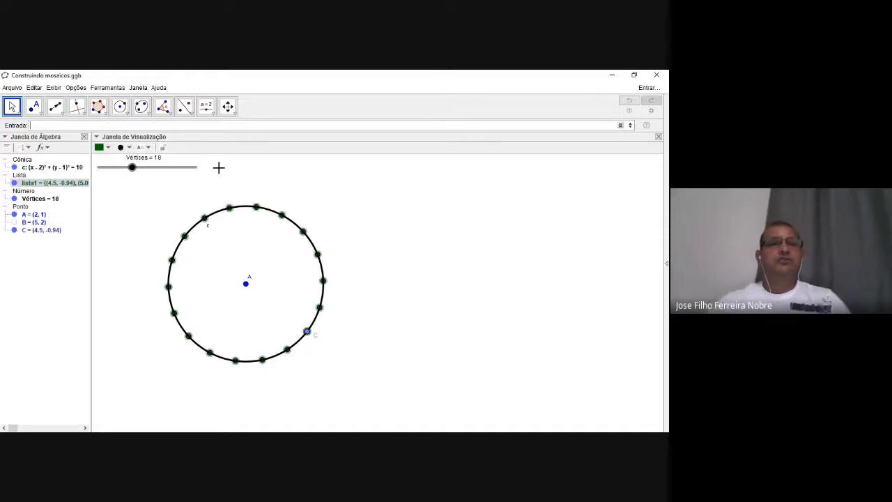
# Step: Reduce the Vértices slider to 13, 11 and finally 9 to test the points on the circle
pyautogui.click(141, 206)
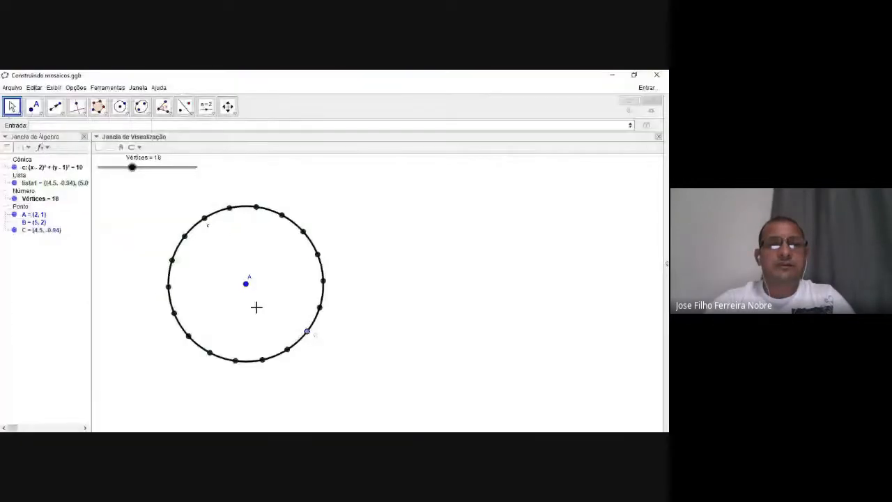
pyautogui.moveTo(255, 307); pyautogui.dragTo(355, 321)
pyautogui.scroll(4, 356, 321)
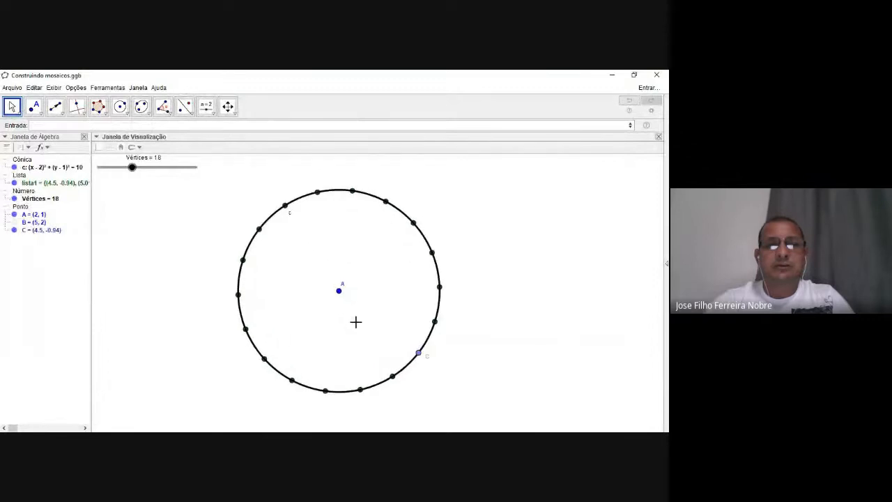
pyautogui.hotkey('alt', 'Tab')
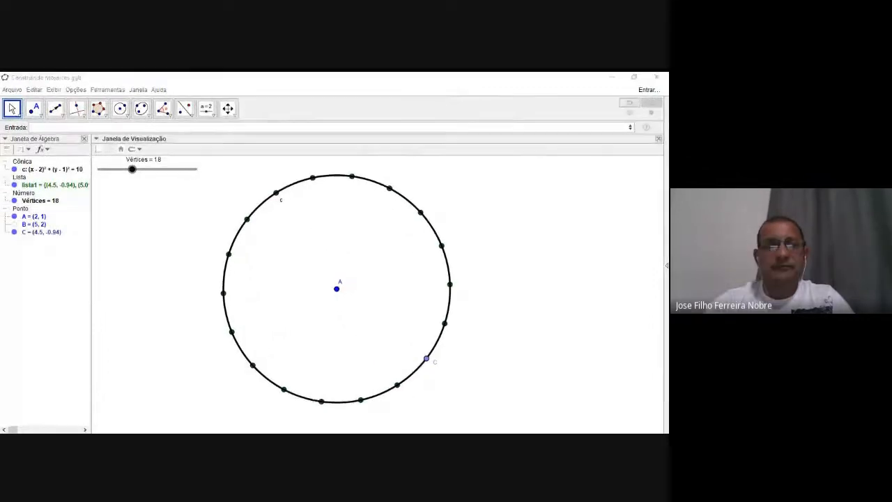
pyautogui.hotkey('alt', 'Tab')
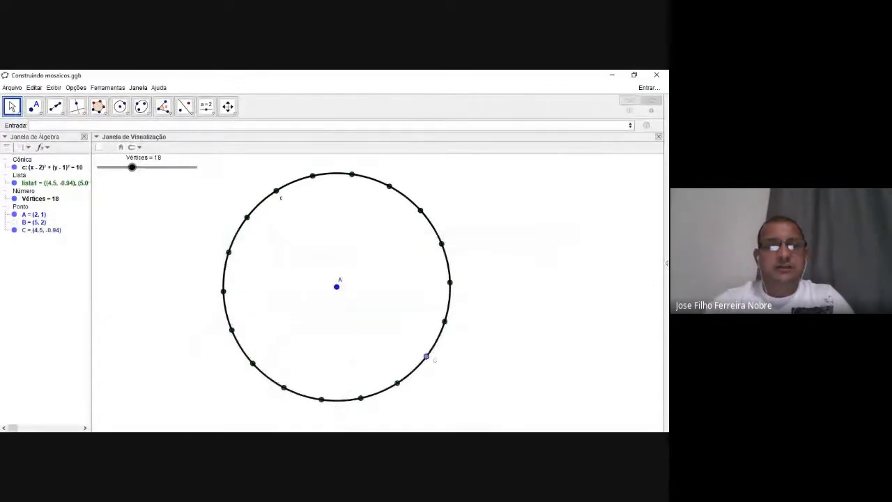
pyautogui.click(132, 168)
pyautogui.moveTo(134, 172)
pyautogui.mouseDown()
pyautogui.moveTo(200, 170)
pyautogui.moveTo(97, 171)
pyautogui.moveTo(122, 172)
pyautogui.mouseUp()
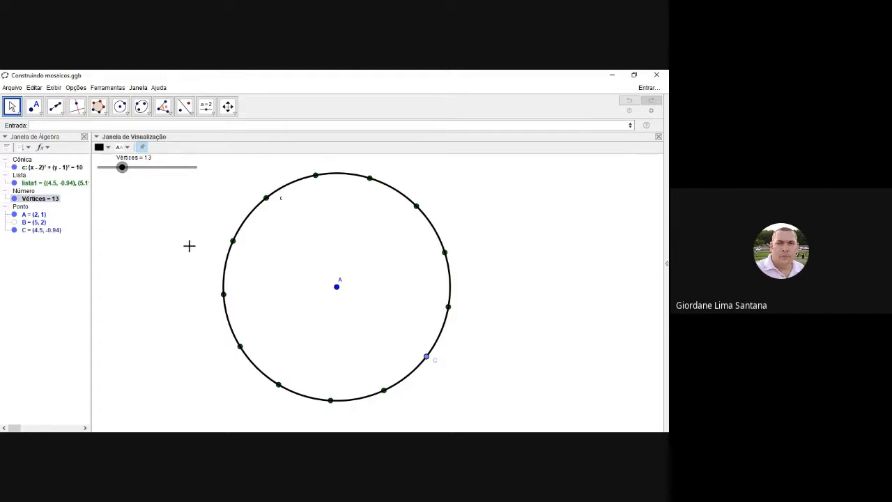
pyautogui.moveTo(122, 168)
pyautogui.mouseDown()
pyautogui.moveTo(139, 167)
pyautogui.moveTo(118, 171)
pyautogui.mouseUp()
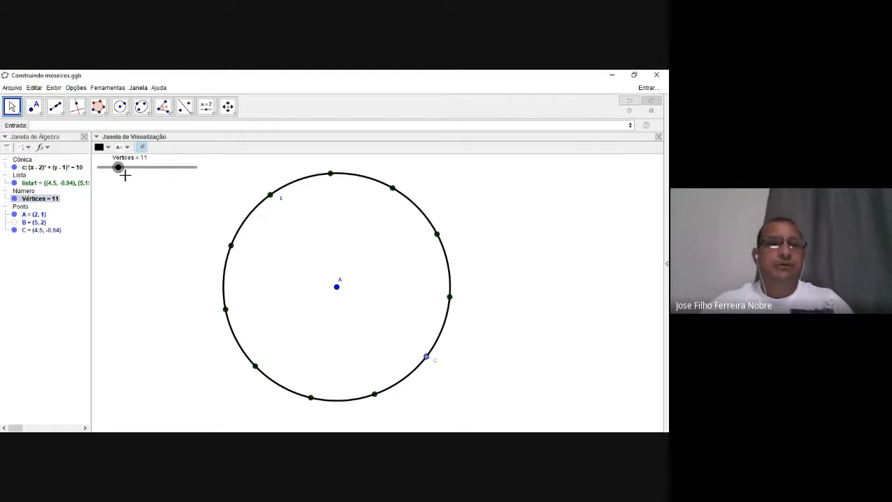
pyautogui.moveTo(118, 167)
pyautogui.mouseDown()
pyautogui.moveTo(126, 168)
pyautogui.moveTo(116, 175)
pyautogui.mouseUp()
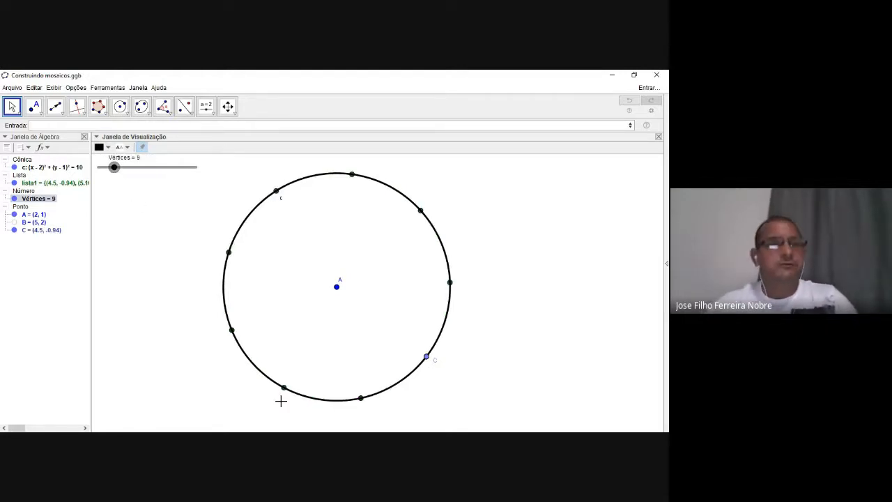
pyautogui.click(154, 269)
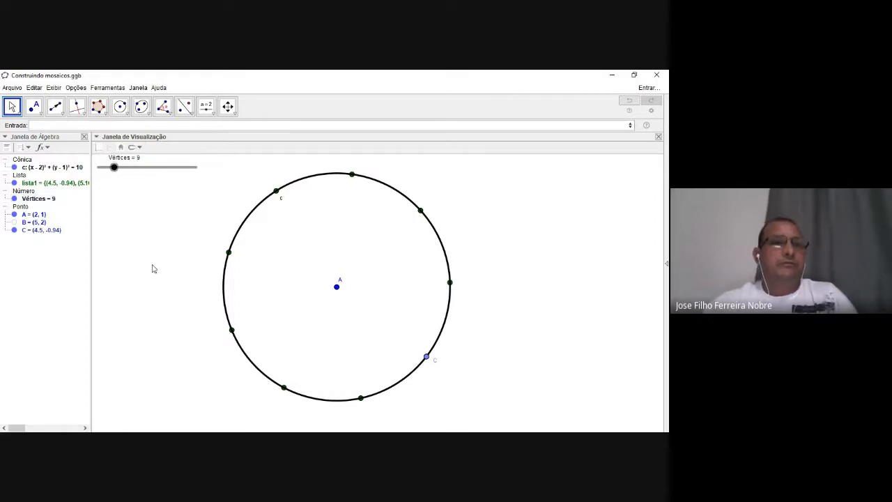
# Step: Begin a new four-argument Sequência command with a nested Segmento between two points as its expression
pyautogui.click(44, 125)
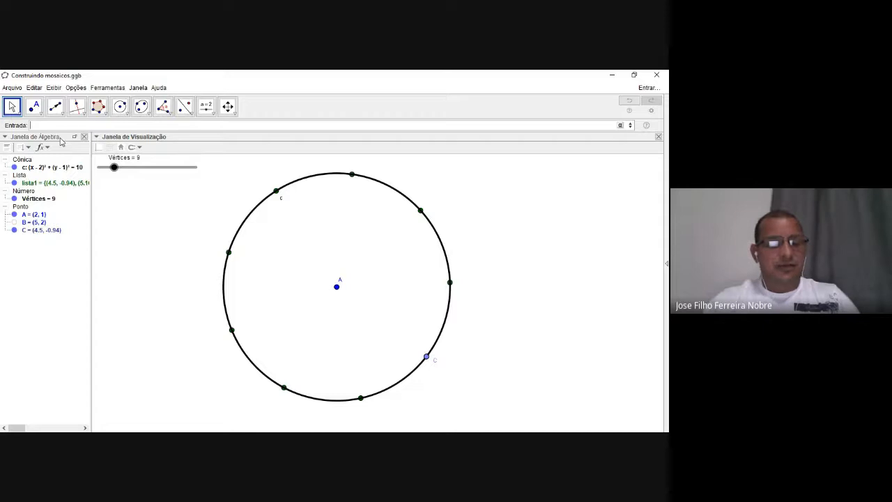
pyautogui.write('sequ')
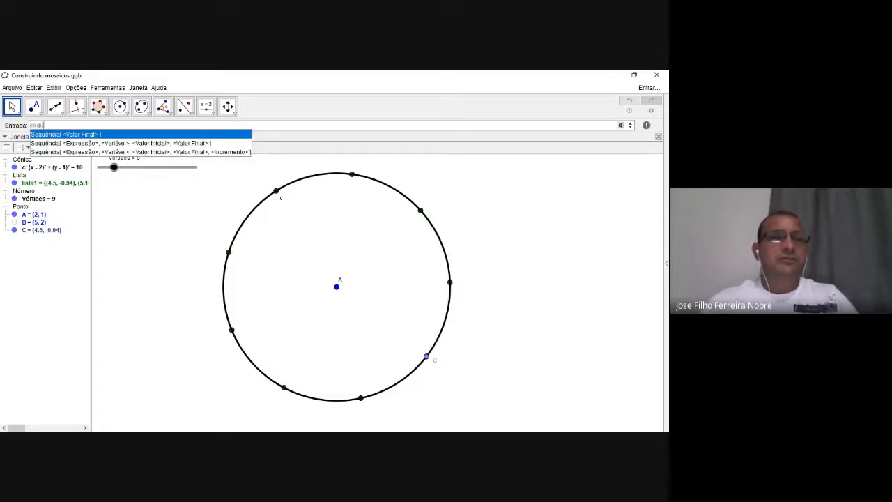
pyautogui.click(80, 142)
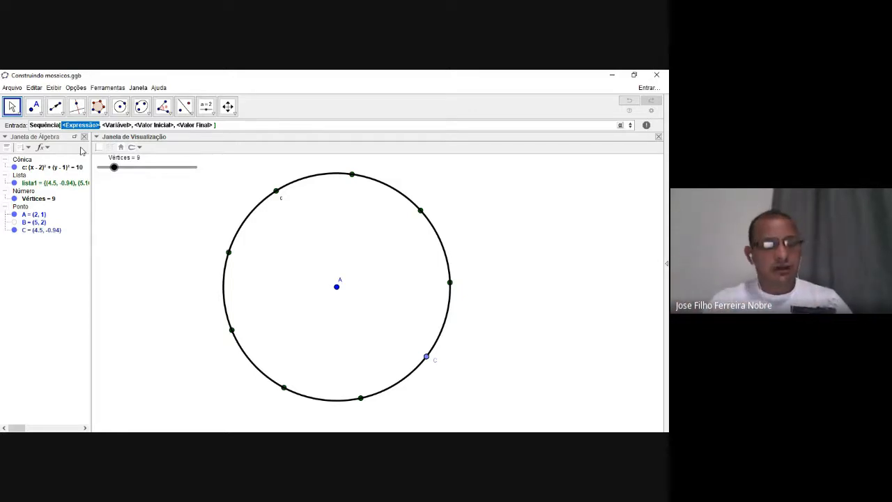
pyautogui.write('seg')
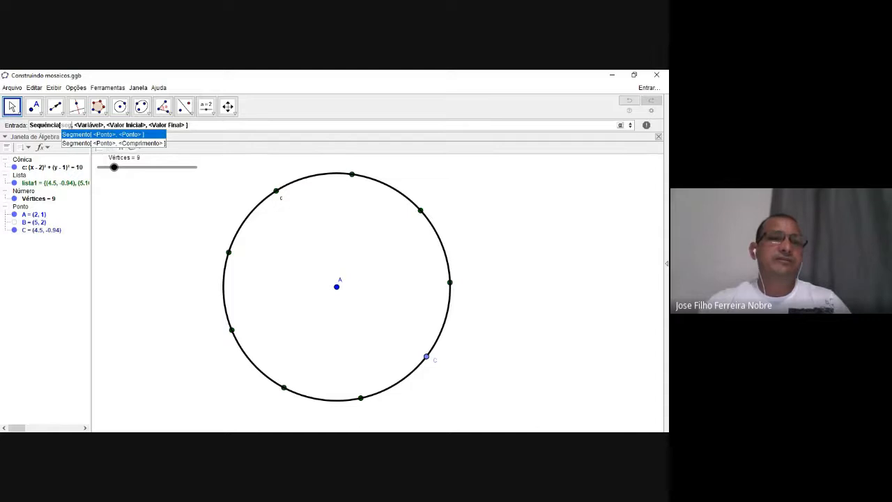
pyautogui.click(80, 133)
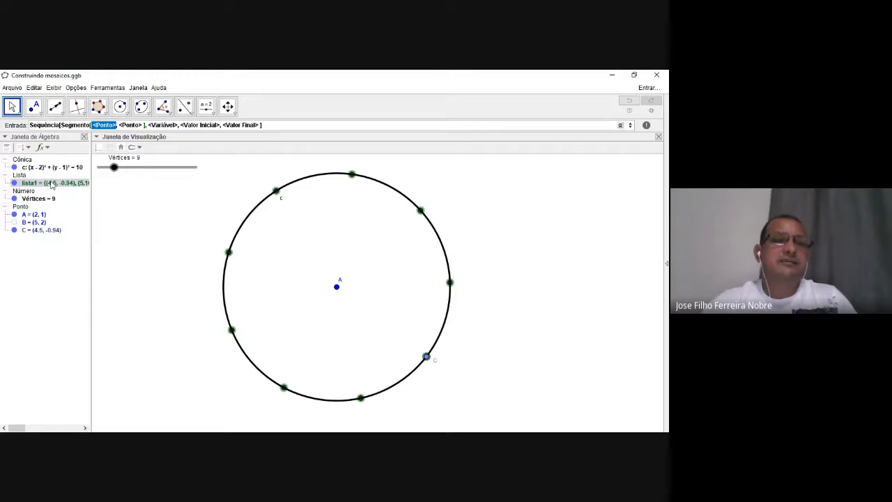
# Step: Use a nested Elemento of lista1 at position 1 as the Segmento's first point
pyautogui.moveTo(51, 184)
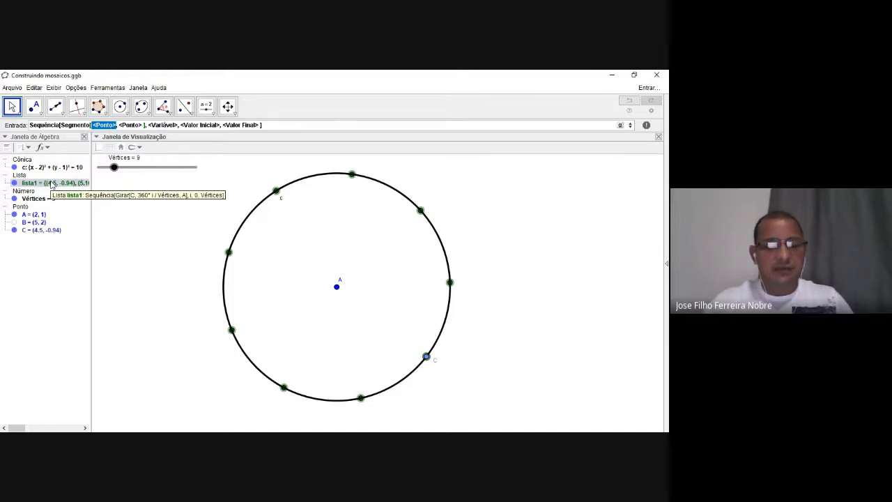
pyautogui.write('ele')
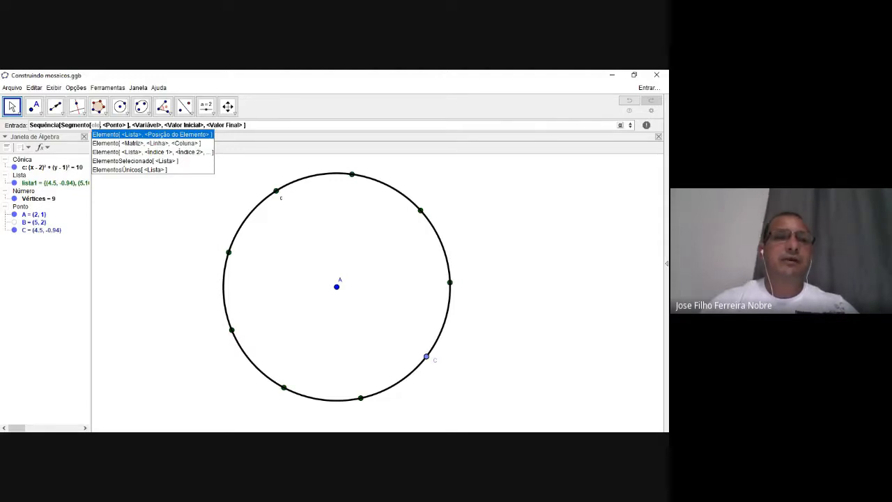
pyautogui.click(107, 136)
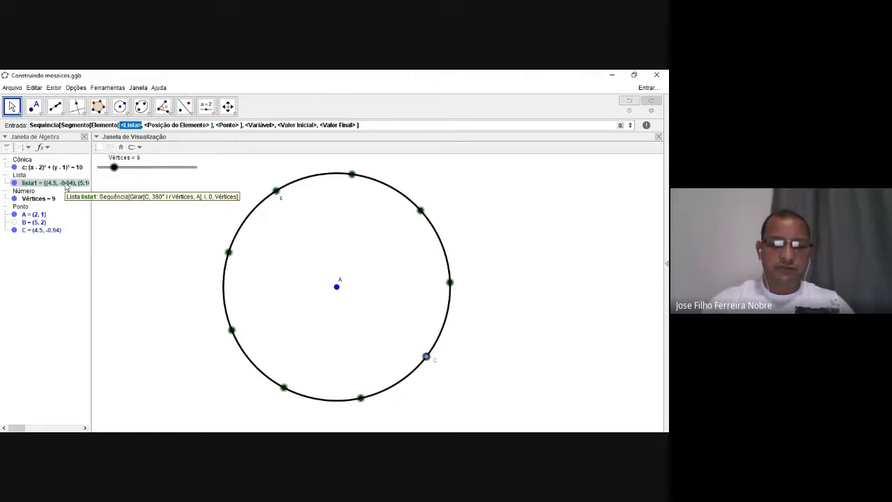
pyautogui.write('lista')
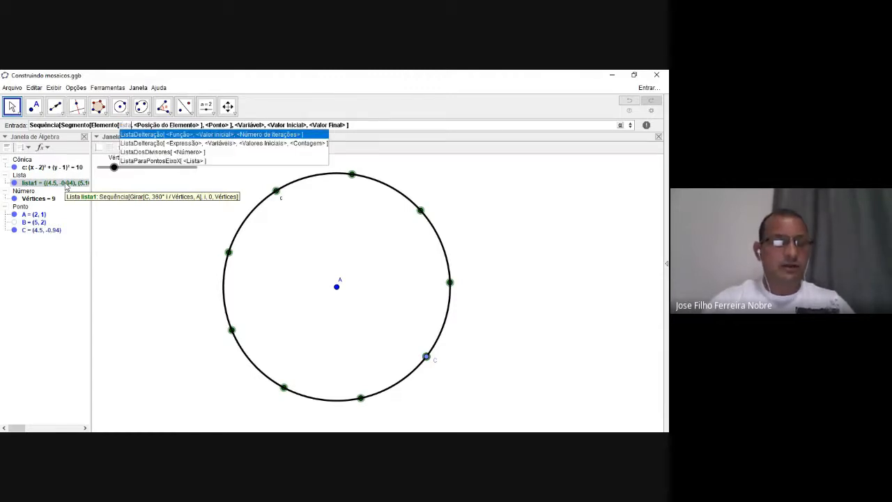
pyautogui.write('1')
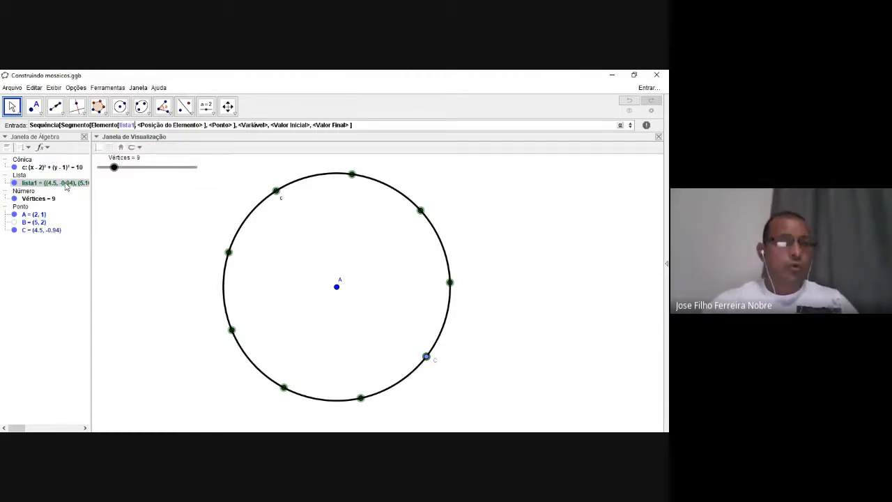
pyautogui.press('Tab')
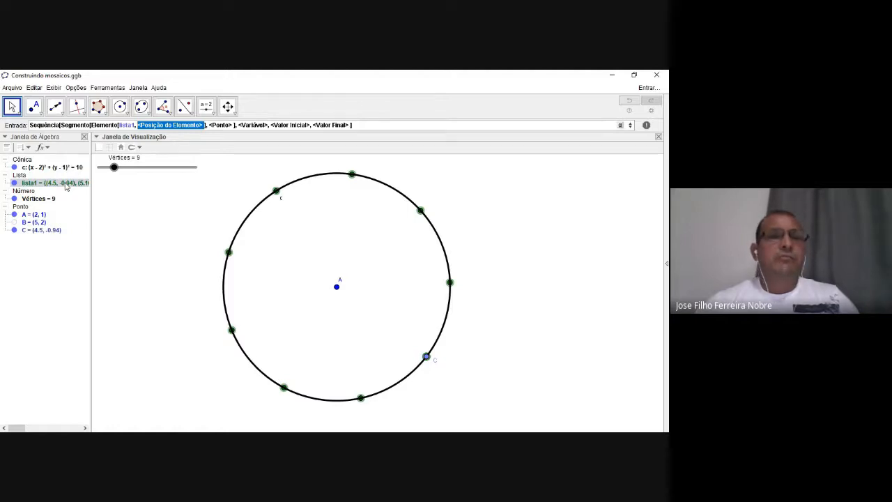
pyautogui.write('1')
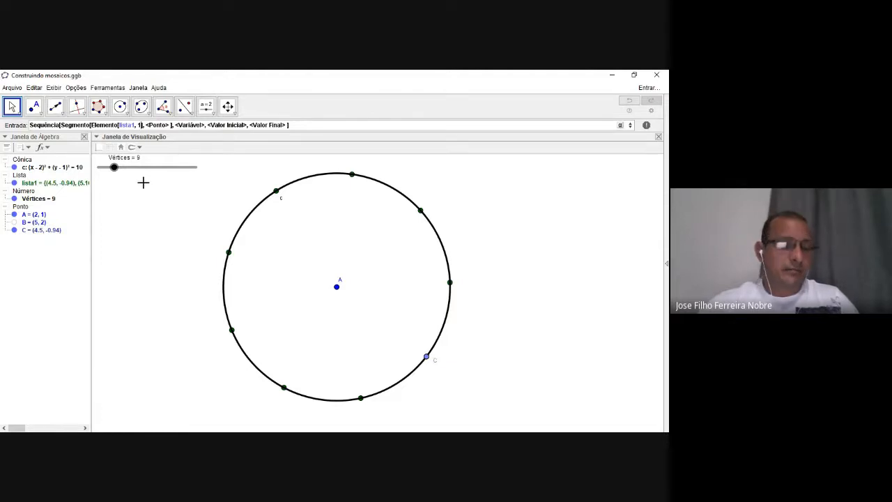
# Step: Replace the Segmento's second point with i and set the sequence variable to i
pyautogui.press('Tab')
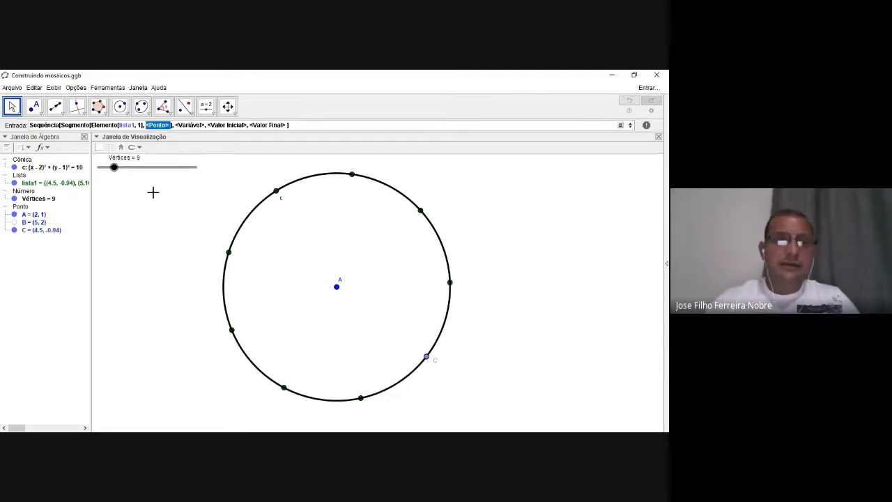
pyautogui.press('BackSpace')
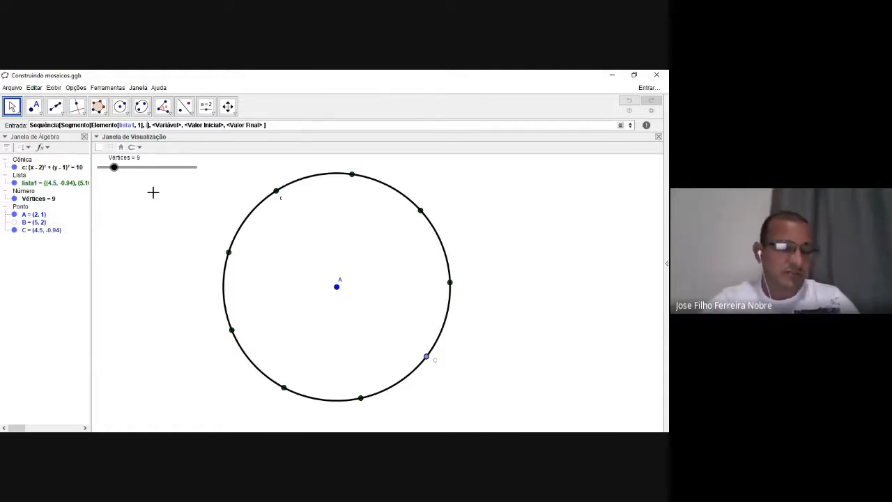
pyautogui.press('Tab')
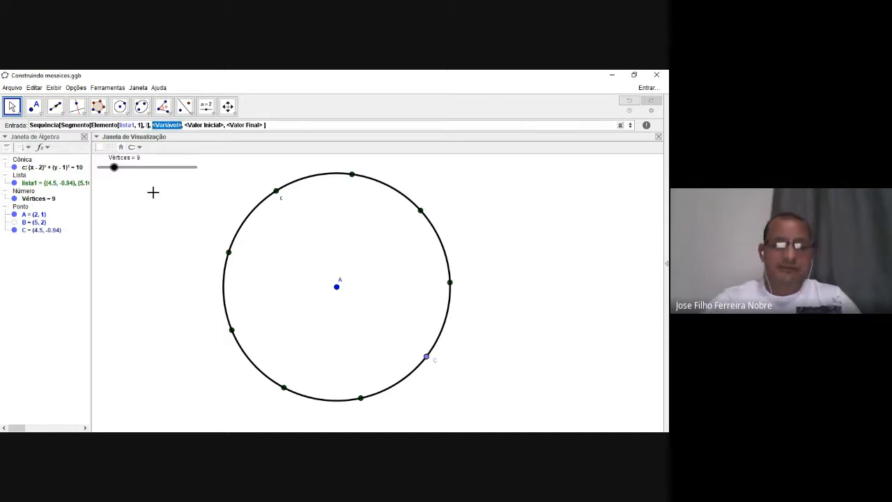
pyautogui.write('i')
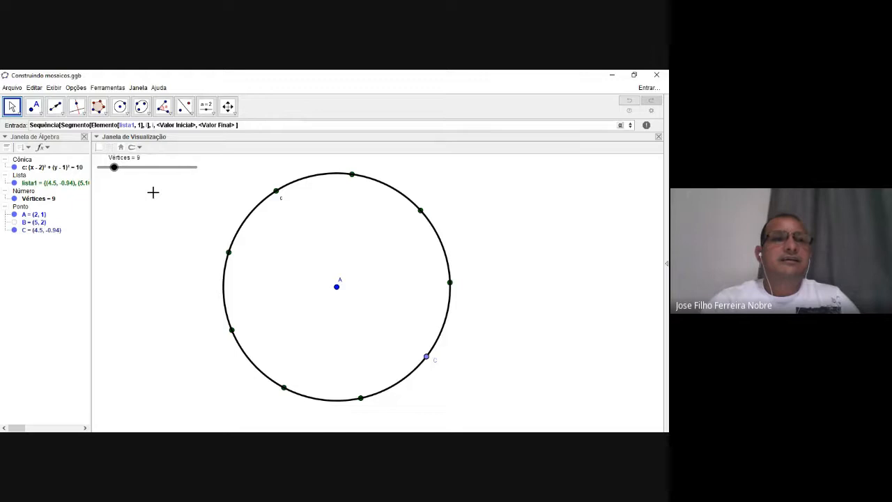
# Step: Set the sequence's initial value to 0 and final value to Vértices, and create the list of segments
pyautogui.press('Tab')
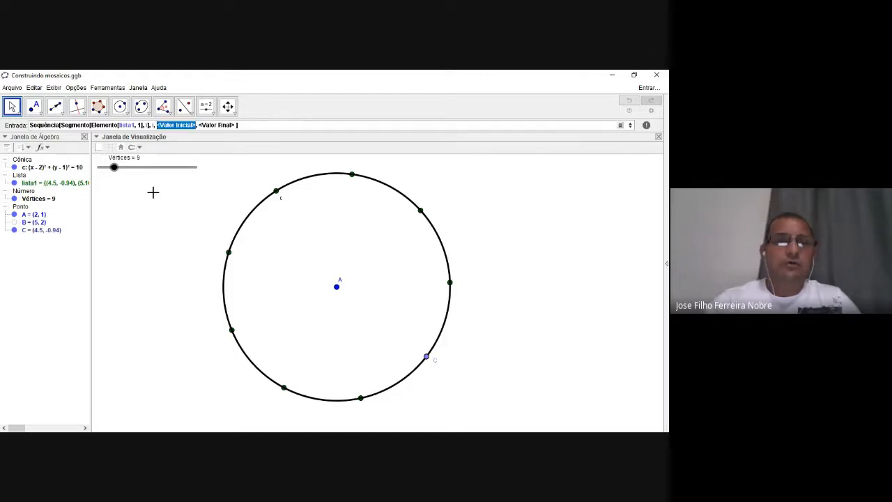
pyautogui.write('0')
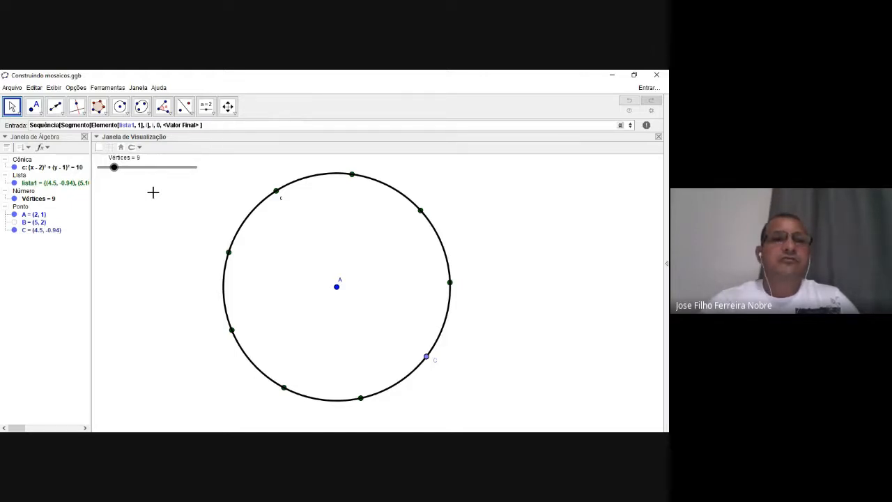
pyautogui.press('Tab')
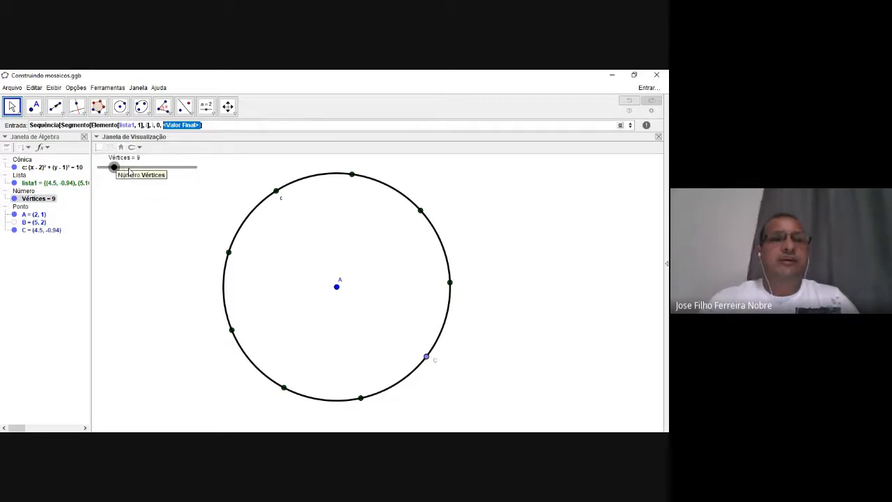
pyautogui.write('V')
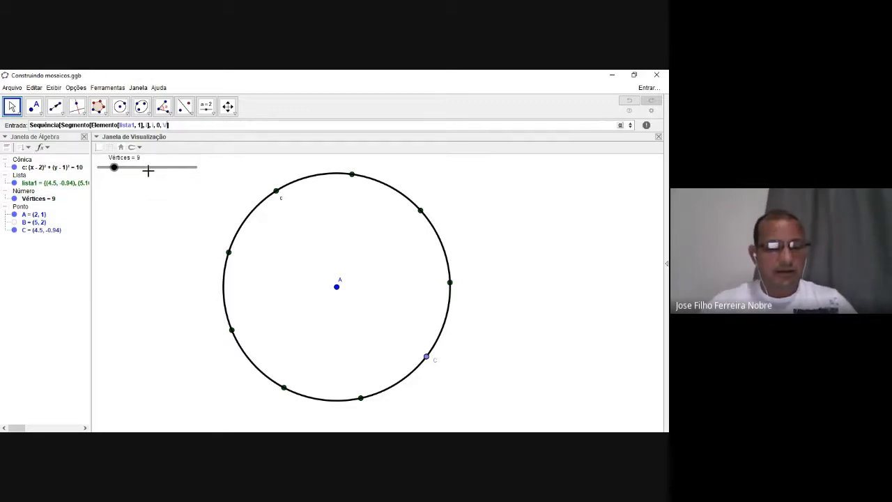
pyautogui.write('értices')
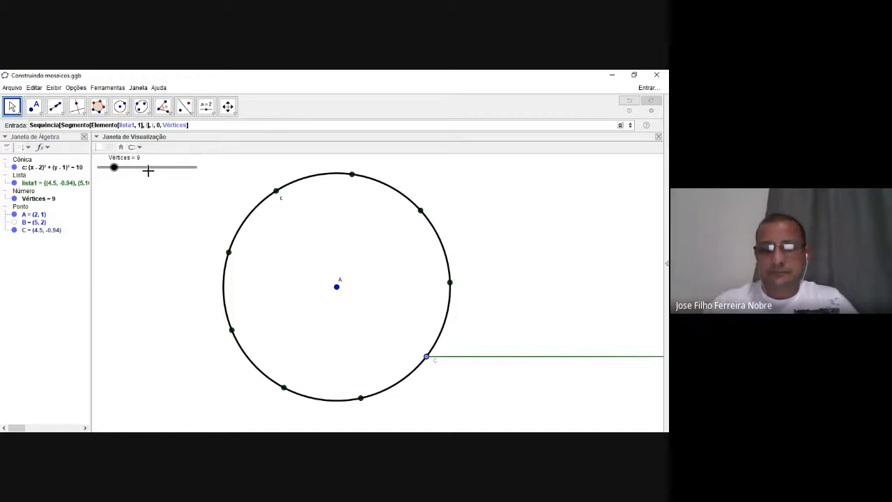
pyautogui.press('Return')
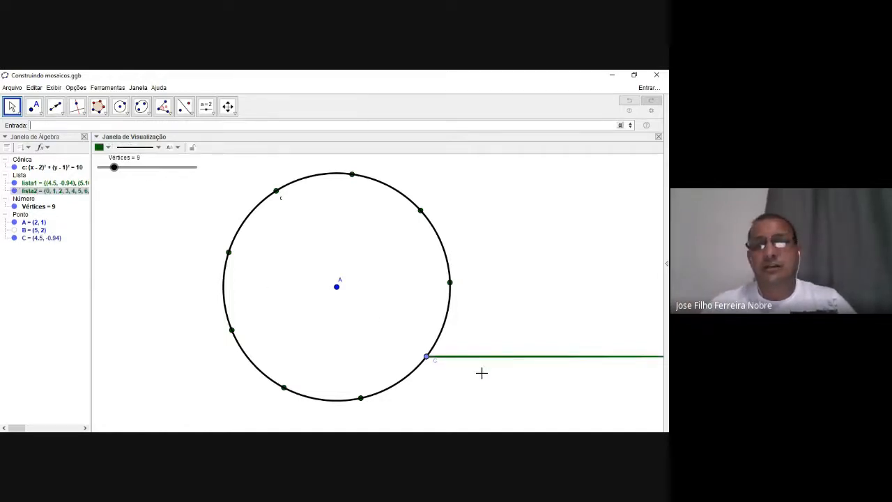
# Step: Examine the segments drawn from point C in relation to the points on the circle
pyautogui.scroll(-6, 481, 373)
pyautogui.scroll(-3, 481, 373)
pyautogui.moveTo(528, 386); pyautogui.dragTo(390, 357)
pyautogui.scroll(6, 370, 317)
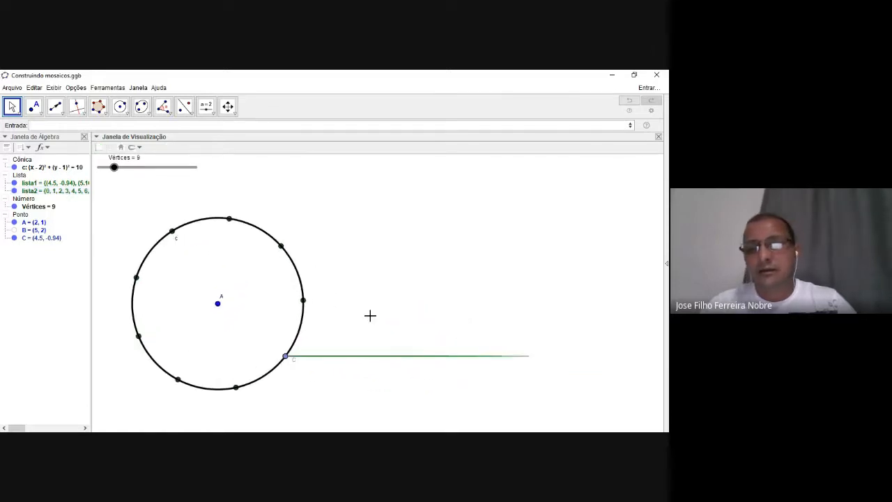
pyautogui.scroll(4, 373, 345)
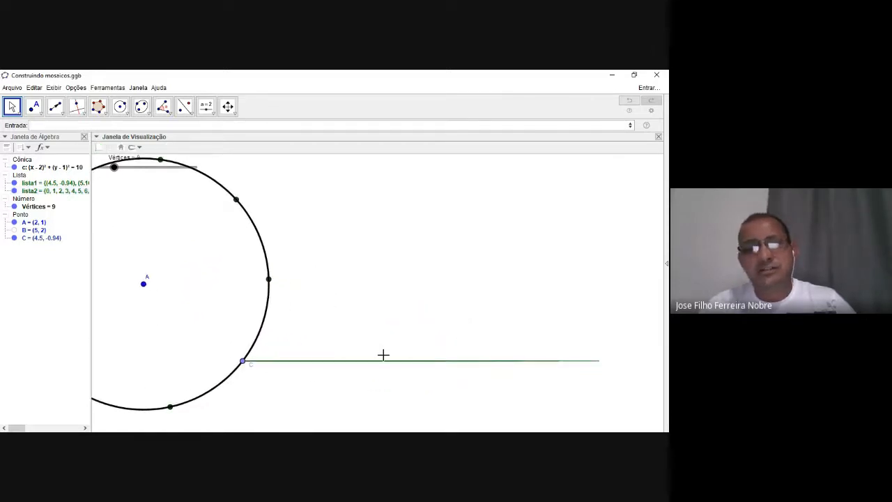
pyautogui.scroll(-2, 383, 355)
pyautogui.scroll(-4, 383, 355)
pyautogui.scroll(5, 352, 366)
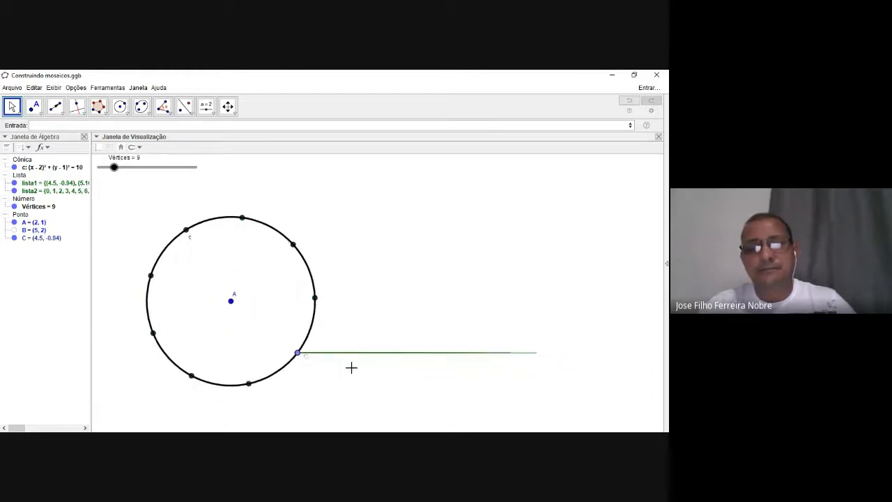
pyautogui.moveTo(227, 350); pyautogui.dragTo(291, 345)
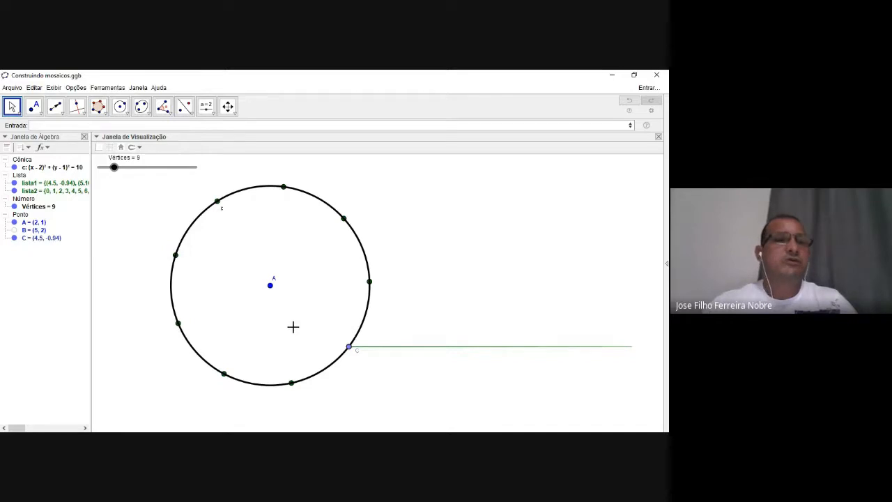
# Step: Check the definition of lista2 without changing it, and delete that list
pyautogui.click(61, 195)
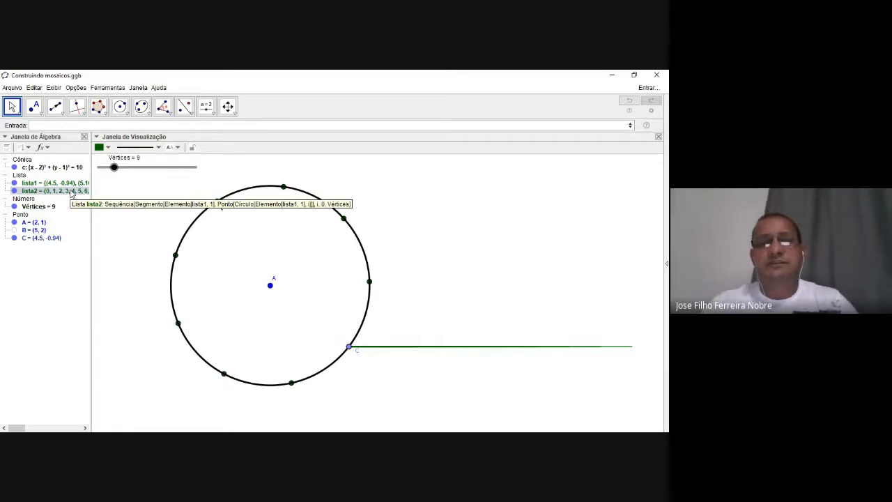
pyautogui.doubleClick(72, 193)
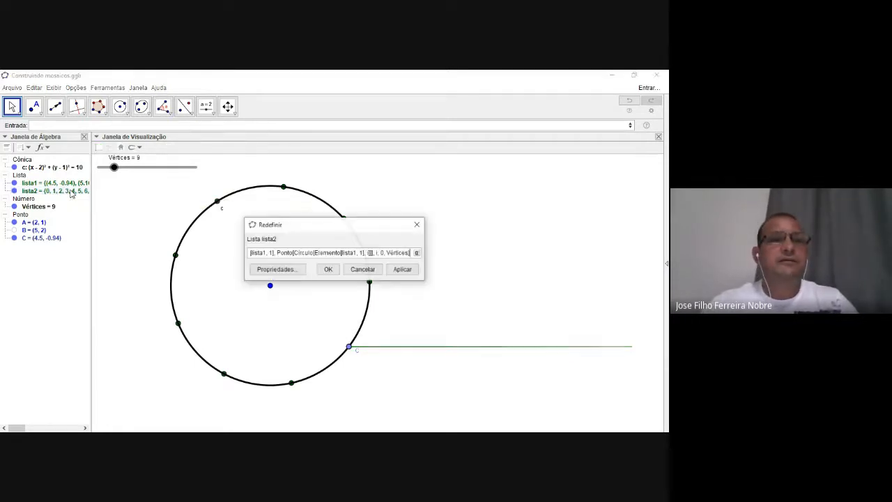
pyautogui.click(416, 224)
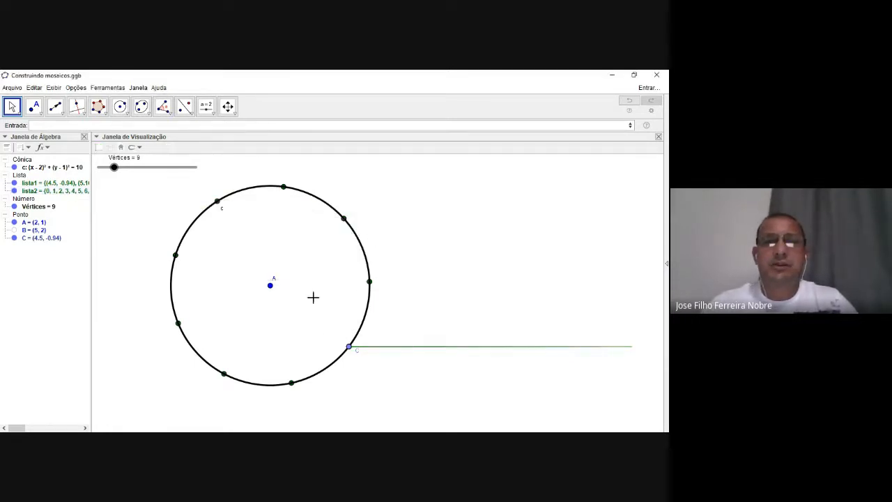
pyautogui.click(47, 191)
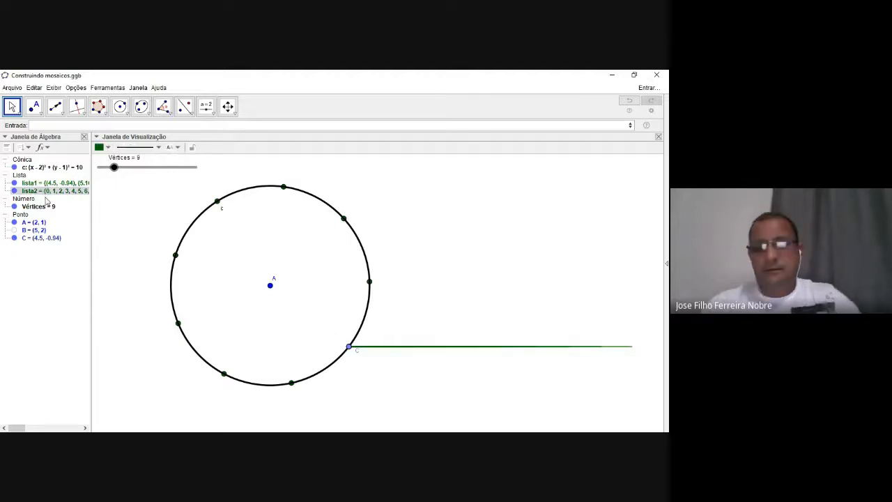
pyautogui.press('Delete')
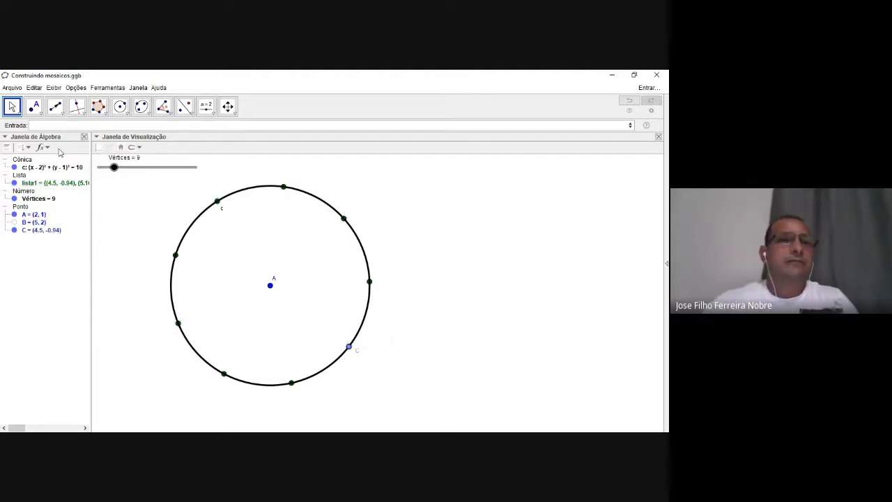
# Step: Start a four-argument Sequência command again with a nested Segmento between two points as its expression
pyautogui.click(53, 125)
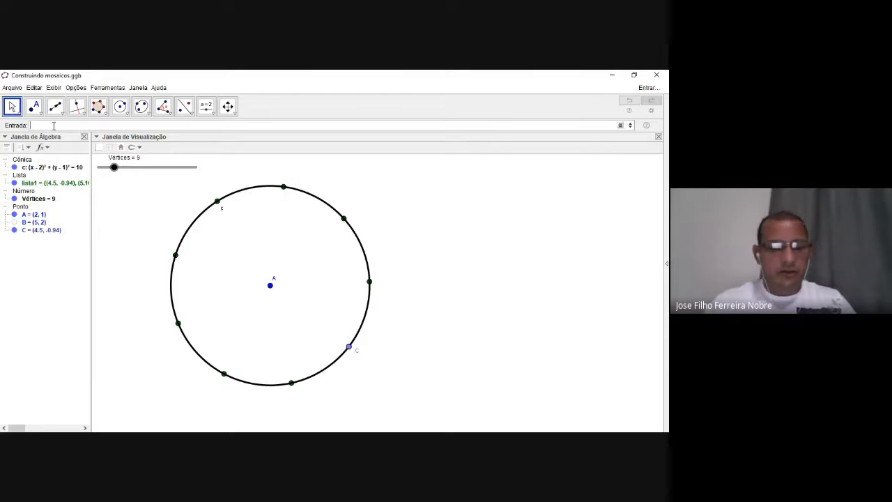
pyautogui.write('sequ')
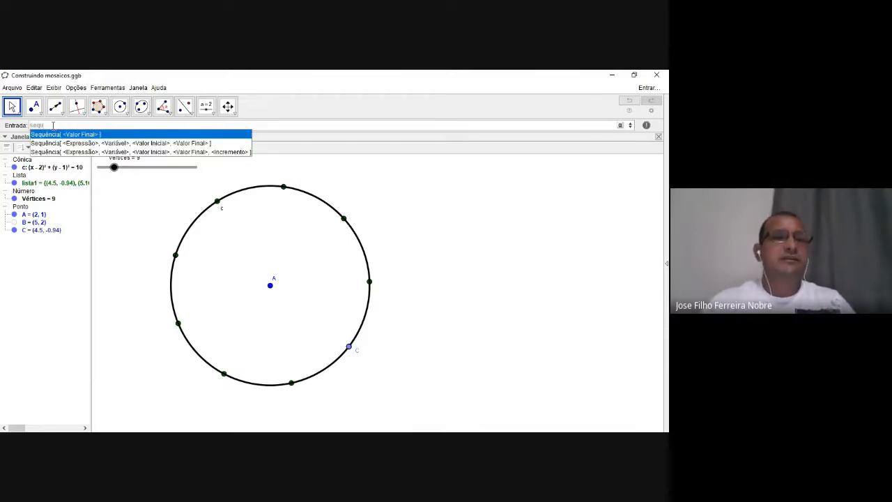
pyautogui.click(60, 144)
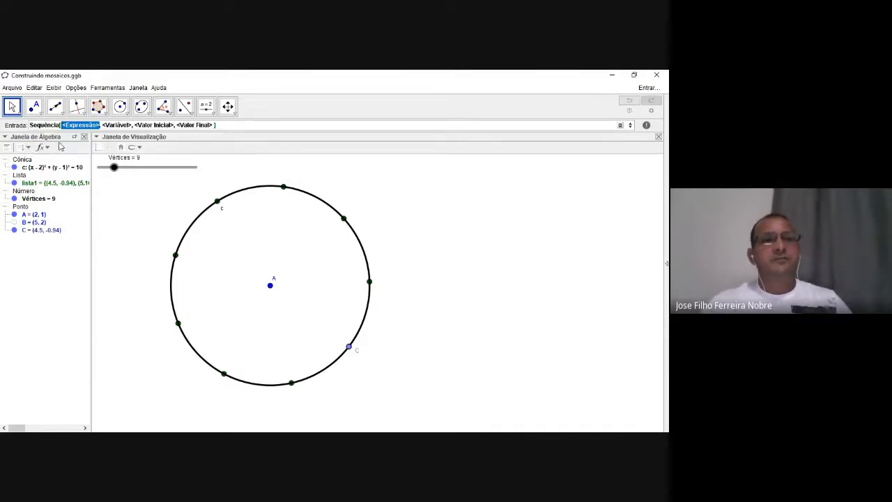
pyautogui.write('segm')
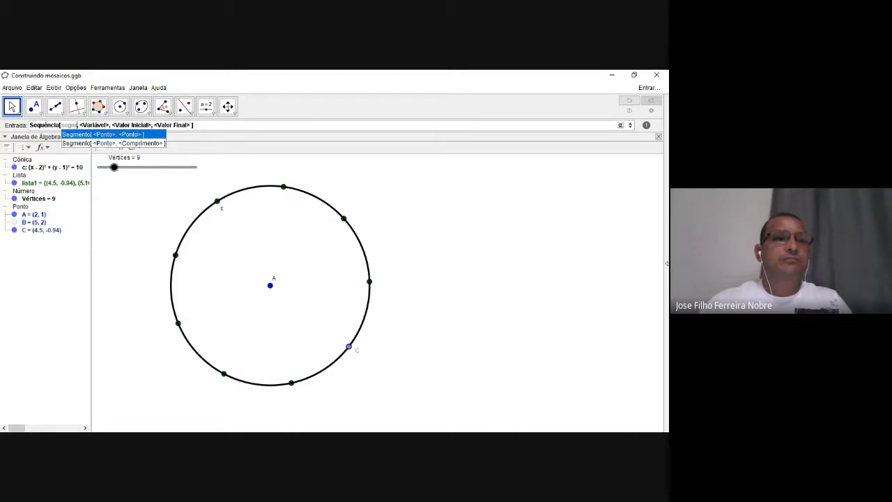
pyautogui.click(100, 135)
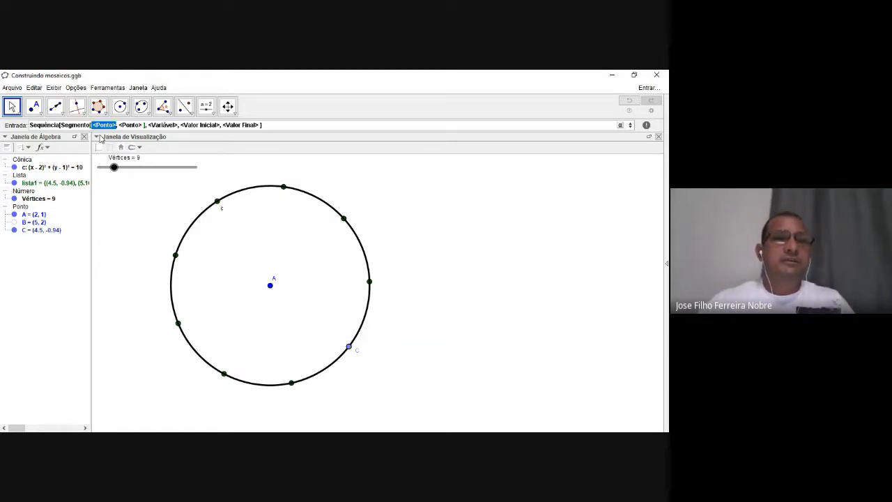
# Step: Use a nested Elemento of lista1 at position i as the Segmento's first point
pyautogui.press('BackSpace')
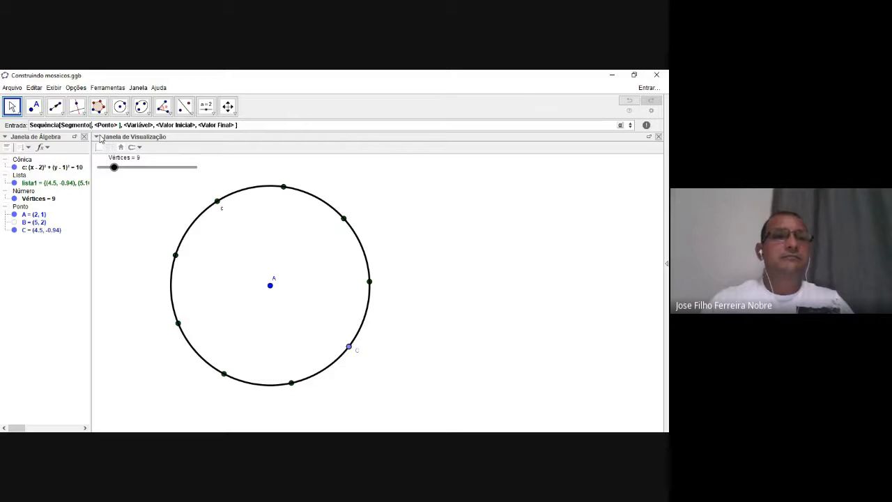
pyautogui.write('ele')
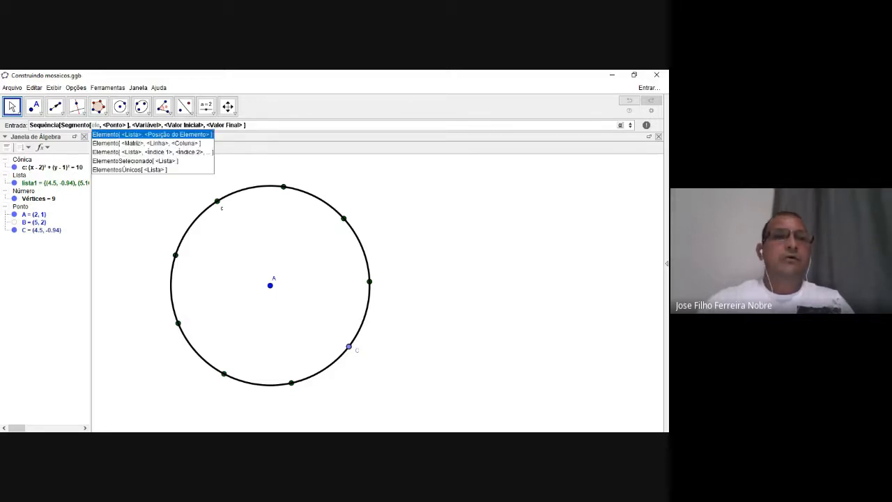
pyautogui.press('Return')
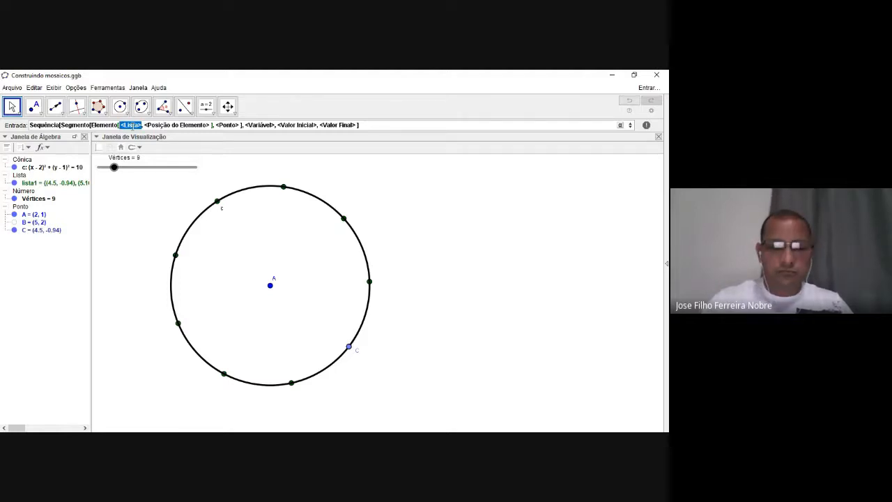
pyautogui.write('lista')
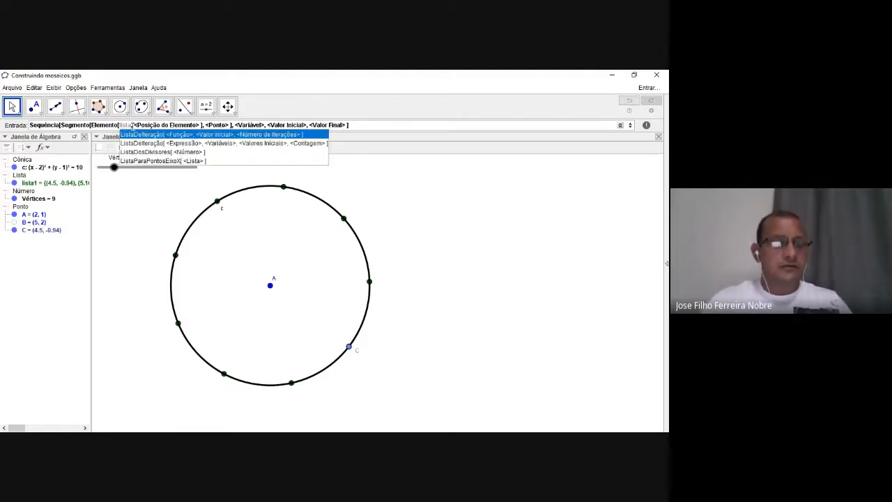
pyautogui.press('Escape')
pyautogui.write('1,')
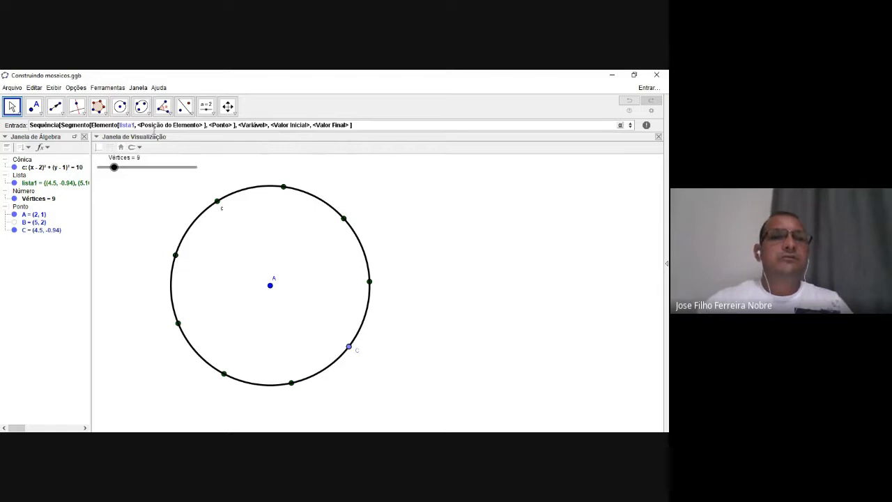
pyautogui.press('Tab')
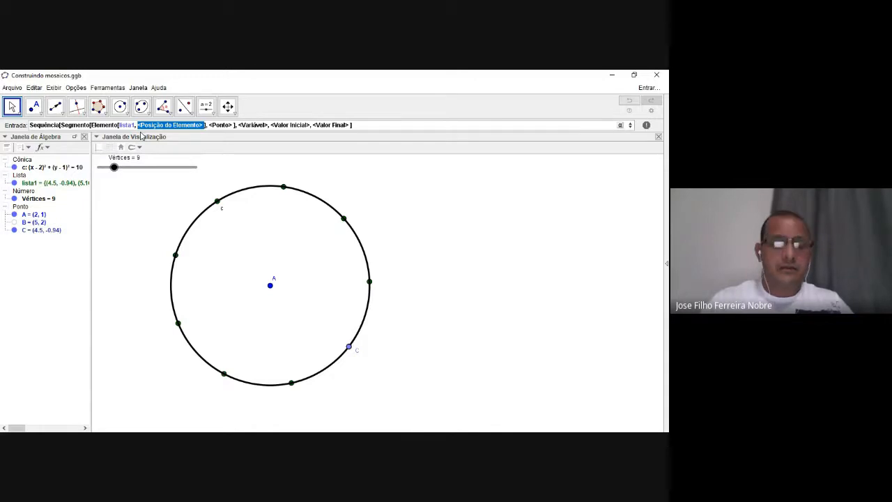
pyautogui.write('i')
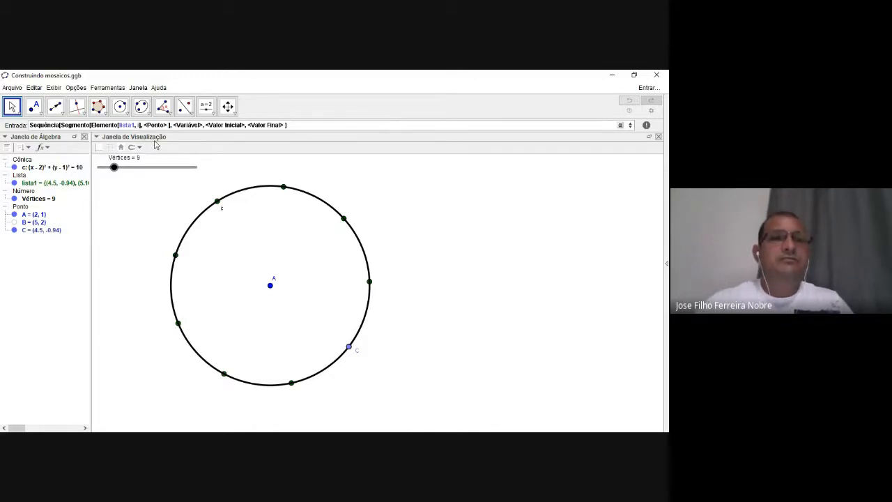
# Step: Use a nested Elemento of lista1 at position i+1 as the Segmento's second point
pyautogui.press('Tab')
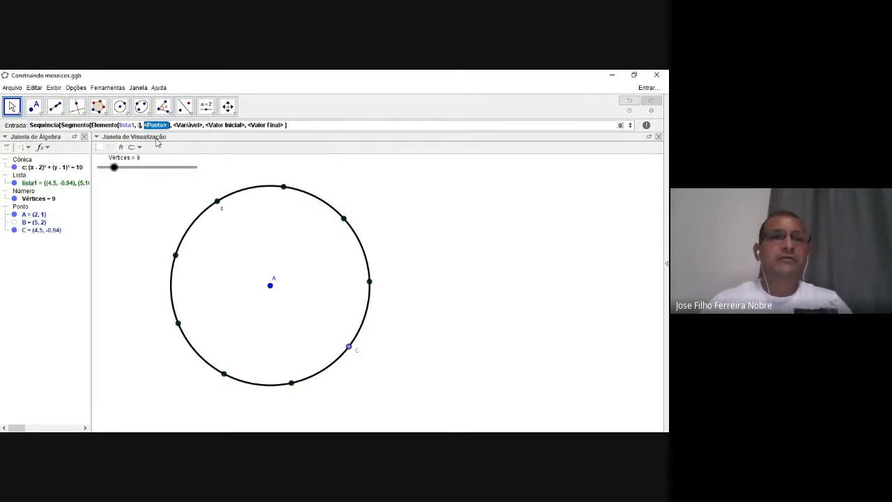
pyautogui.write('eleme')
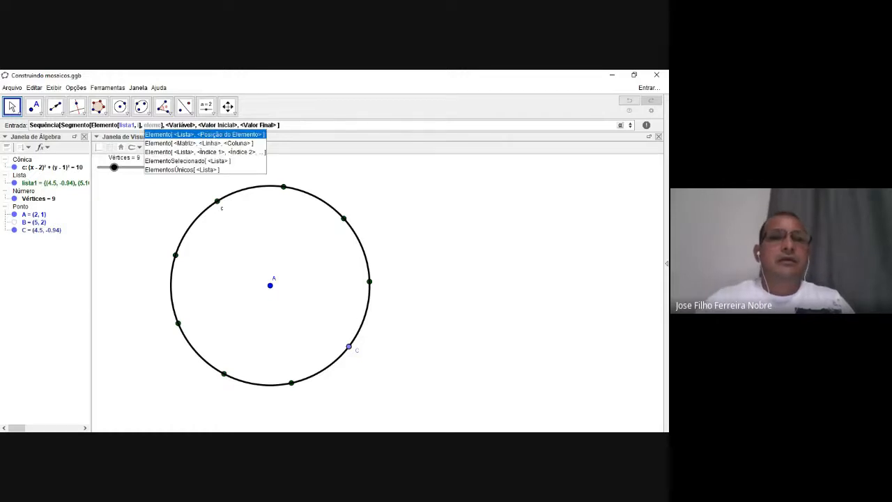
pyautogui.click(162, 136)
pyautogui.write('lista')
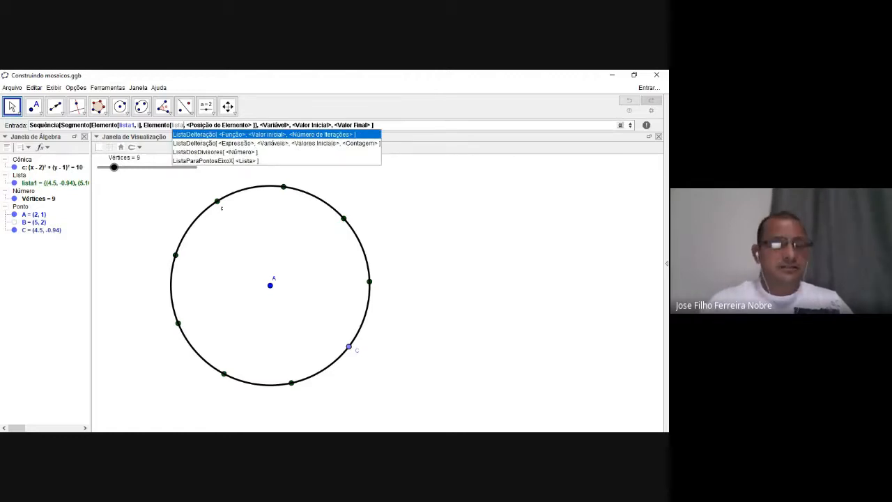
pyautogui.write('1')
pyautogui.press('Tab')
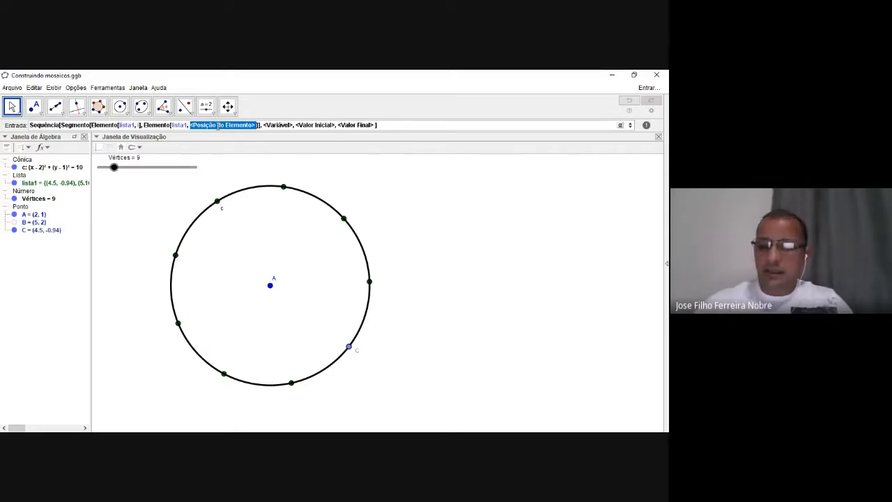
pyautogui.write('i+1')
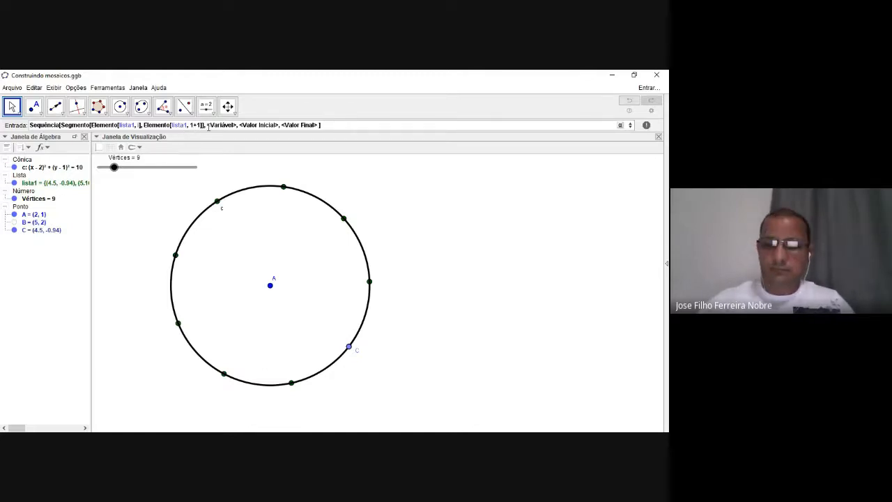
pyautogui.press('BackSpace')
pyautogui.write('i')
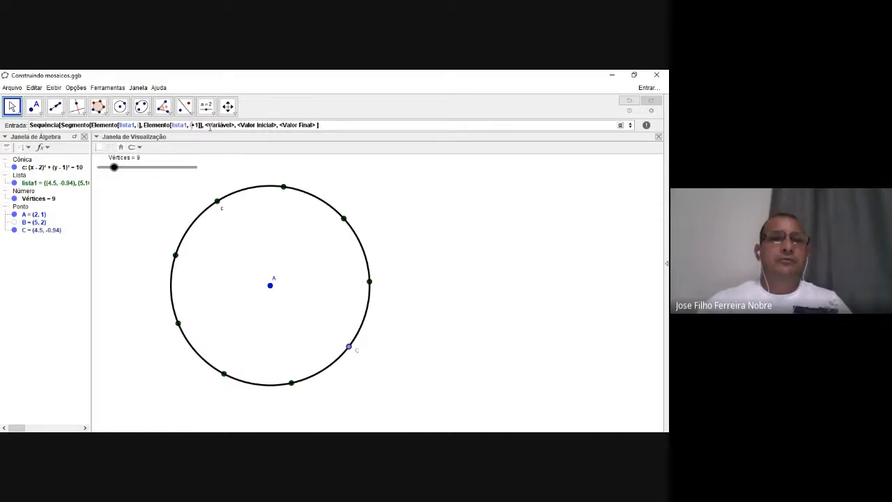
# Step: Set the variable of the Sequência command to i
pyautogui.press('Tab')
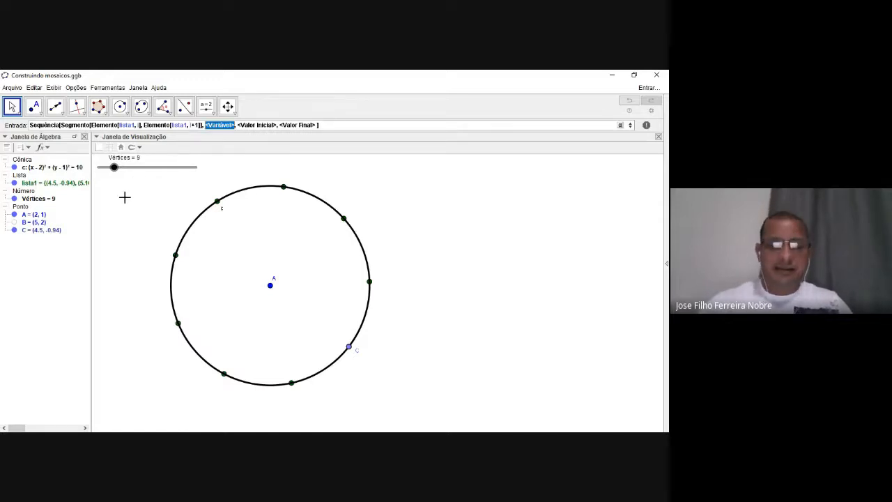
pyautogui.write('i')
pyautogui.press('Tab')
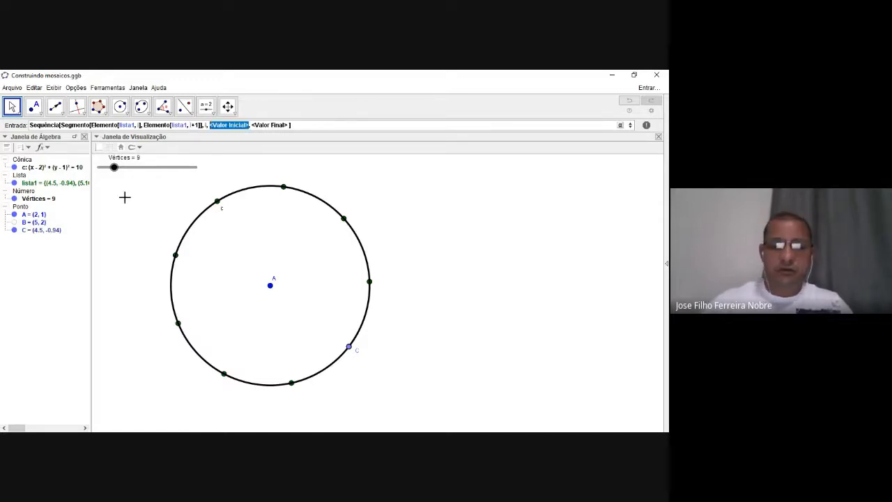
# Step: Set the Sequência's initial value to 0 and final value to Vértices, and create the segment list
pyautogui.write('0')
pyautogui.press('Tab')
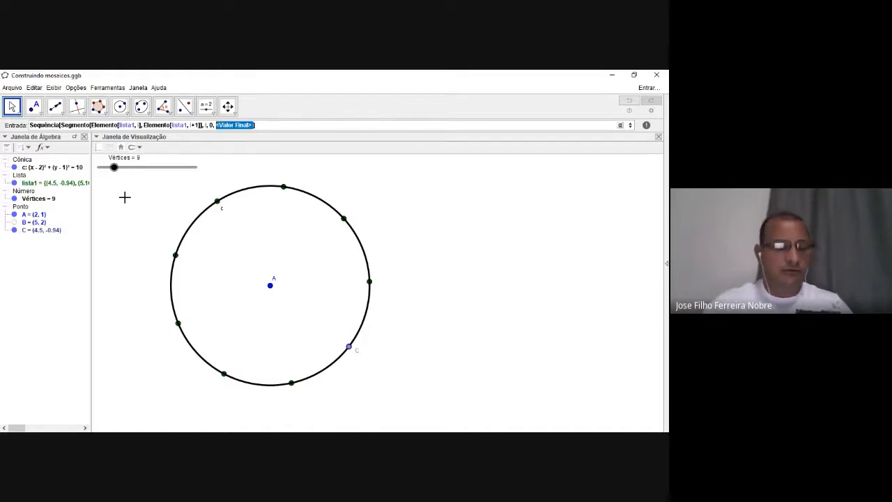
pyautogui.write('Vértices')
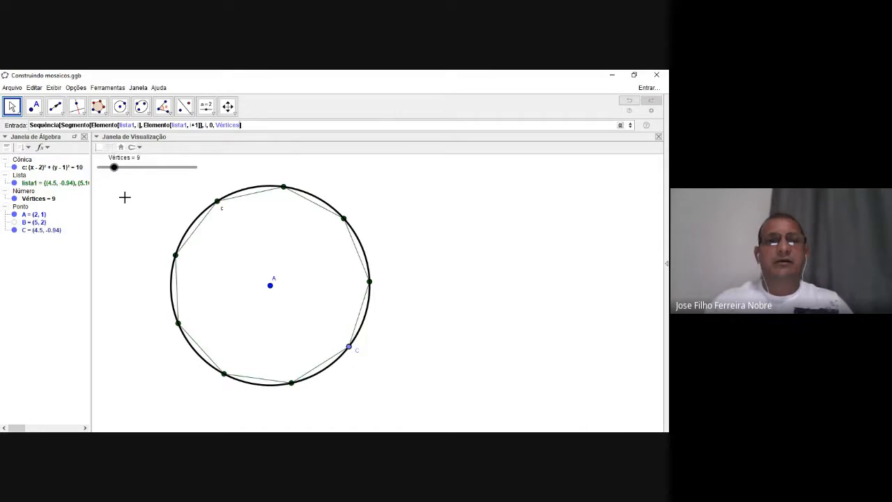
pyautogui.press('Return')
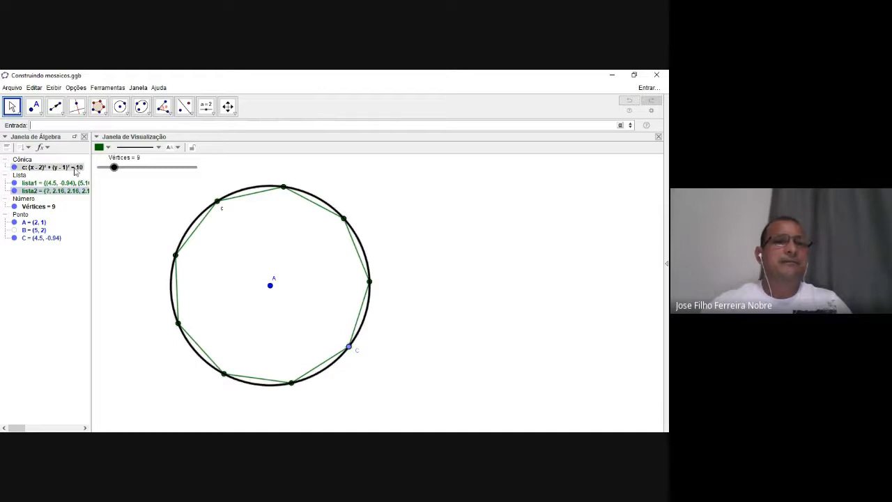
# Step: Increase the line thickness of the segment list lista2
pyautogui.click(152, 150)
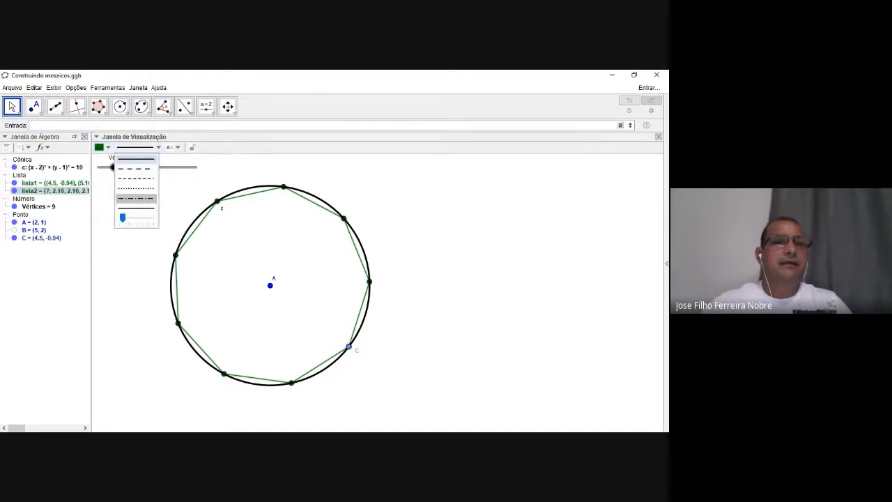
pyautogui.moveTo(123, 218); pyautogui.dragTo(136, 218)
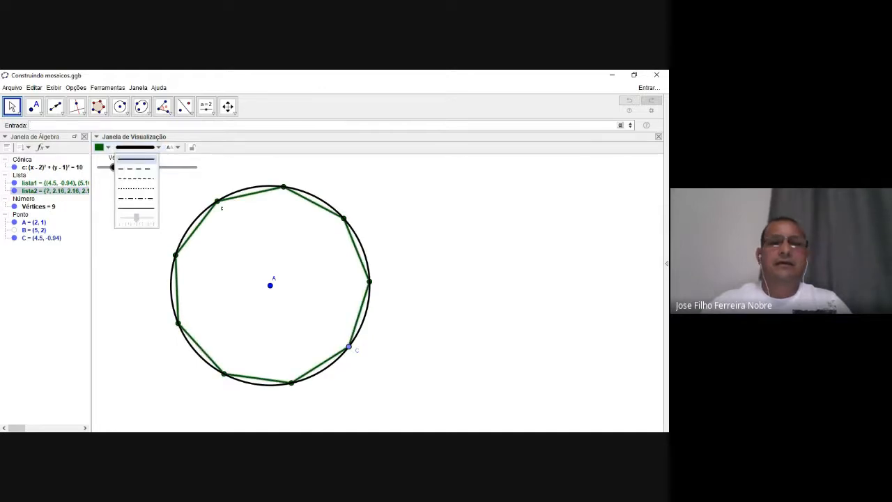
pyautogui.click(111, 244)
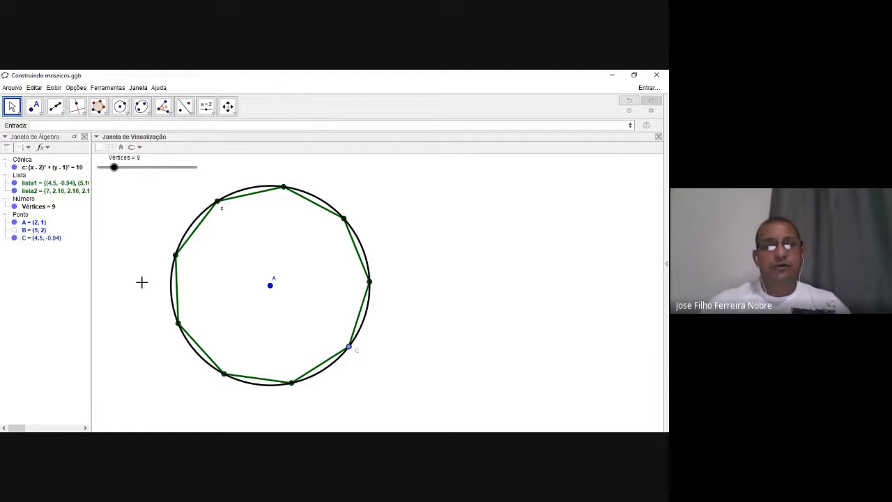
# Step: Test the segments over the slider's range by setting Vértices to 2, 50 and finally 5
pyautogui.scroll(1, 142, 281)
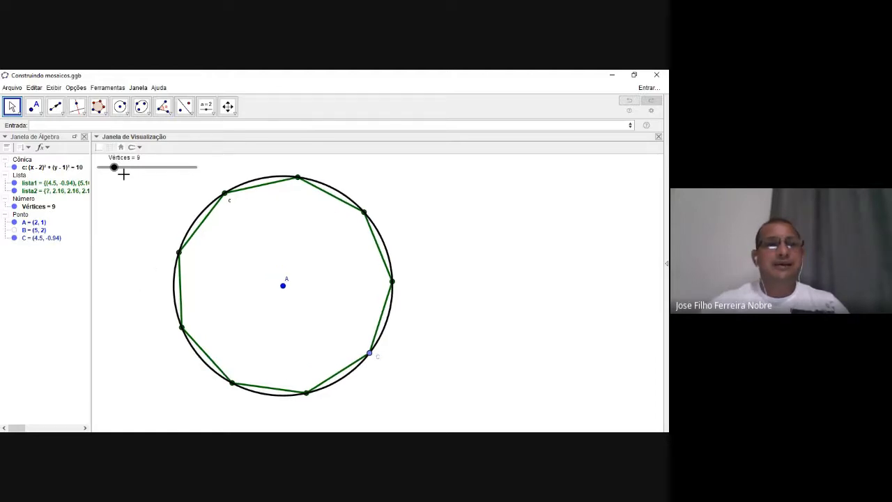
pyautogui.moveTo(114, 168); pyautogui.dragTo(101, 173)
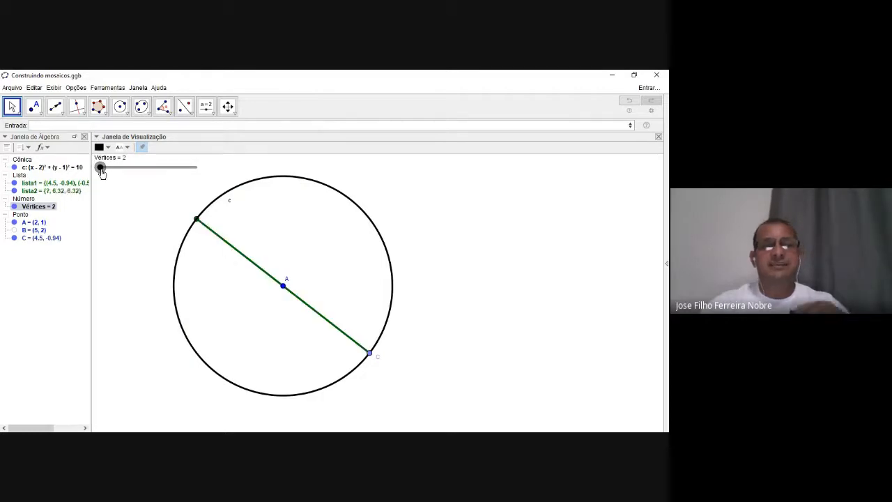
pyautogui.moveTo(102, 173); pyautogui.dragTo(210, 181)
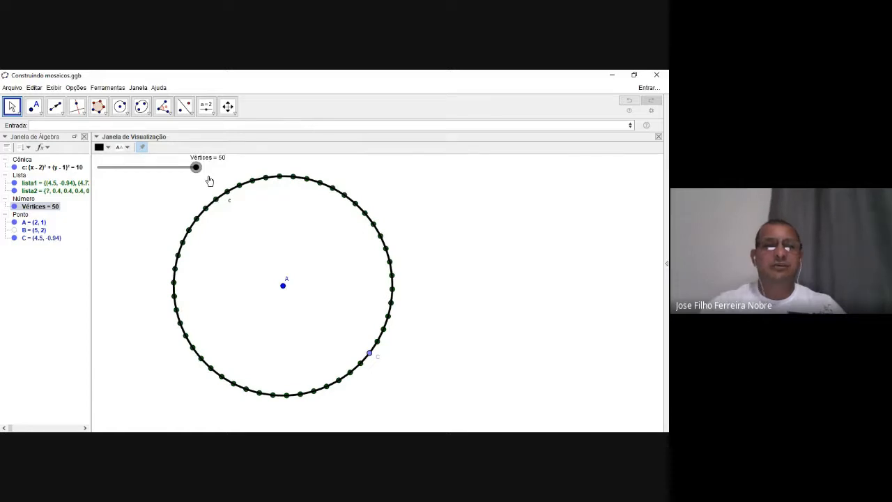
pyautogui.moveTo(210, 181); pyautogui.dragTo(107, 187)
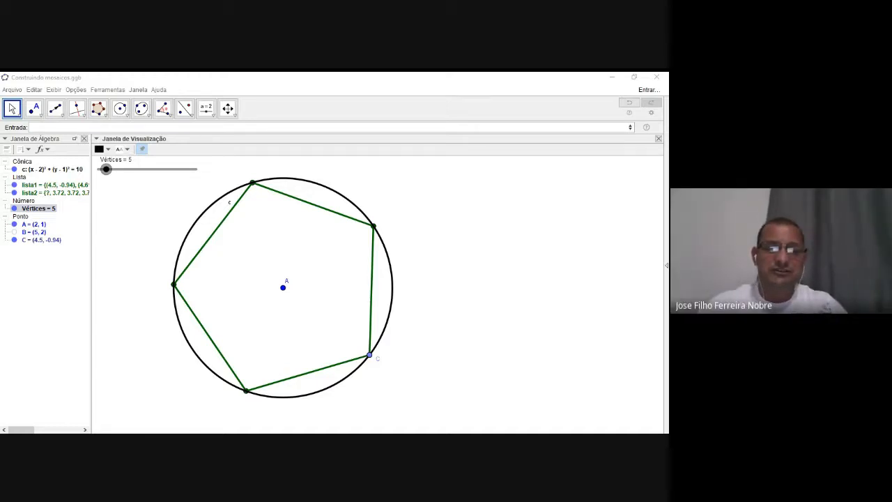
# Step: Hide circle c and its centre point A so only the polygon and its vertices are displayed
pyautogui.click(225, 218)
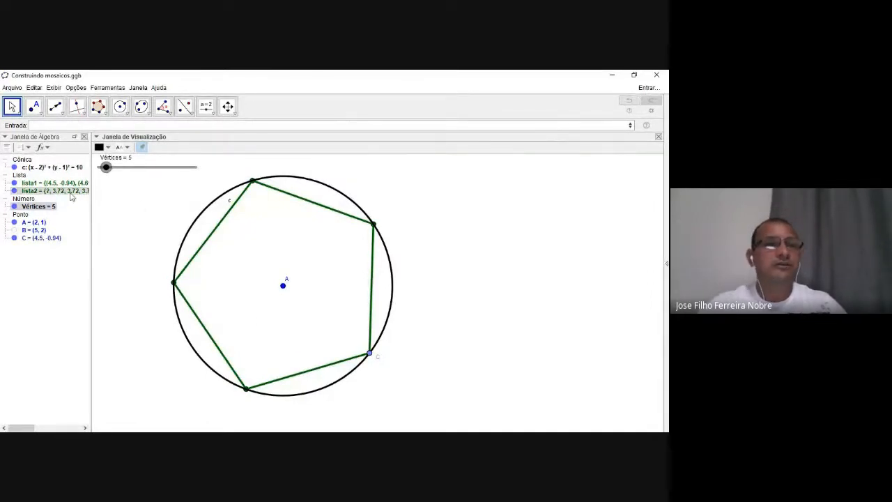
pyautogui.click(14, 167)
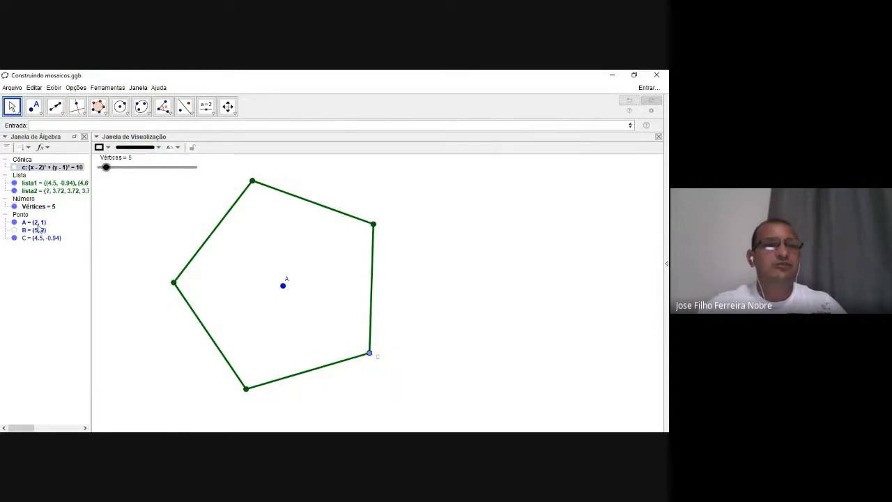
pyautogui.click(14, 222)
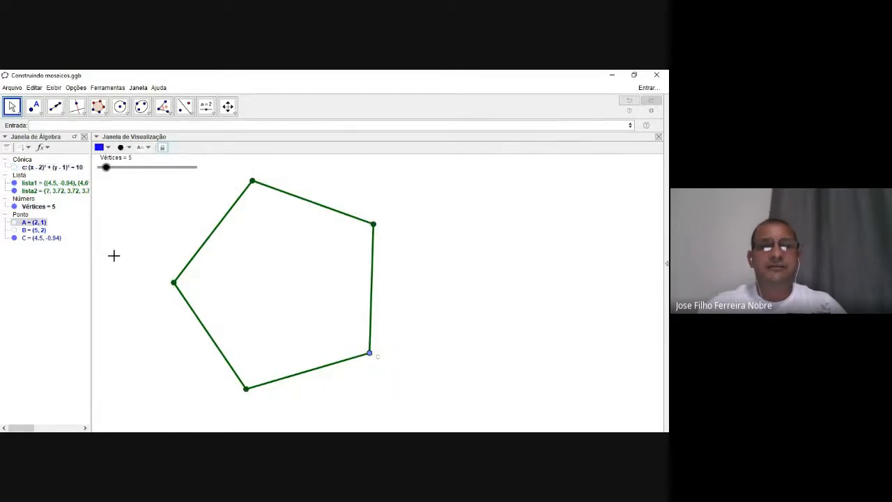
# Step: Recolour point C dark green to match the polygon's other vertices
pyautogui.click(370, 354)
pyautogui.click(370, 356)
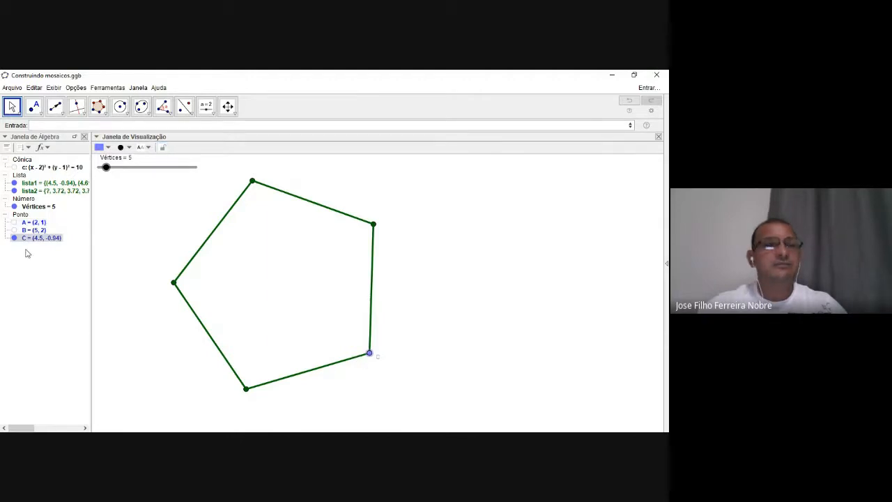
pyautogui.click(102, 147)
pyautogui.click(131, 167)
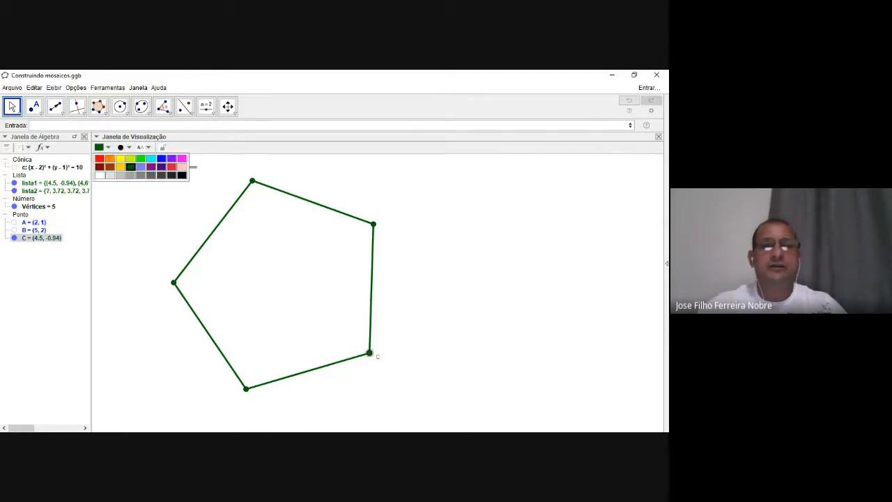
pyautogui.click(133, 186)
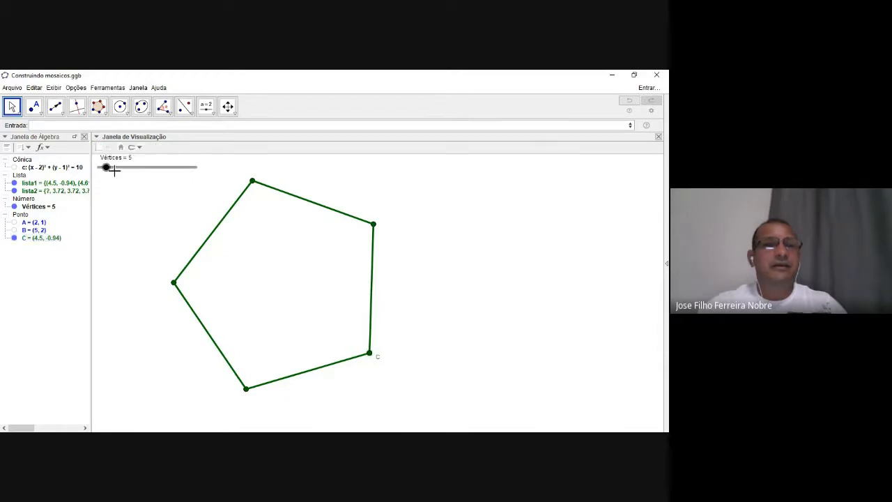
# Step: Vary the Vértices slider among small values, including 7, to change the polygon's number of sides
pyautogui.moveTo(112, 170)
pyautogui.mouseDown()
pyautogui.moveTo(134, 172)
pyautogui.moveTo(102, 176)
pyautogui.mouseUp()
pyautogui.moveTo(104, 176); pyautogui.dragTo(111, 179)
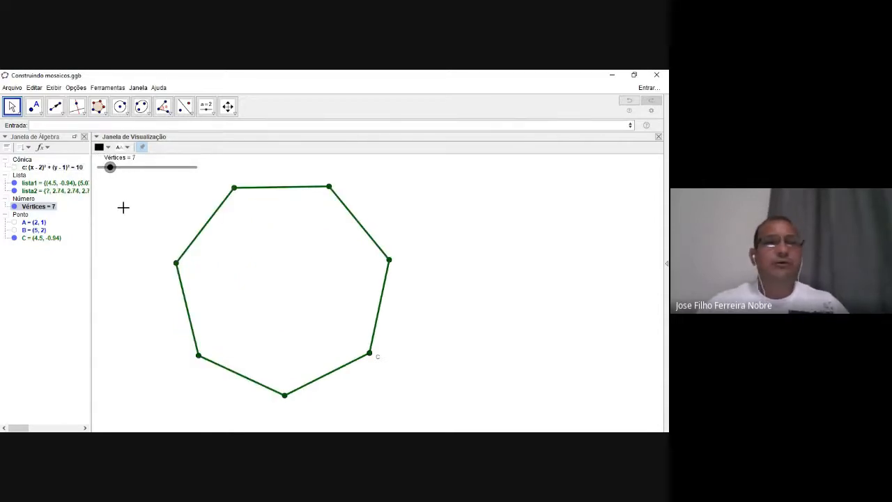
pyautogui.moveTo(147, 223); pyautogui.dragTo(216, 231)
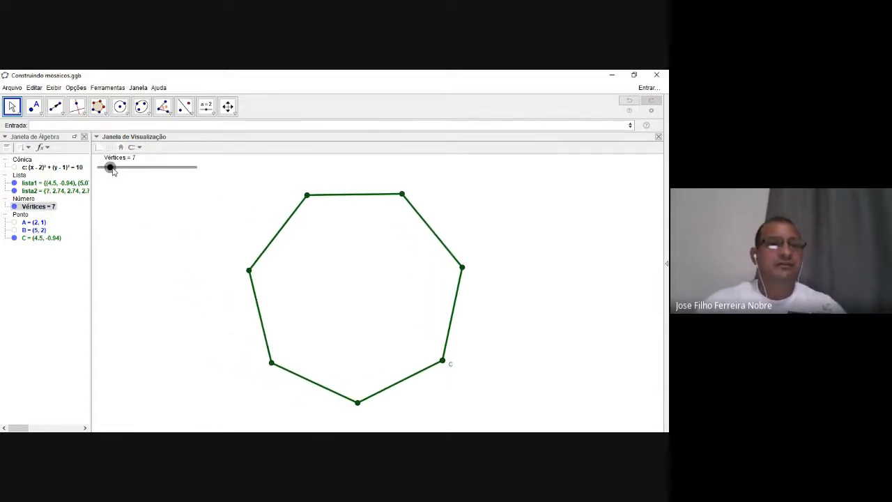
pyautogui.moveTo(112, 169); pyautogui.dragTo(108, 167)
pyautogui.click(144, 212)
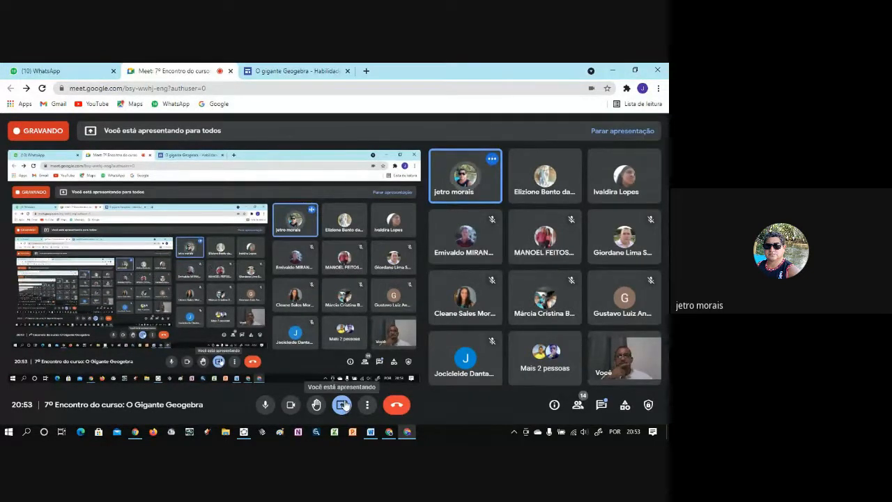
# Step: Stop presenting the screen in the Google Meet call
pyautogui.click(343, 405)
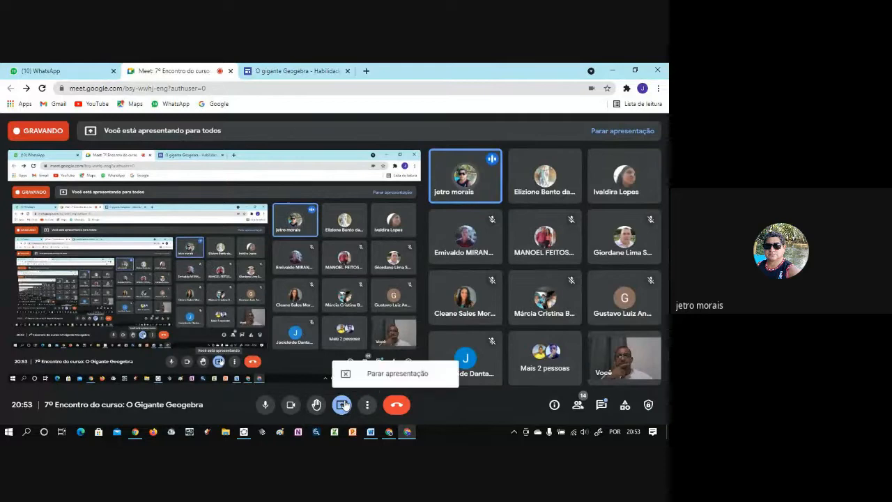
pyautogui.click(383, 375)
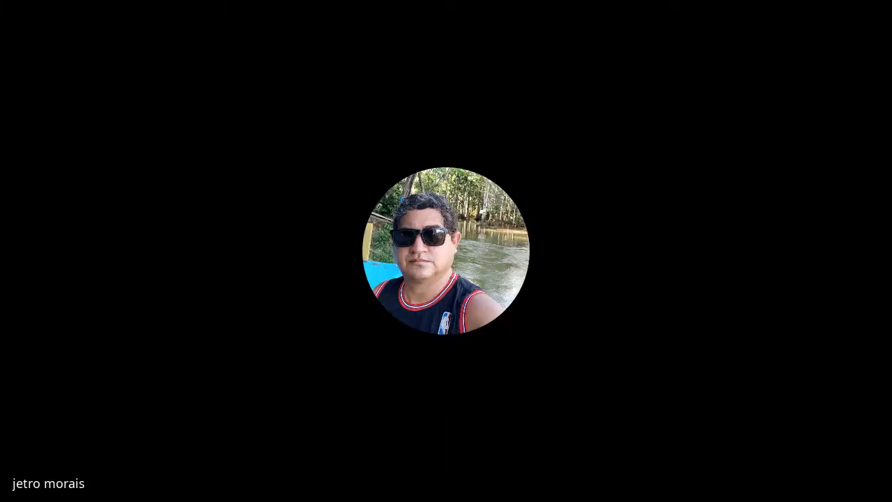